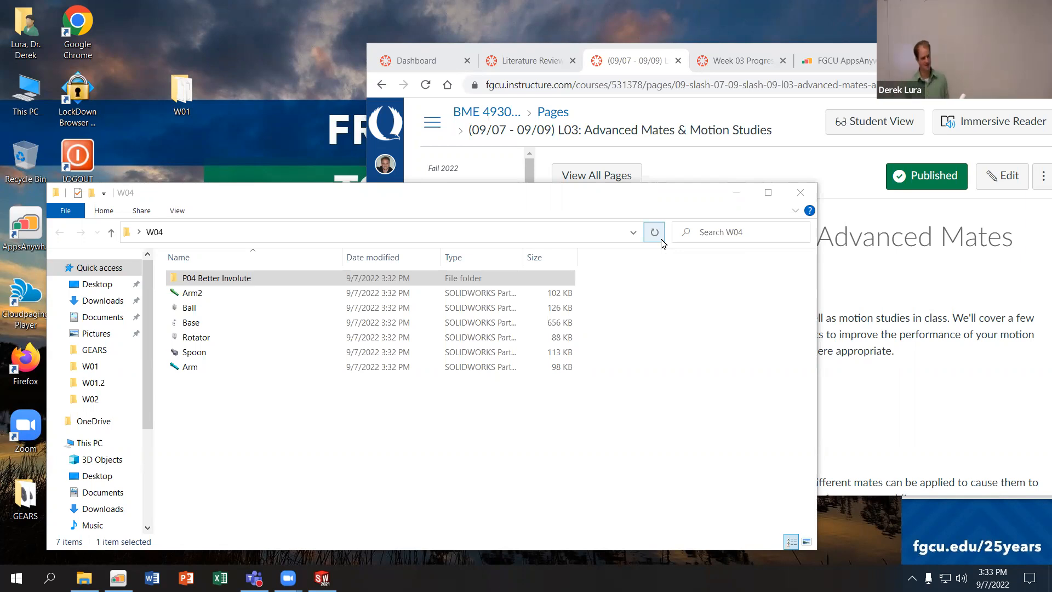
# - Open GearAssembly from the P04 Better Involute folder and rebuild the assembly
pyautogui.doubleClick(230, 279)
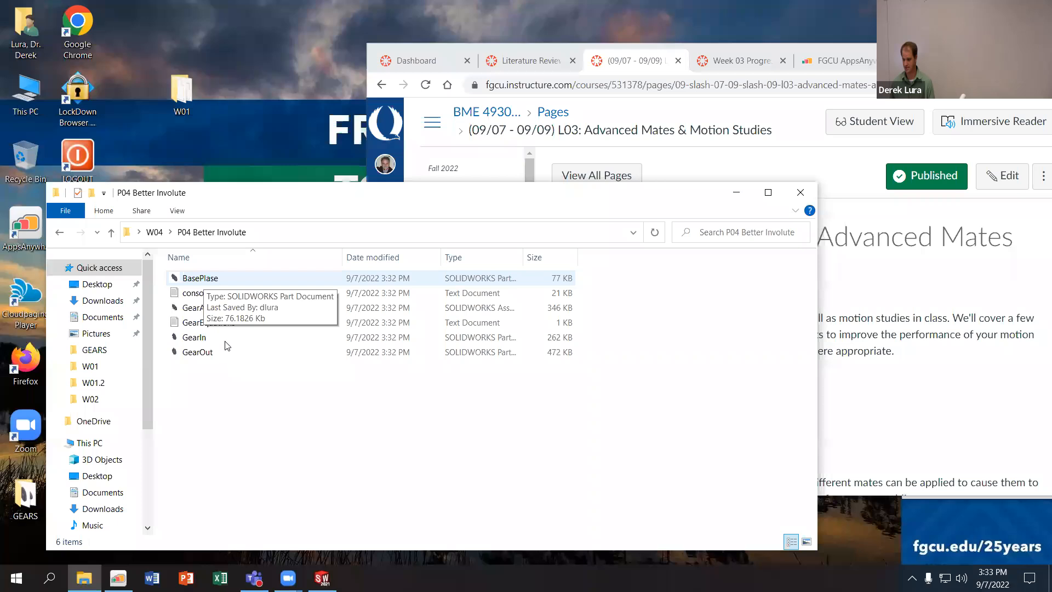
pyautogui.doubleClick(213, 308)
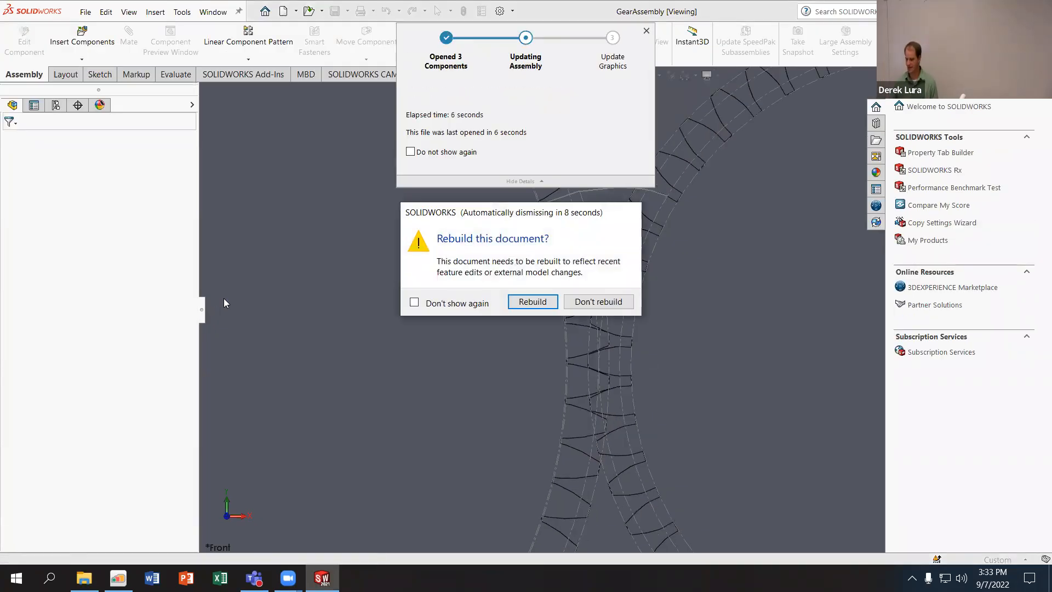
pyautogui.click(531, 302)
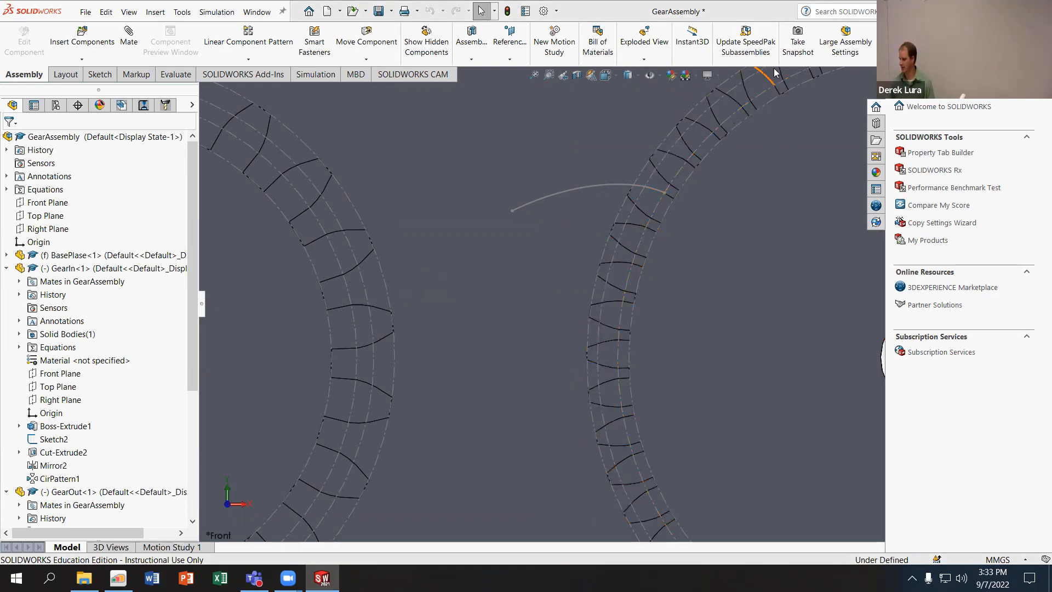
pyautogui.click(505, 11)
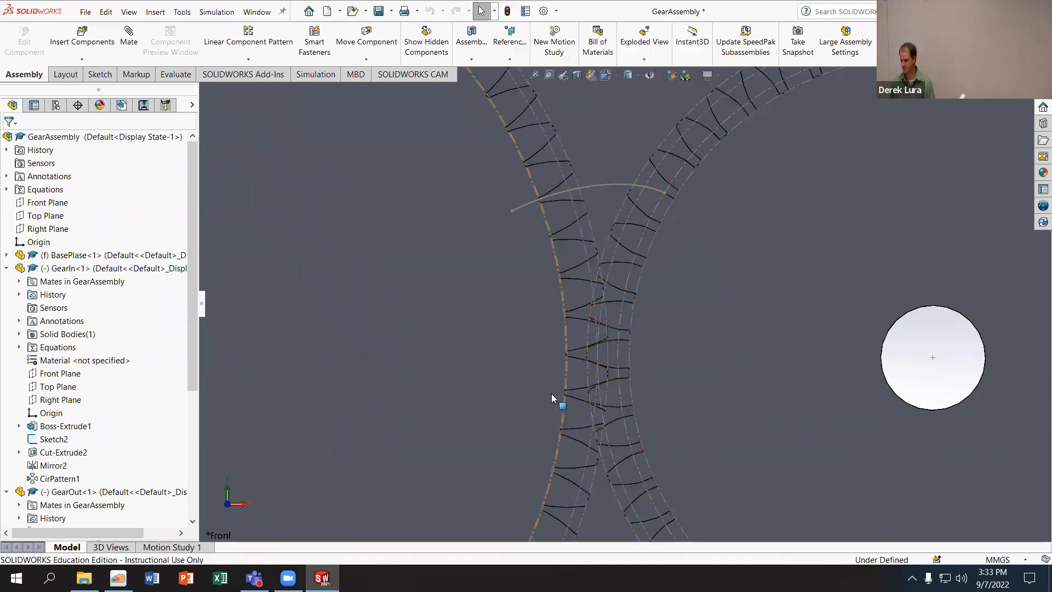
# - Expand the assembly's mates and rotate the GearOut gear slightly where its teeth mesh with GearIn
pyautogui.scroll(-5, 600, 373)
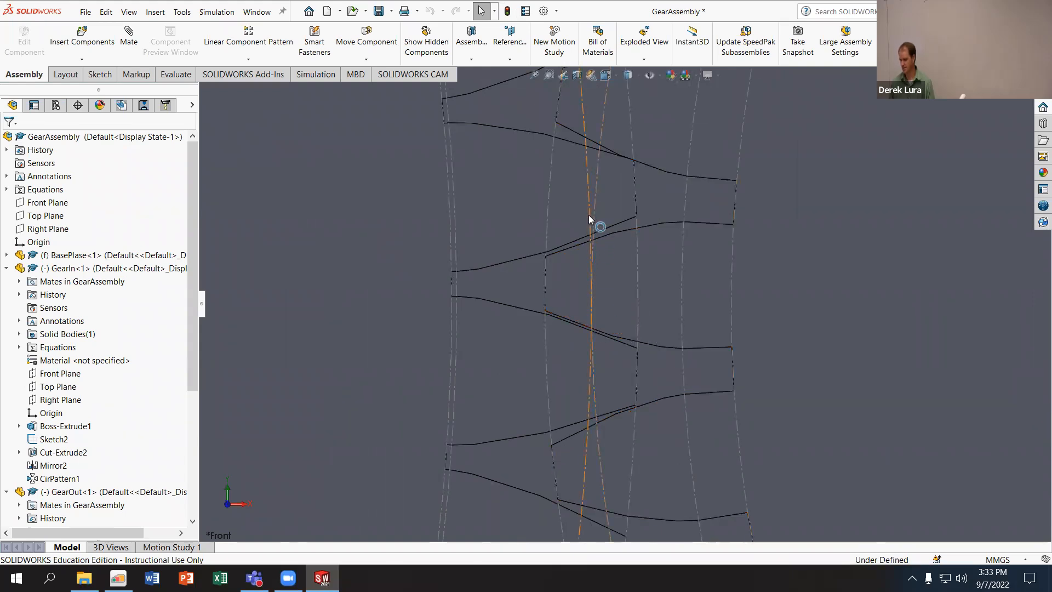
pyautogui.scroll(-5, 47, 456)
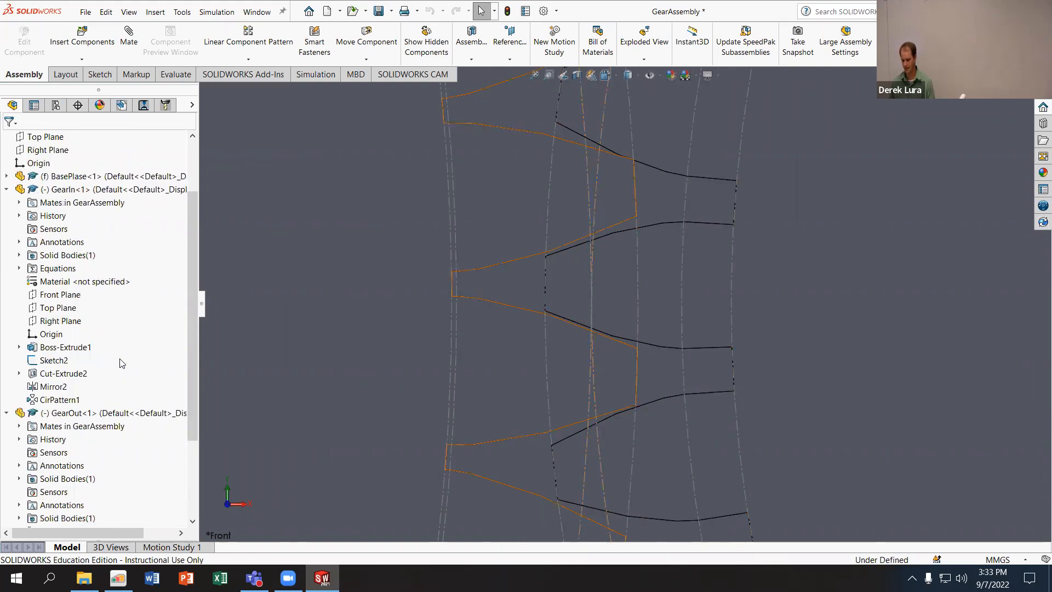
pyautogui.click(6, 517)
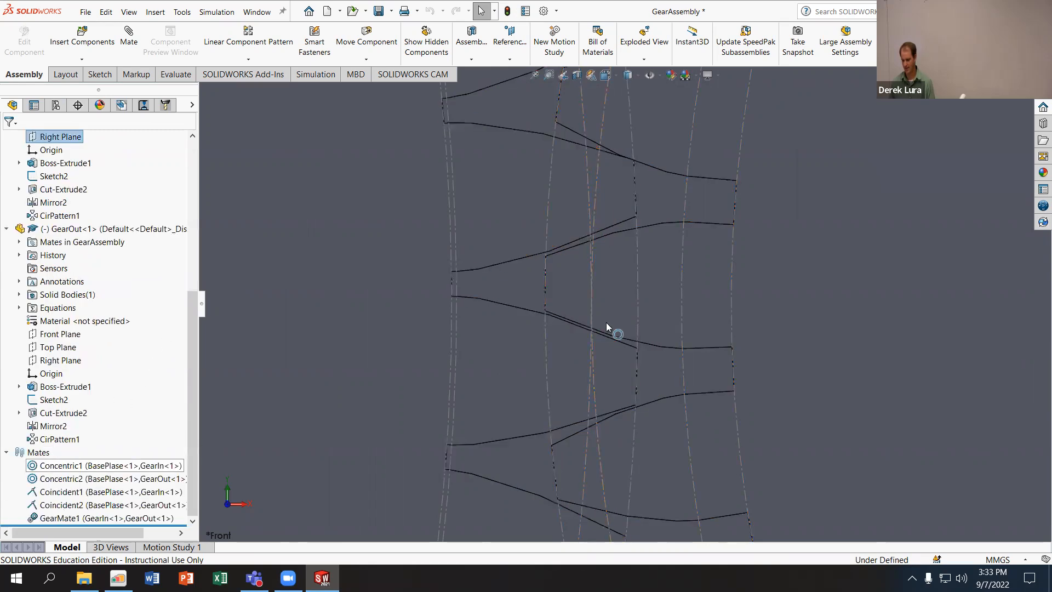
pyautogui.moveTo(791, 230); pyautogui.dragTo(762, 231)
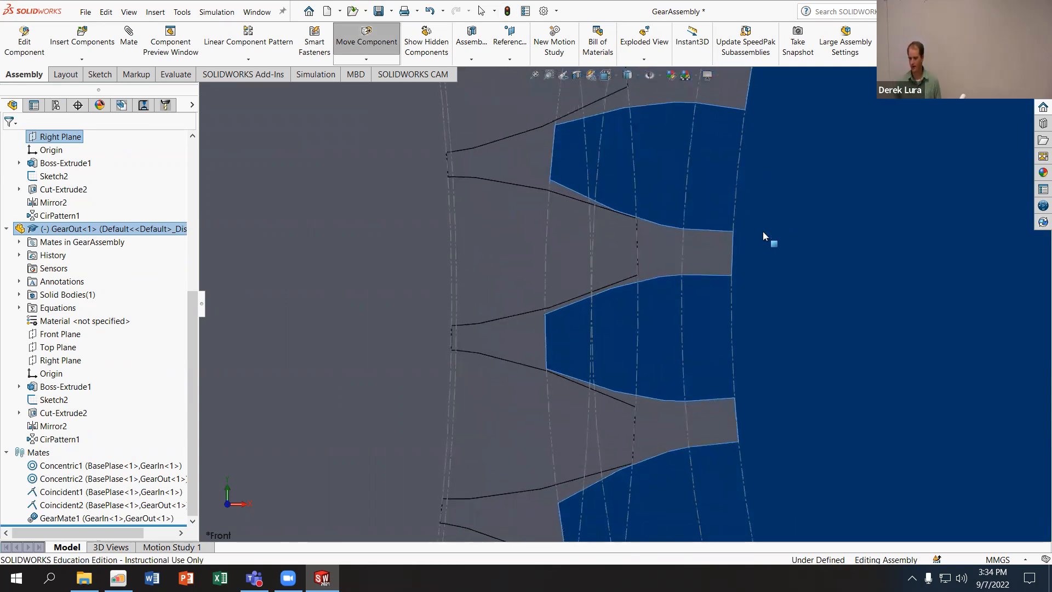
pyautogui.press('Escape')
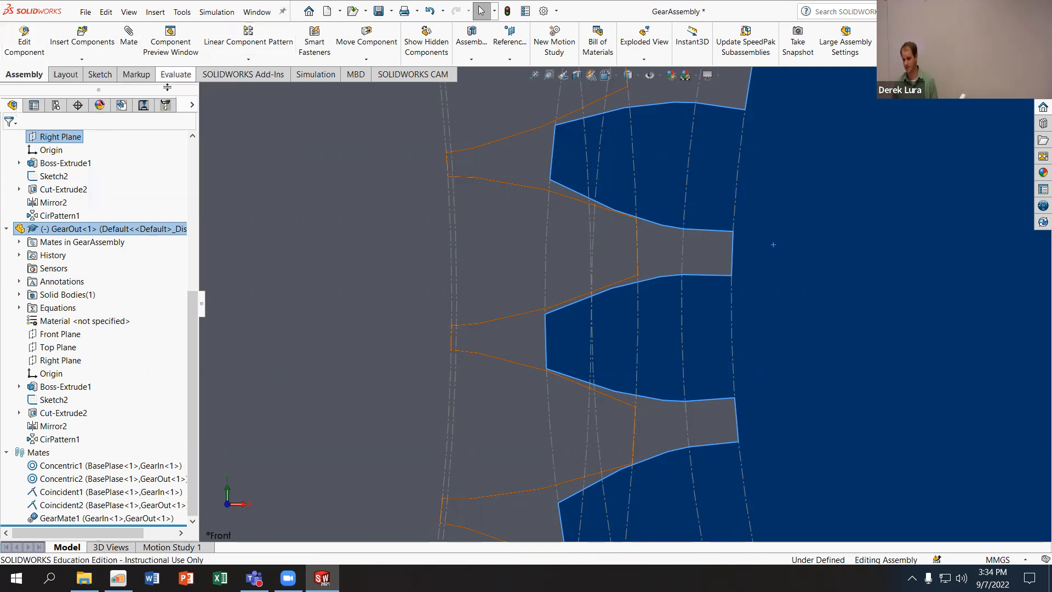
# - Run Interference Detection on the GearOut component, then close the check
pyautogui.click(171, 77)
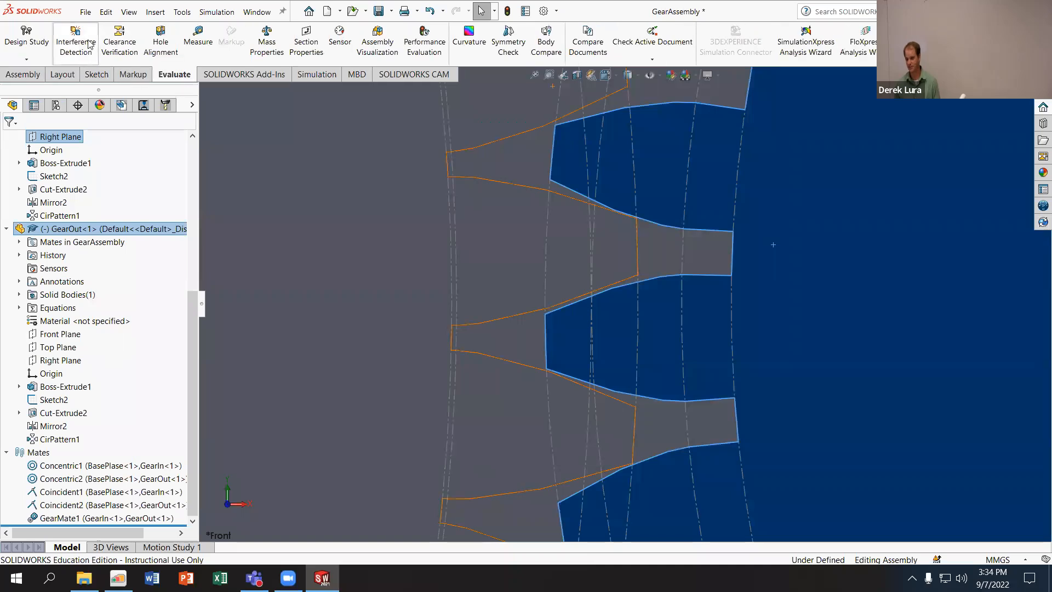
pyautogui.click(71, 55)
pyautogui.click(81, 212)
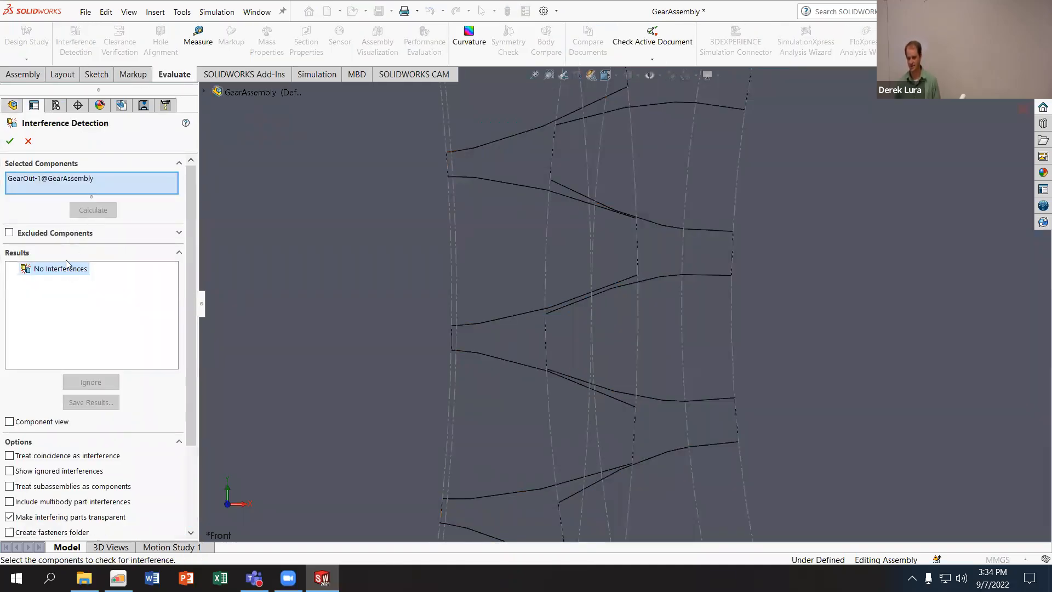
pyautogui.click(28, 141)
# - Rotate GearOut to a different tooth position, recalculate its interferences and inspect the second one
pyautogui.moveTo(806, 168); pyautogui.dragTo(785, 421)
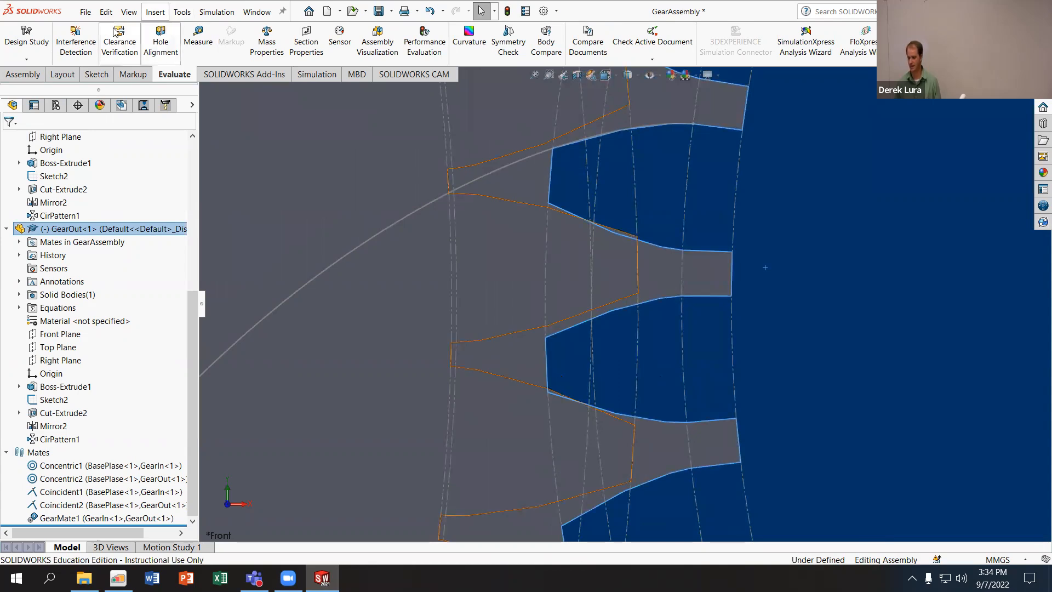
pyautogui.click(78, 48)
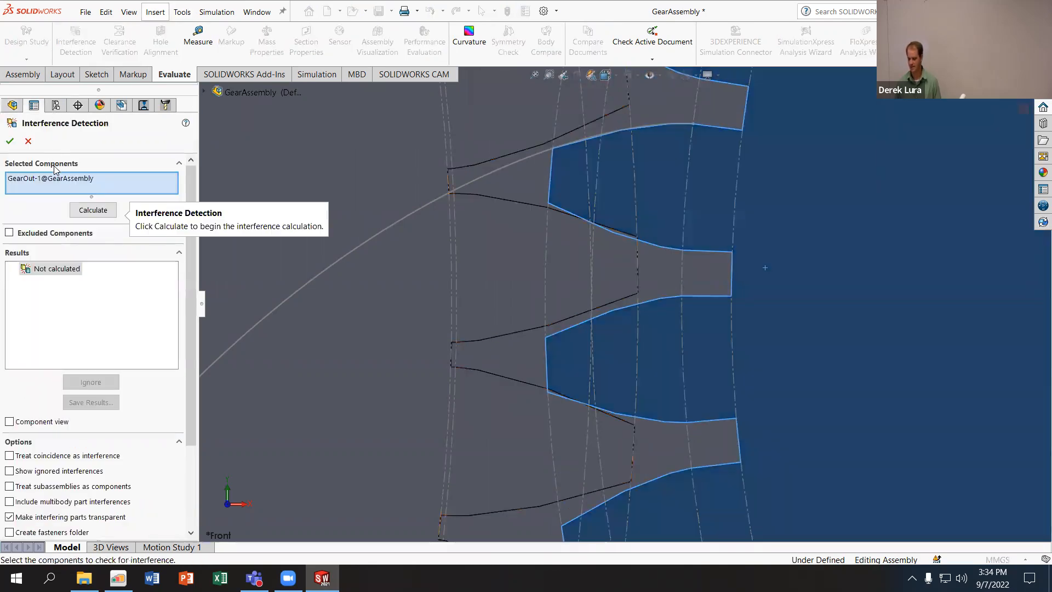
pyautogui.click(92, 210)
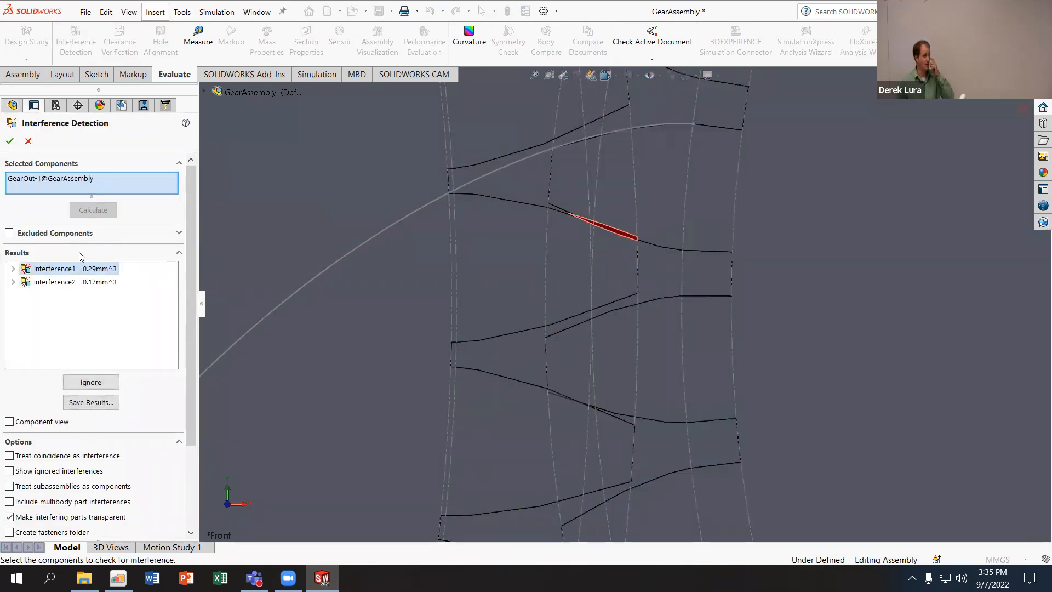
pyautogui.click(76, 286)
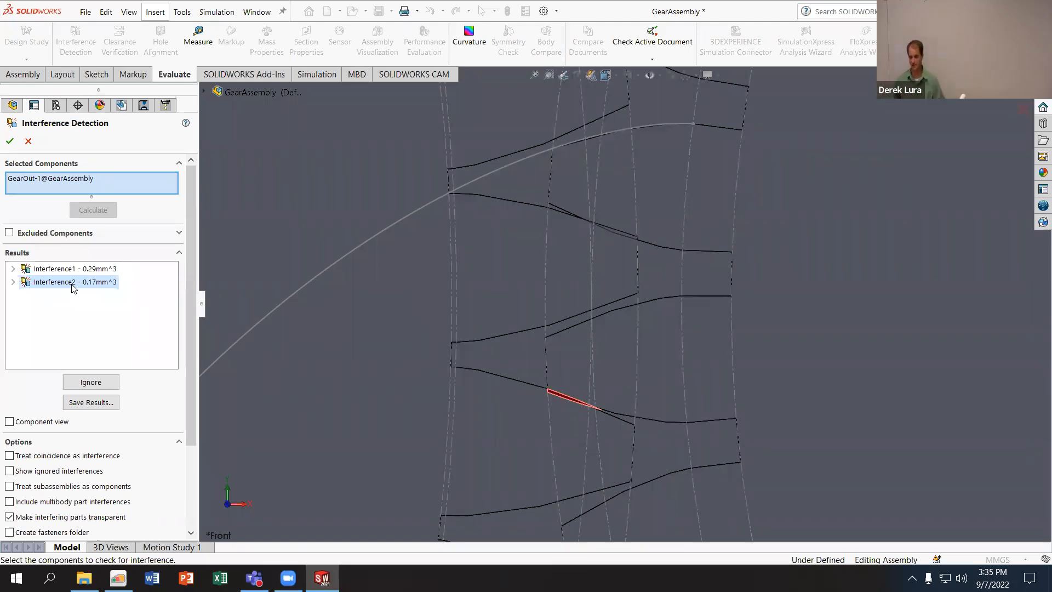
pyautogui.click(29, 141)
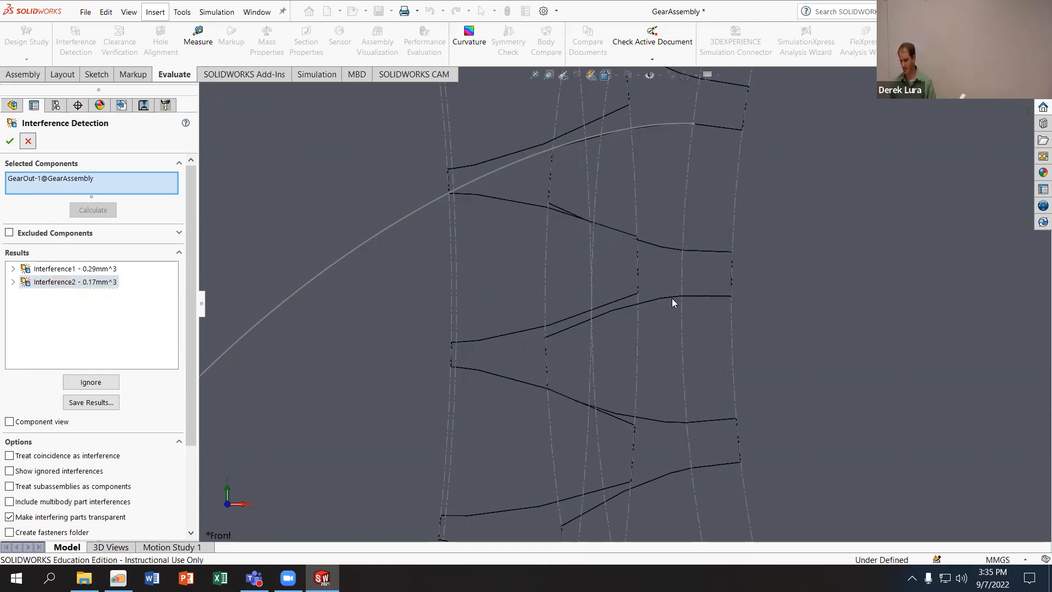
# - Turn GearOut a little further and repeat the interference calculation at the new tooth position
pyautogui.moveTo(757, 267); pyautogui.dragTo(778, 396)
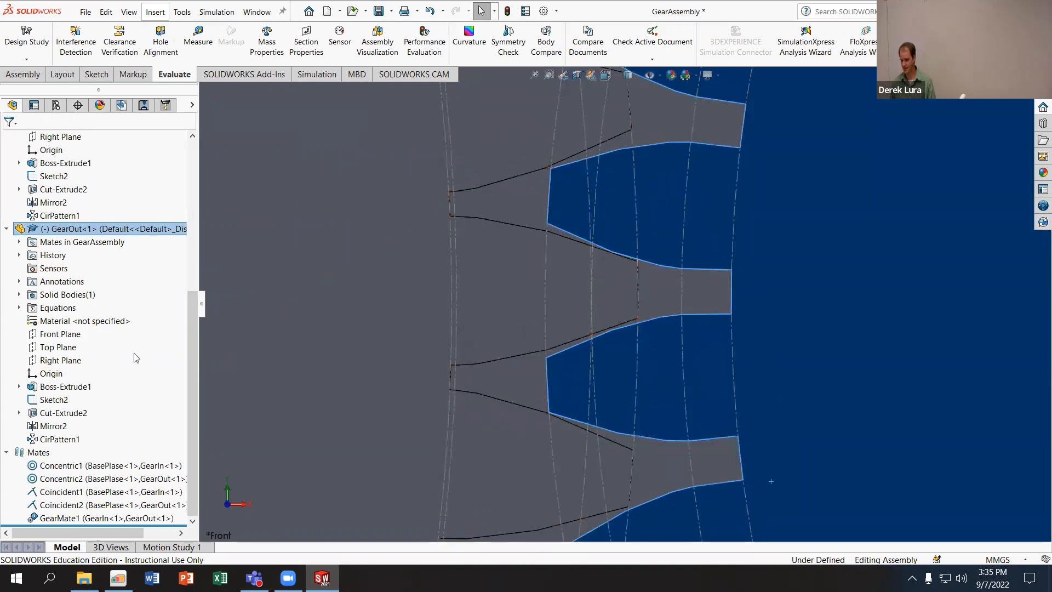
pyautogui.click(85, 34)
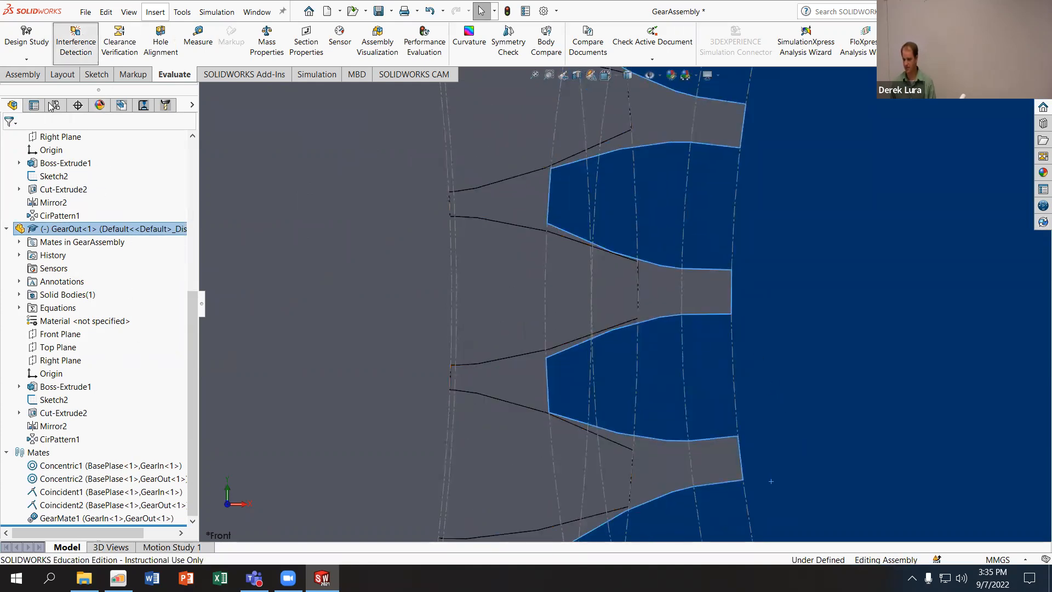
pyautogui.click(89, 211)
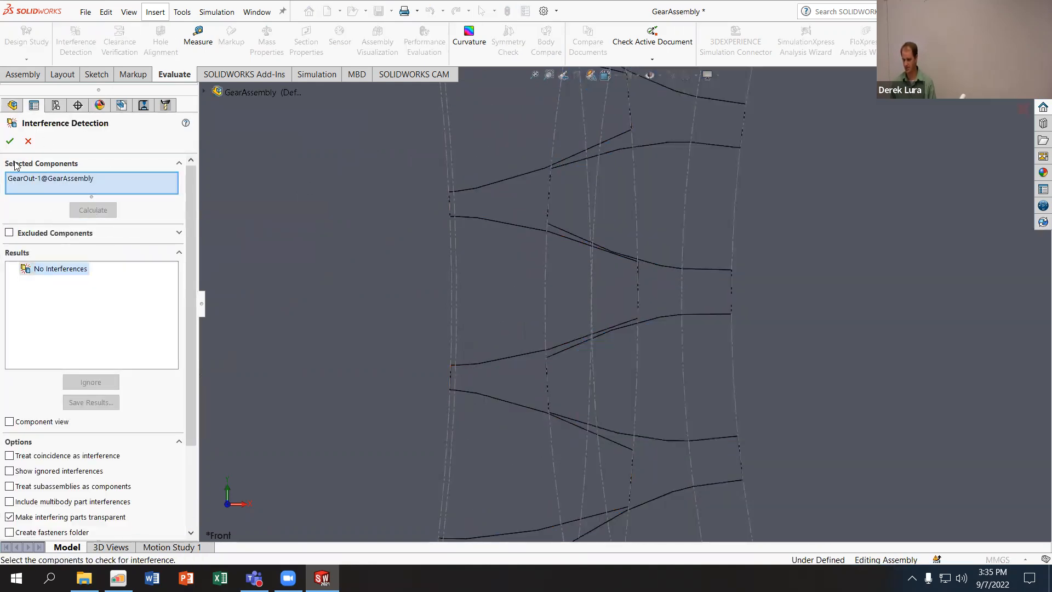
pyautogui.click(10, 141)
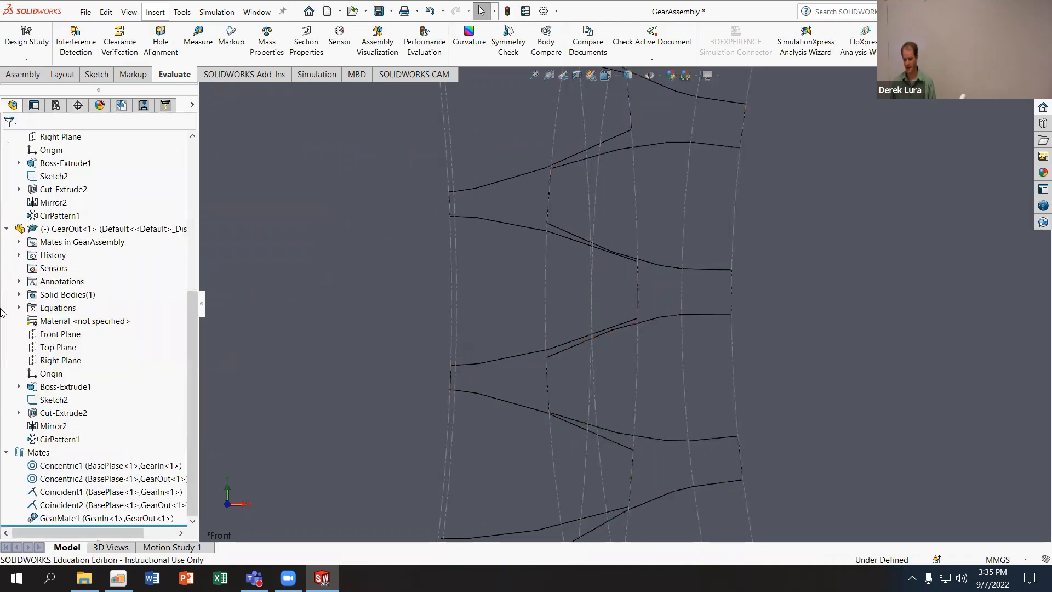
# - Suppress the GearMate1 mate between GearIn and GearOut, and nudge GearOut independently
pyautogui.rightClick(75, 519)
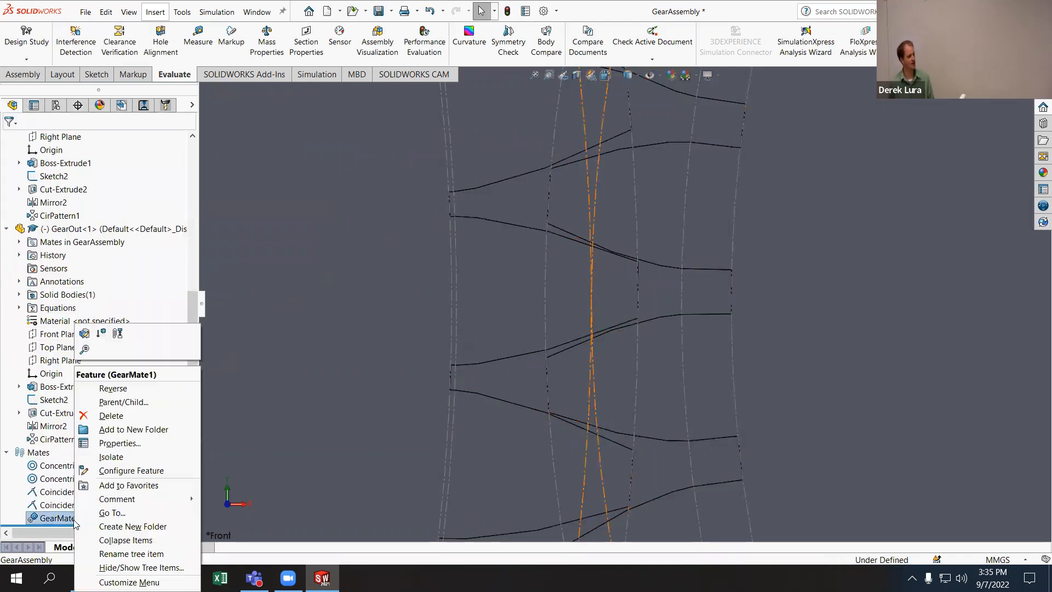
pyautogui.click(102, 334)
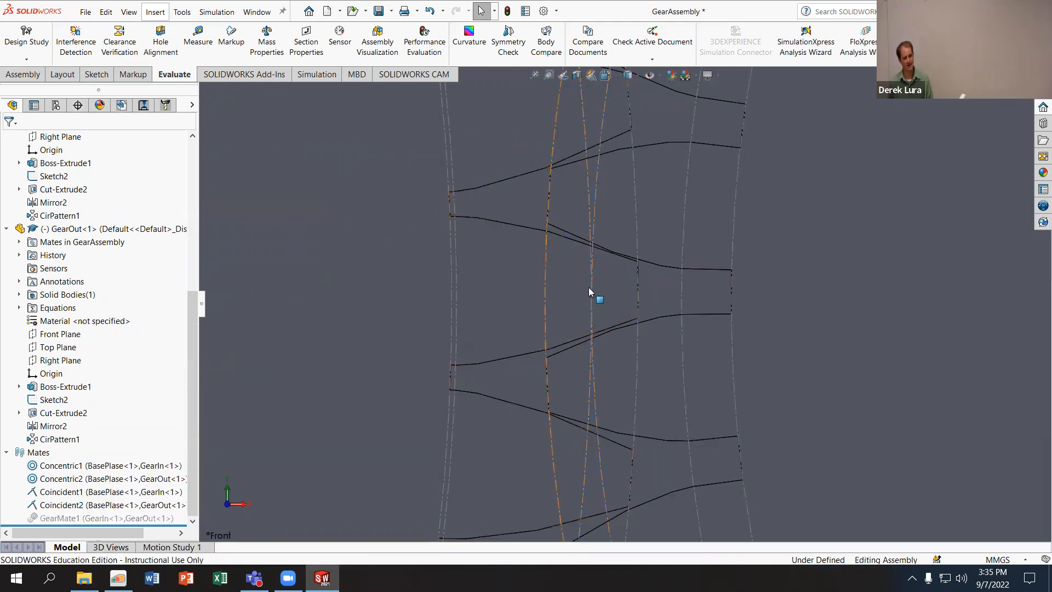
pyautogui.click(762, 319)
pyautogui.moveTo(762, 321); pyautogui.dragTo(760, 318)
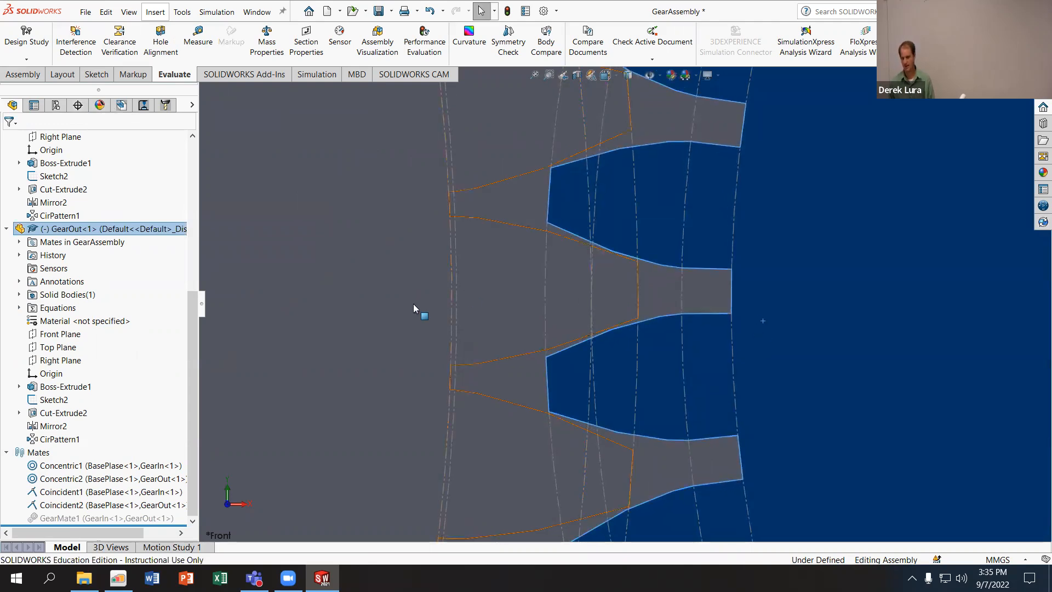
# - Set Move Component to Physical Dynamics and nudge GearOut against the GearIn teeth
pyautogui.click(34, 74)
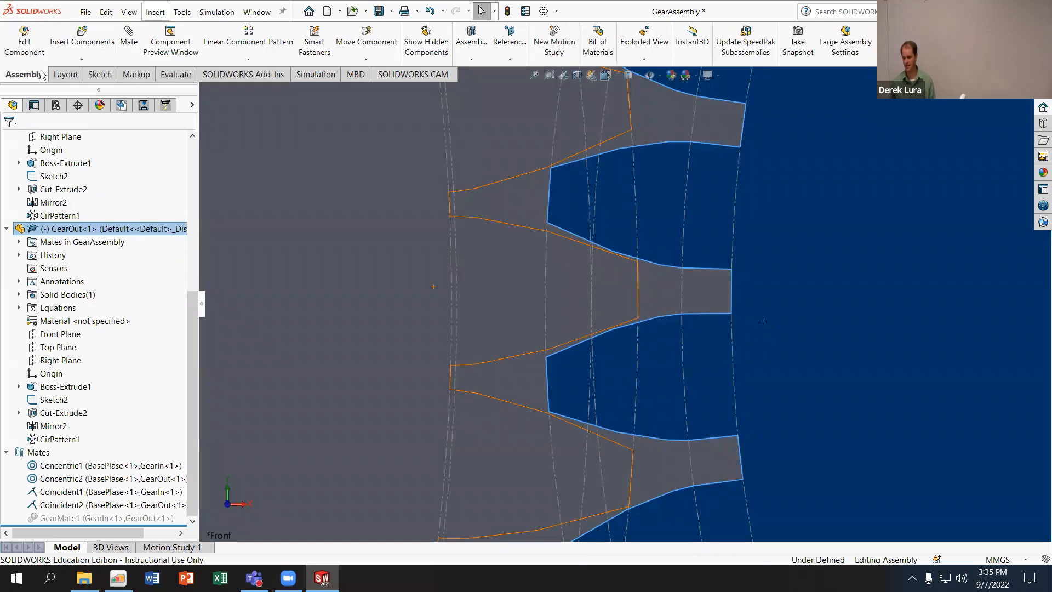
pyautogui.click(377, 43)
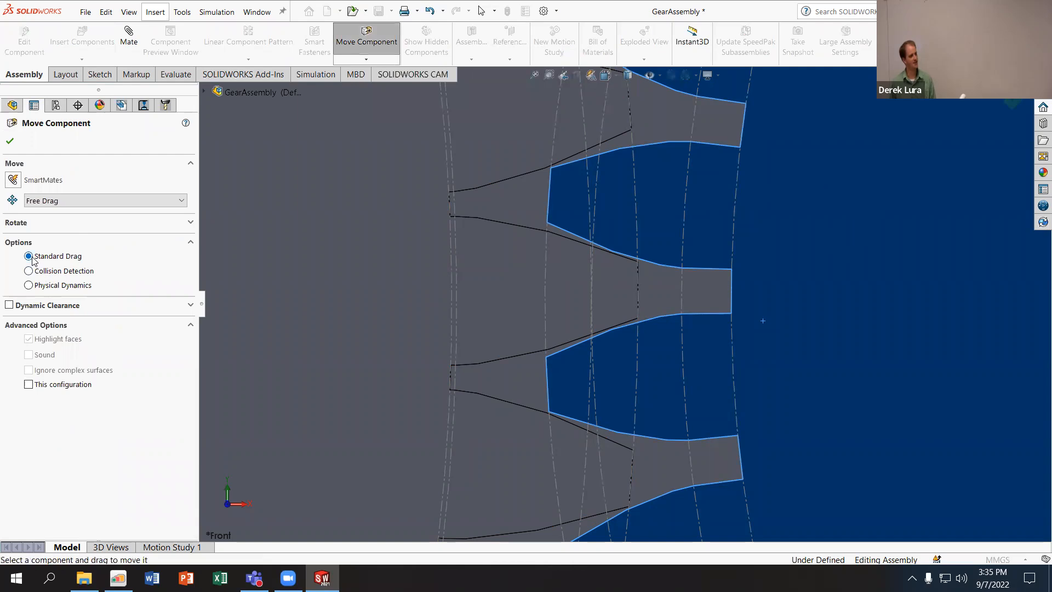
pyautogui.click(29, 286)
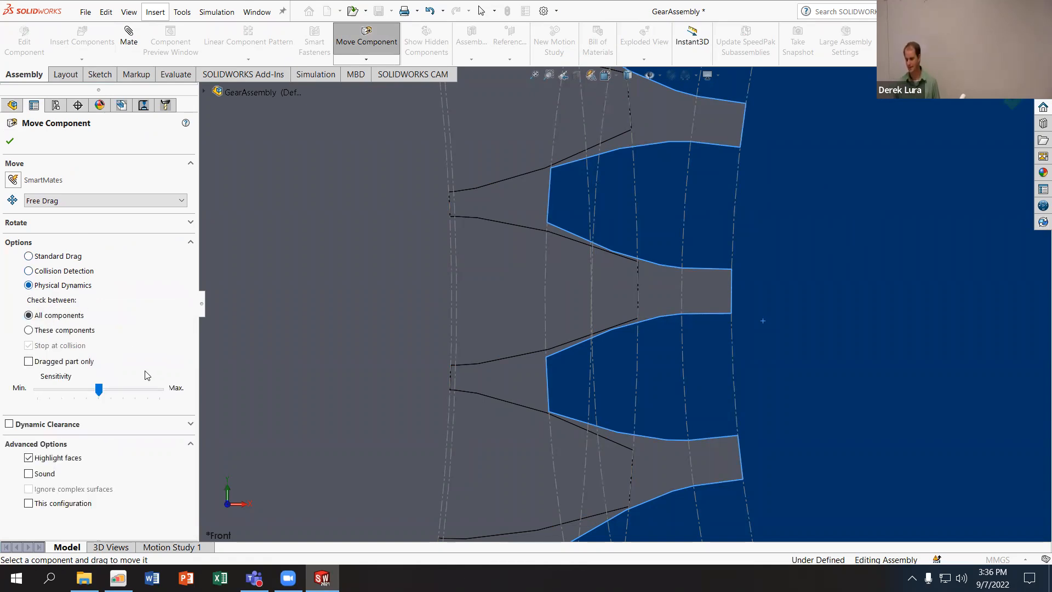
pyautogui.moveTo(756, 211); pyautogui.dragTo(736, 221)
pyautogui.moveTo(738, 258); pyautogui.dragTo(737, 265)
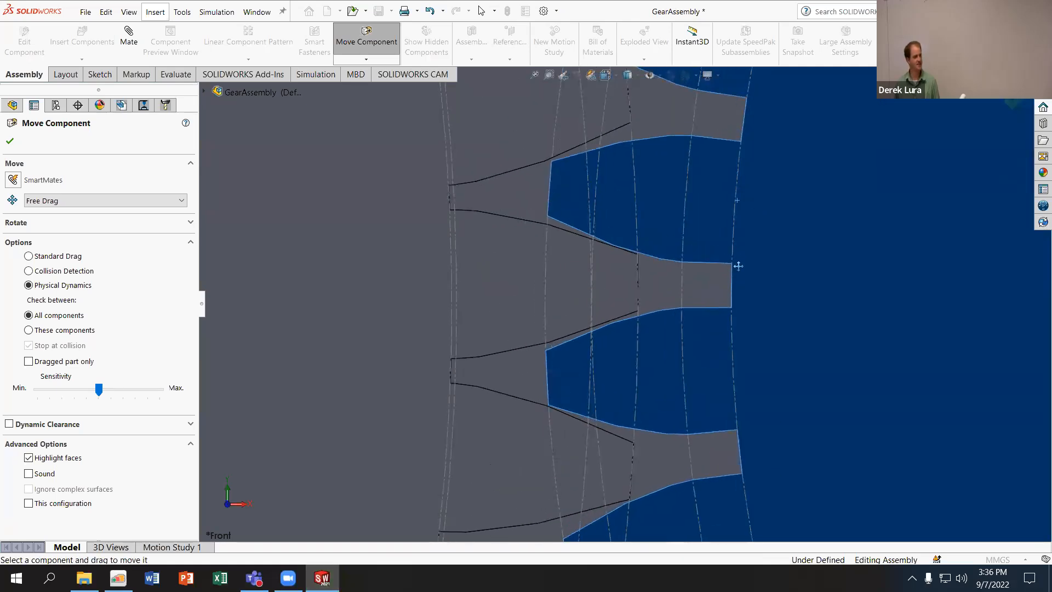
# - Rotate GearOut repeatedly through the mesh with Physical Dynamics so tooth contact drives GearIn
pyautogui.scroll(-4, 634, 244)
pyautogui.moveTo(586, 163); pyautogui.dragTo(626, 311)
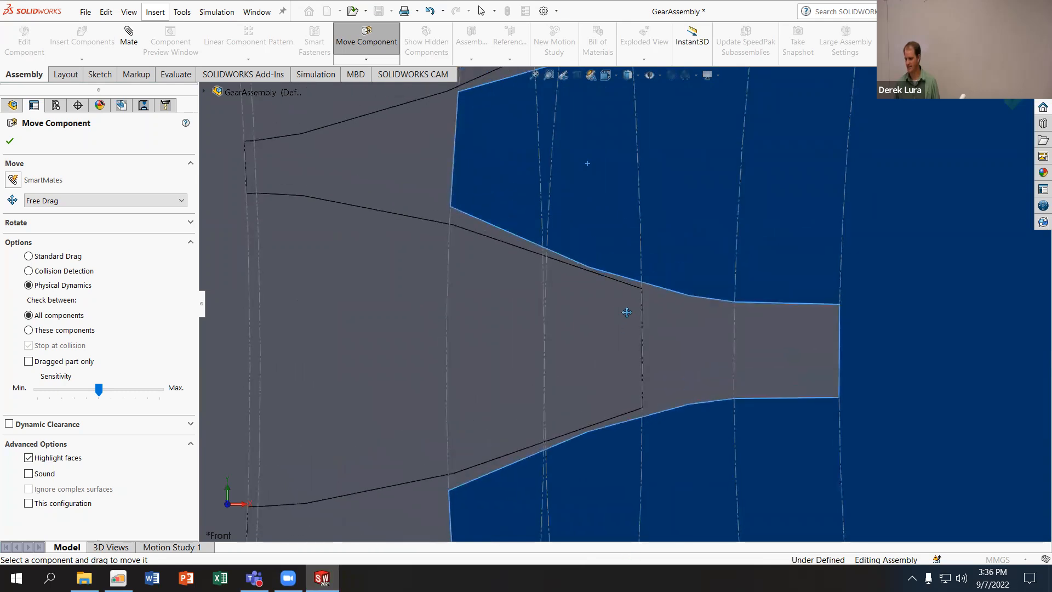
pyautogui.moveTo(571, 159); pyautogui.dragTo(588, 217)
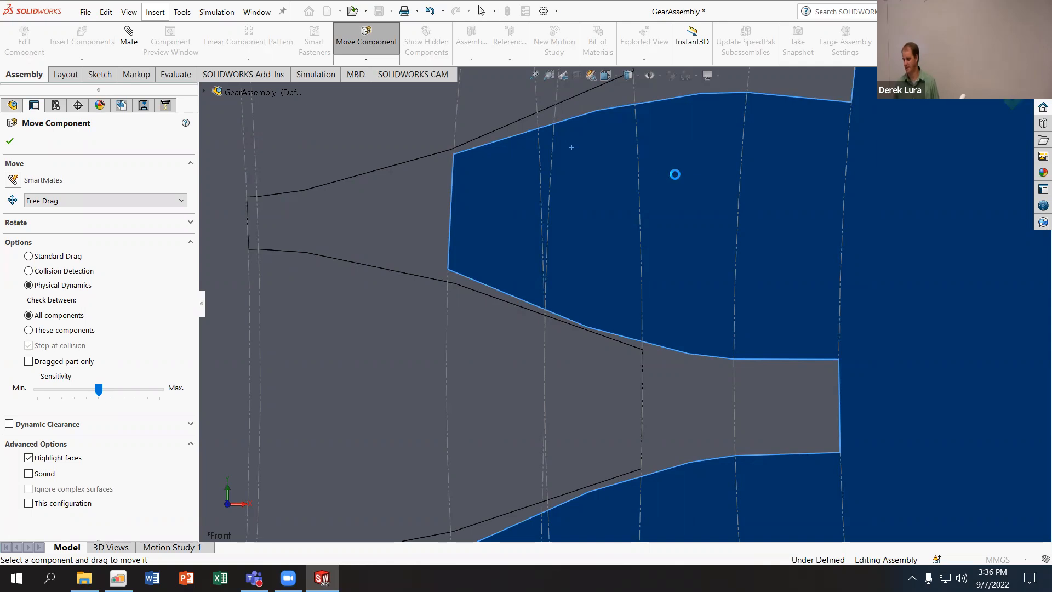
pyautogui.moveTo(674, 181); pyautogui.dragTo(649, 404)
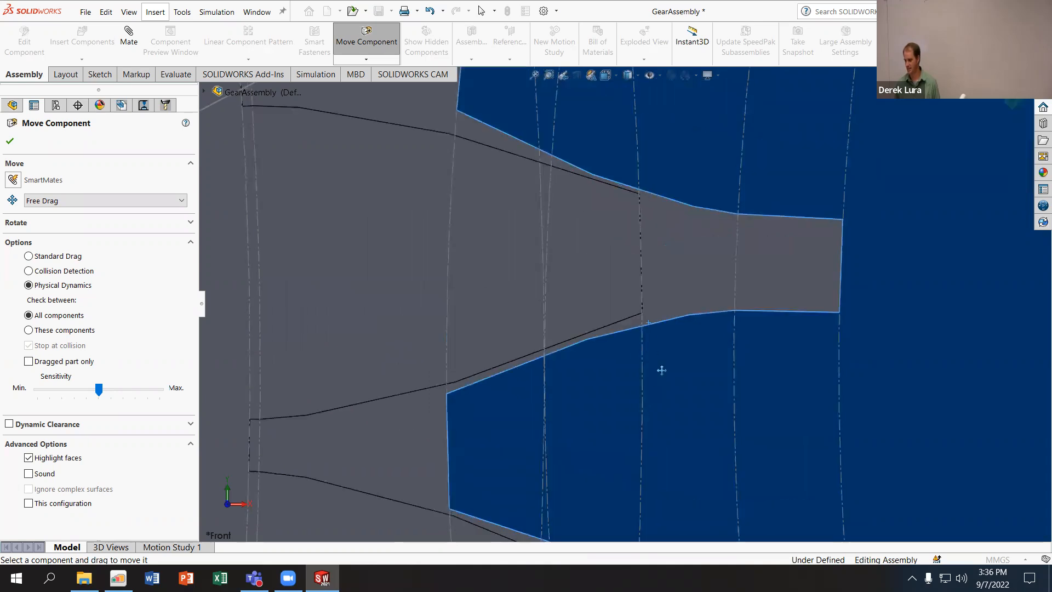
pyautogui.moveTo(710, 360); pyautogui.dragTo(701, 487)
pyautogui.moveTo(671, 203); pyautogui.dragTo(686, 436)
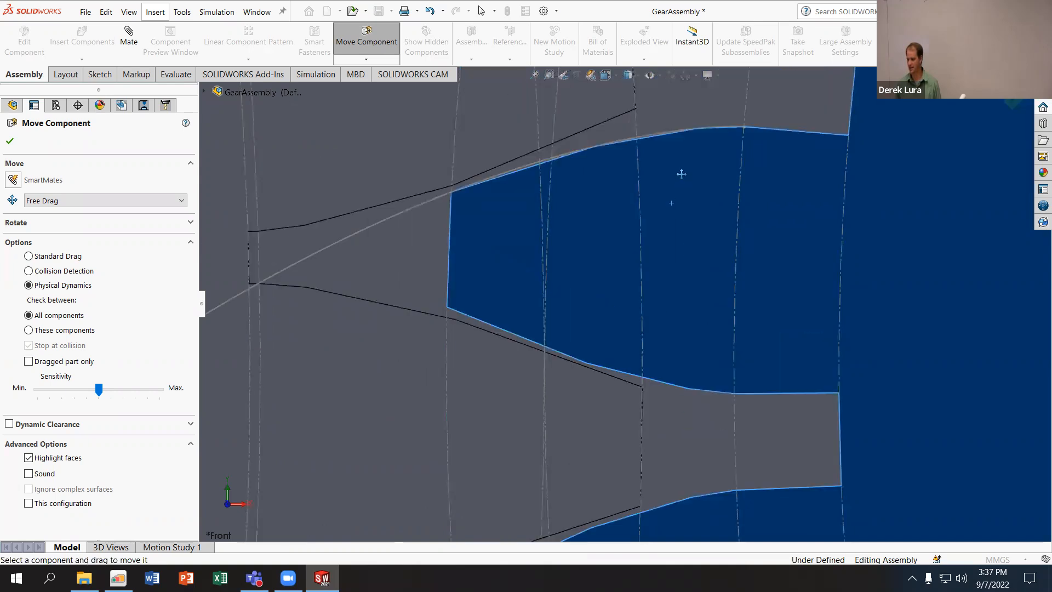
# - Finish moving the gears and run Interference Detection on the whole GearAssembly
pyautogui.click(163, 76)
pyautogui.click(12, 141)
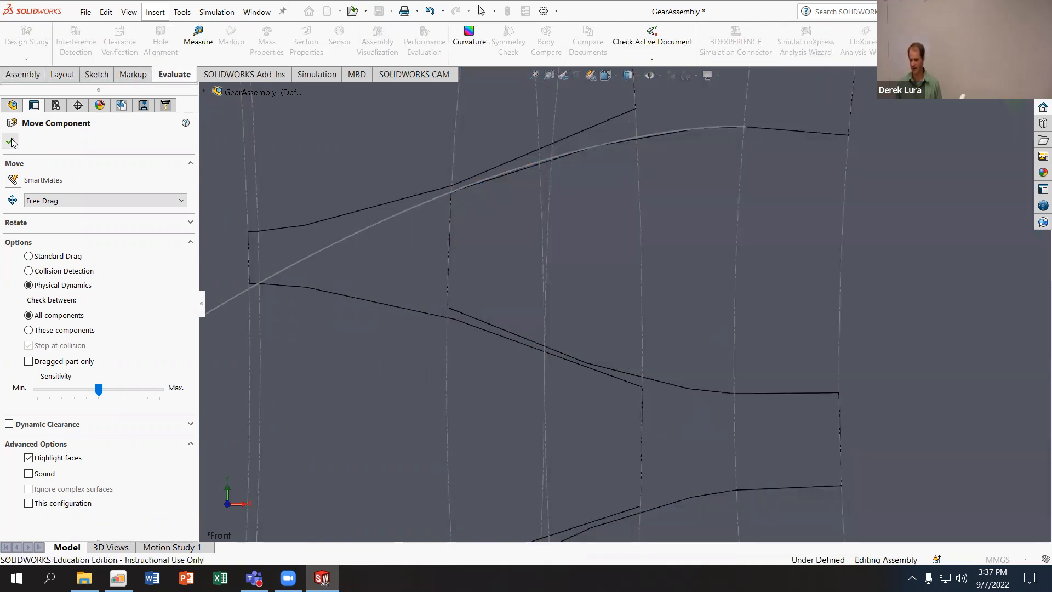
pyautogui.click(76, 42)
pyautogui.click(91, 207)
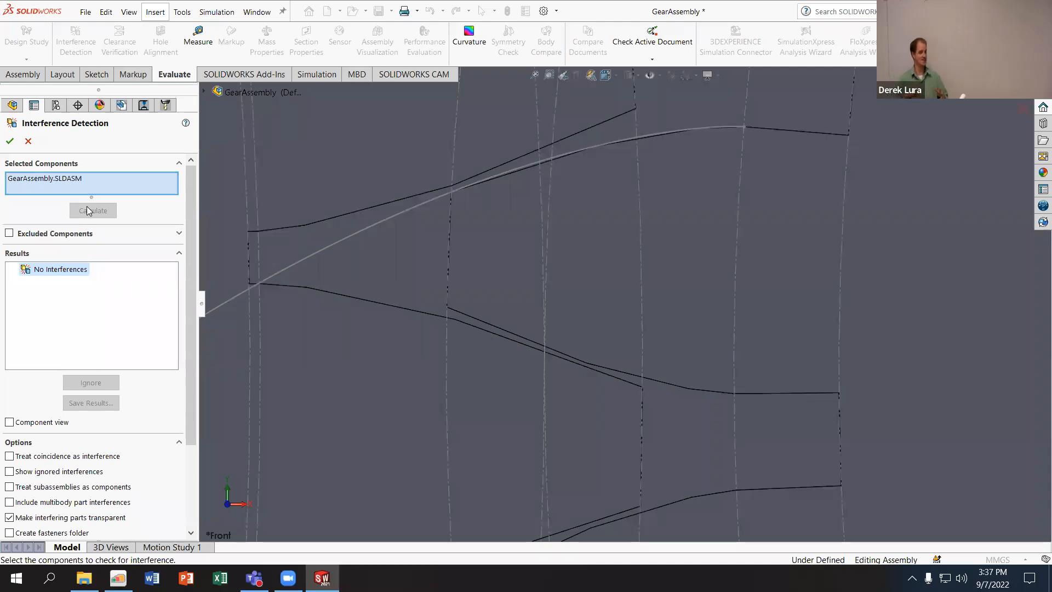
pyautogui.click(9, 141)
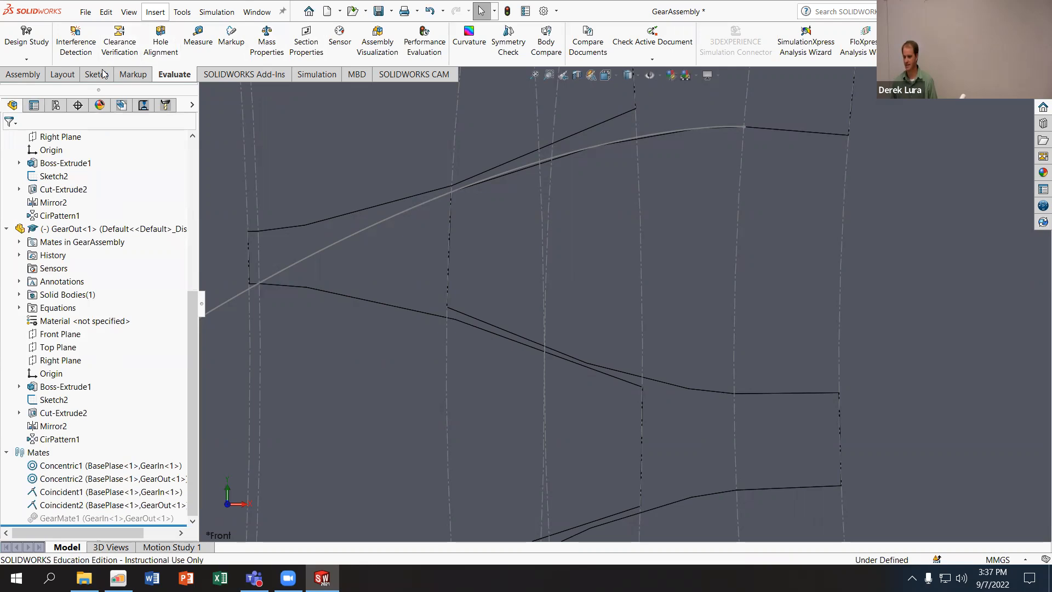
# - Try to rotate GearOut with Rotate Component in Physical Dynamics mode, checking between all components
pyautogui.click(23, 74)
pyautogui.click(366, 59)
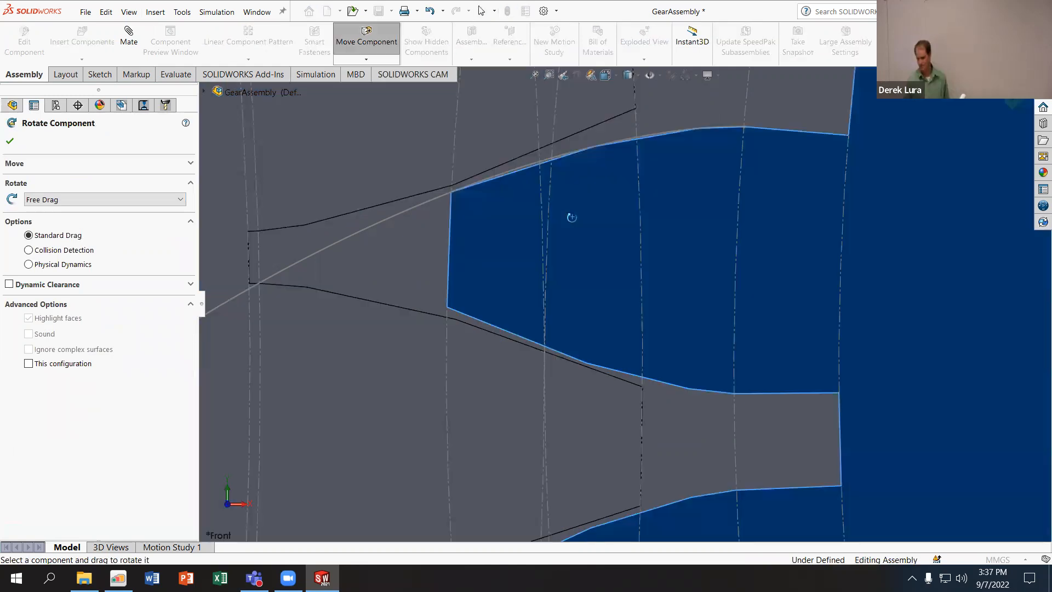
pyautogui.scroll(5, 572, 217)
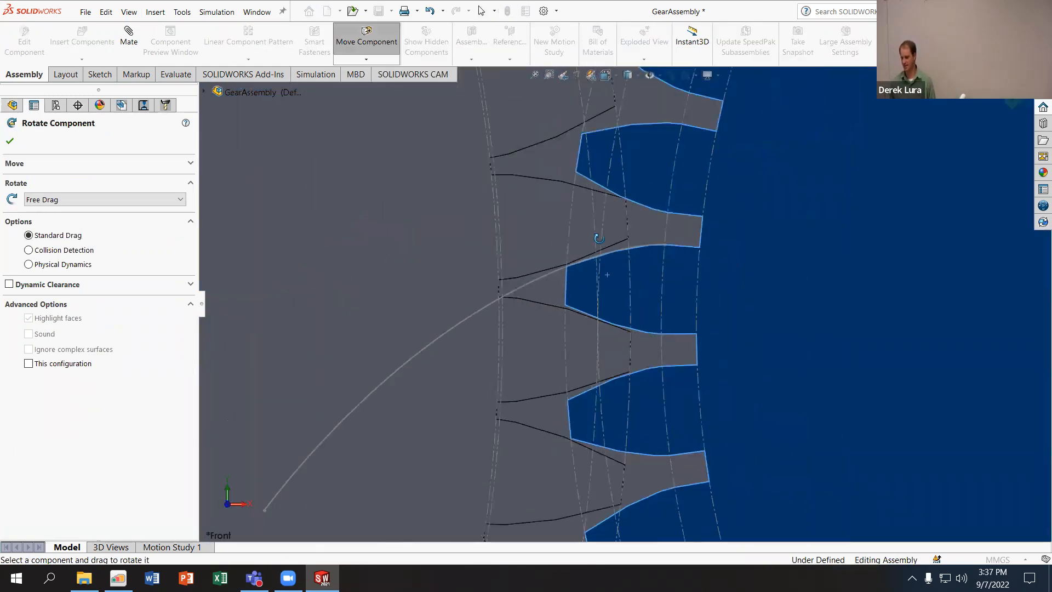
pyautogui.click(29, 265)
pyautogui.moveTo(755, 183); pyautogui.dragTo(756, 239)
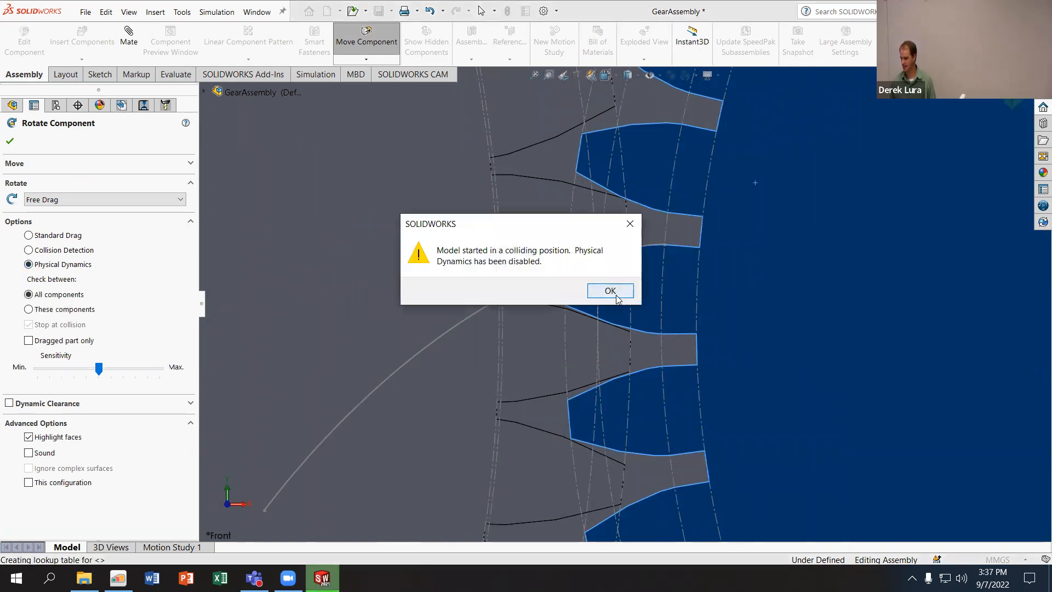
pyautogui.click(610, 290)
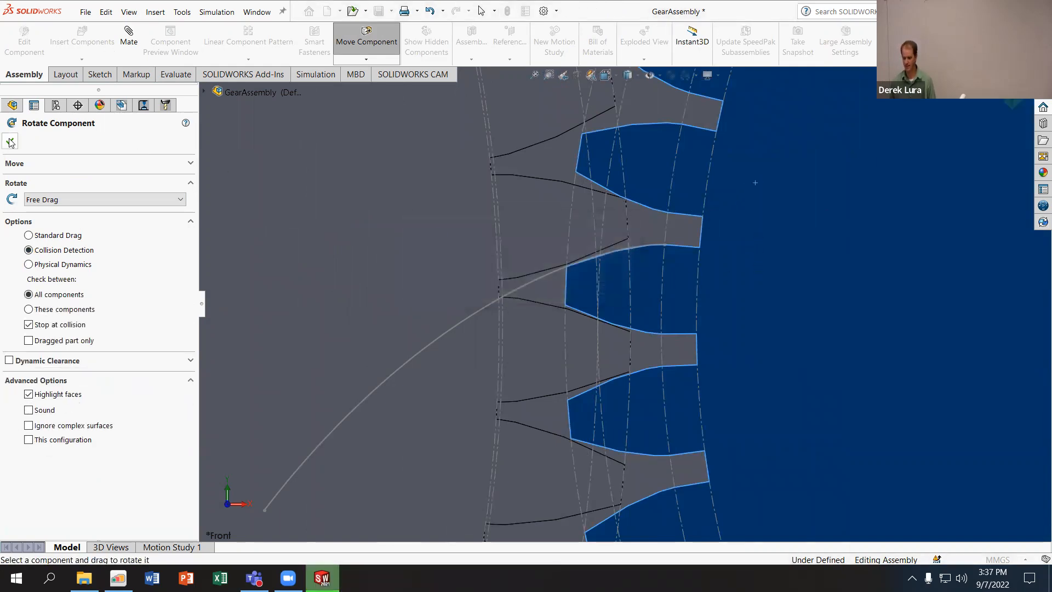
pyautogui.click(10, 141)
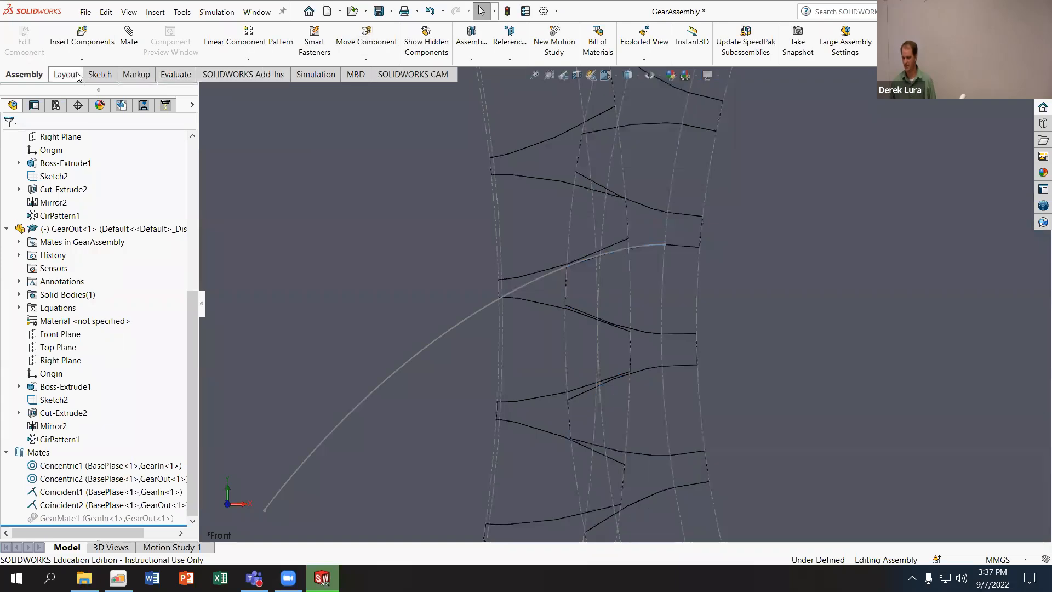
# - Run Interference Detection on the whole GearAssembly
pyautogui.click(75, 46)
pyautogui.click(93, 210)
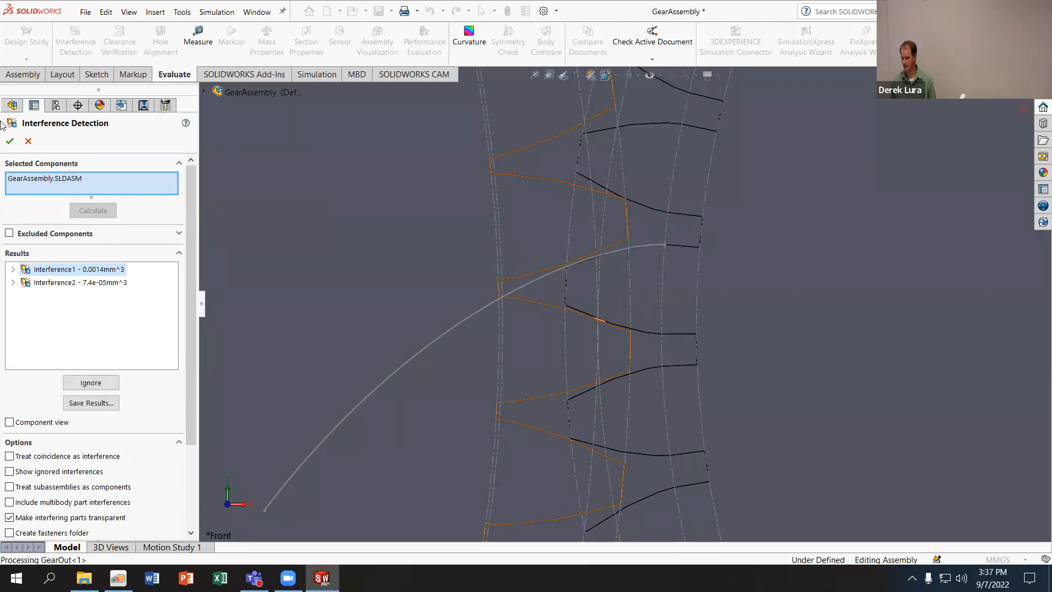
pyautogui.click(10, 141)
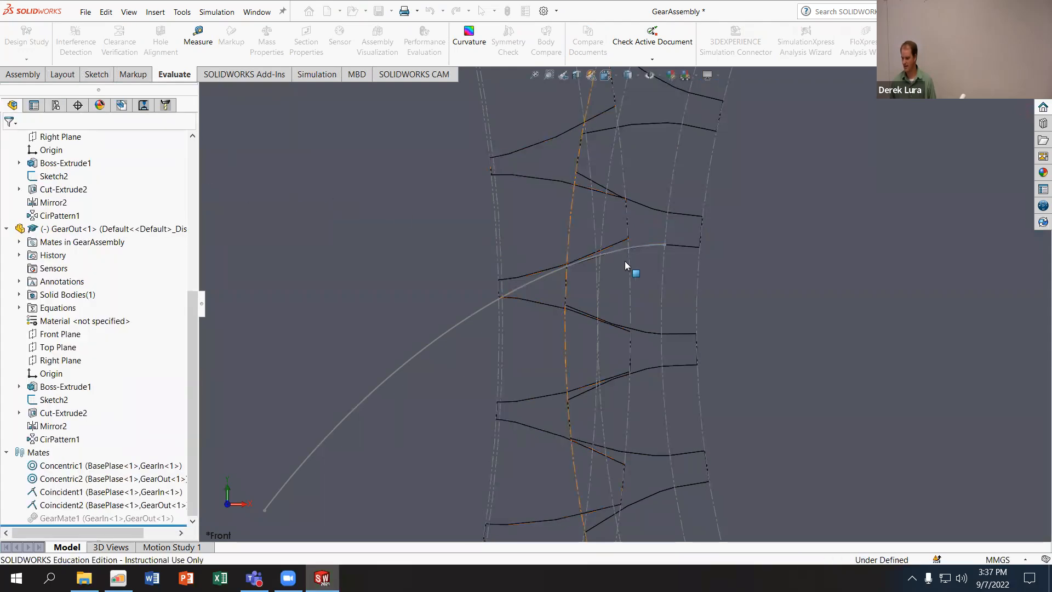
# - Nudge GearOut slightly and run Interference Detection with GearOut as the selected component
pyautogui.click(698, 286)
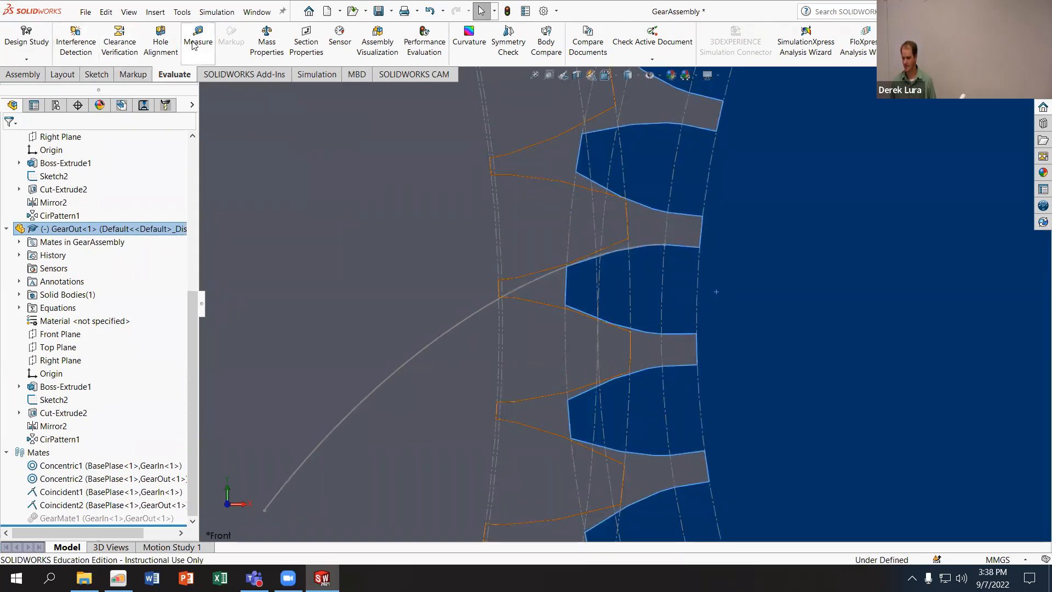
pyautogui.click(75, 41)
pyautogui.click(93, 210)
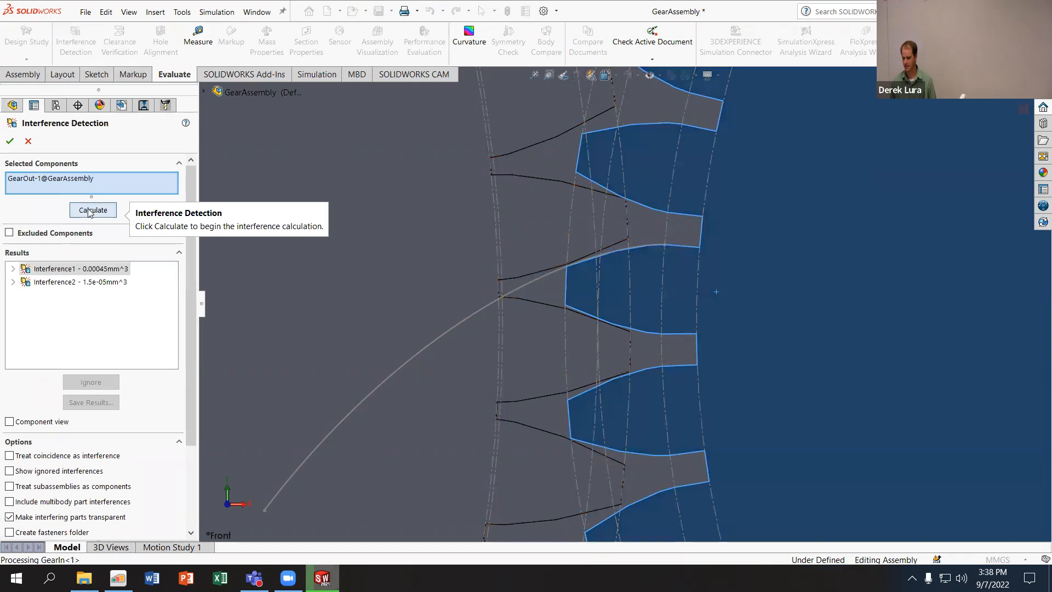
pyautogui.click(10, 141)
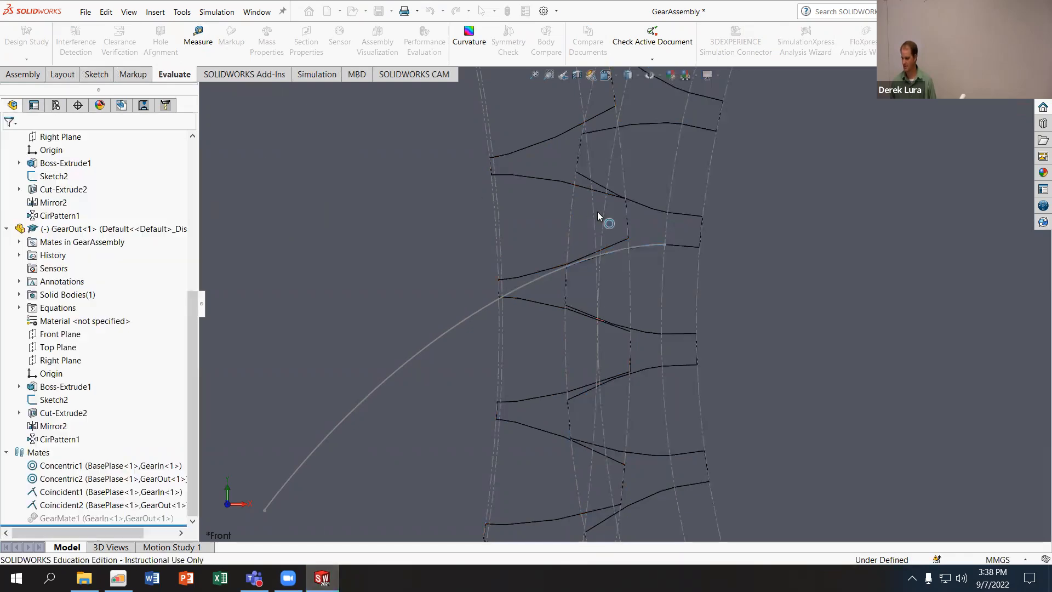
# - Shift GearOut slightly two more times, recalculating its interference after each shift
pyautogui.click(723, 287)
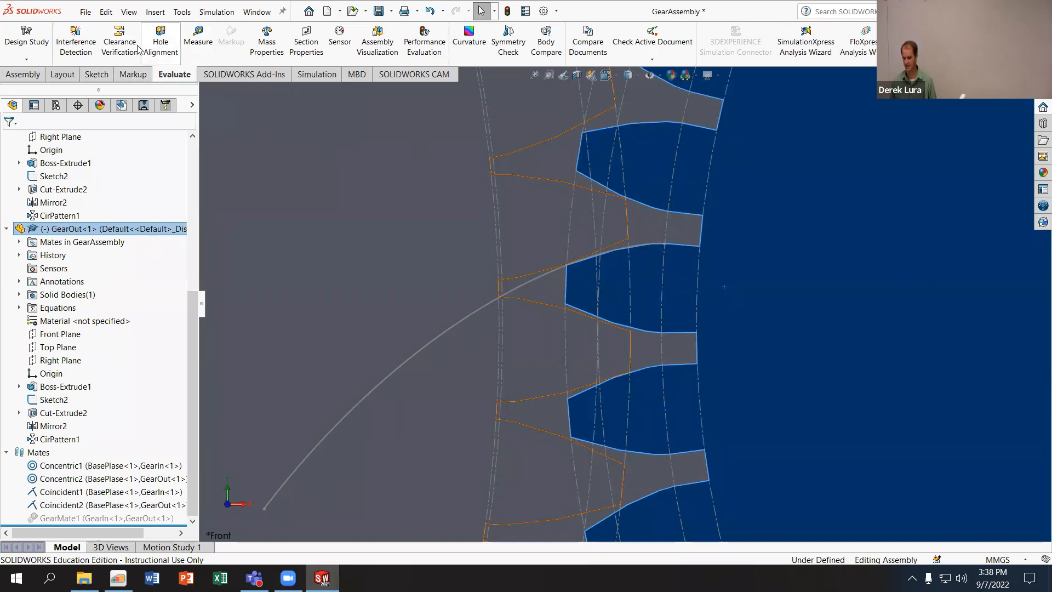
pyautogui.click(75, 41)
pyautogui.click(88, 208)
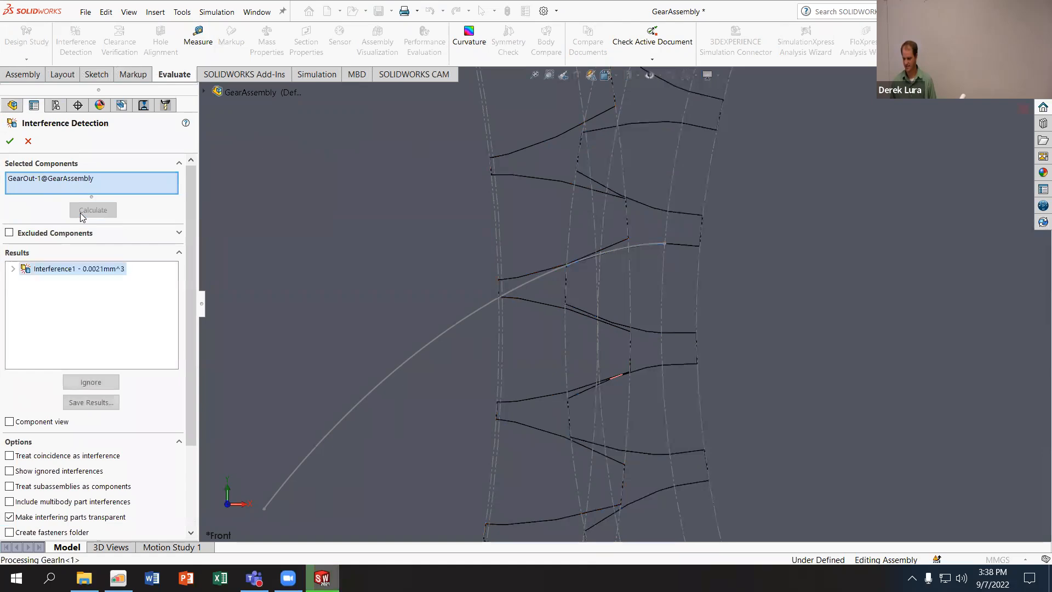
pyautogui.click(10, 141)
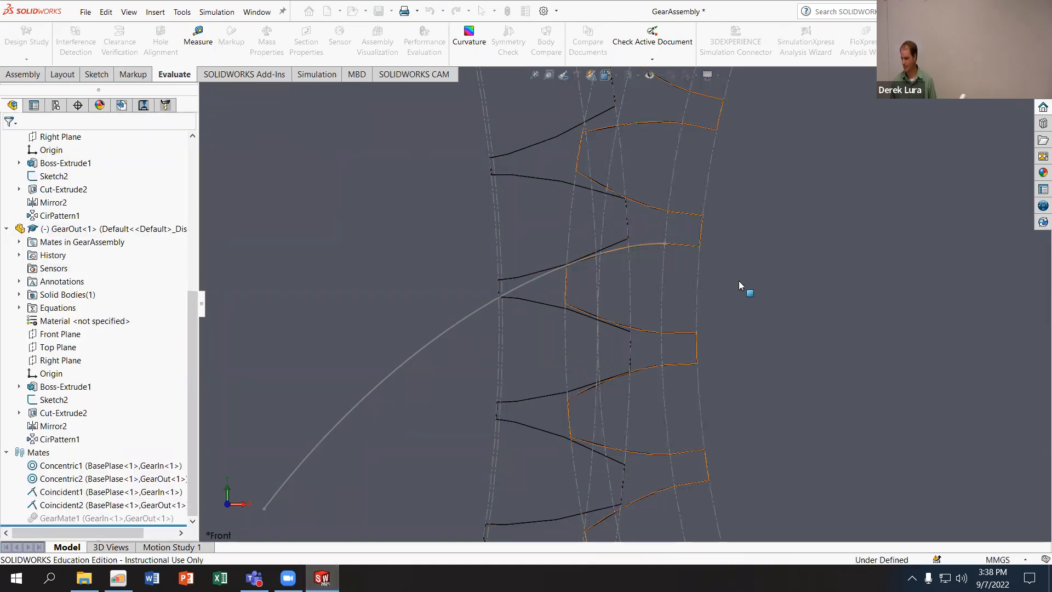
pyautogui.click(766, 274)
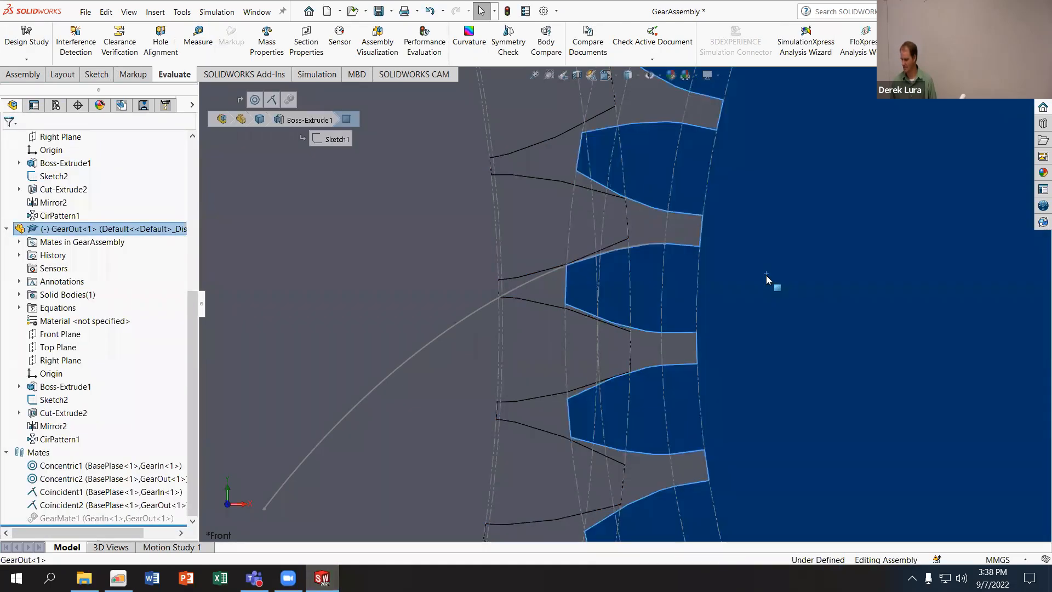
pyautogui.click(75, 39)
pyautogui.click(92, 211)
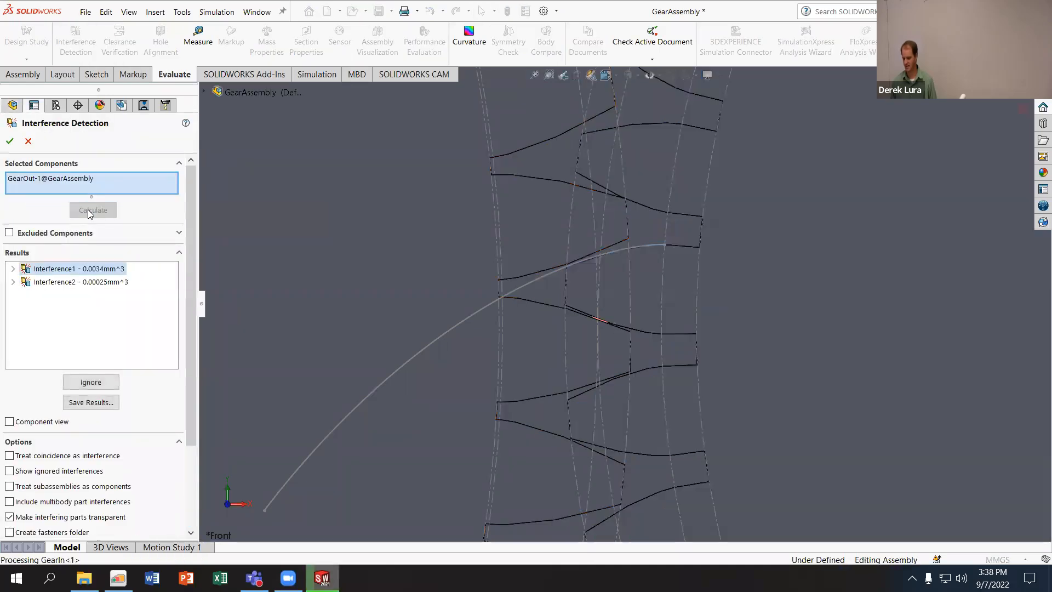
pyautogui.click(28, 142)
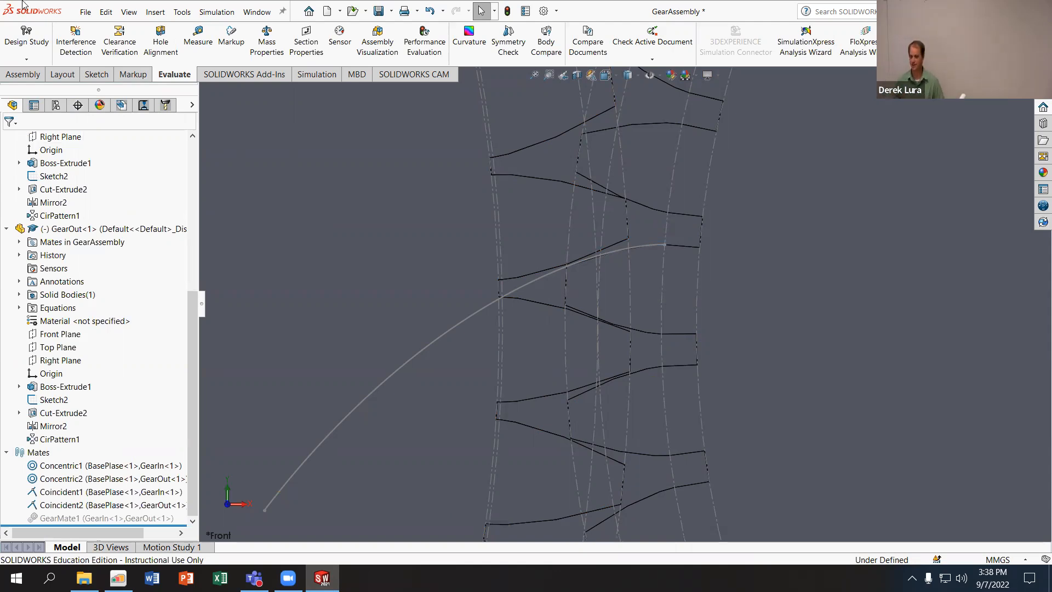
# - Try moving GearOut with Move Component in Collision Detection mode, with stop at collision enabled between all components
pyautogui.click(26, 77)
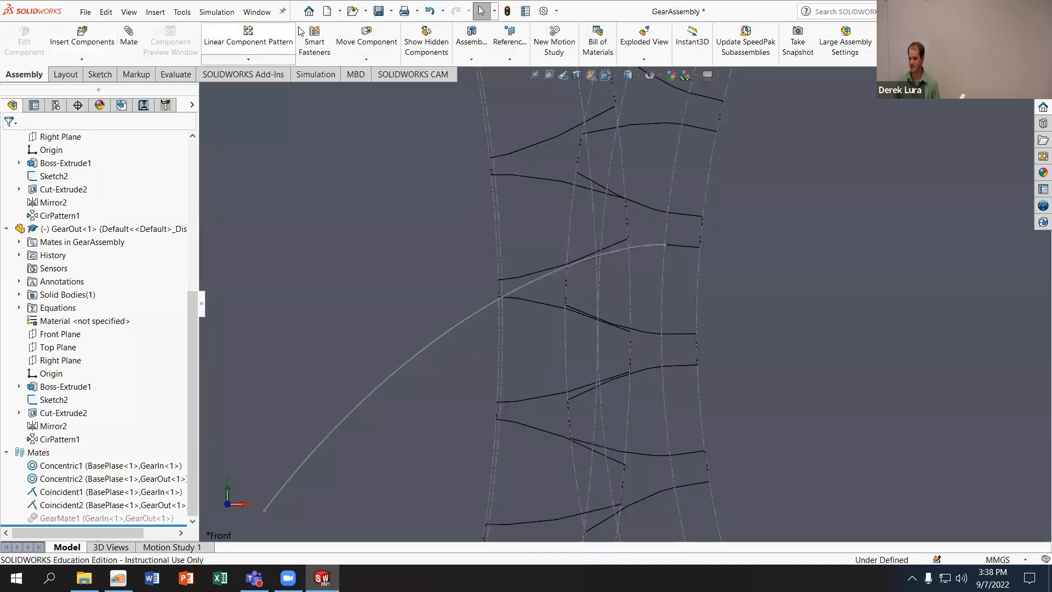
pyautogui.click(366, 38)
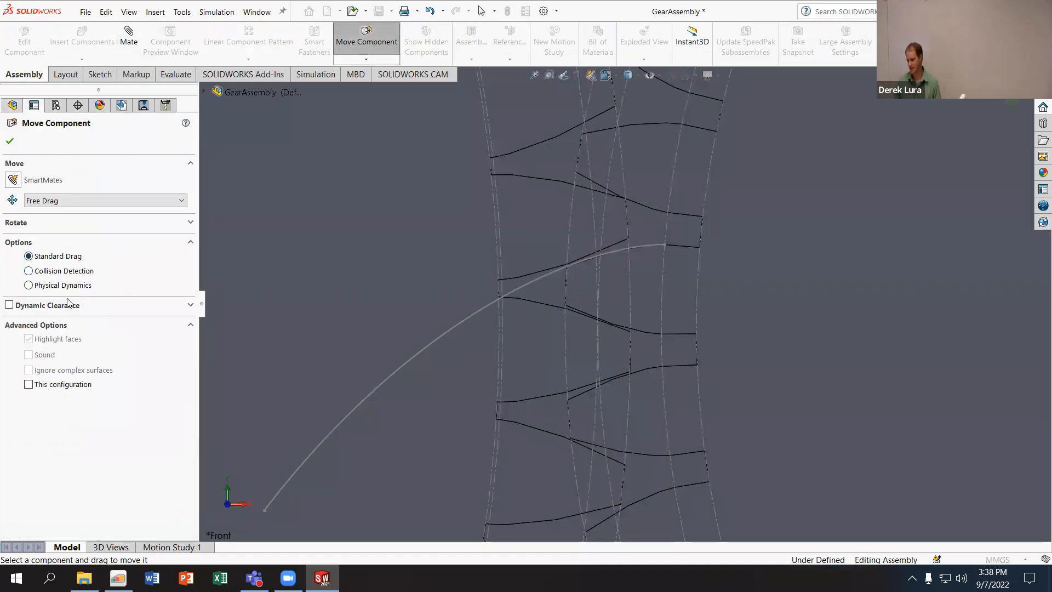
pyautogui.click(29, 272)
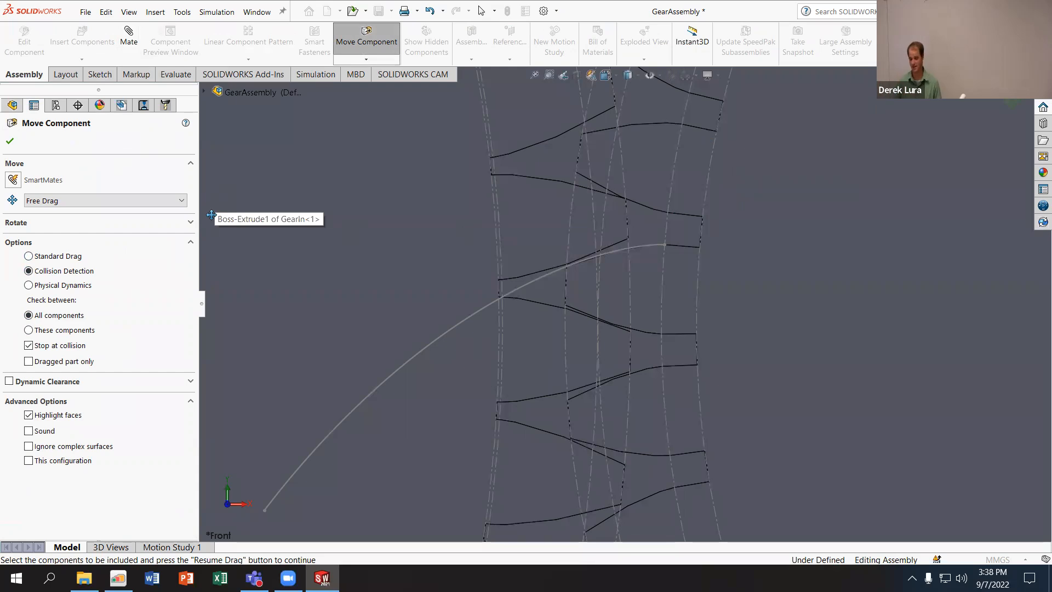
pyautogui.click(836, 307)
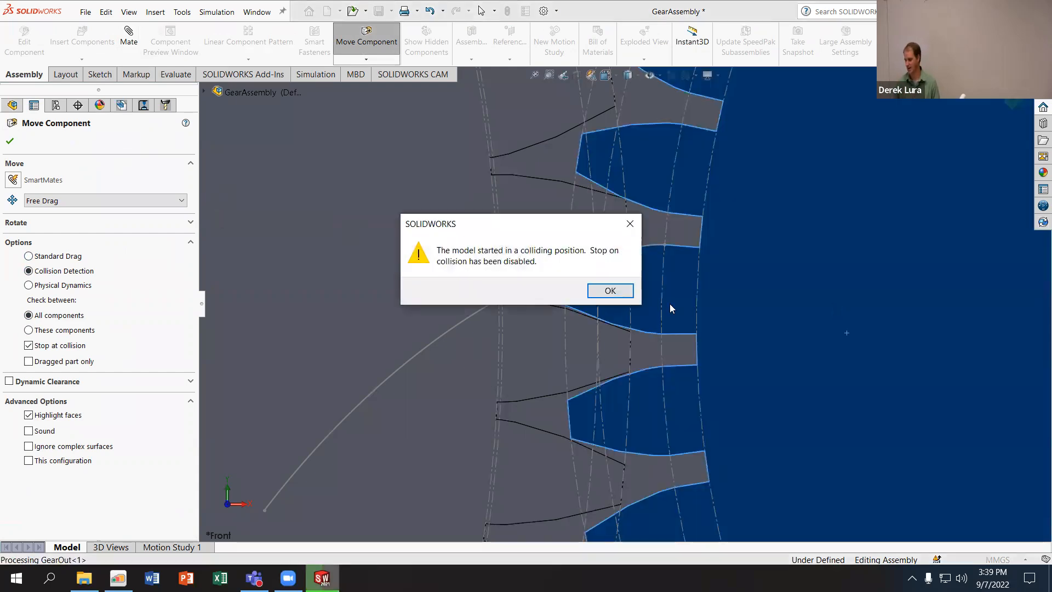
pyautogui.click(612, 293)
pyautogui.moveTo(743, 322)
pyautogui.mouseDown()
pyautogui.moveTo(743, 301)
pyautogui.moveTo(741, 337)
pyautogui.moveTo(732, 329)
pyautogui.mouseUp()
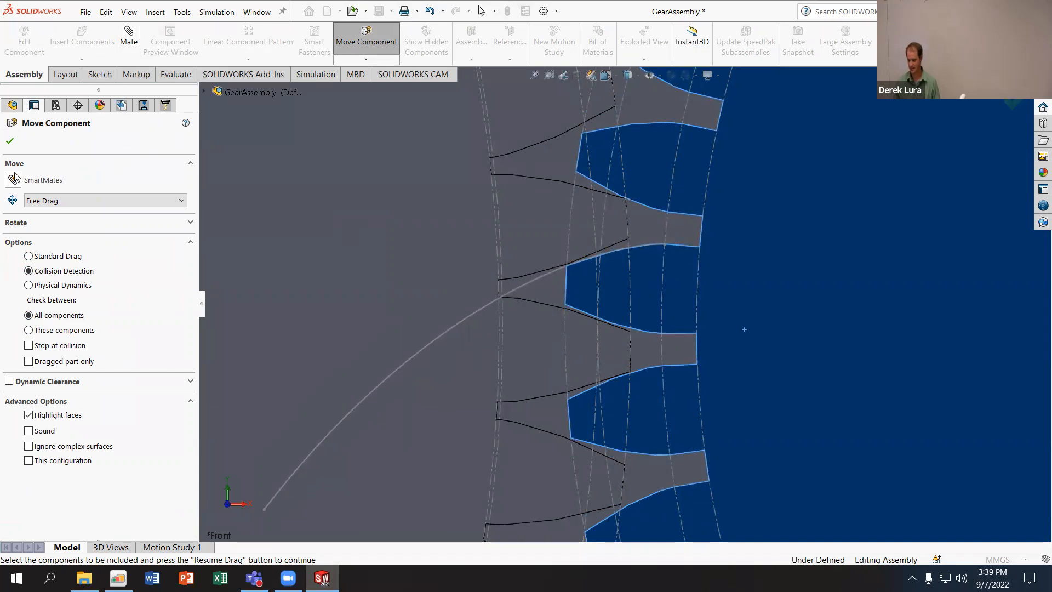
pyautogui.click(10, 141)
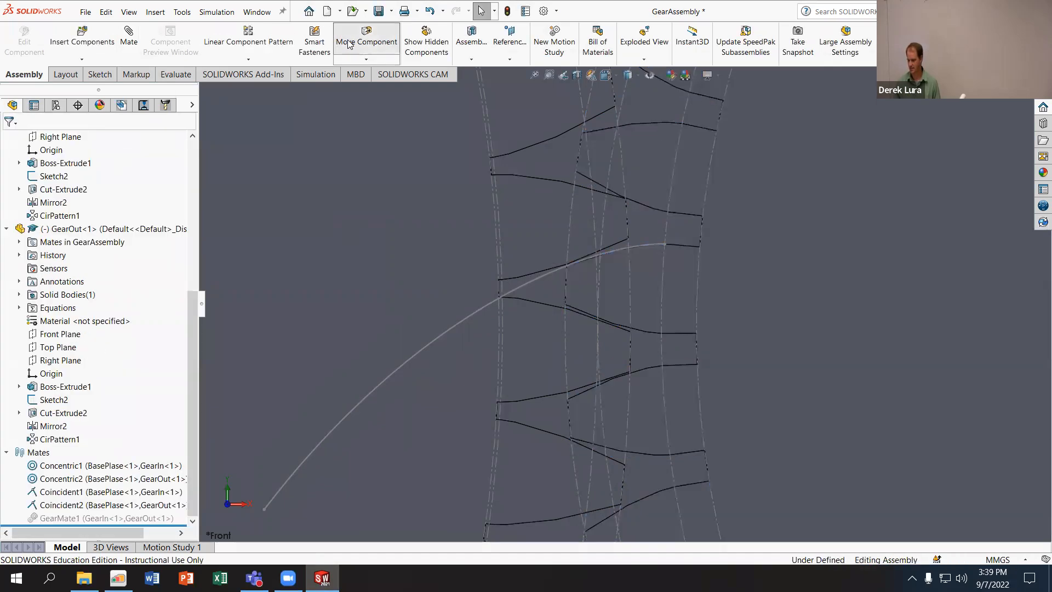
# - Reposition GearOut with Standard Drag, and nudge it within the mesh using Collision Detection
pyautogui.click(810, 234)
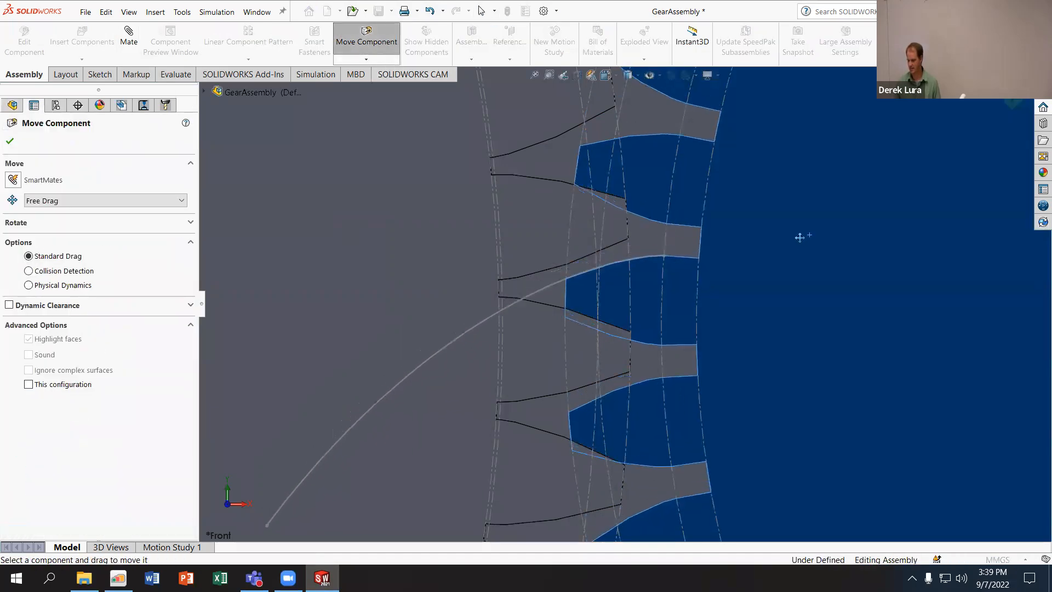
pyautogui.click(76, 270)
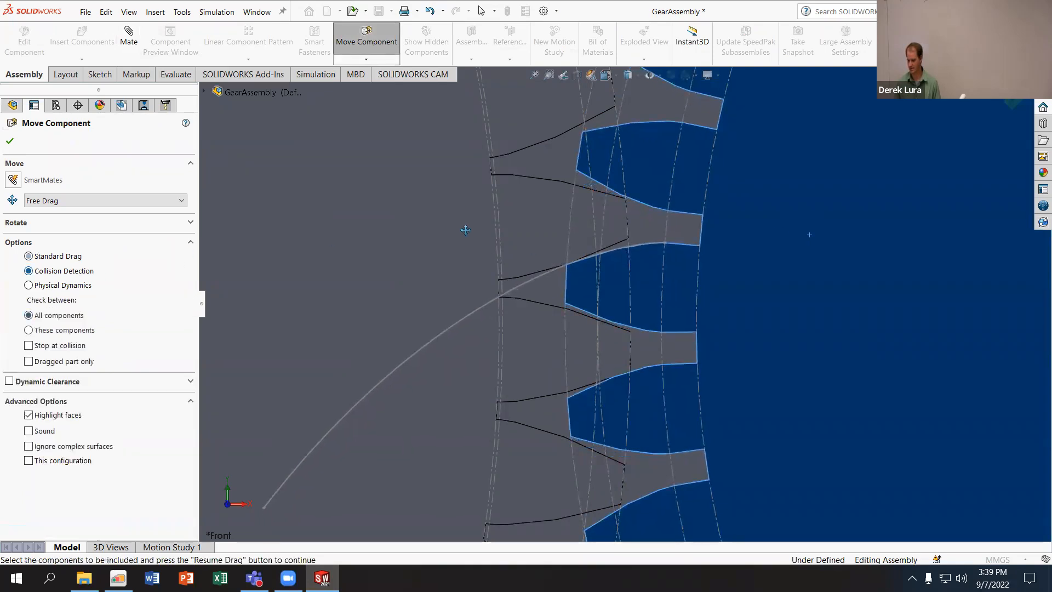
pyautogui.moveTo(722, 258)
pyautogui.mouseDown()
pyautogui.moveTo(720, 268)
pyautogui.moveTo(716, 239)
pyautogui.mouseUp()
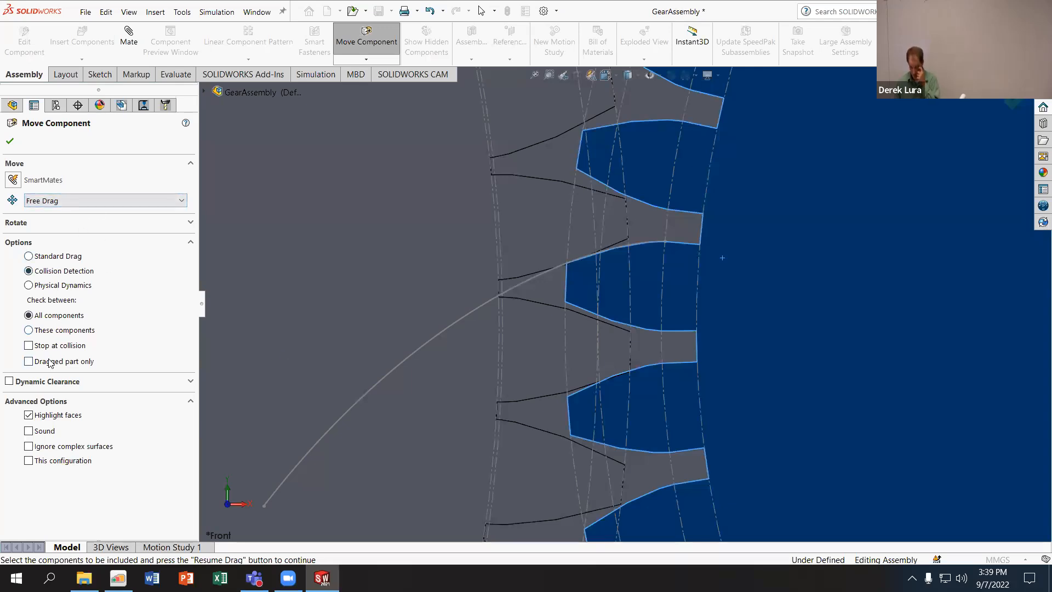
pyautogui.moveTo(652, 275); pyautogui.dragTo(600, 322)
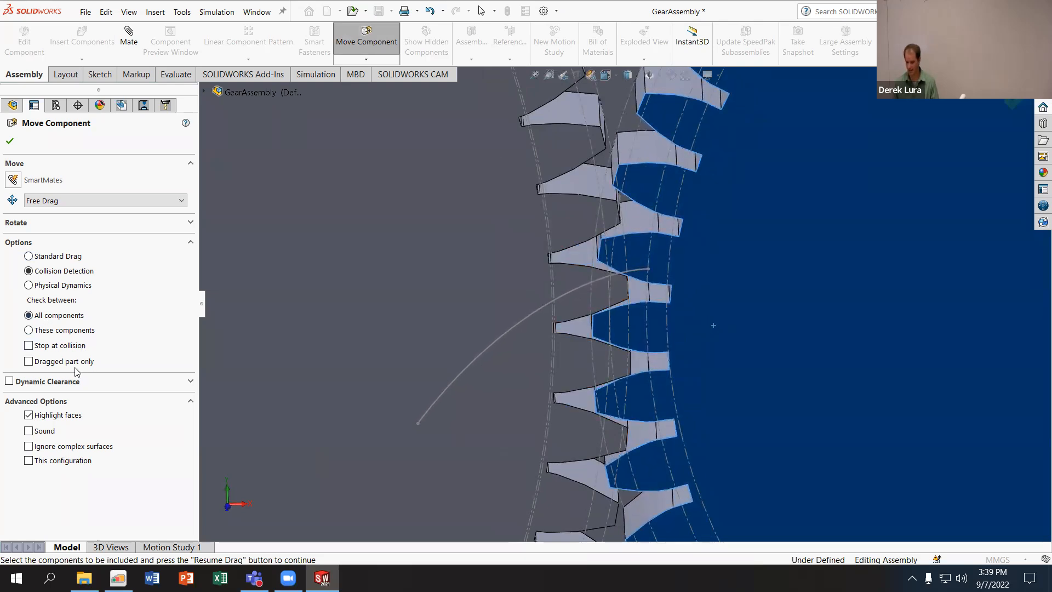
# - Enable the collision sound and stop at collision, and move GearOut against the GearIn teeth to inspect the contacting faces
pyautogui.click(28, 431)
pyautogui.moveTo(730, 277); pyautogui.dragTo(726, 294)
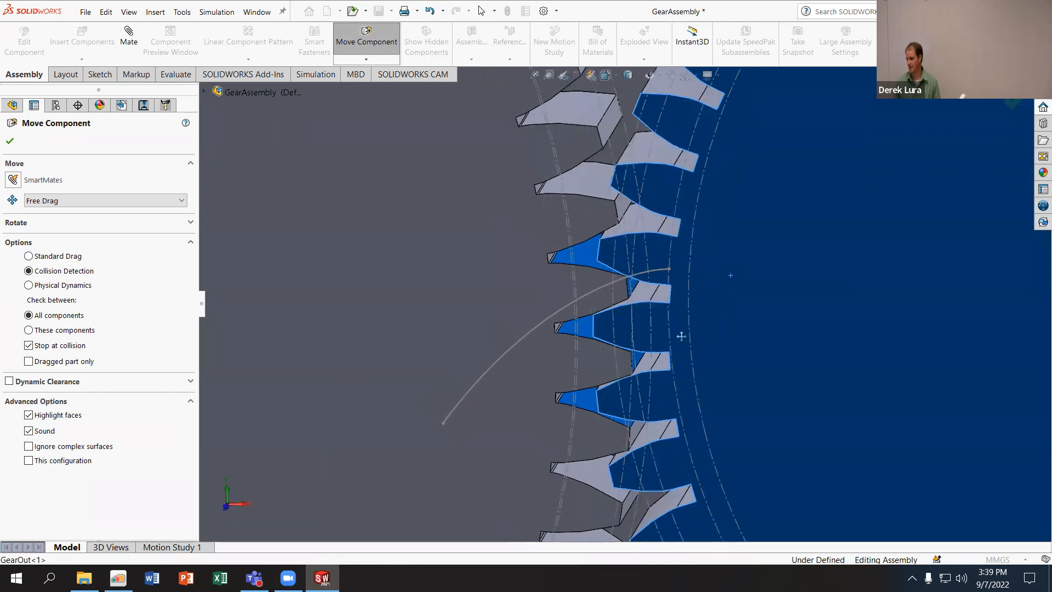
pyautogui.scroll(-3, 647, 323)
pyautogui.scroll(-3, 607, 269)
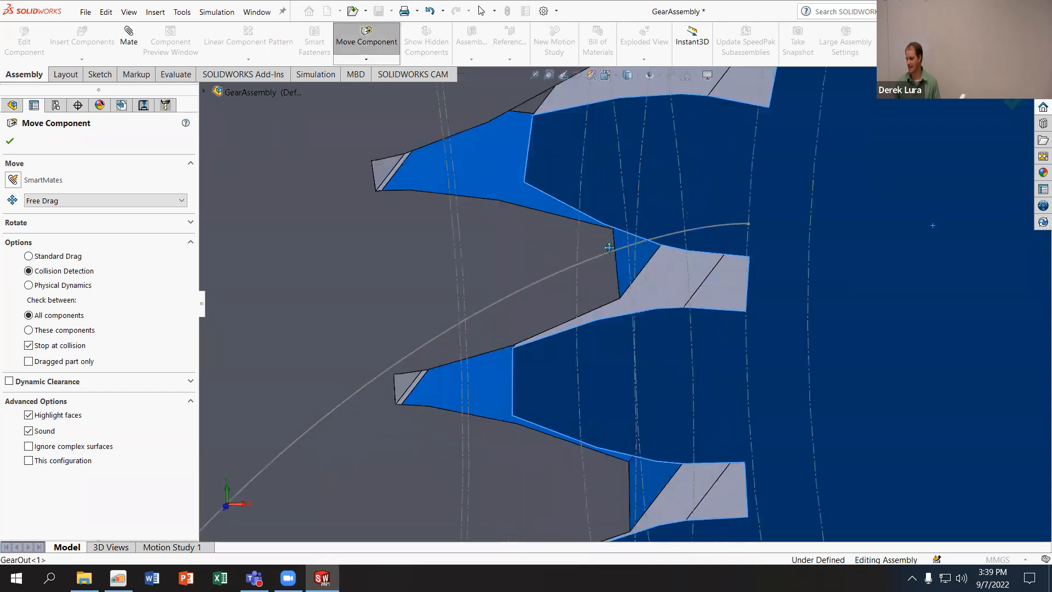
pyautogui.moveTo(527, 200); pyautogui.dragTo(603, 424, button='middle')
pyautogui.scroll(3, 552, 209)
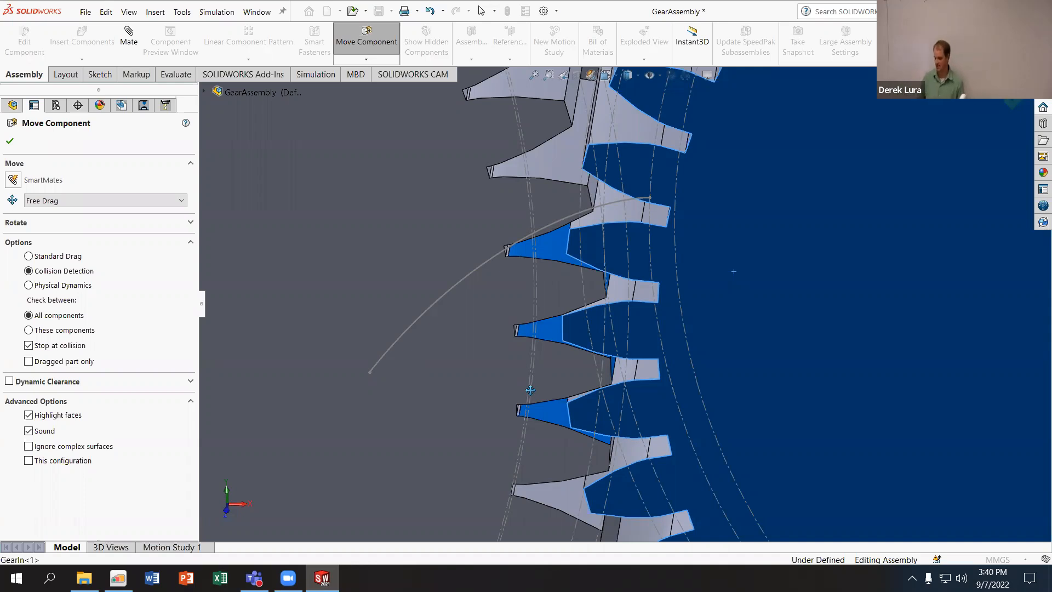
# - Switch Move Component to Physical Dynamics, raise its sensitivity and lower it below the midpoint, and finish the command
pyautogui.click(29, 285)
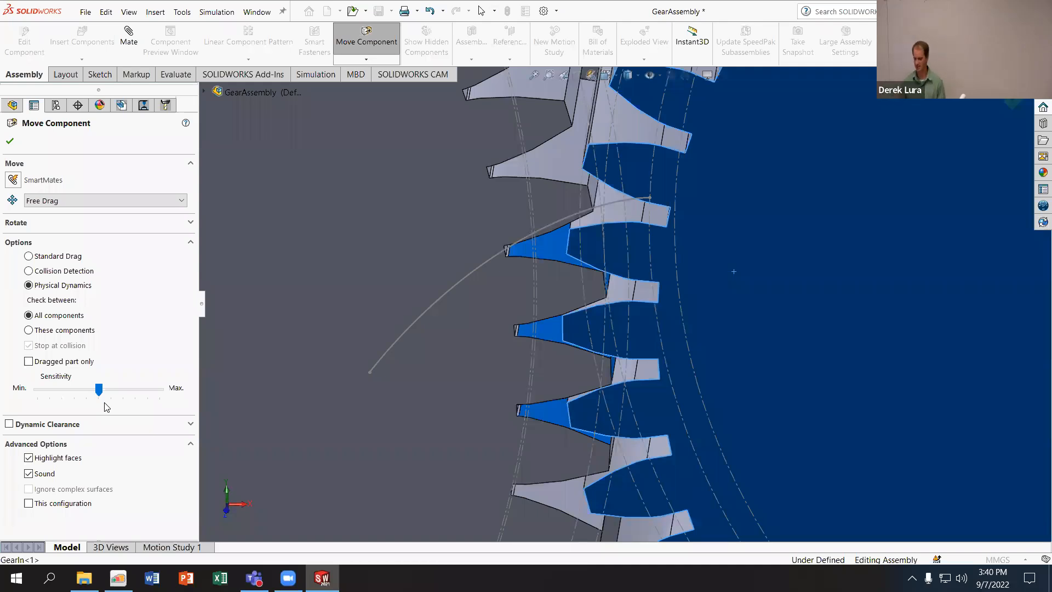
pyautogui.moveTo(99, 389); pyautogui.dragTo(137, 397)
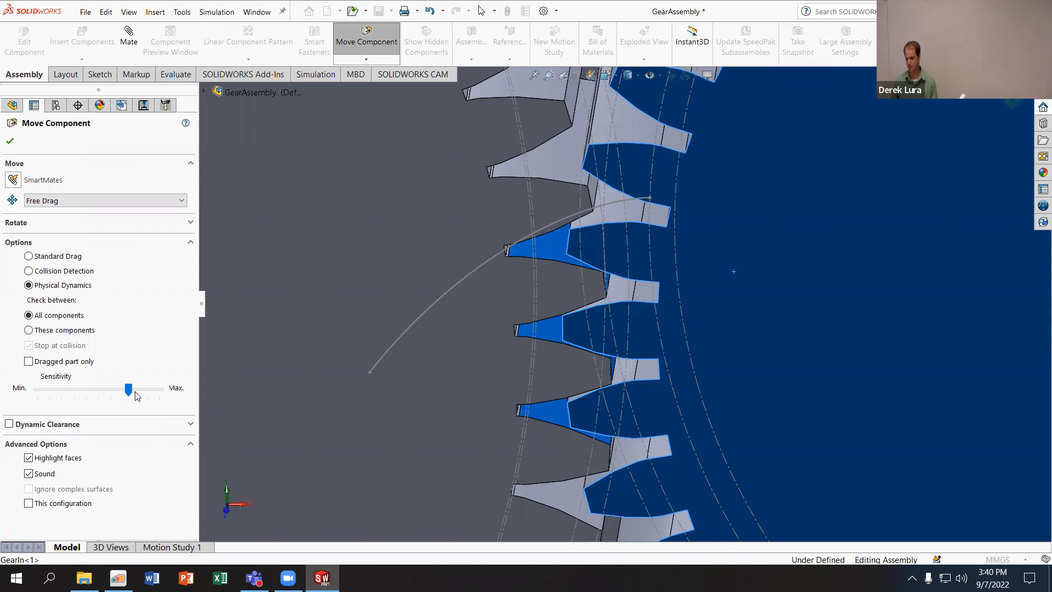
pyautogui.moveTo(130, 390); pyautogui.dragTo(66, 396)
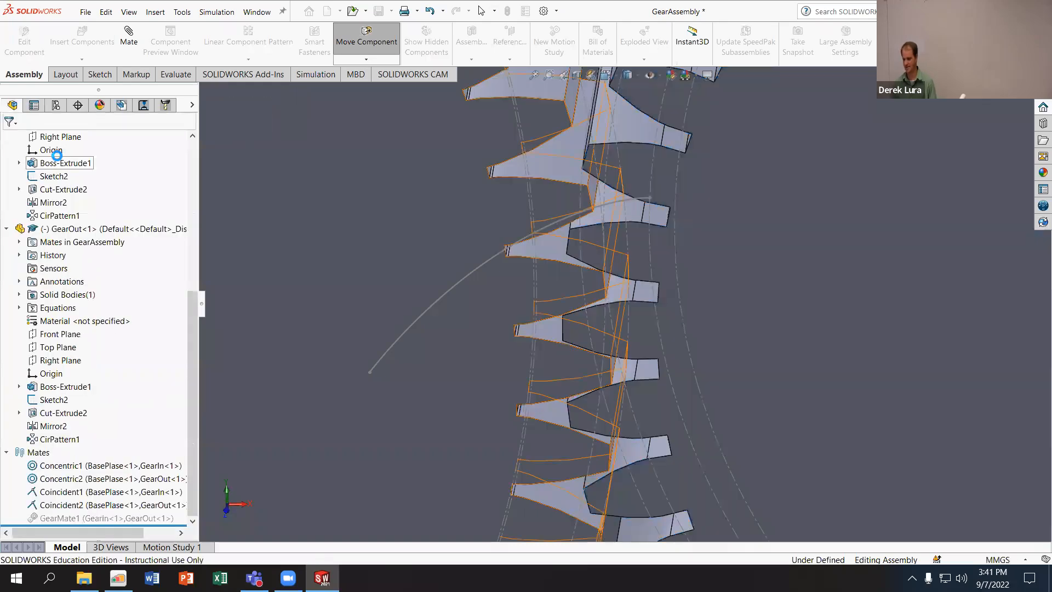
pyautogui.click(10, 140)
# - Close GearAssembly without saving the changes to the assembly or its parts
pyautogui.hotkey('ctrl', 's')
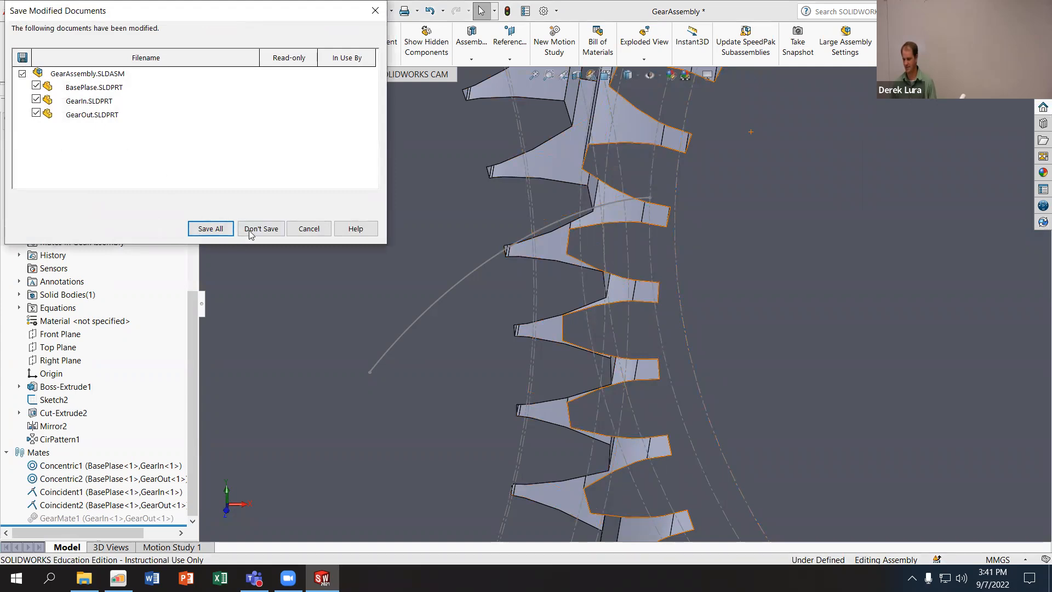
pyautogui.click(260, 230)
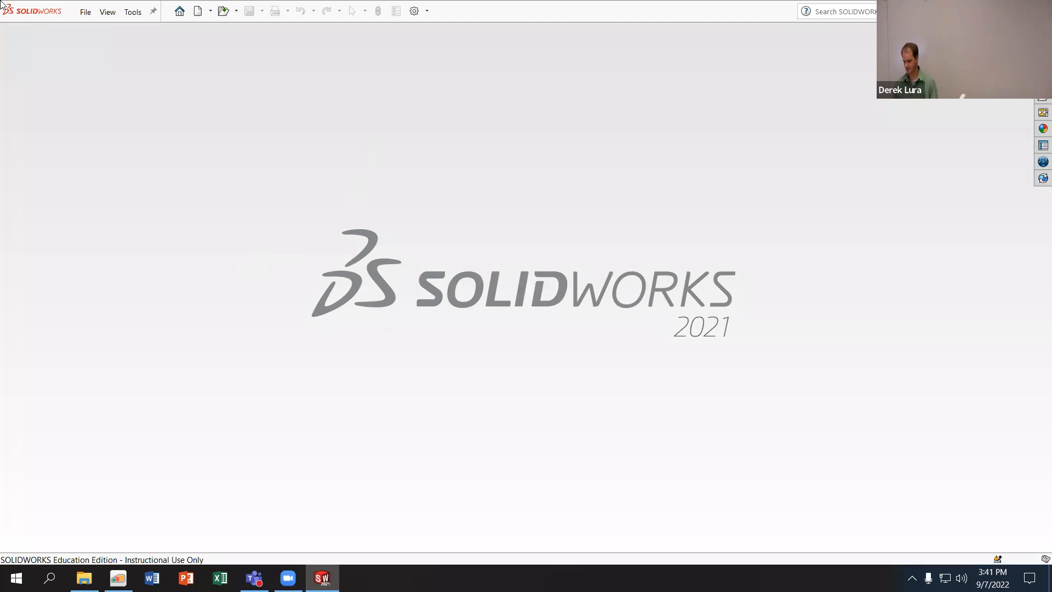
pyautogui.click(85, 11)
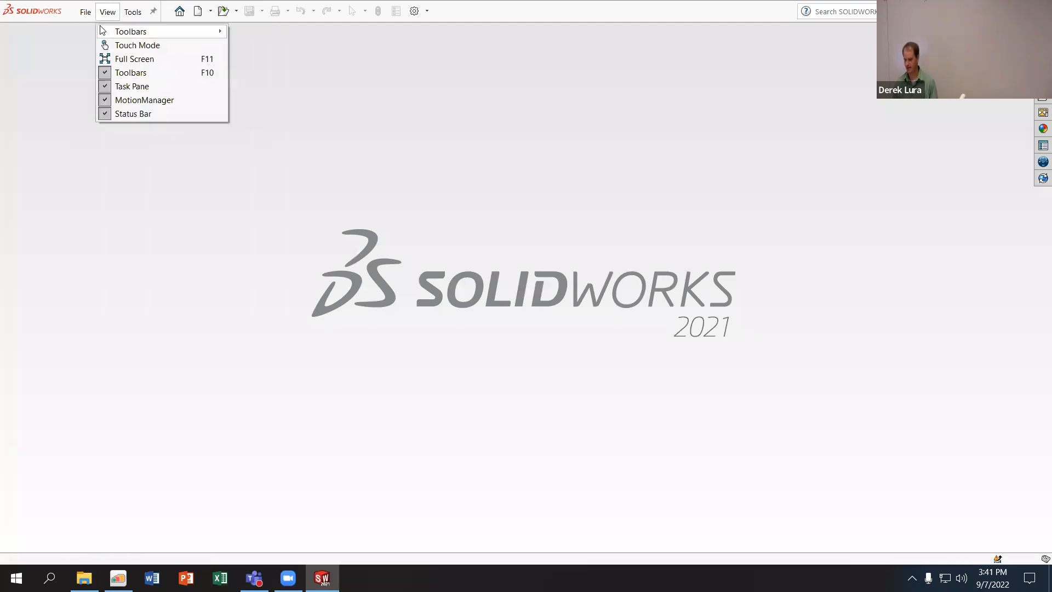
# - Create a new assembly and insert the Base part from the W04 folder at the origin
pyautogui.click(104, 31)
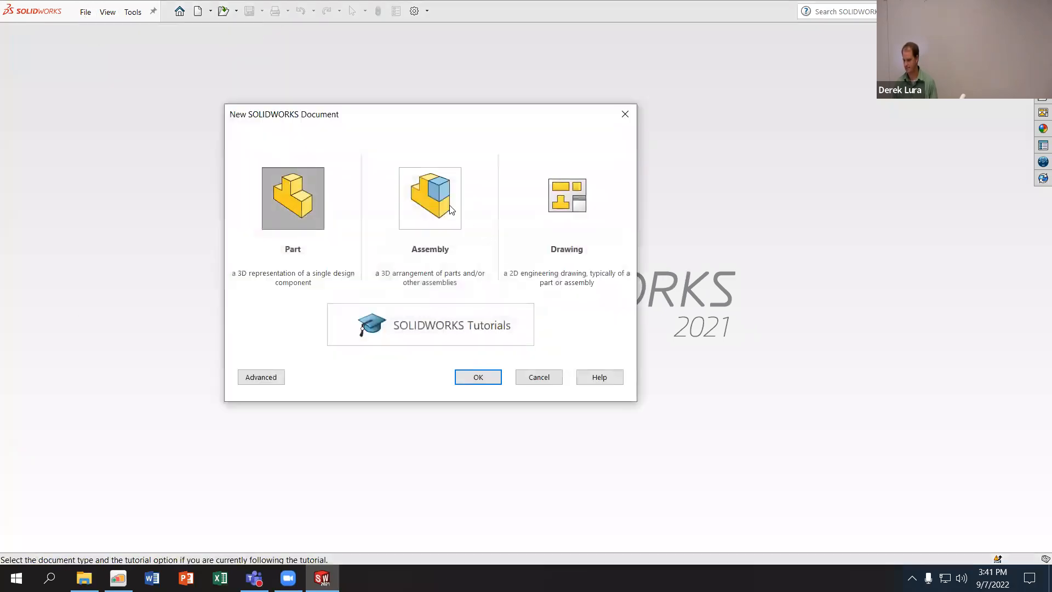
pyautogui.click(450, 210)
pyautogui.click(476, 376)
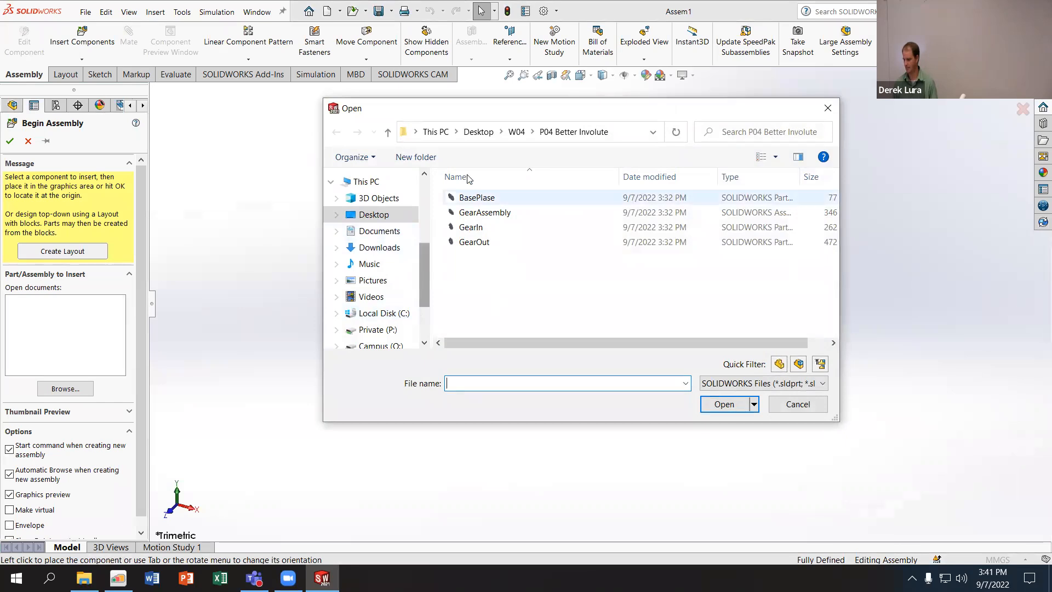
pyautogui.click(517, 132)
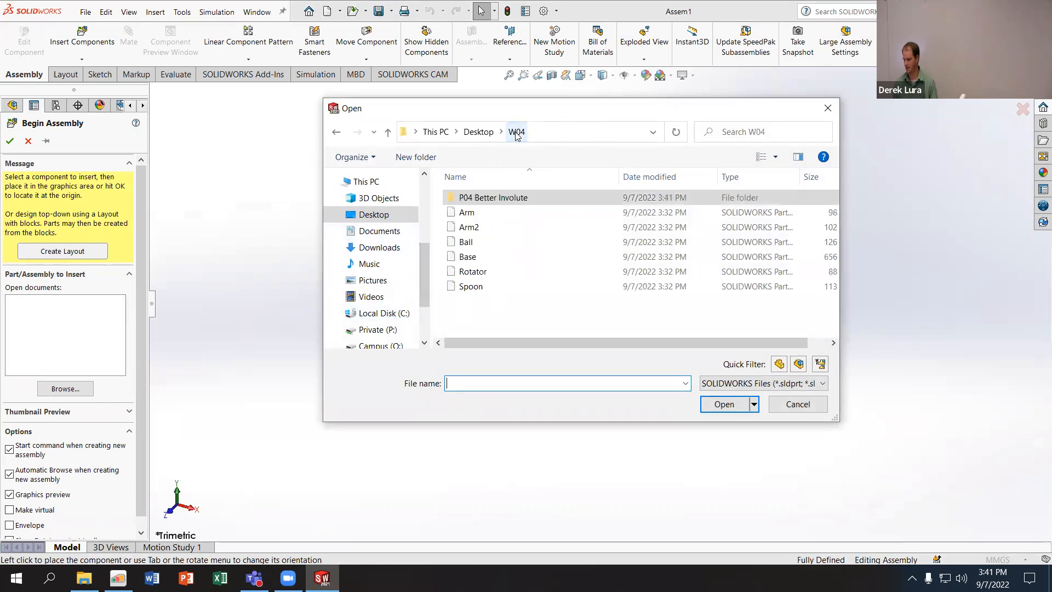
pyautogui.click(468, 256)
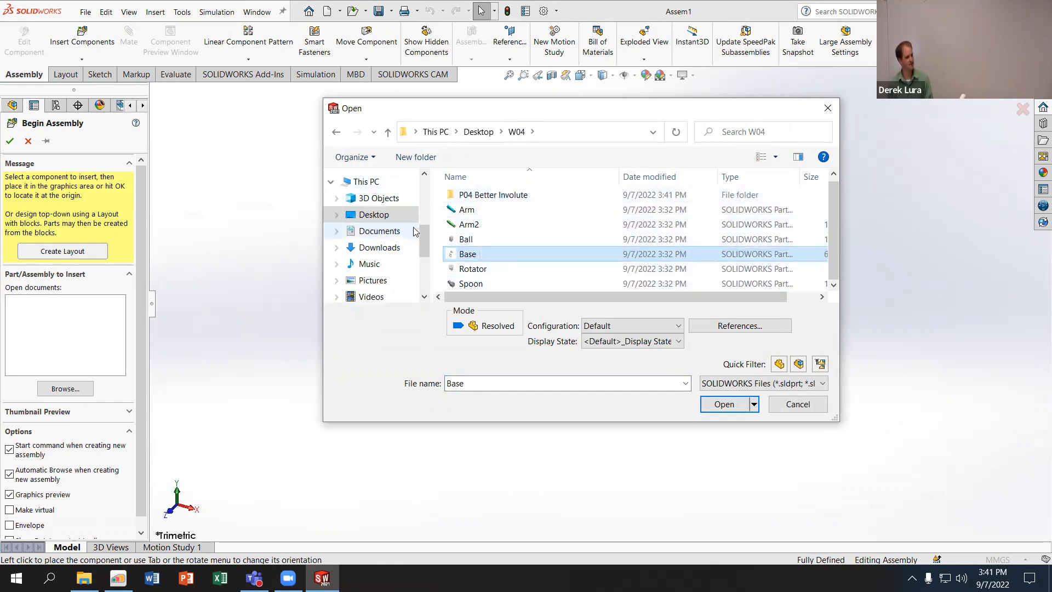
pyautogui.click(728, 404)
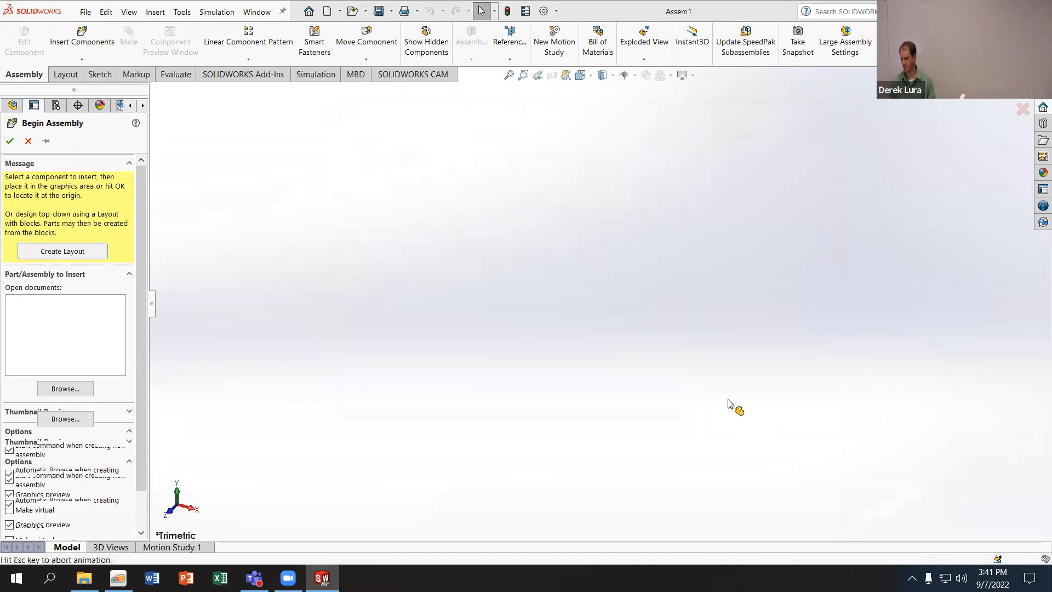
pyautogui.click(17, 144)
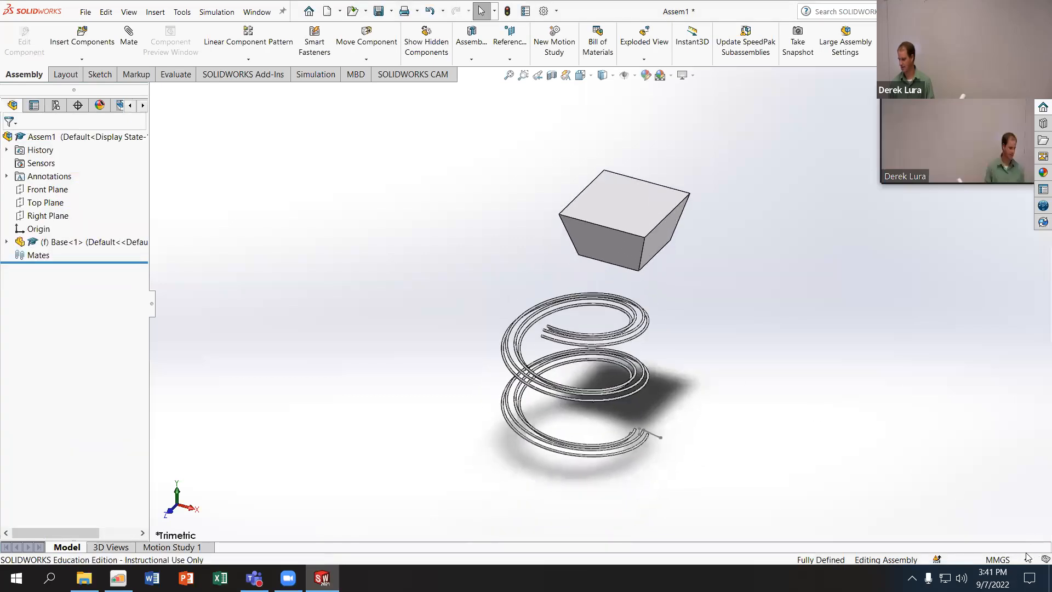
# - Set the assembly's units to IPS (inch, pound, second) and turn the view so the Base's peg faces up
pyautogui.click(1024, 559)
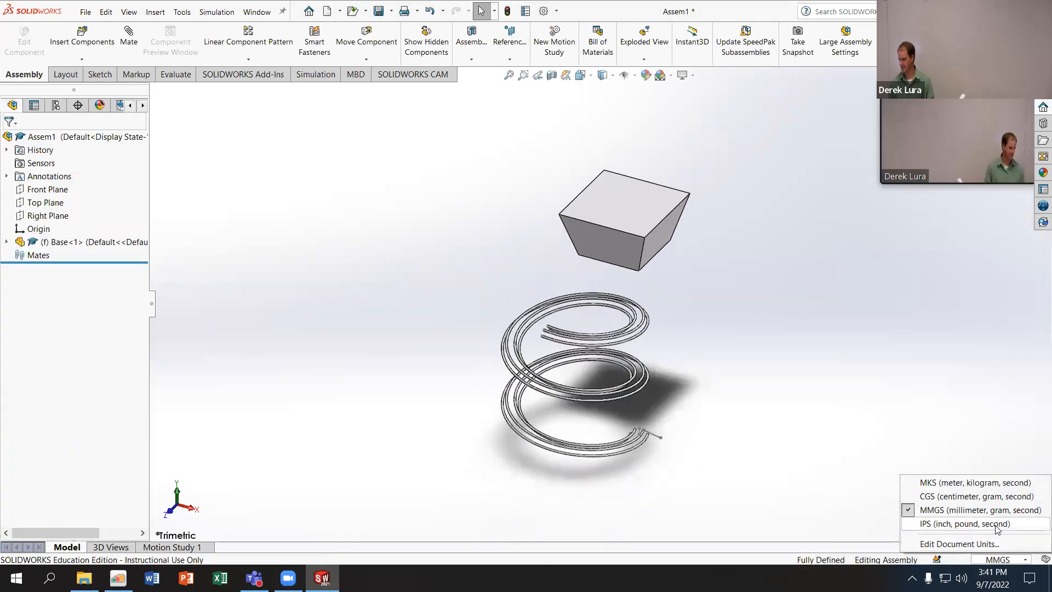
pyautogui.click(964, 523)
pyautogui.moveTo(798, 490)
pyautogui.mouseDown(button='middle')
pyautogui.moveTo(775, 204)
pyautogui.moveTo(728, 359)
pyautogui.moveTo(760, 159)
pyautogui.moveTo(665, 182)
pyautogui.moveTo(692, 258)
pyautogui.moveTo(688, 323)
pyautogui.moveTo(674, 309)
pyautogui.moveTo(676, 321)
pyautogui.mouseUp(button='middle')
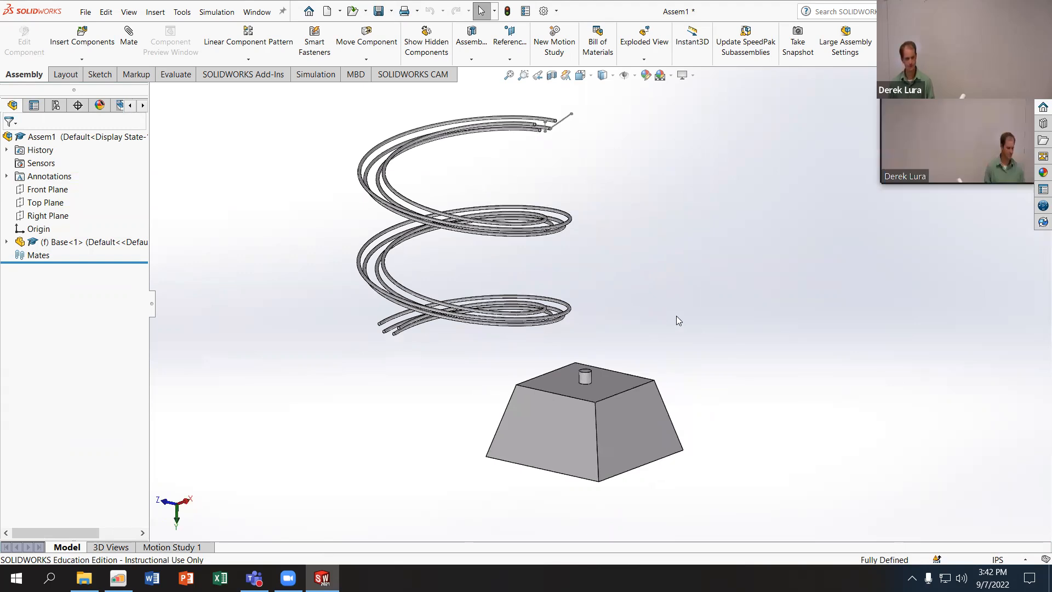
pyautogui.click(1021, 559)
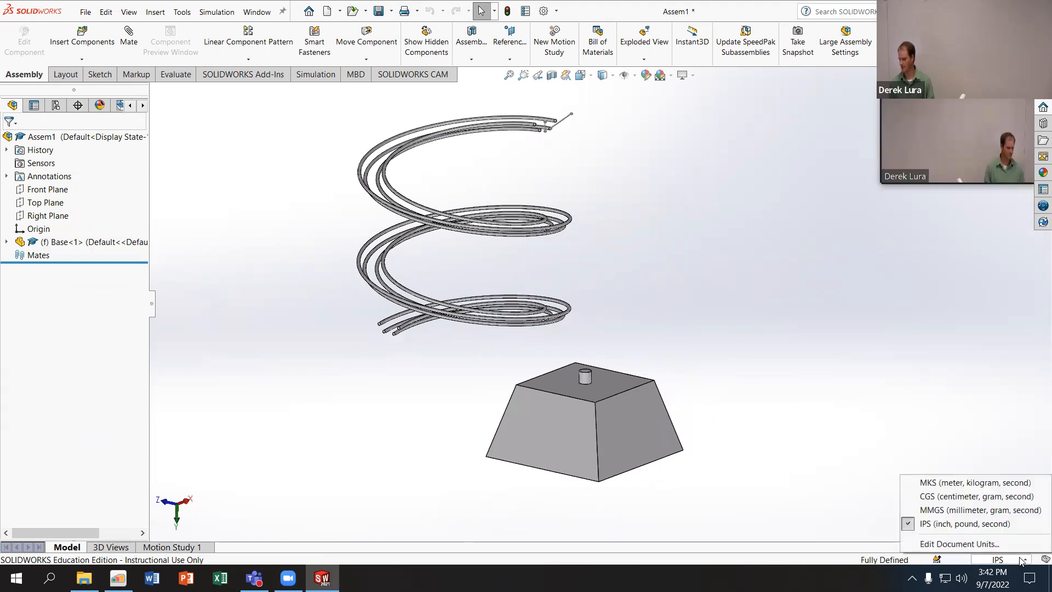
pyautogui.click(856, 484)
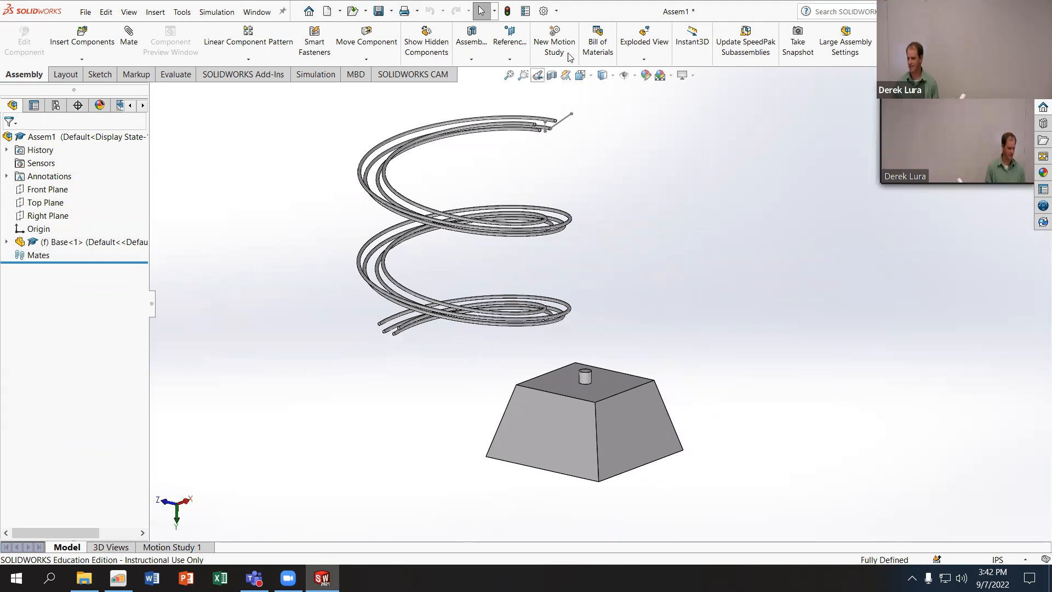
# - Shrink the assembly window, bring File Explorer alongside it, and go up to the W04 folder
pyautogui.moveTo(735, 6); pyautogui.dragTo(561, 66)
pyautogui.click(970, 263)
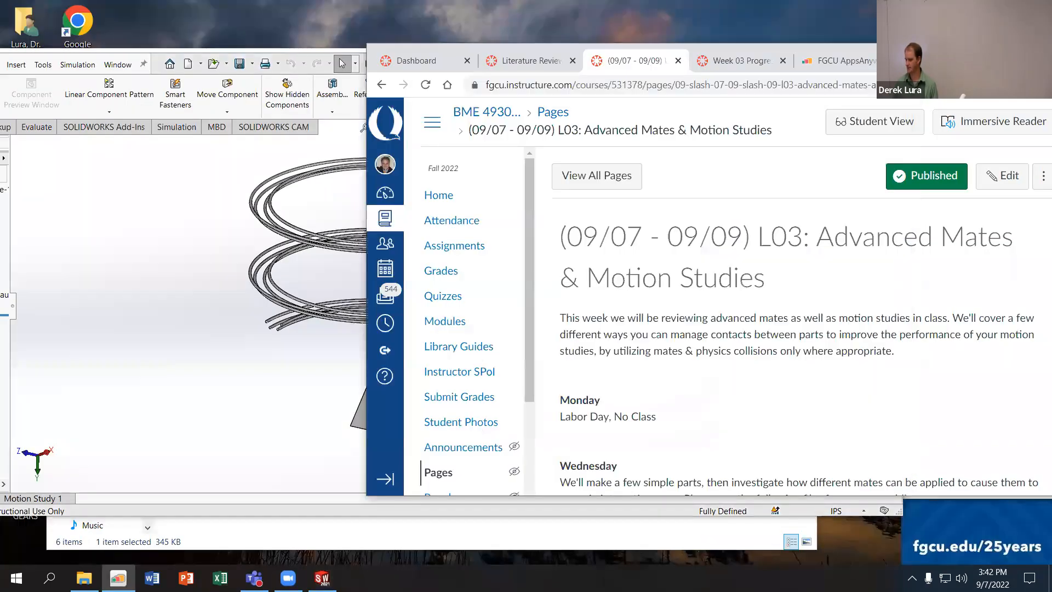
pyautogui.click(85, 578)
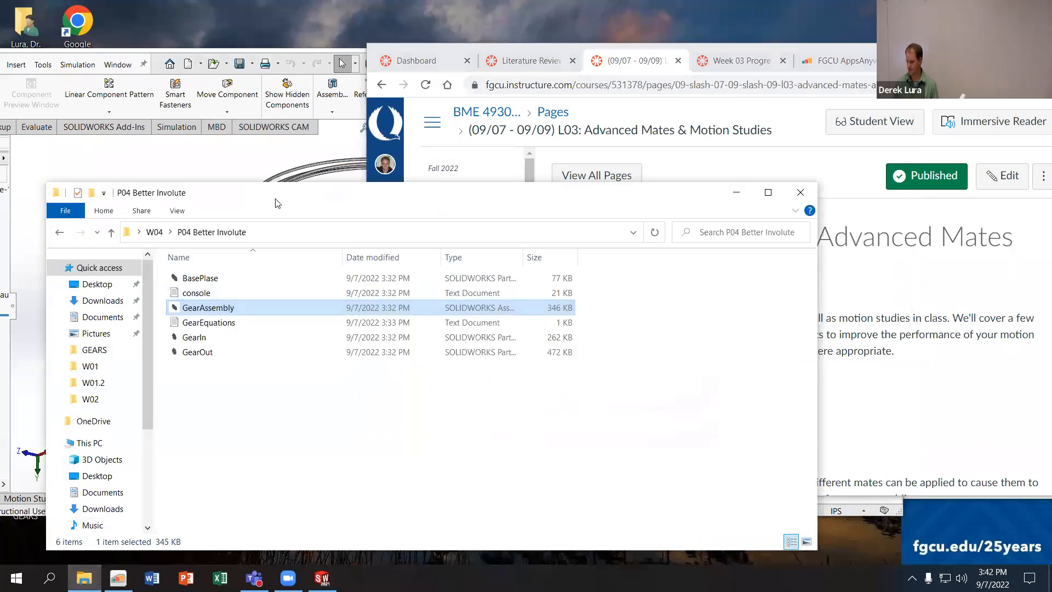
pyautogui.moveTo(142, 191); pyautogui.dragTo(560, 133)
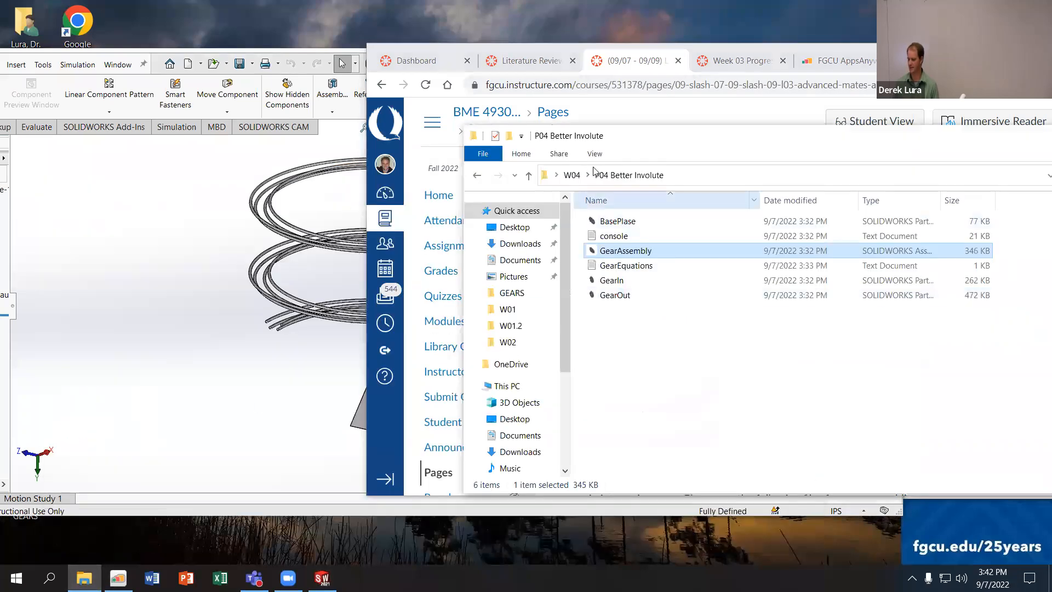
pyautogui.click(557, 175)
pyautogui.click(566, 174)
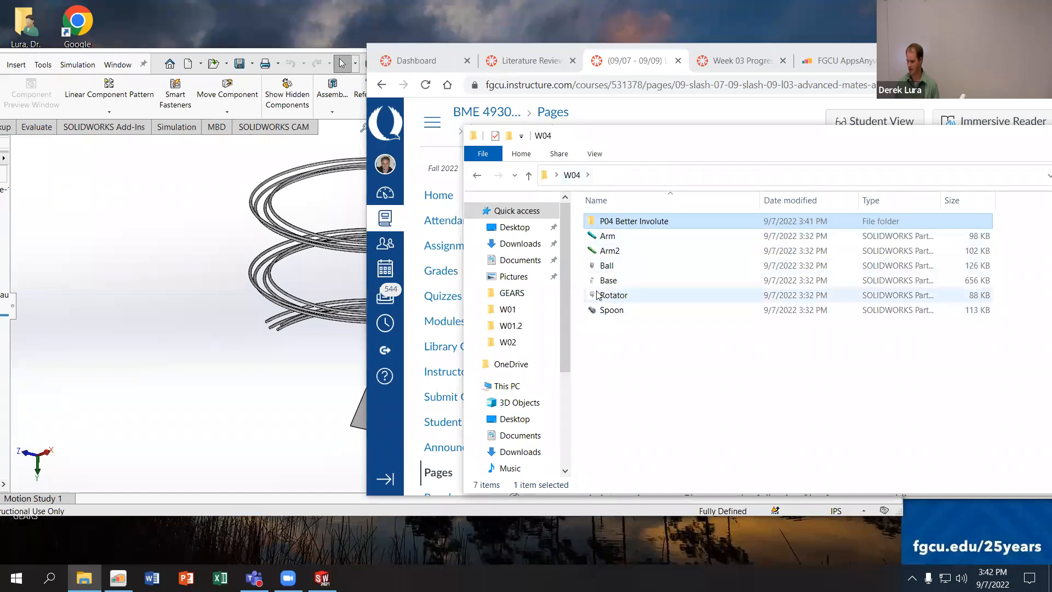
# - Insert the Rotator, Arm, Arm2, Spoon and Ball parts one by one from the W04 folder beside the Base
pyautogui.moveTo(562, 305); pyautogui.dragTo(187, 384)
pyautogui.moveTo(602, 240); pyautogui.dragTo(165, 312)
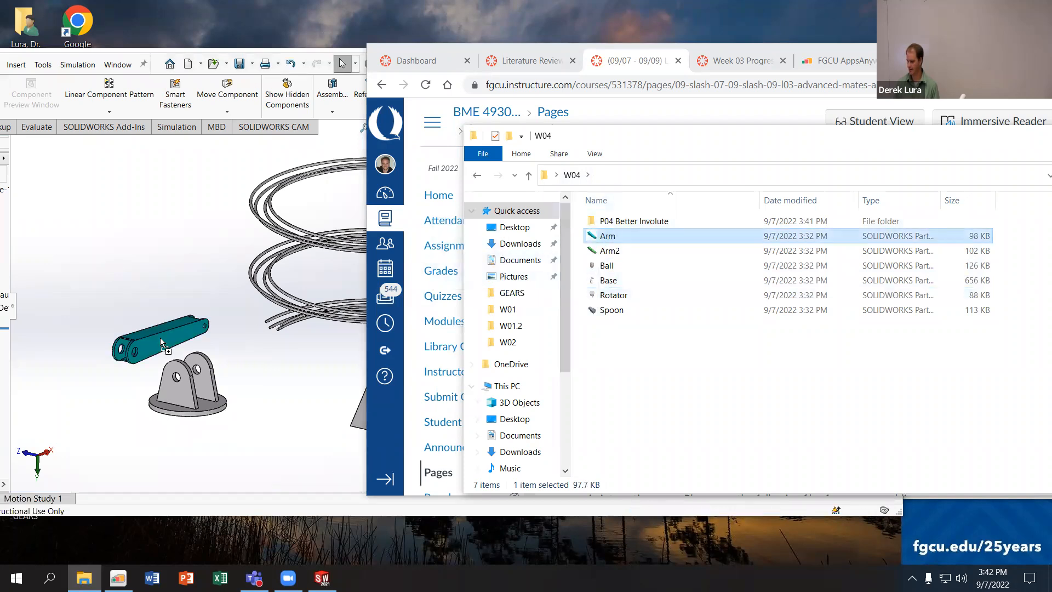
pyautogui.moveTo(609, 251); pyautogui.dragTo(196, 253)
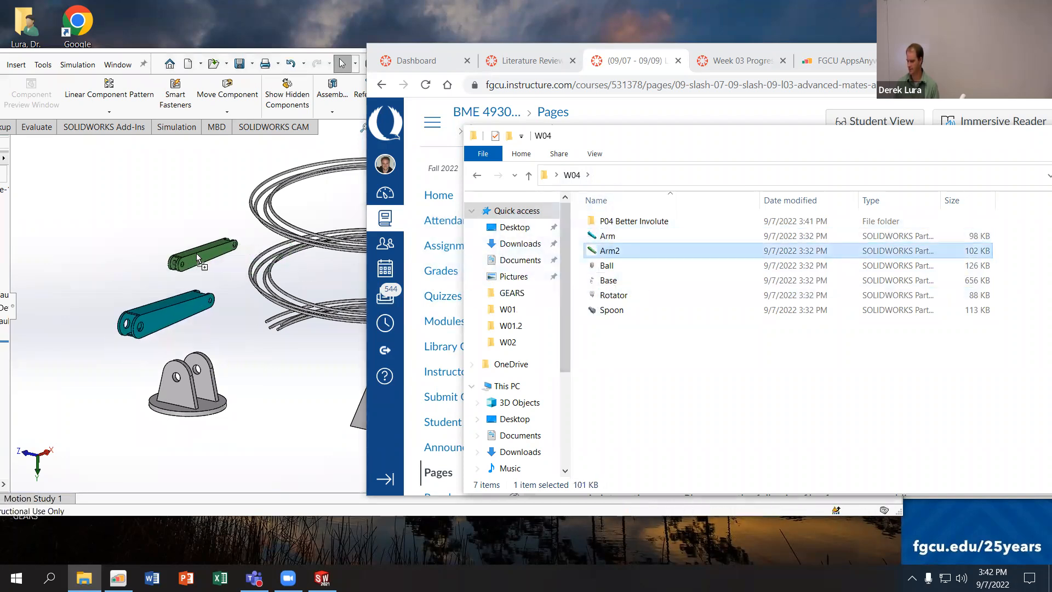
pyautogui.click(610, 311)
pyautogui.moveTo(611, 310); pyautogui.dragTo(219, 229)
pyautogui.moveTo(606, 265); pyautogui.dragTo(128, 213)
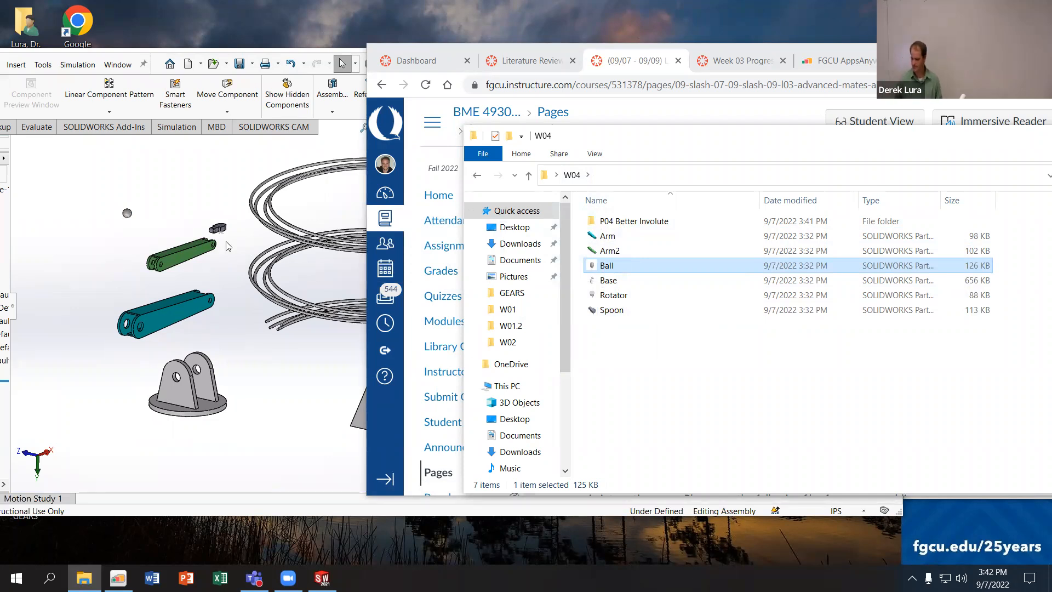
# - Return to the full-size assembly window and view the standard mate options without adding a mate
pyautogui.click(1003, 53)
pyautogui.click(869, 61)
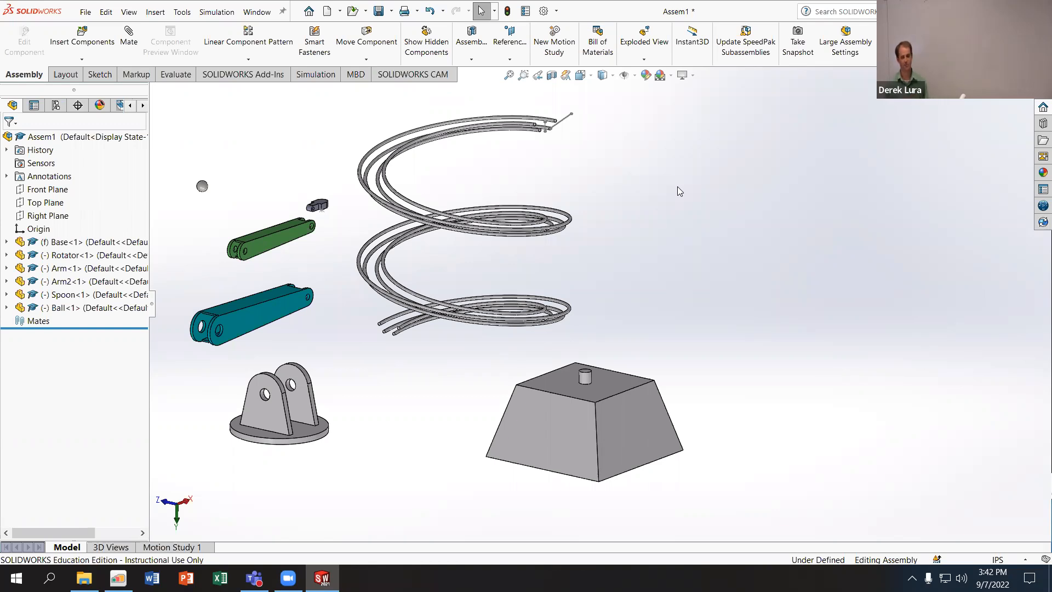
pyautogui.click(129, 35)
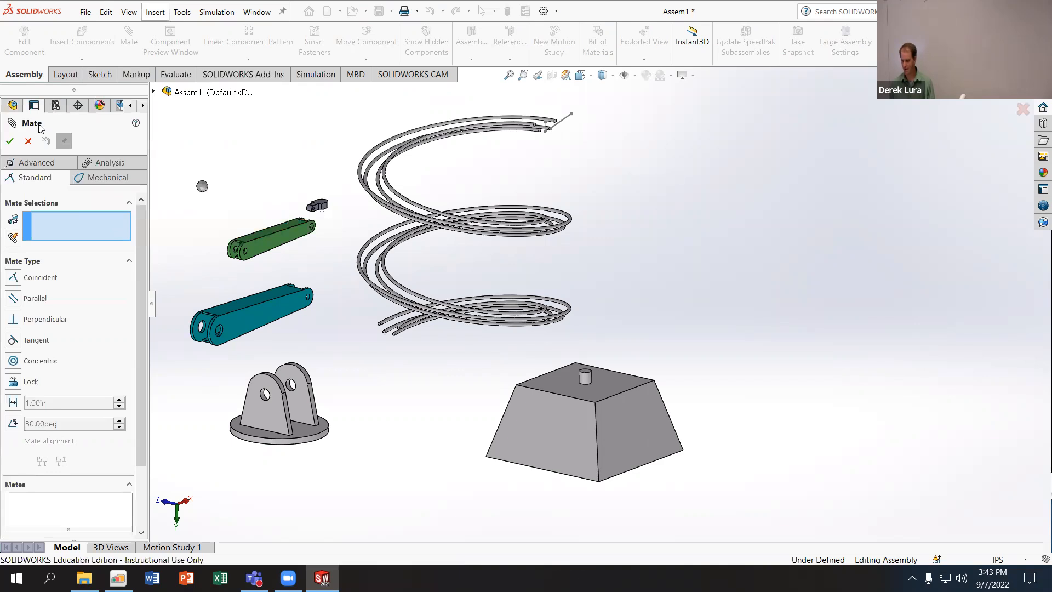
pyautogui.press('Escape')
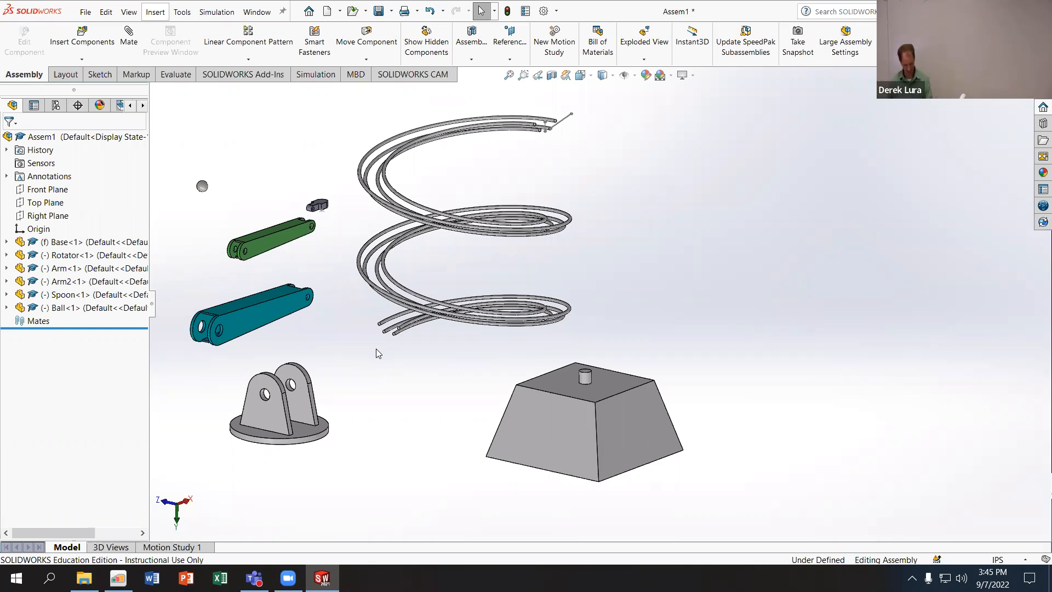
# - Undo the insertion of the Ball, Spoon, Arm2, Arm and Rotator, and close the assembly without saving
pyautogui.hotkey('ctrl', 'z')
pyautogui.hotkey('ctrl', 'z')
pyautogui.hotkey('ctrl', 'z')
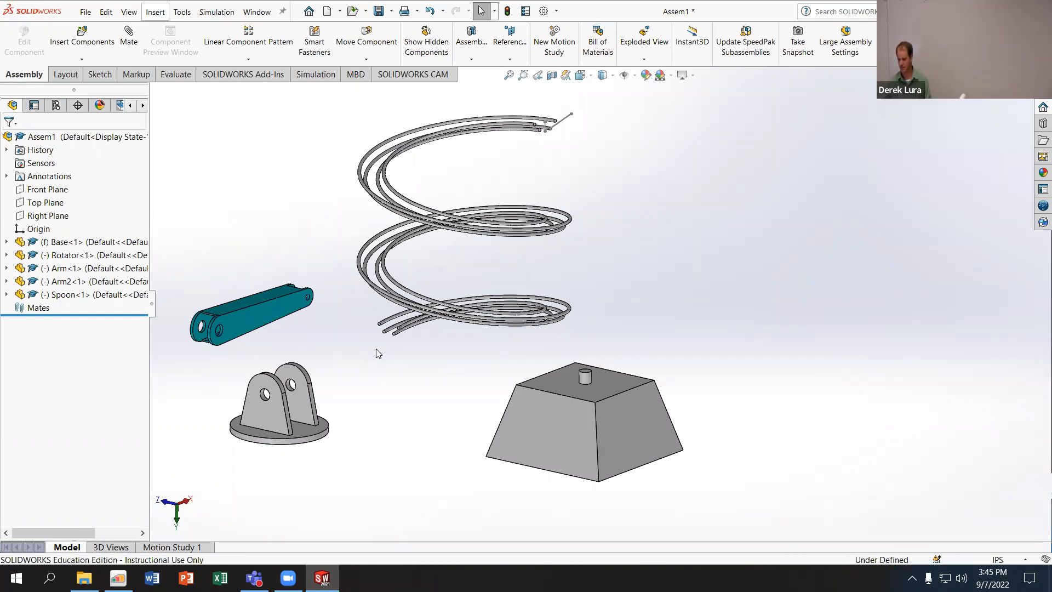
pyautogui.hotkey('ctrl', 'z')
pyautogui.hotkey('ctrl', 'z')
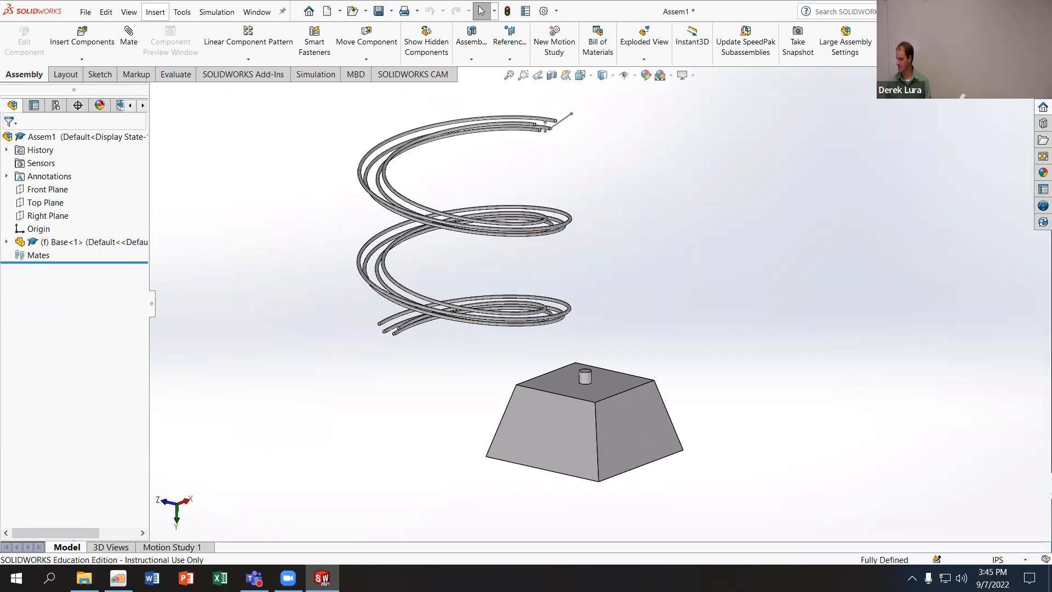
pyautogui.hotkey('ctrl', 'w')
pyautogui.click(466, 301)
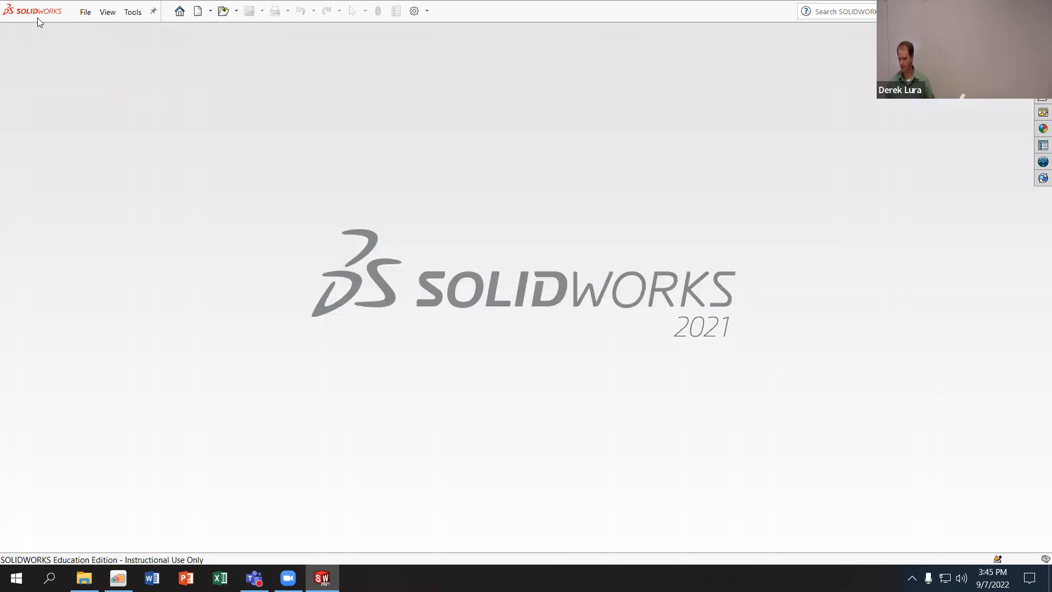
# - Create a new assembly with the Base part located at the origin, and expand Base in the feature tree
pyautogui.click(85, 12)
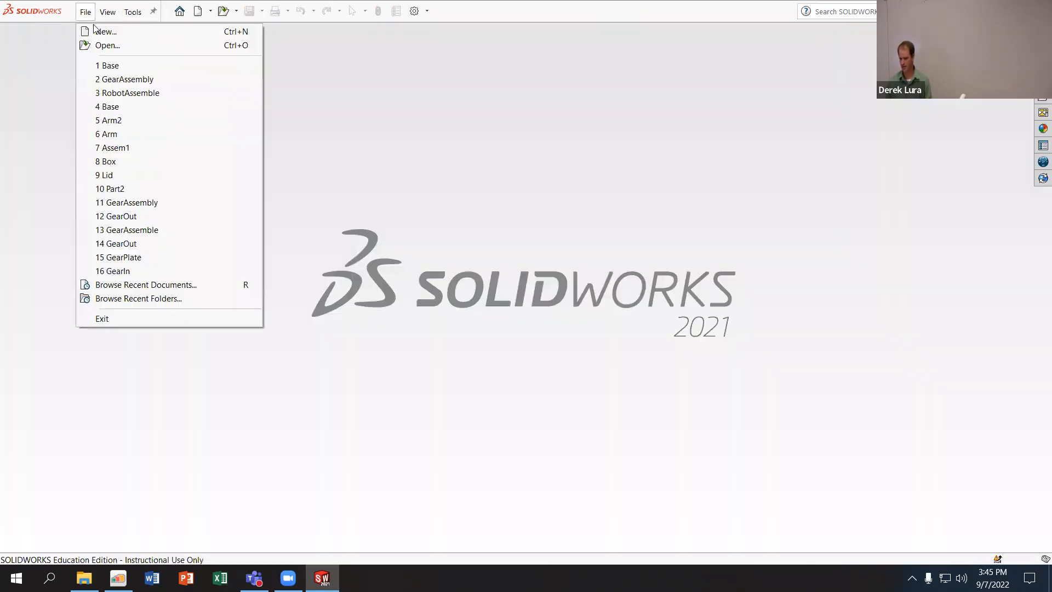
pyautogui.click(105, 31)
pyautogui.click(479, 376)
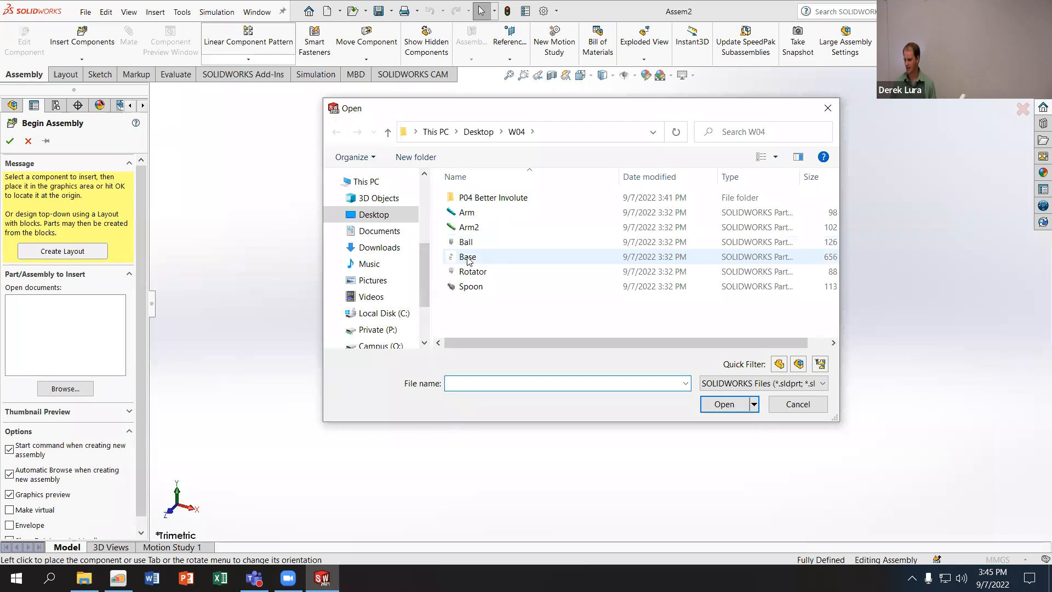
pyautogui.click(468, 258)
pyautogui.click(722, 404)
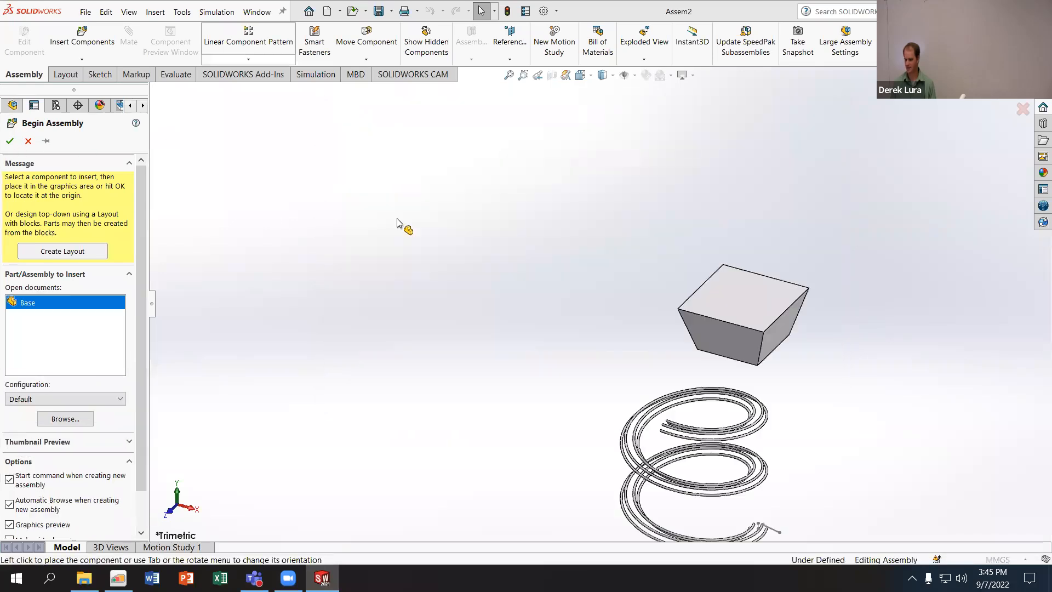
pyautogui.click(10, 142)
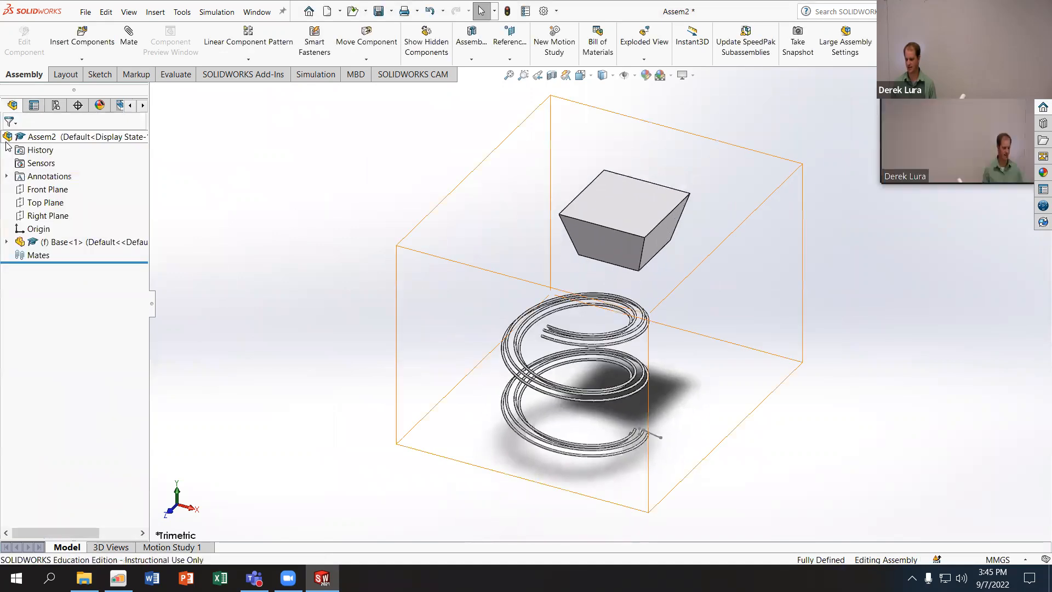
pyautogui.click(33, 230)
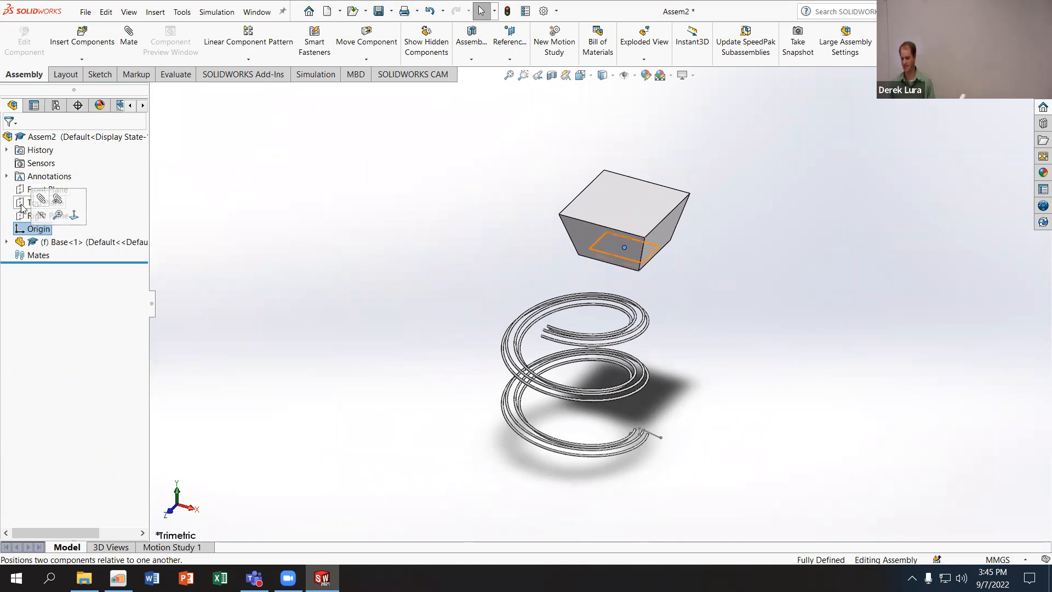
pyautogui.click(7, 241)
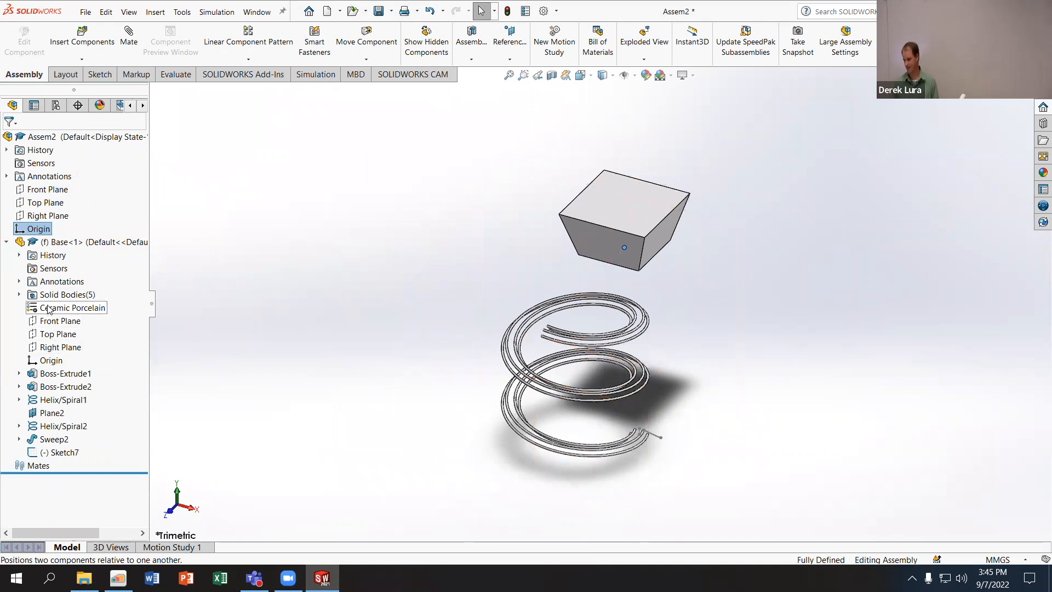
# - Insert the Arm part from the W04 folder in File Explorer, placing it beside the Base
pyautogui.click(84, 578)
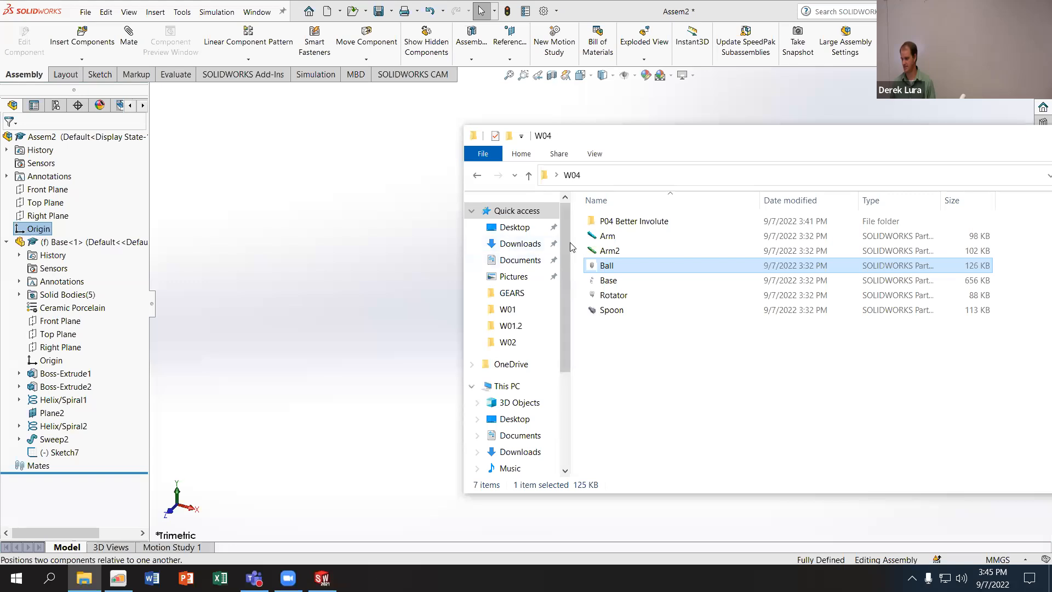
pyautogui.click(599, 236)
pyautogui.moveTo(599, 243); pyautogui.dragTo(269, 289)
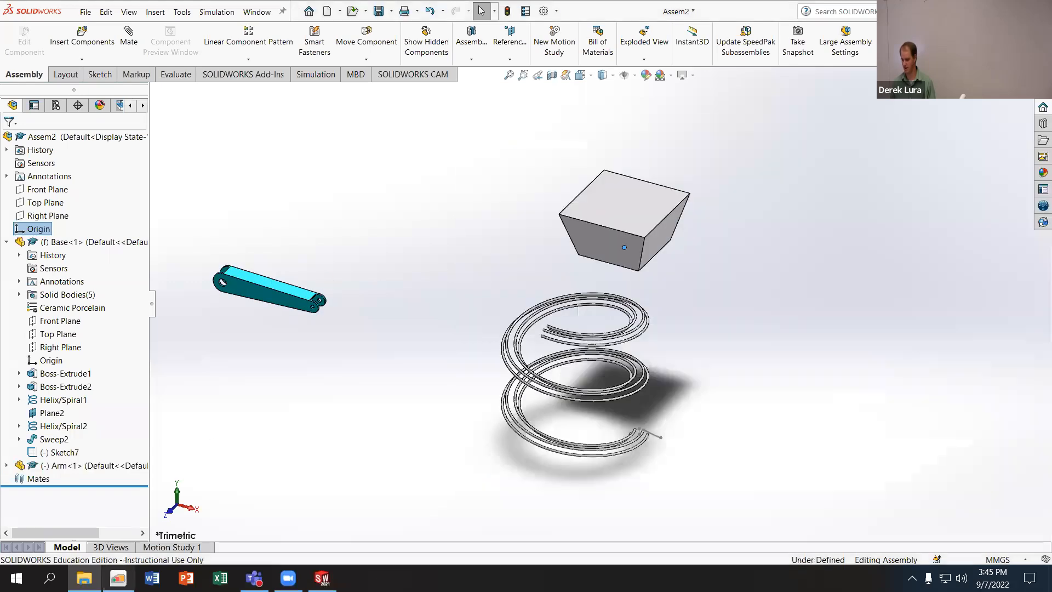
# - Insert Arm2, Ball, Rotator and Spoon together from the W04 folder, and reposition the File Explorer window
pyautogui.click(84, 579)
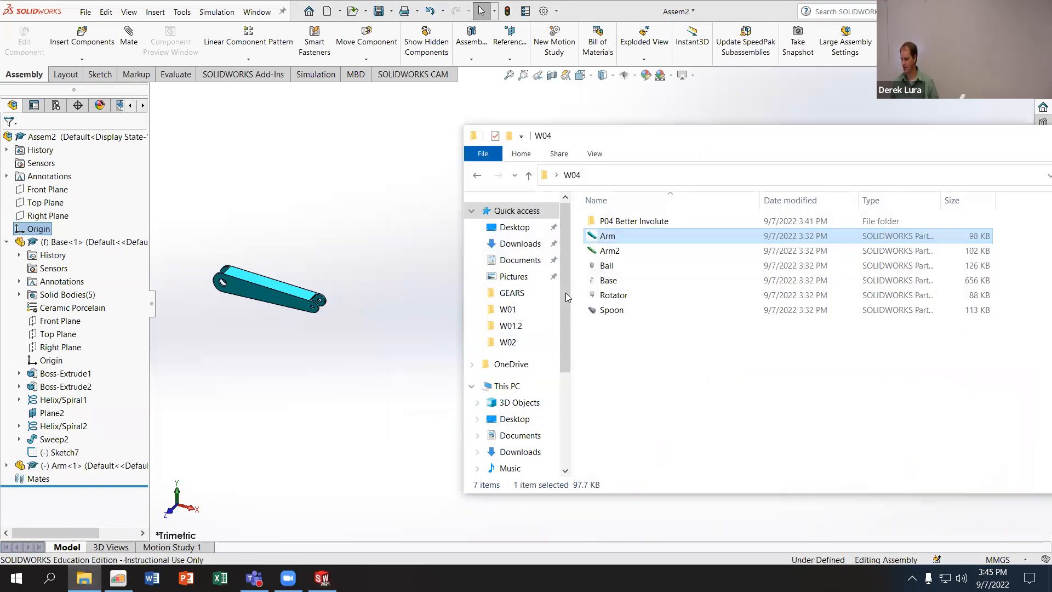
pyautogui.click(609, 250)
pyautogui.keyDown('ctrl'); pyautogui.click(607, 265); pyautogui.keyUp('ctrl')
pyautogui.keyDown('ctrl'); pyautogui.click(613, 295); pyautogui.keyUp('ctrl')
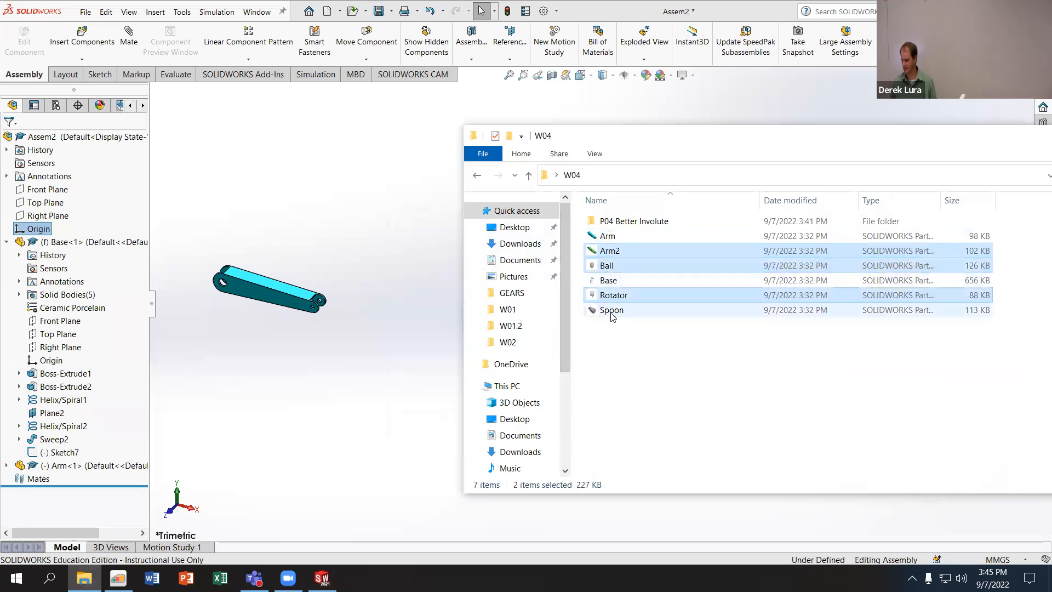
pyautogui.keyDown('ctrl'); pyautogui.click(611, 309); pyautogui.keyUp('ctrl')
pyautogui.moveTo(612, 304); pyautogui.dragTo(400, 225)
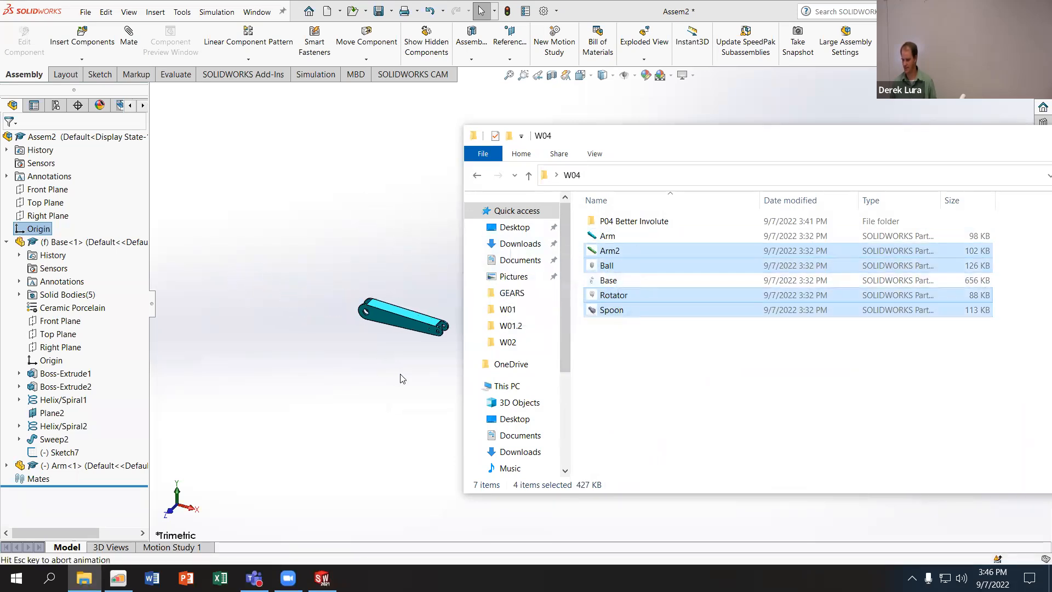
pyautogui.moveTo(947, 139); pyautogui.dragTo(660, 148)
pyautogui.click(855, 147)
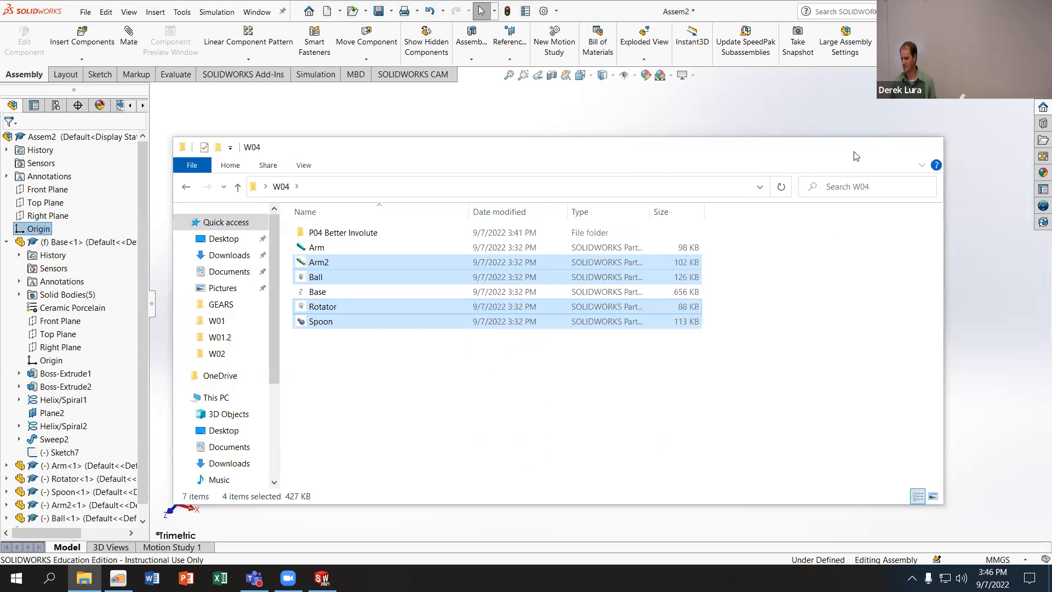
# - Return to the assembly and move the Rotator away from Arm2 to an open area beside the Base
pyautogui.click(547, 306)
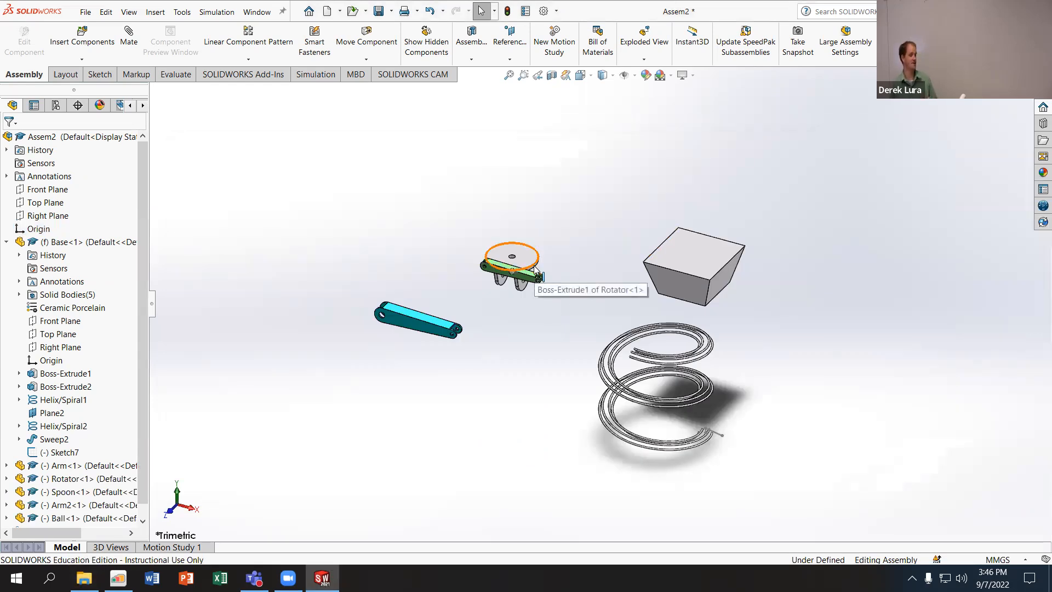
pyautogui.moveTo(745, 267); pyautogui.dragTo(651, 223, button='middle')
pyautogui.scroll(-4, 682, 226)
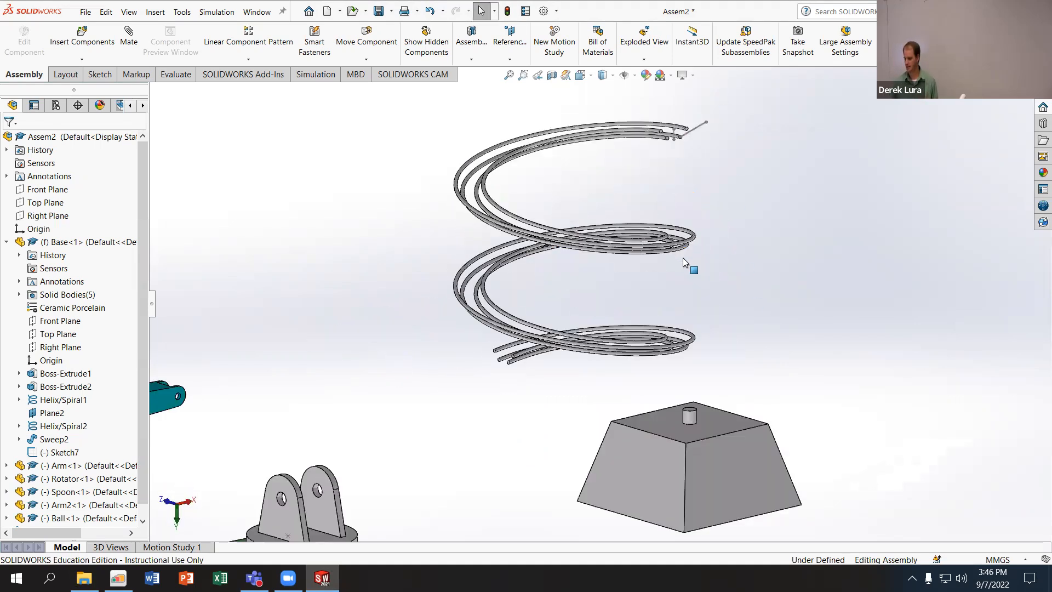
pyautogui.scroll(4, 653, 111)
pyautogui.scroll(-2, 602, 280)
pyautogui.moveTo(623, 326); pyautogui.dragTo(601, 366, button='middle')
pyautogui.moveTo(368, 507); pyautogui.dragTo(476, 408)
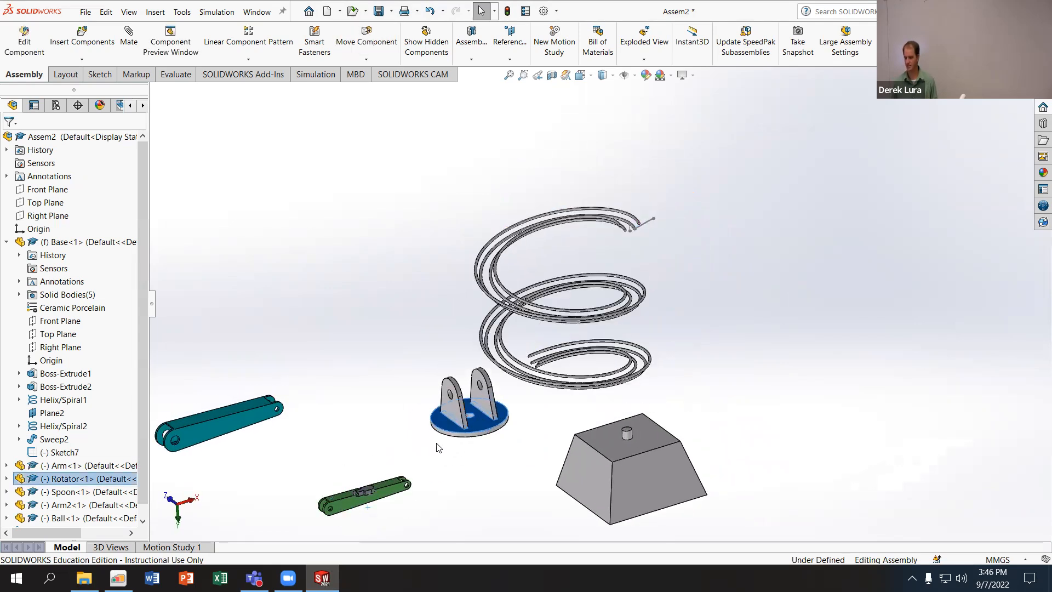
# - Start a Hinge mate with the Rotator's central hole and the Base's cylindrical pin as the concentric selections
pyautogui.click(260, 252)
pyautogui.click(134, 36)
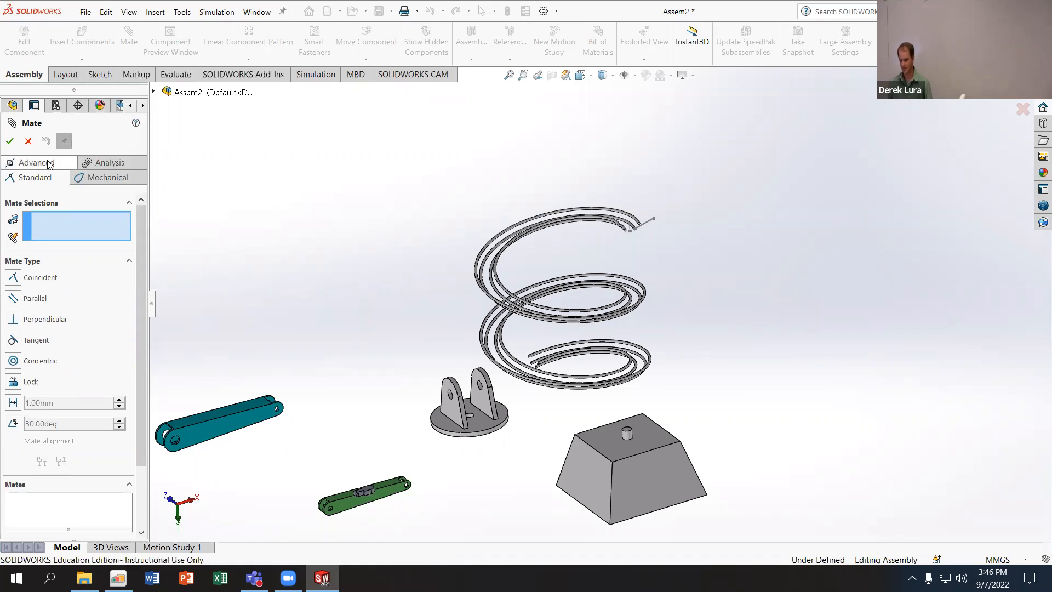
pyautogui.click(95, 179)
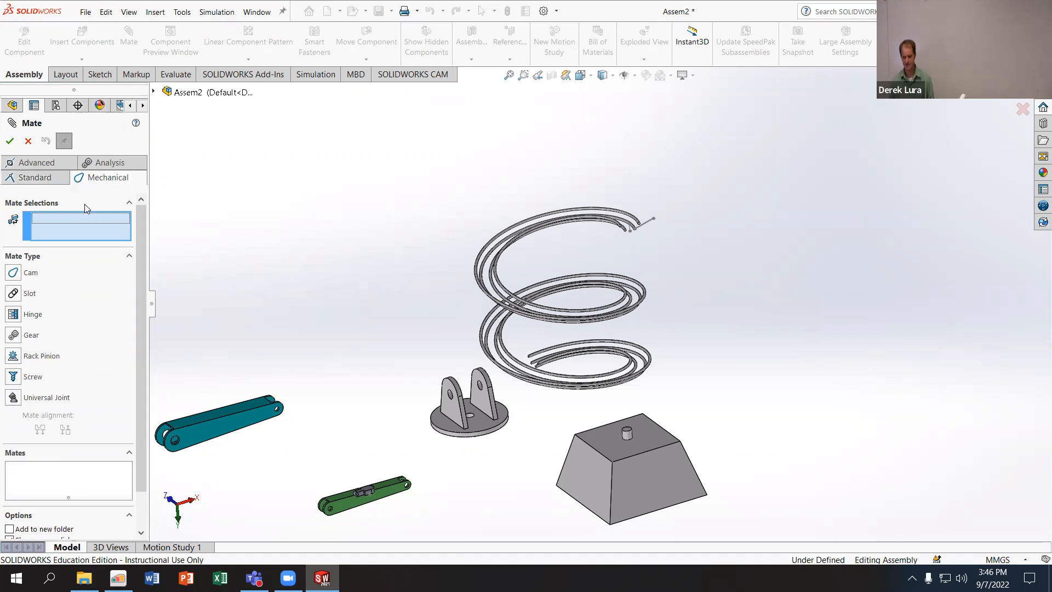
pyautogui.click(13, 314)
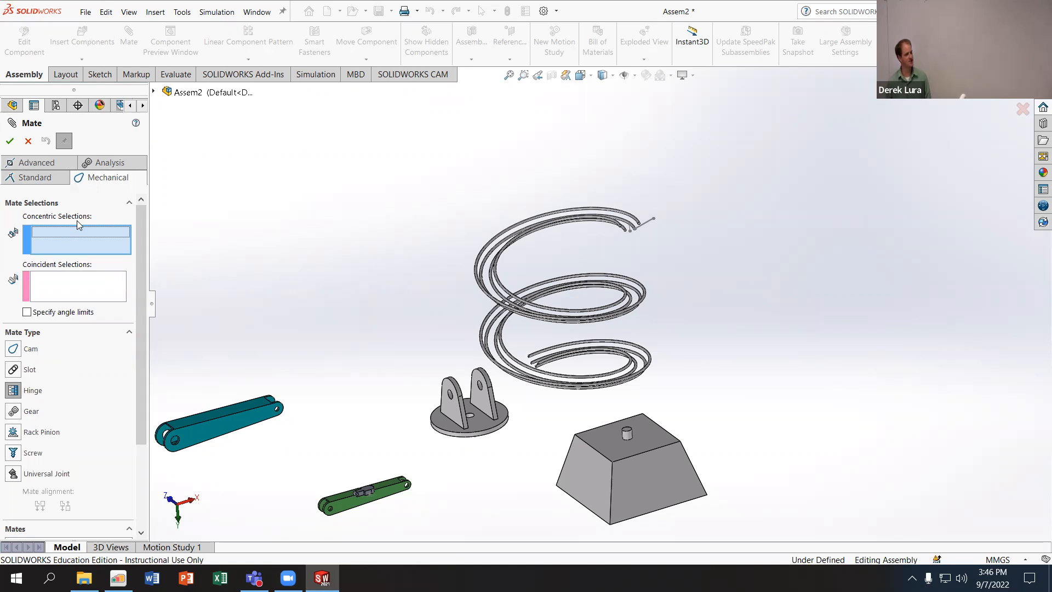
pyautogui.scroll(-6, 505, 449)
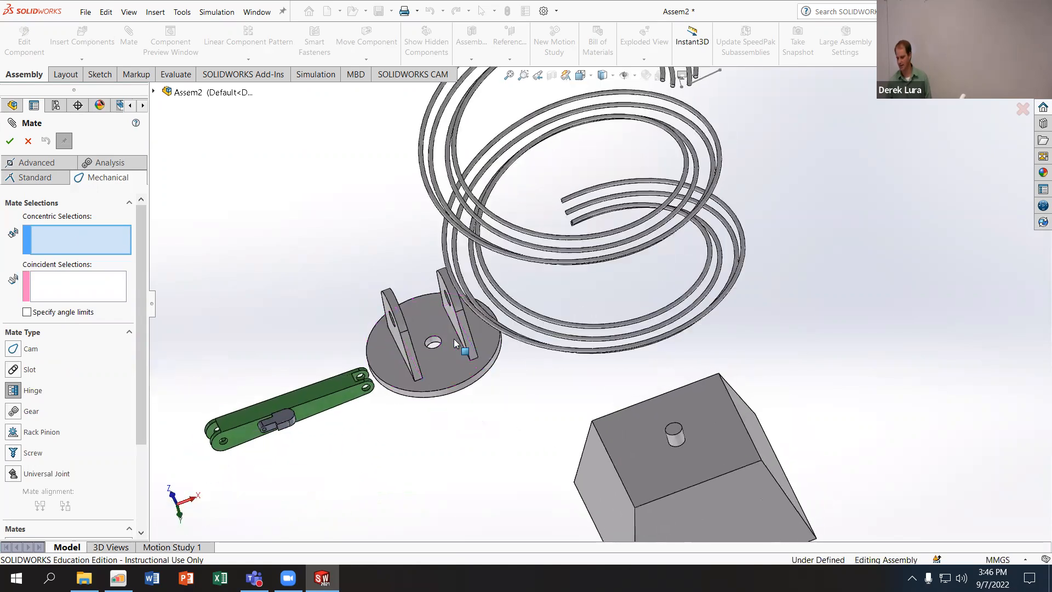
pyautogui.click(437, 333)
pyautogui.scroll(-5, 724, 431)
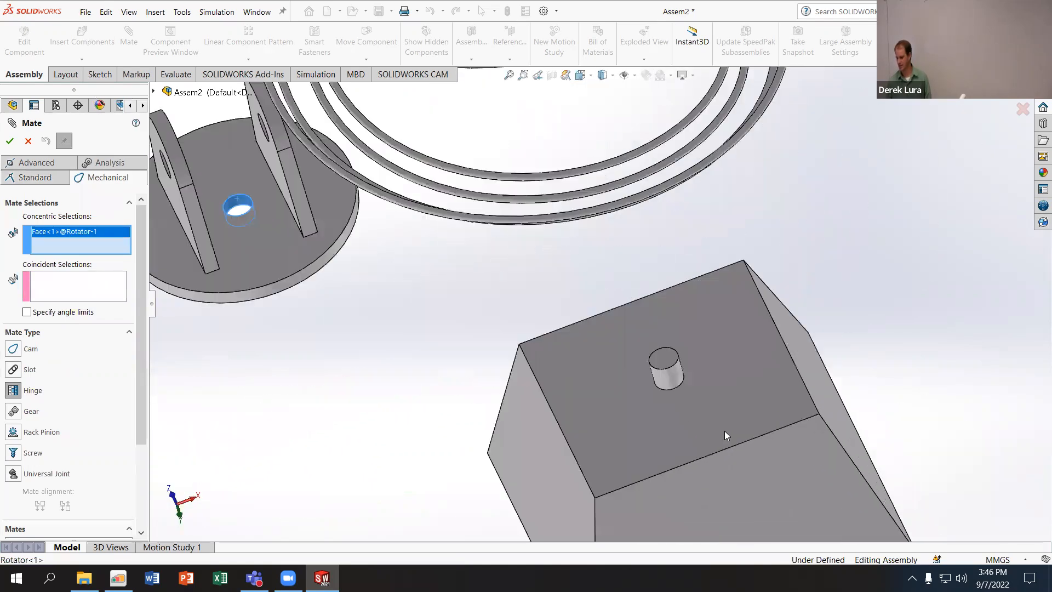
pyautogui.click(633, 356)
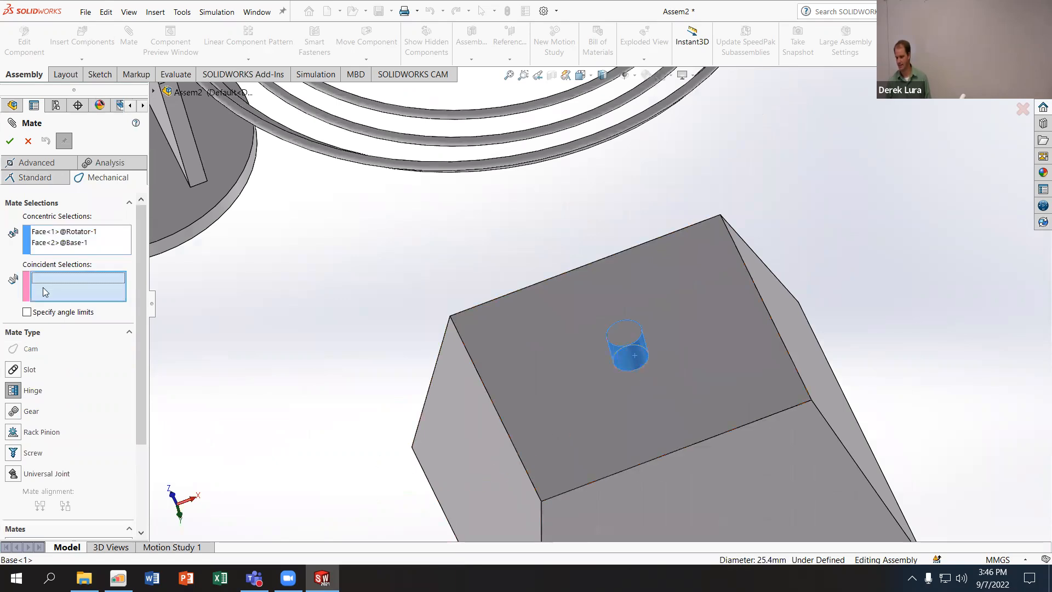
# - Use the Rotator's underside and the Base's flat face around the pin as coincident selections, and accept the Hinge mate
pyautogui.scroll(5, 218, 393)
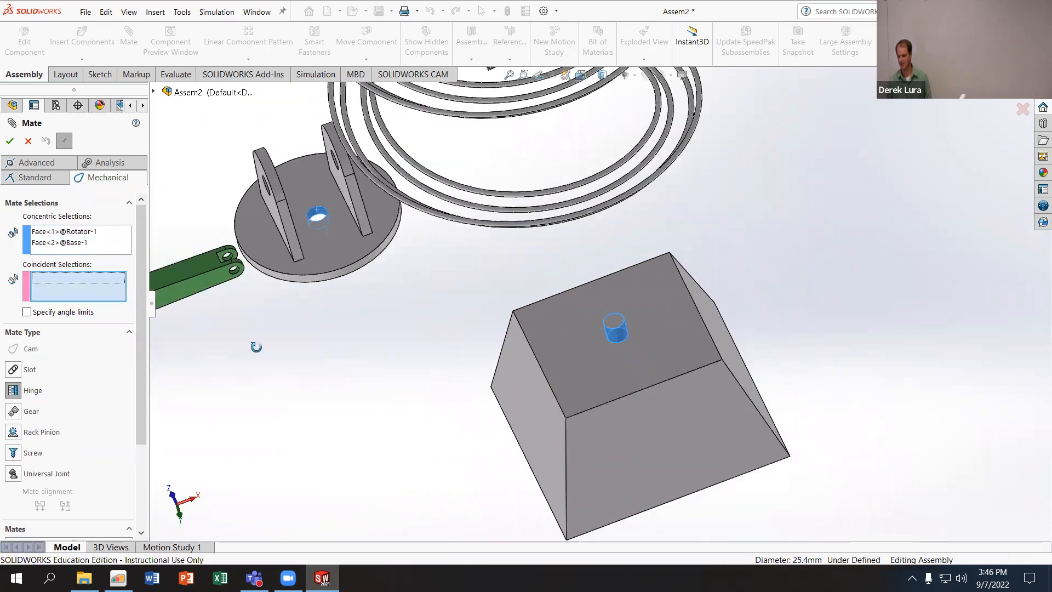
pyautogui.click(293, 291)
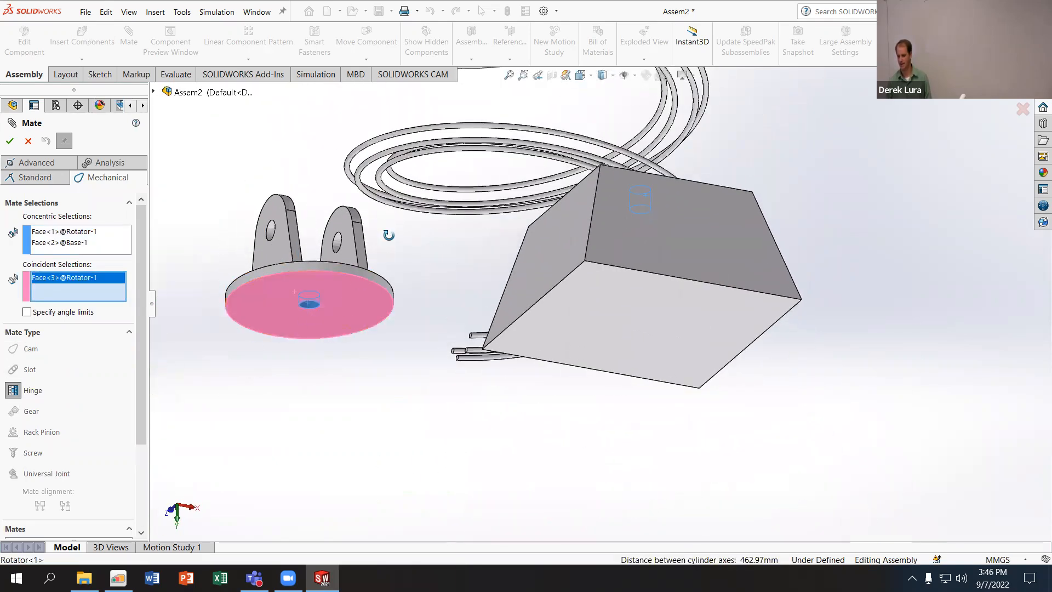
pyautogui.moveTo(383, 235); pyautogui.dragTo(397, 353, button='middle')
pyautogui.scroll(-3, 624, 467)
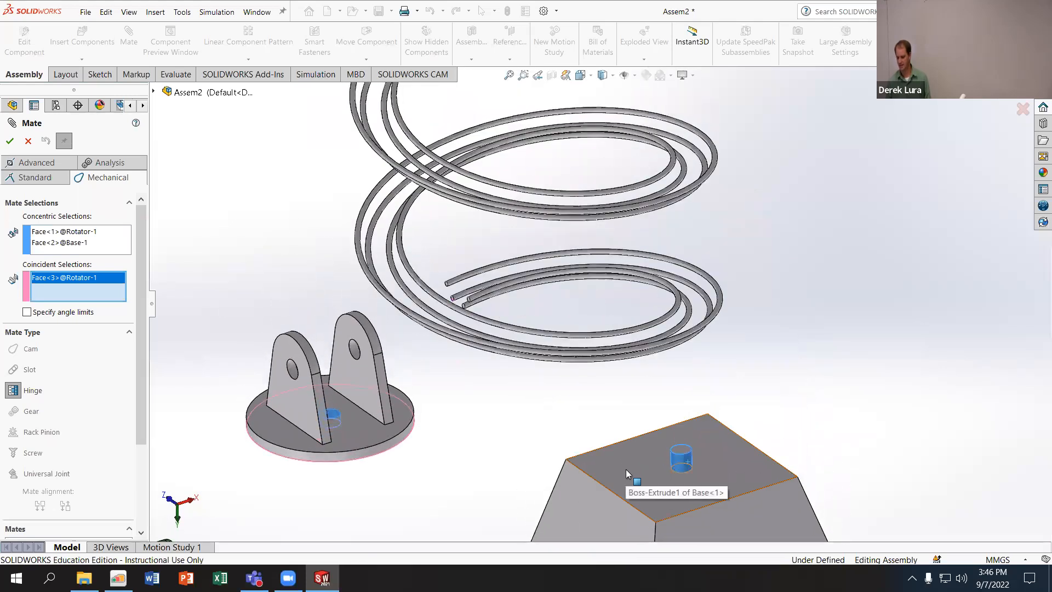
pyautogui.click(625, 469)
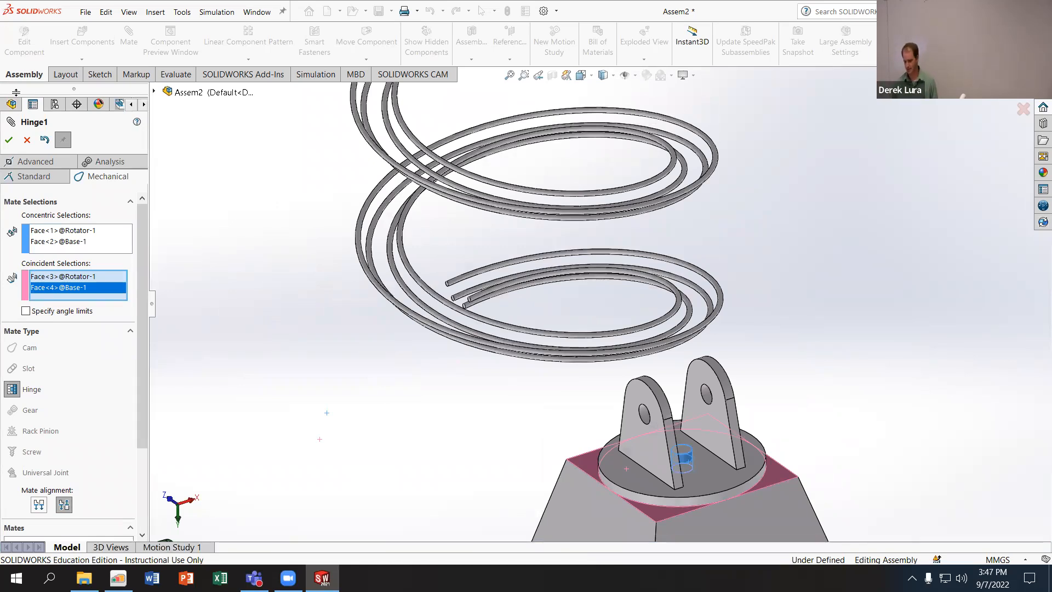
pyautogui.click(9, 141)
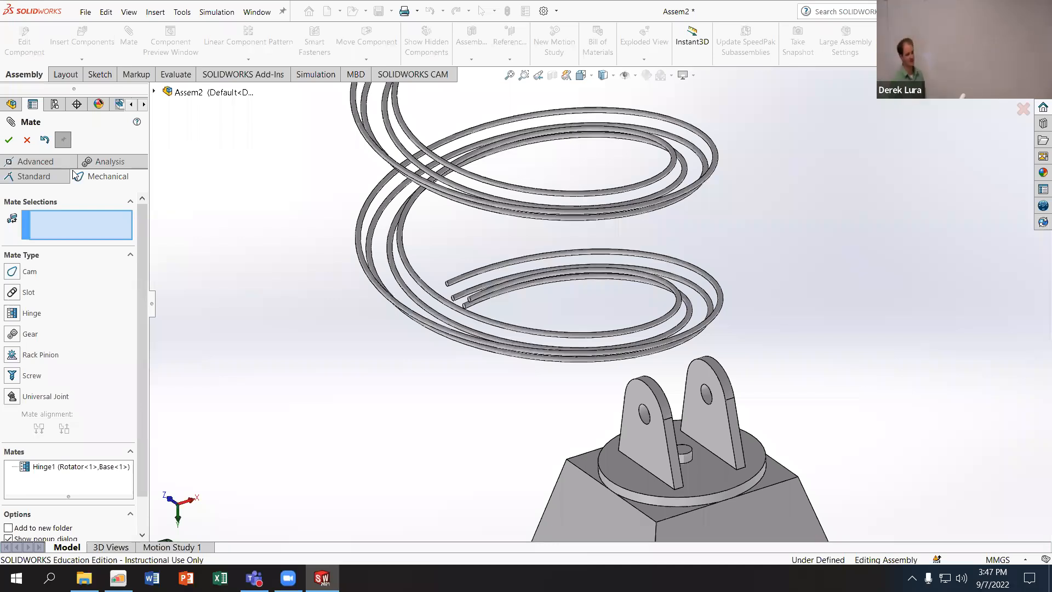
# - Add a Concentric mate between the hole at the Arm's larger end and the hole in a Rotator lug
pyautogui.scroll(4, 350, 208)
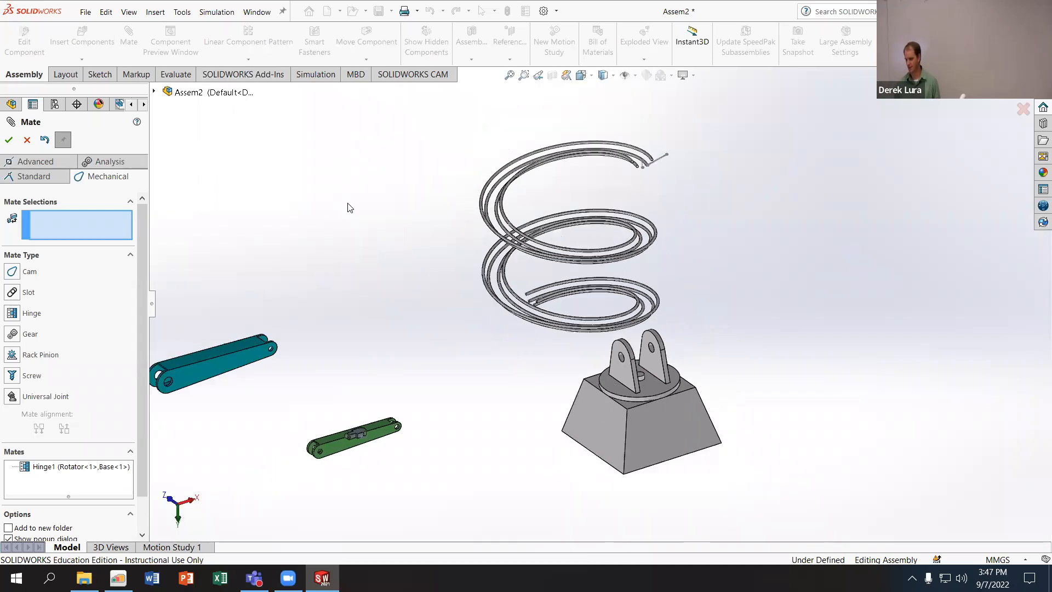
pyautogui.scroll(2, 315, 244)
pyautogui.scroll(-3, 385, 383)
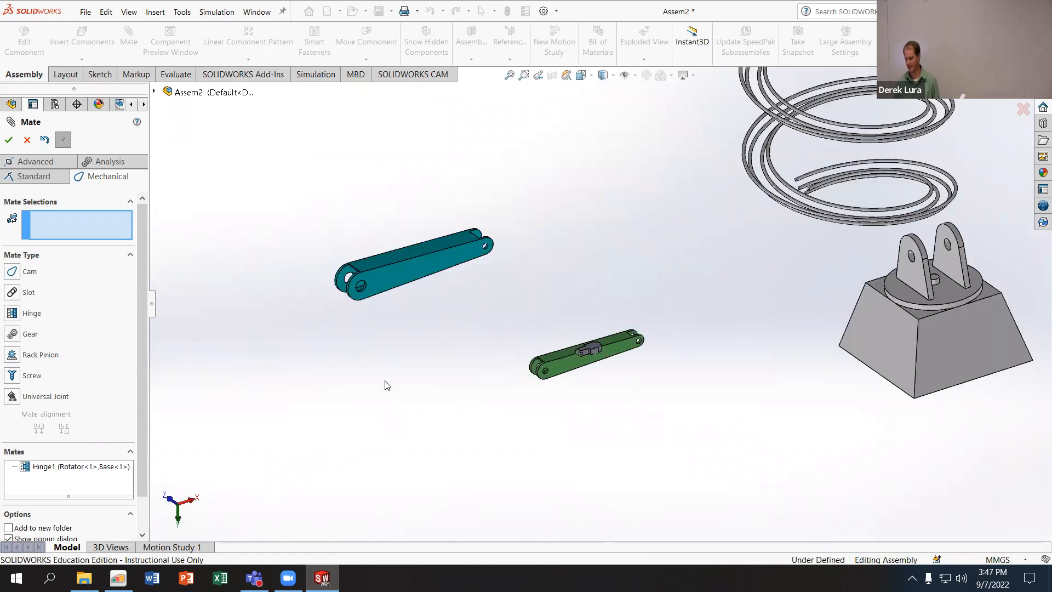
pyautogui.scroll(-3, 436, 143)
pyautogui.scroll(-3, 424, 157)
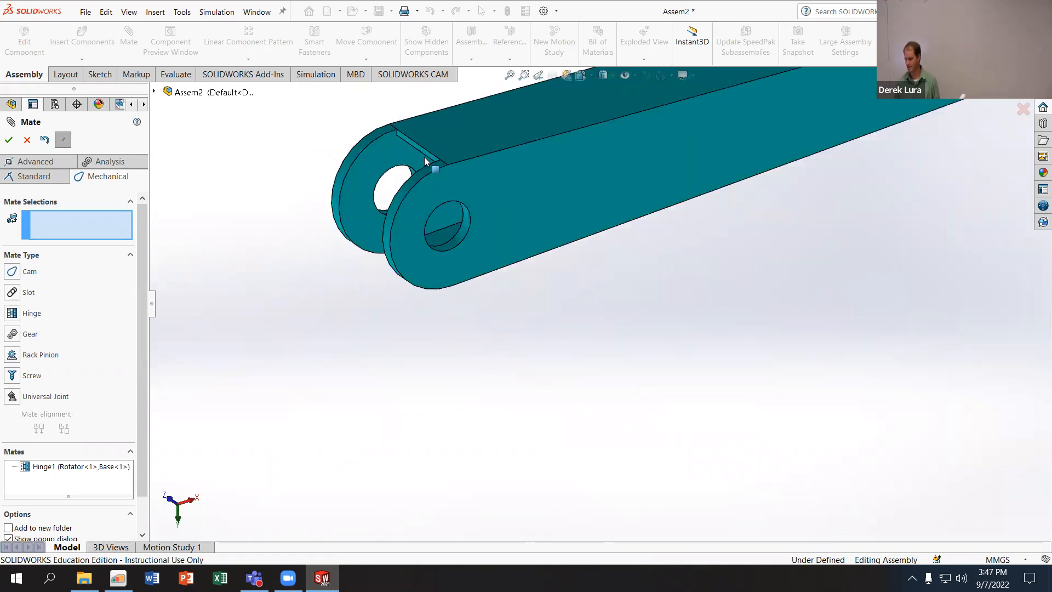
pyautogui.click(462, 220)
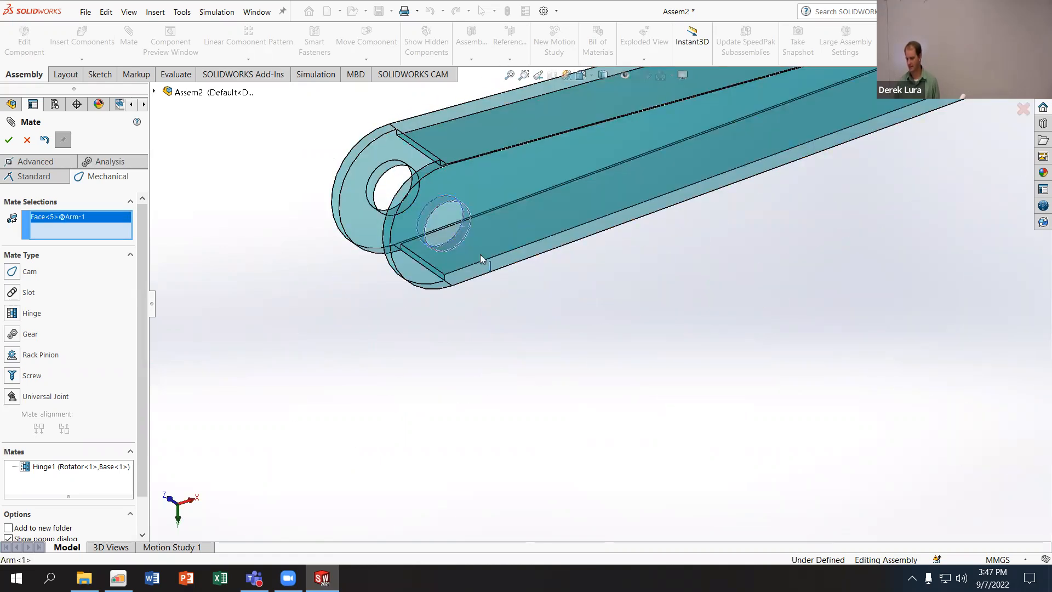
pyautogui.scroll(5, 680, 209)
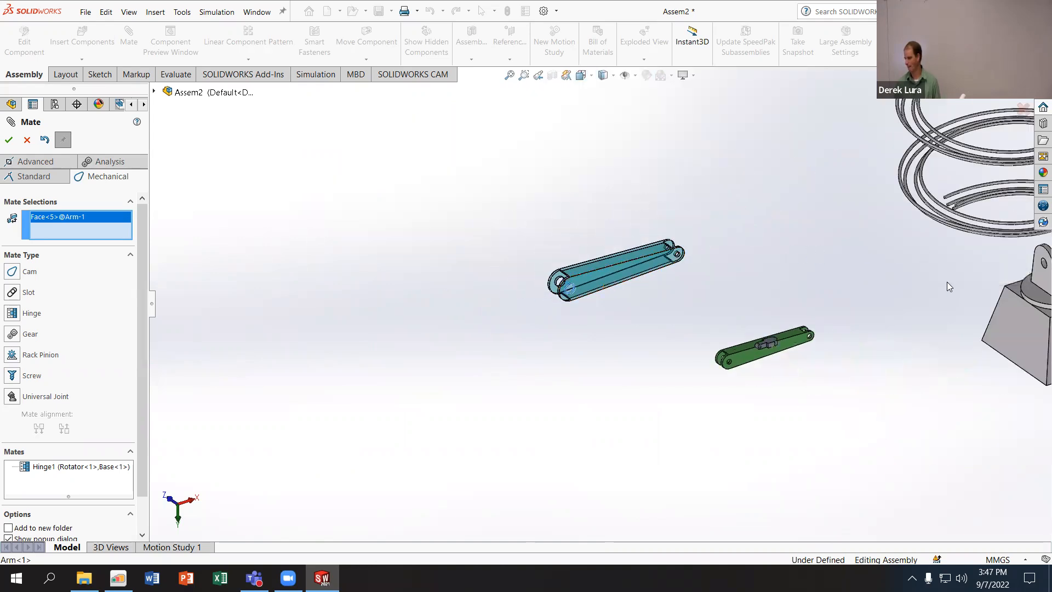
pyautogui.scroll(-6, 941, 268)
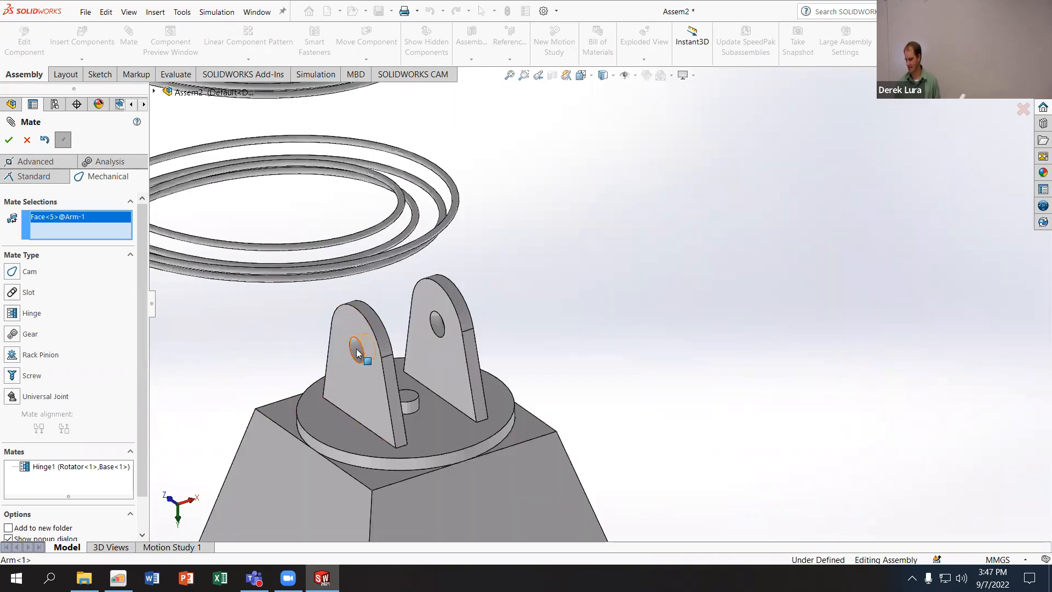
pyautogui.click(356, 352)
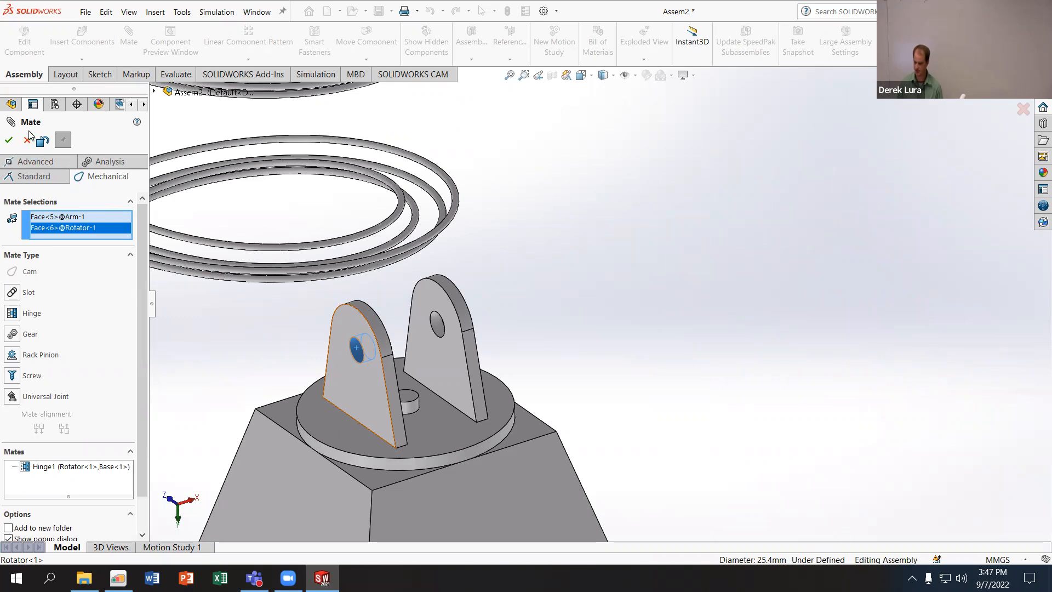
pyautogui.click(23, 176)
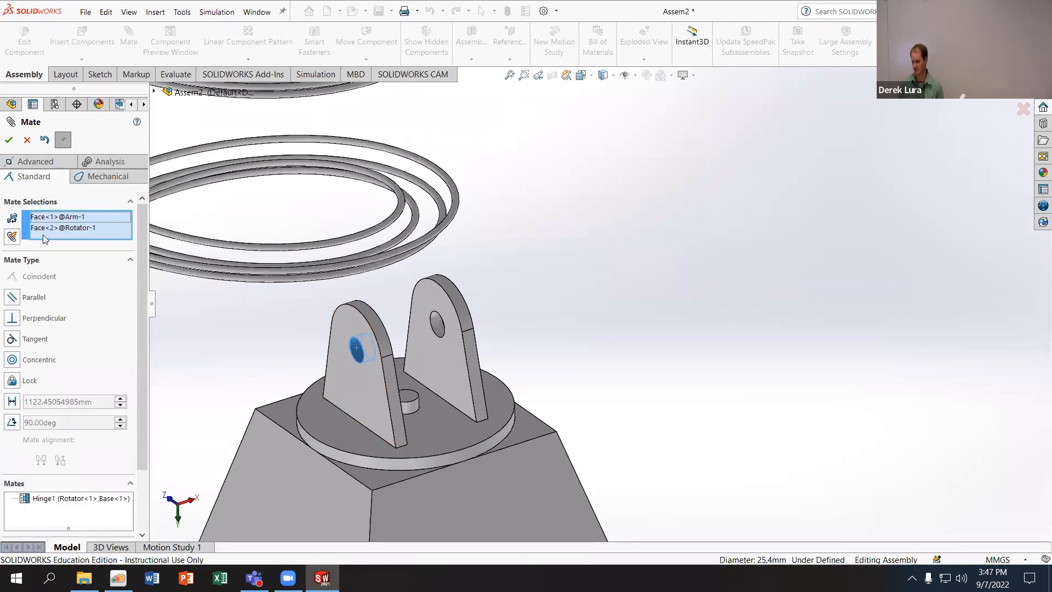
pyautogui.click(12, 360)
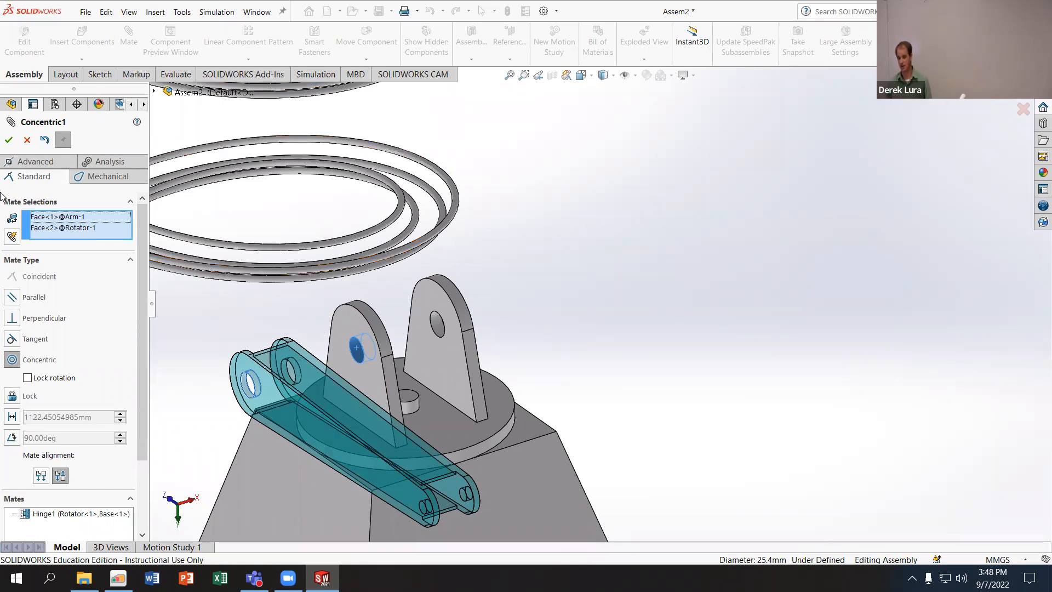
pyautogui.click(9, 140)
pyautogui.press('f')
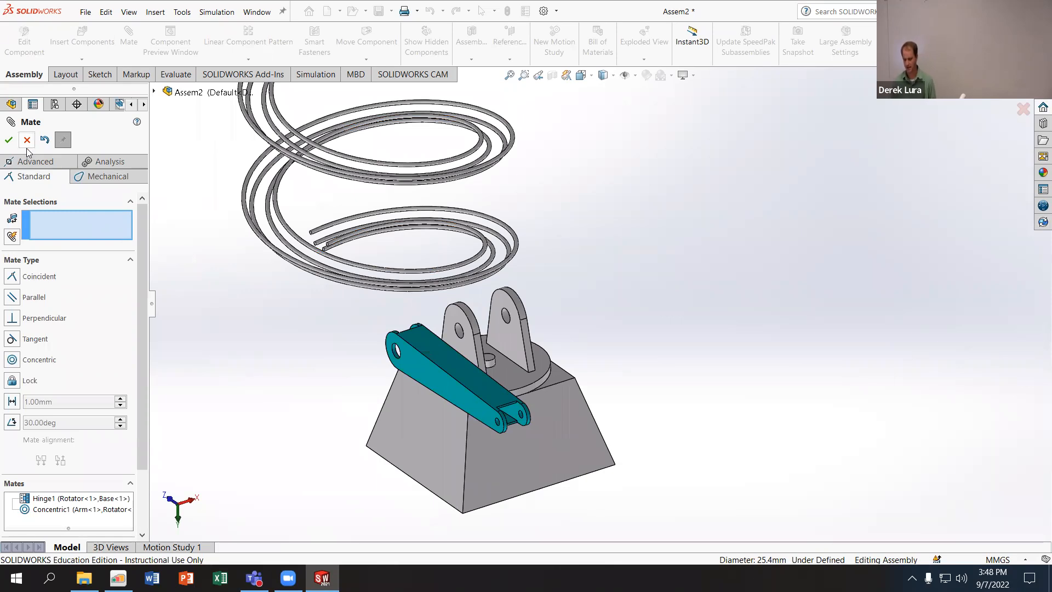
# - Try a centered Width mate with the Arm's side faces as width selections and the Rotator's lug faces as tab selections, and undo it
pyautogui.click(40, 163)
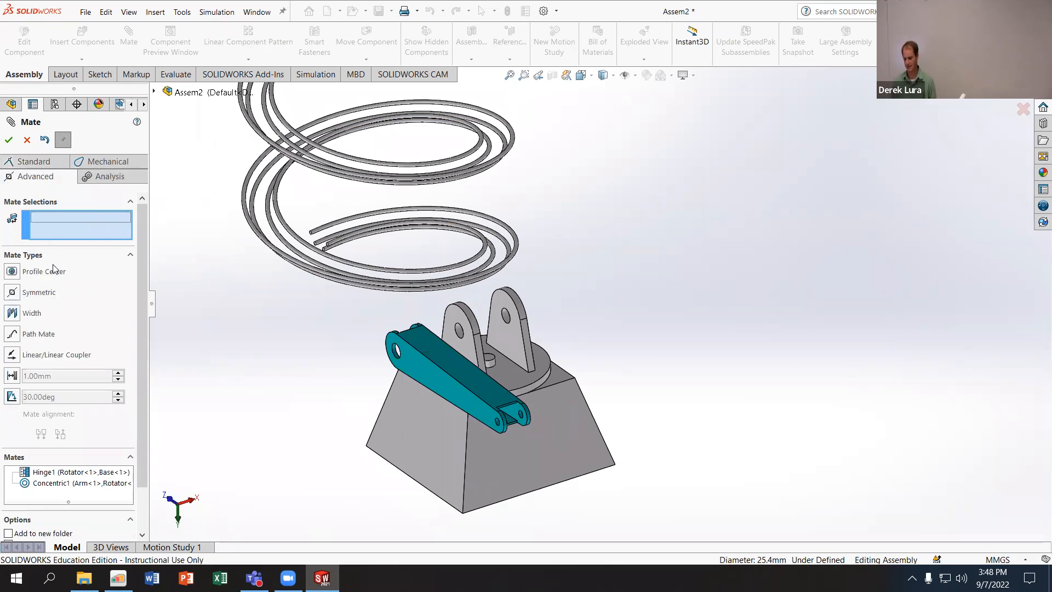
pyautogui.click(13, 313)
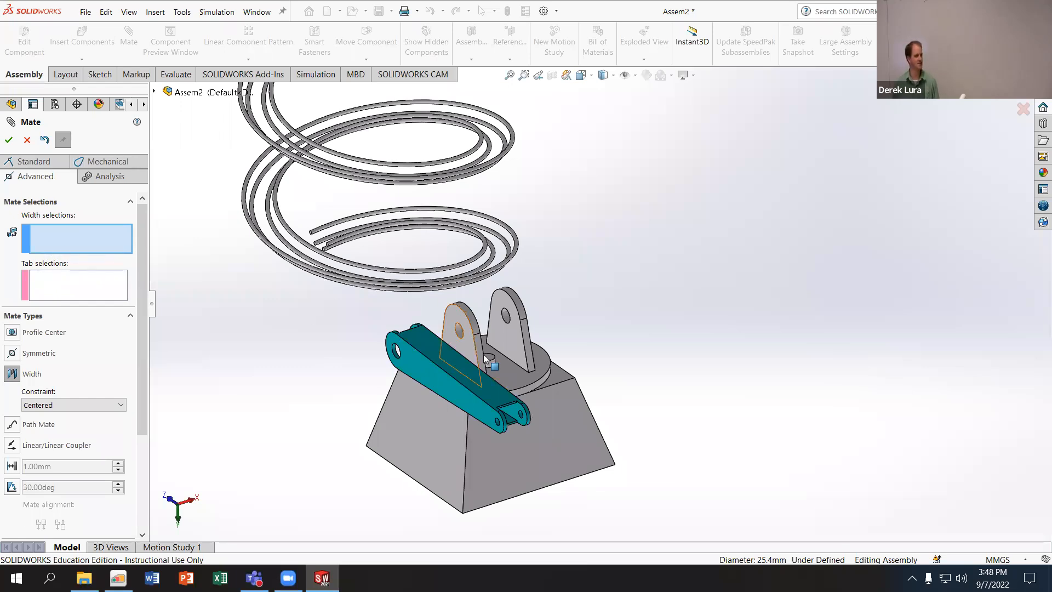
pyautogui.click(417, 367)
pyautogui.moveTo(418, 367); pyautogui.dragTo(514, 358, button='middle')
pyautogui.click(345, 377)
pyautogui.click(470, 360)
pyautogui.click(510, 363)
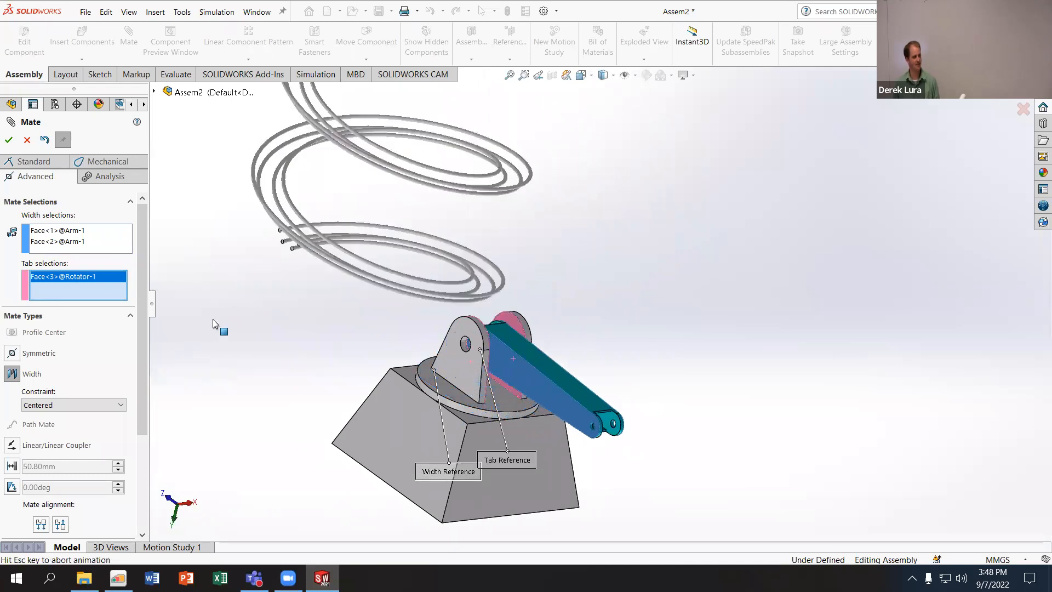
pyautogui.moveTo(325, 298); pyautogui.dragTo(346, 324, button='middle')
pyautogui.click(47, 143)
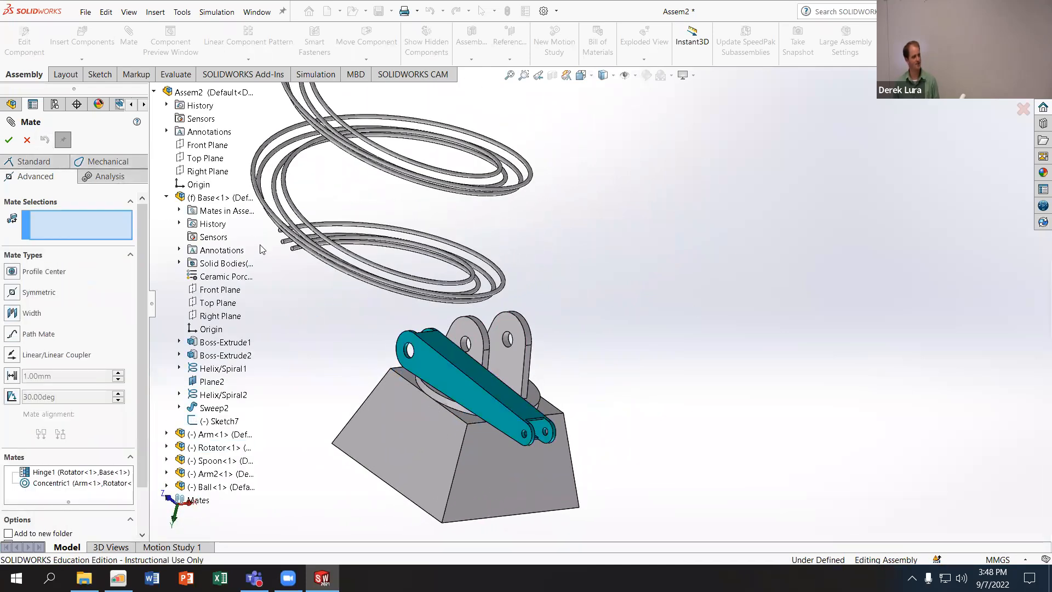
# - Create a centered Width mate with the Rotator lugs' inner faces as width and the Arm's outer side faces as tabs, and undo it
pyautogui.click(12, 312)
pyautogui.moveTo(440, 281); pyautogui.dragTo(442, 388, button='middle')
pyautogui.click(394, 393)
pyautogui.click(440, 384)
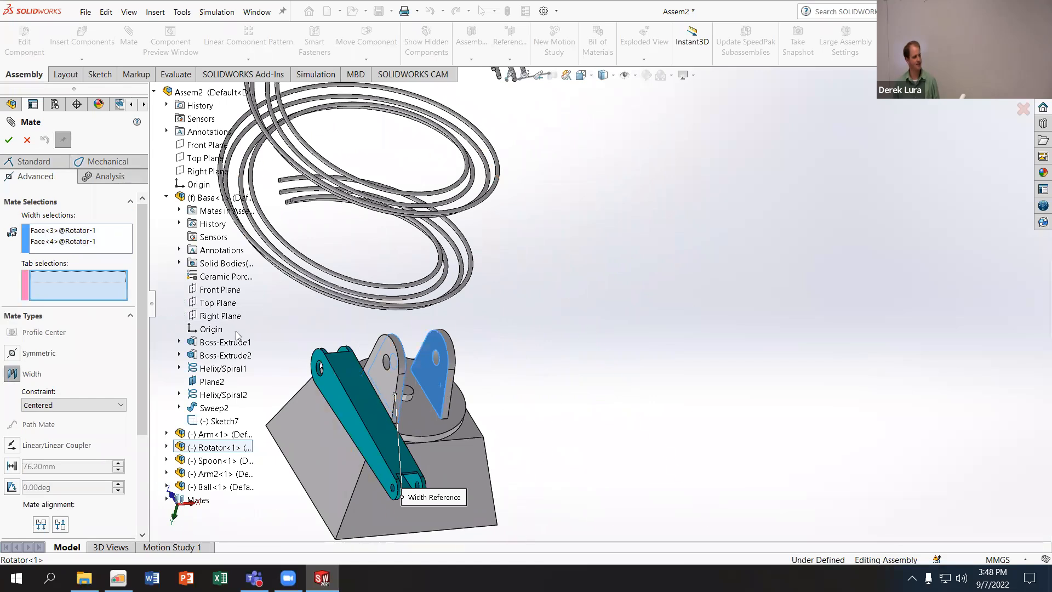
pyautogui.click(340, 405)
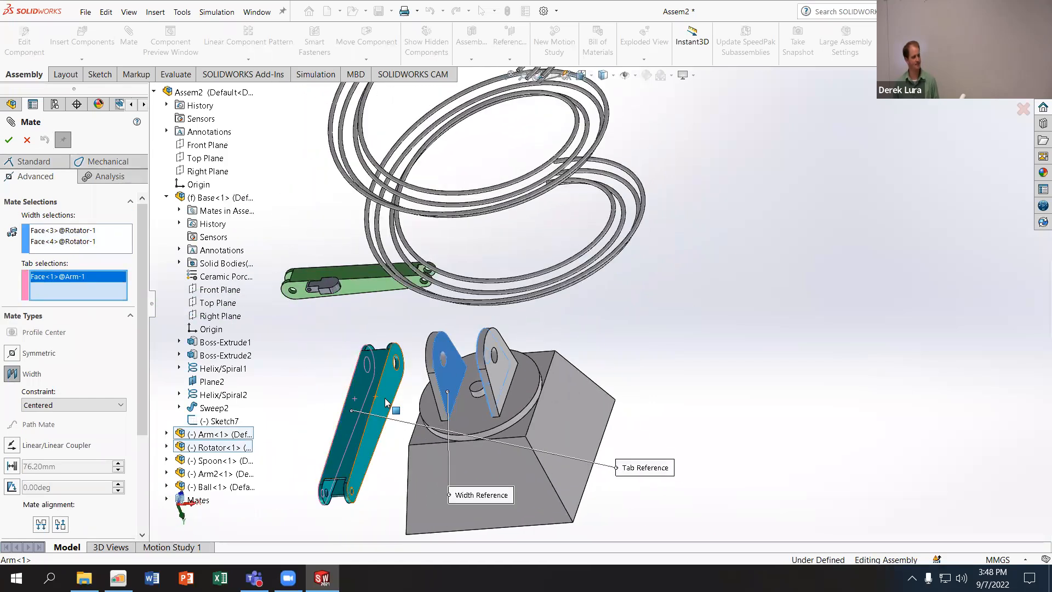
pyautogui.click(381, 396)
pyautogui.moveTo(363, 353); pyautogui.dragTo(384, 347, button='middle')
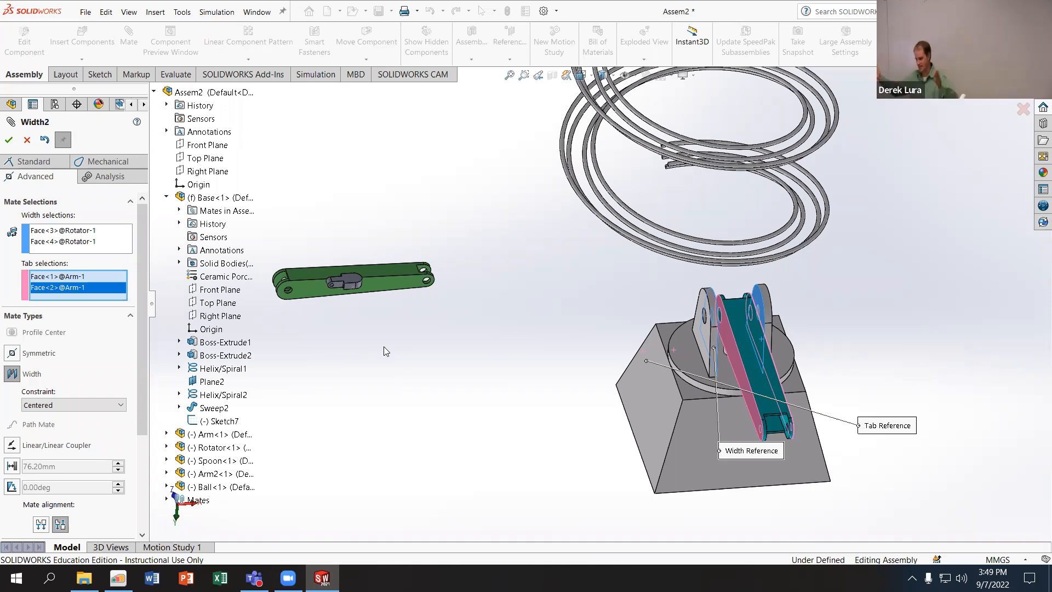
pyautogui.click(8, 139)
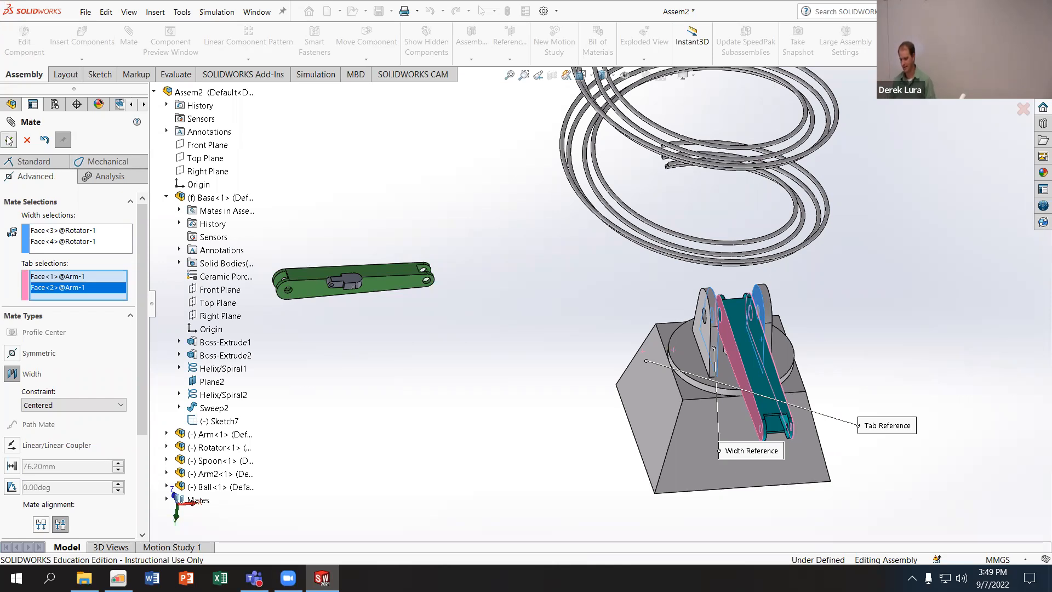
pyautogui.click(45, 140)
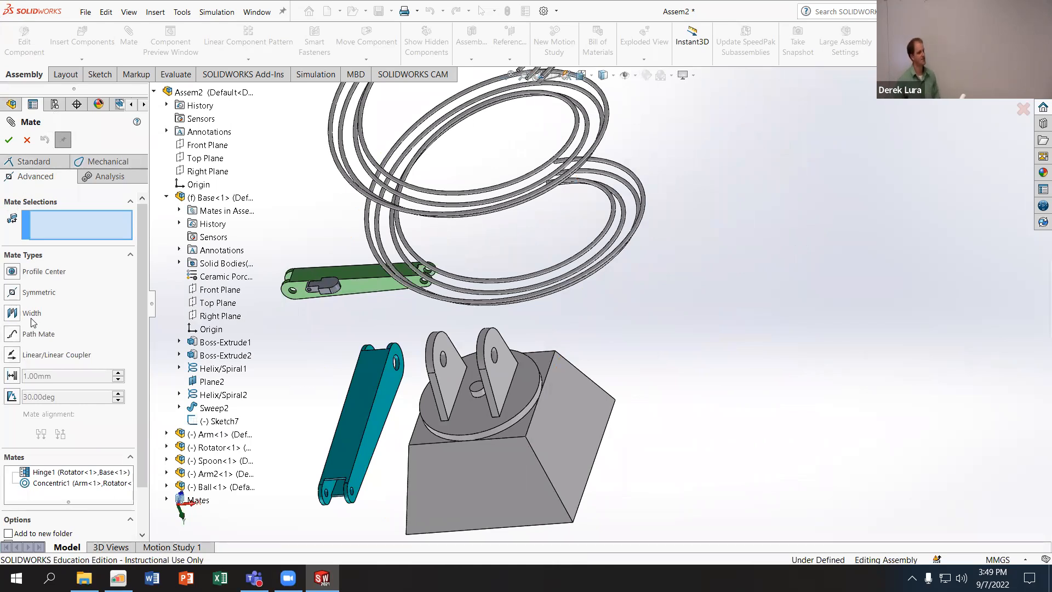
# - Search the SOLIDWORKS Help for "Width Mate"
pyautogui.click(855, 8)
pyautogui.click(932, 11)
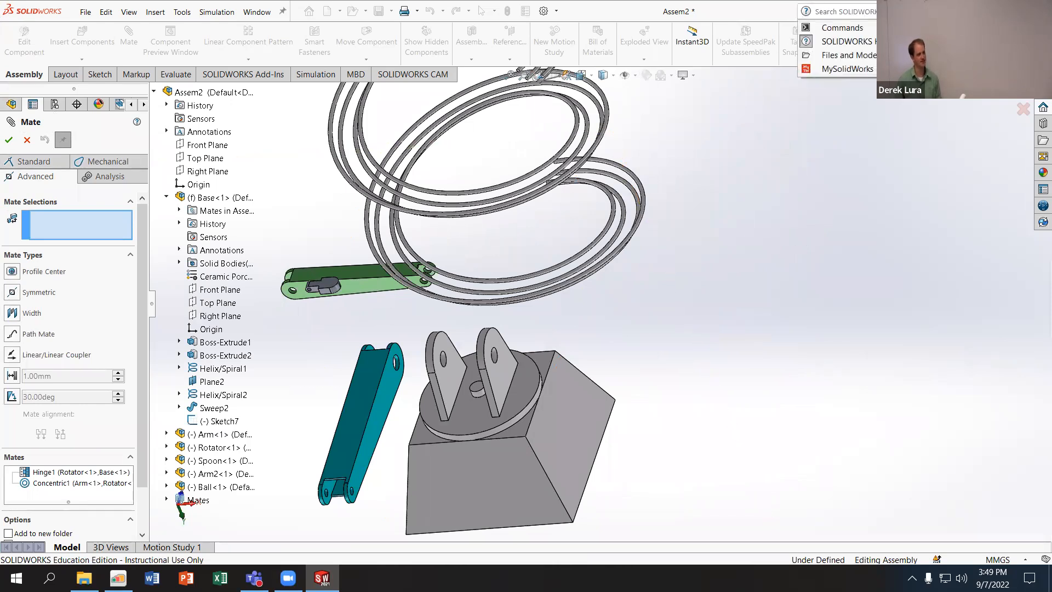
pyautogui.click(899, 27)
pyautogui.write('Wid')
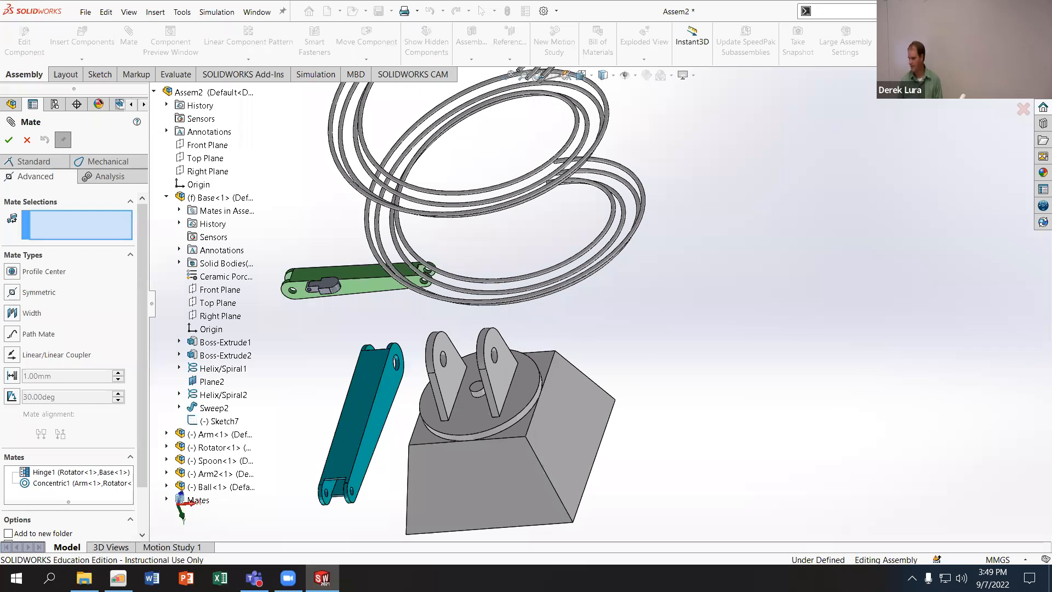
pyautogui.click(925, 11)
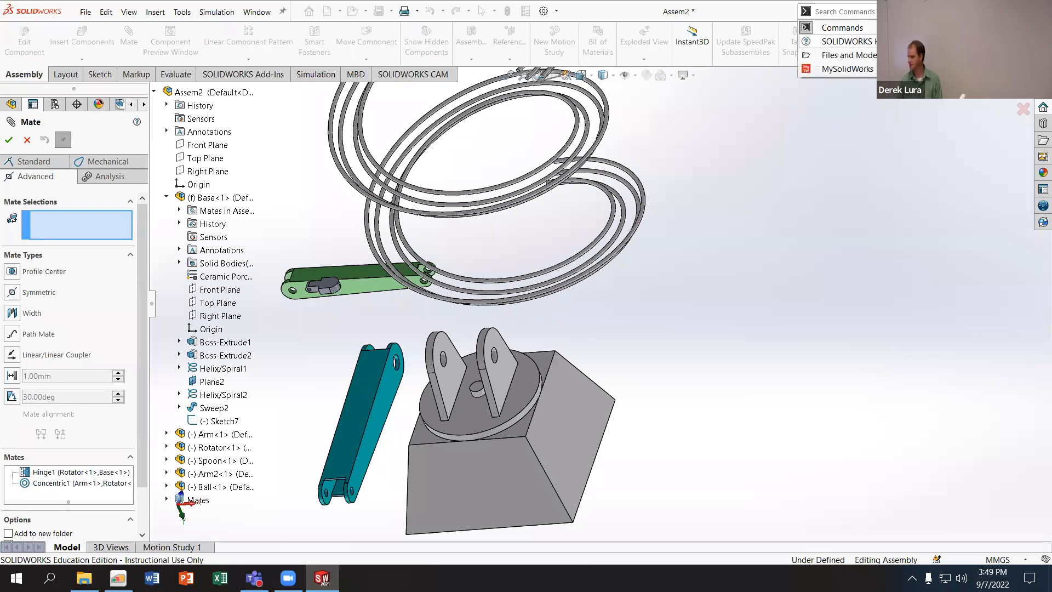
pyautogui.click(871, 41)
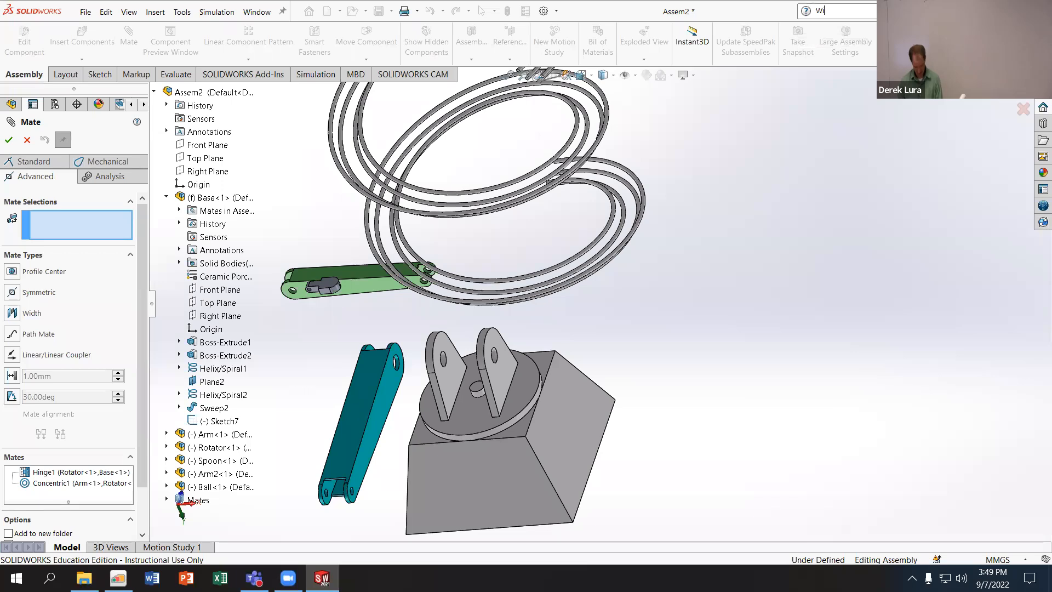
pyautogui.press('Return')
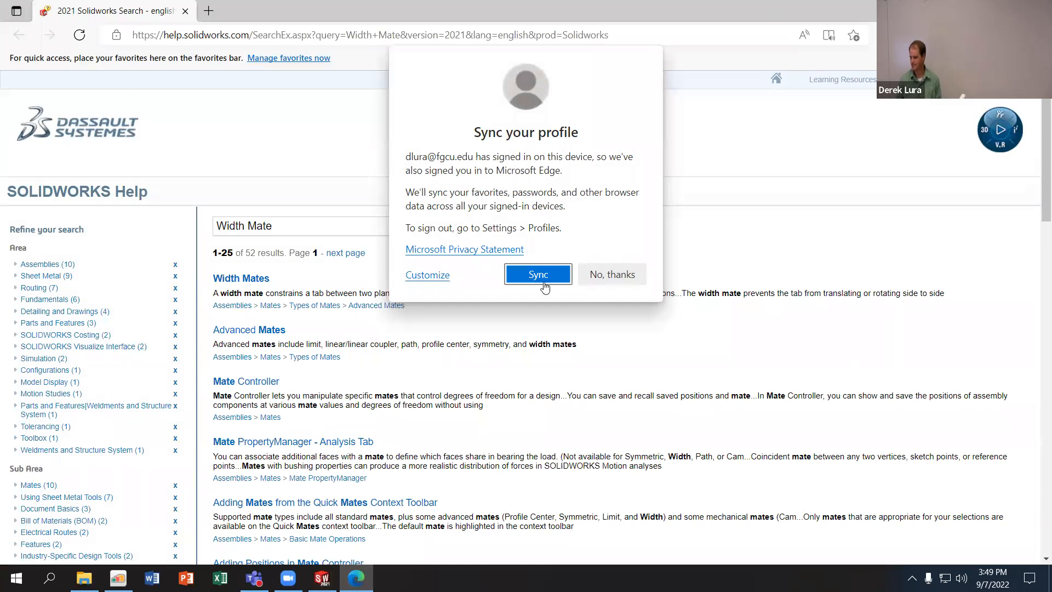
# - Decline the browser profile sync, and read the Width Mates help topic's instructions on width selections, tab selections and constraint options
pyautogui.click(613, 279)
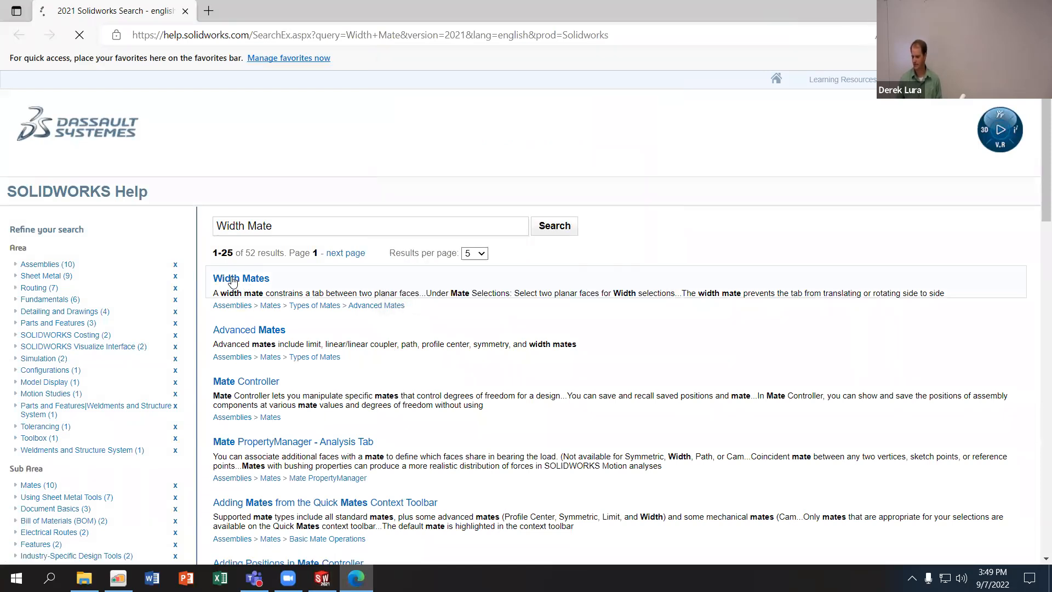
pyautogui.click(233, 279)
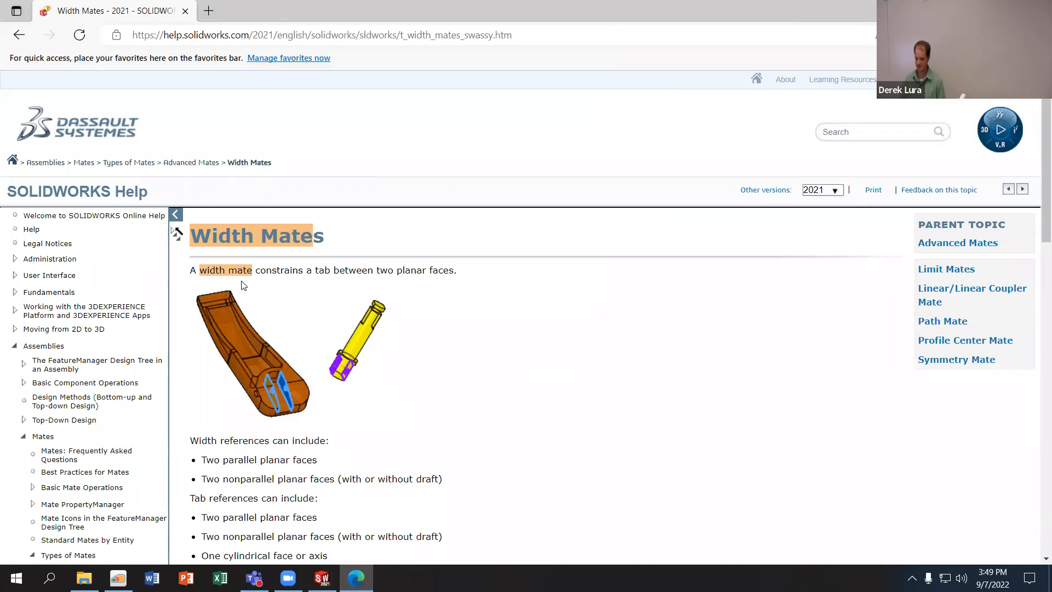
pyautogui.scroll(-6, 425, 373)
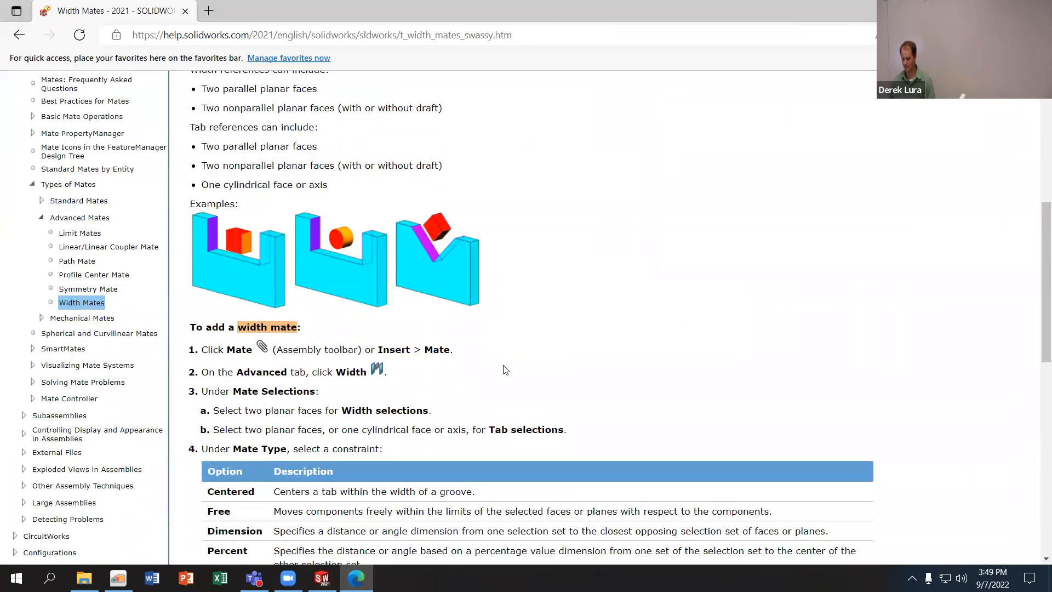
pyautogui.scroll(-4, 503, 369)
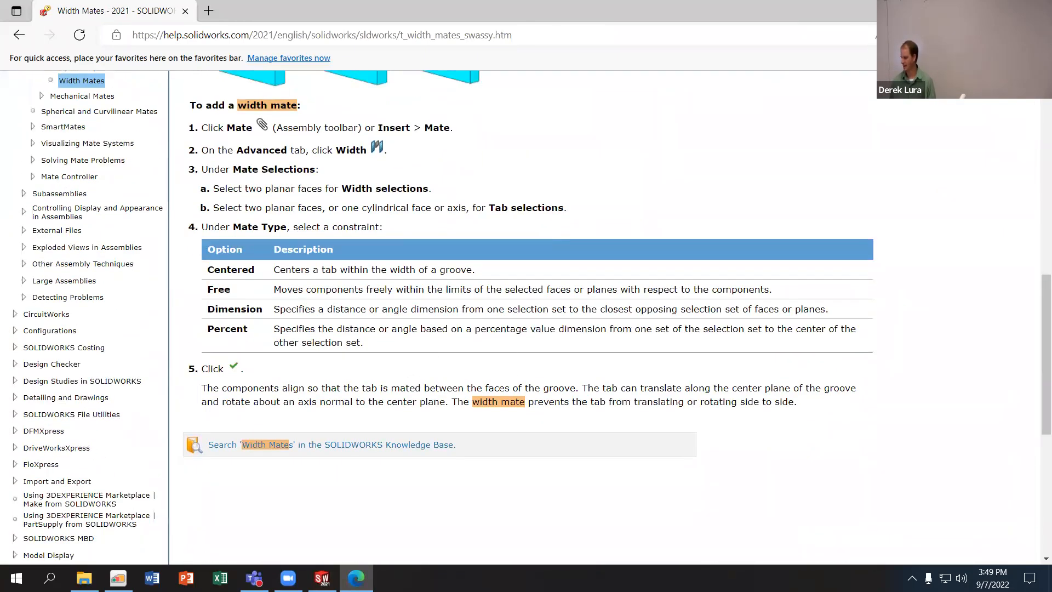
# - Switch back to SOLIDWORKS and select the Arm's two outer side faces as width selections for a centered Width mate
pyautogui.click(321, 578)
pyautogui.moveTo(327, 384); pyautogui.dragTo(306, 383, button='middle')
pyautogui.click(16, 313)
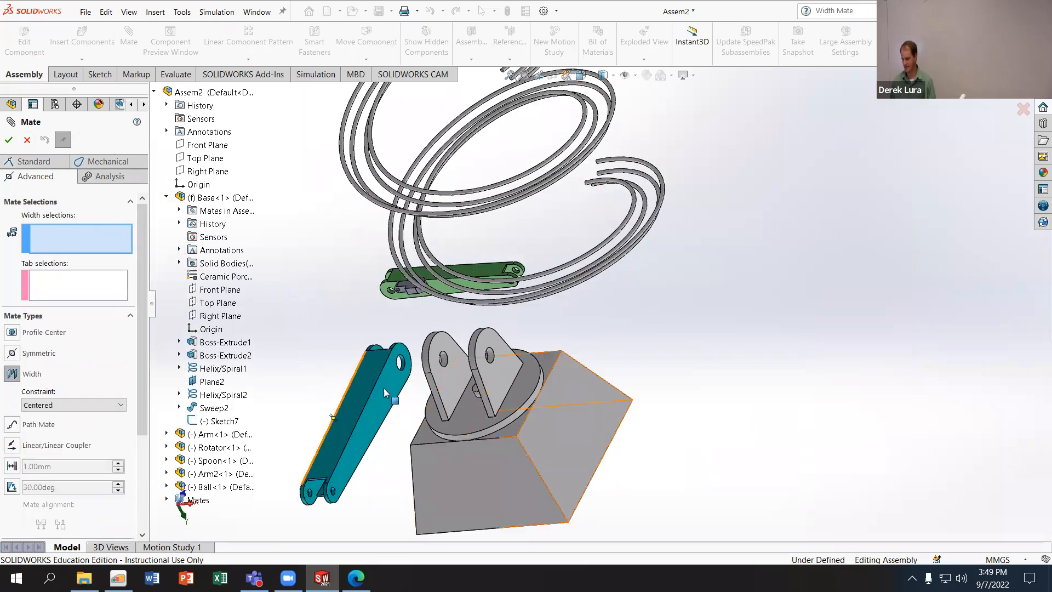
pyautogui.click(396, 392)
pyautogui.moveTo(429, 388); pyautogui.dragTo(490, 384, button='middle')
pyautogui.click(388, 399)
# - Use the inner faces of the two Rotator lugs as tab selections, accept the centered Width mate and finish mating
pyautogui.click(436, 374)
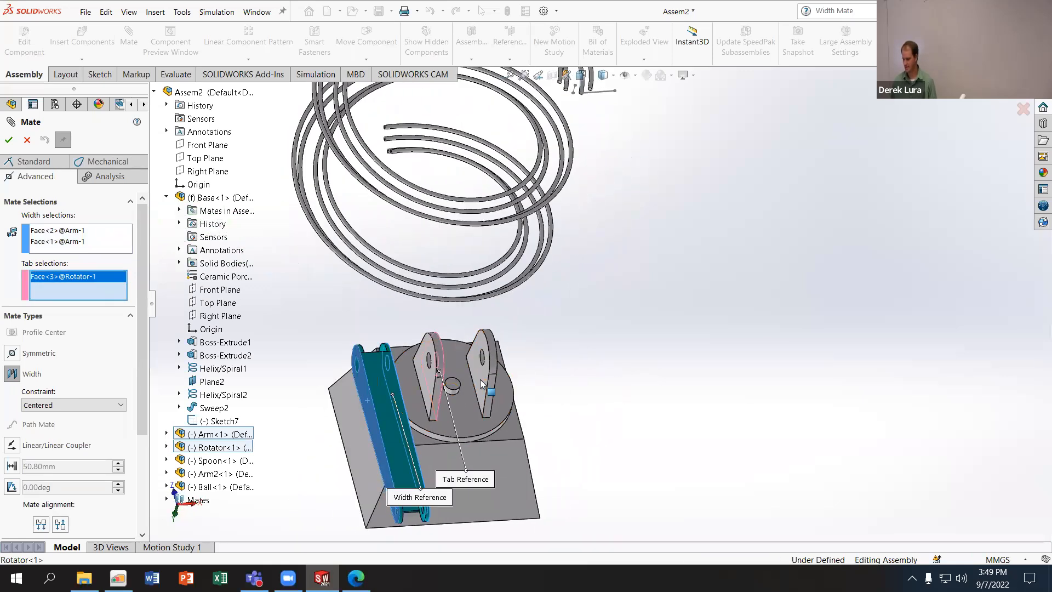
pyautogui.click(480, 380)
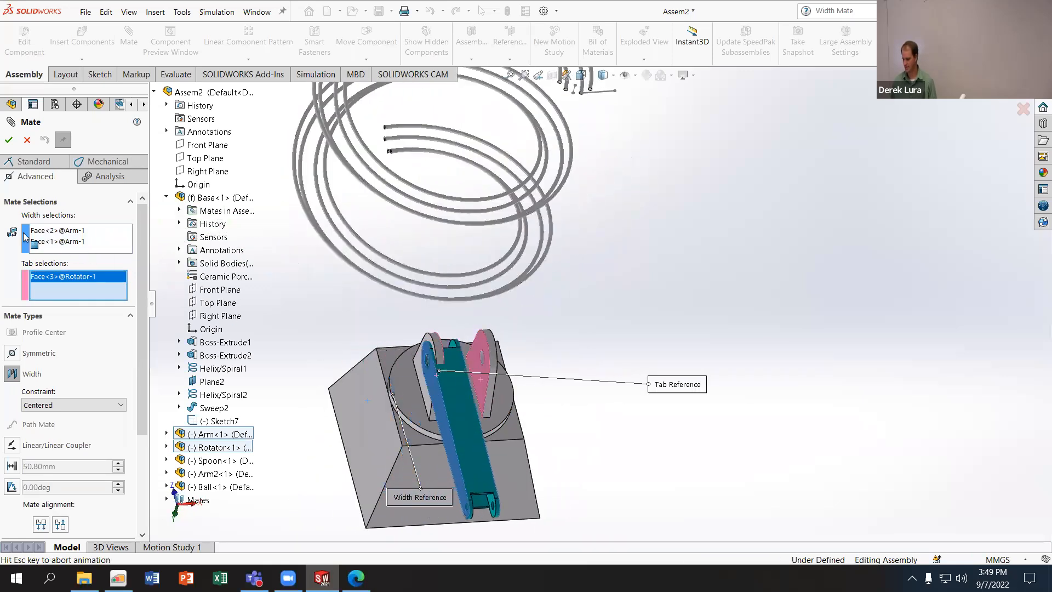
pyautogui.click(9, 140)
pyautogui.scroll(4, 693, 406)
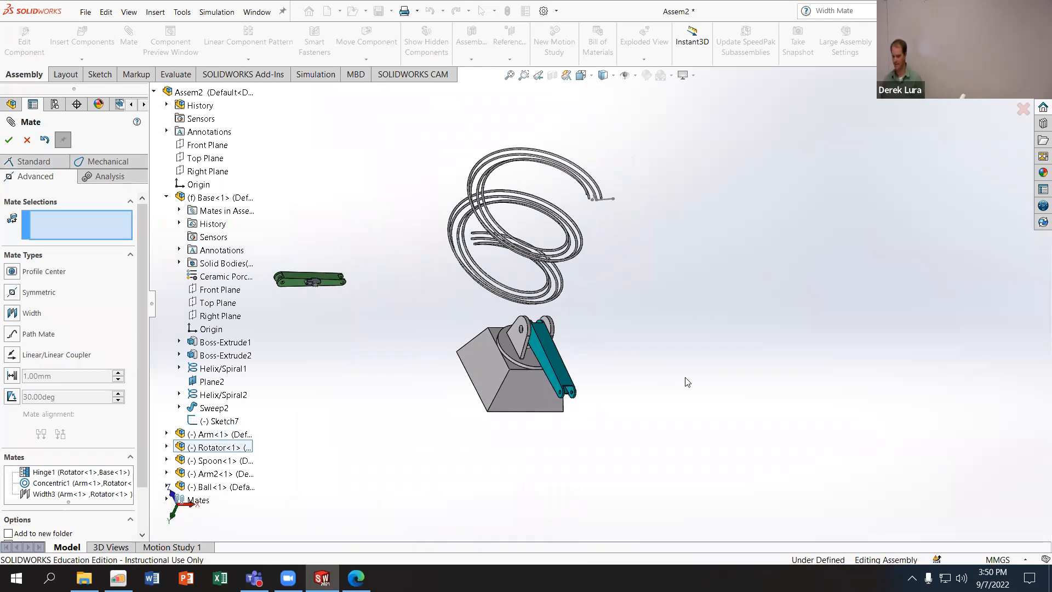
pyautogui.click(7, 141)
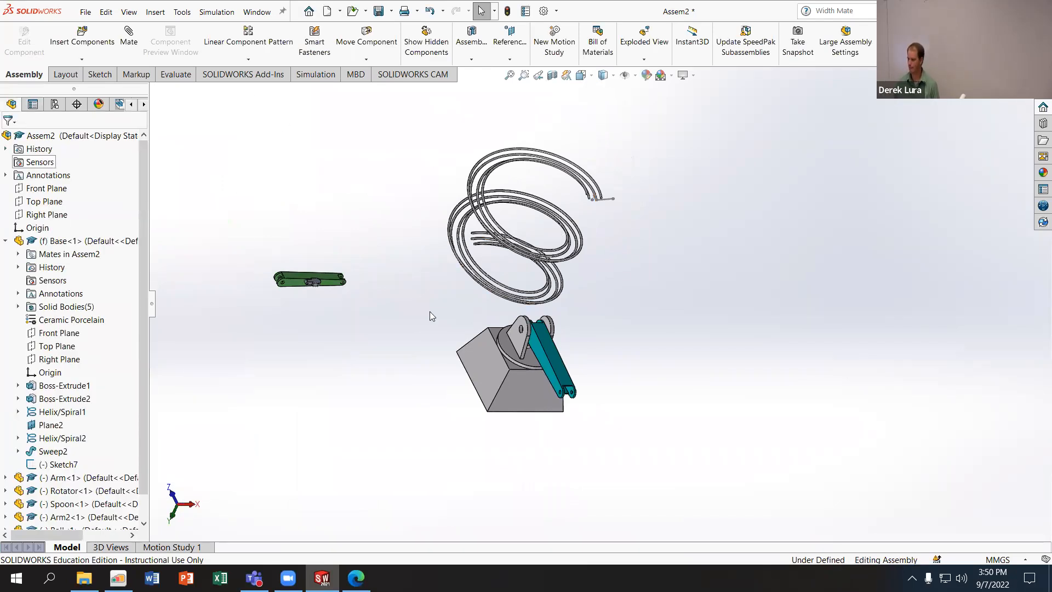
# - Open the Hinge mate between the Rotator and Base, review its concentric and coincident selections, and close it
pyautogui.scroll(-3, 488, 362)
pyautogui.moveTo(582, 348)
pyautogui.mouseDown()
pyautogui.moveTo(615, 351)
pyautogui.moveTo(569, 343)
pyautogui.moveTo(584, 347)
pyautogui.mouseUp()
pyautogui.scroll(-2, 142, 348)
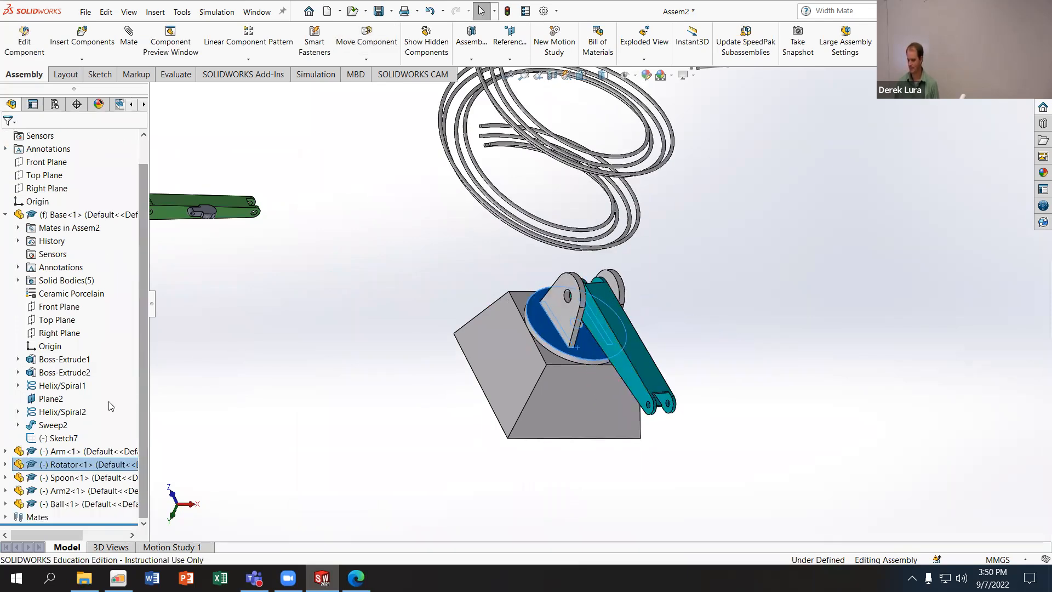
pyautogui.click(6, 517)
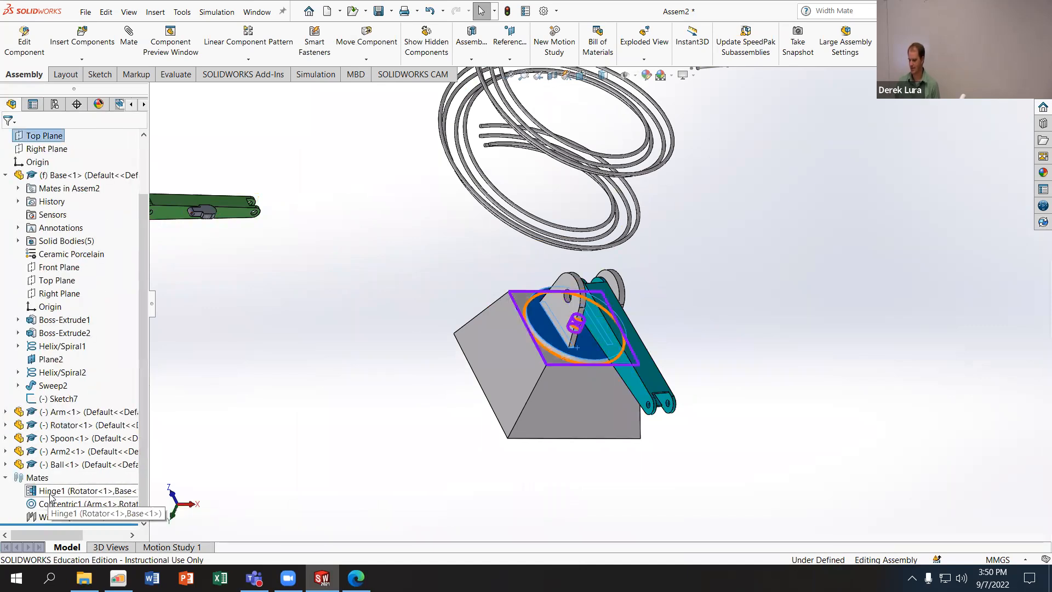
pyautogui.click(113, 491)
pyautogui.rightClick(77, 491)
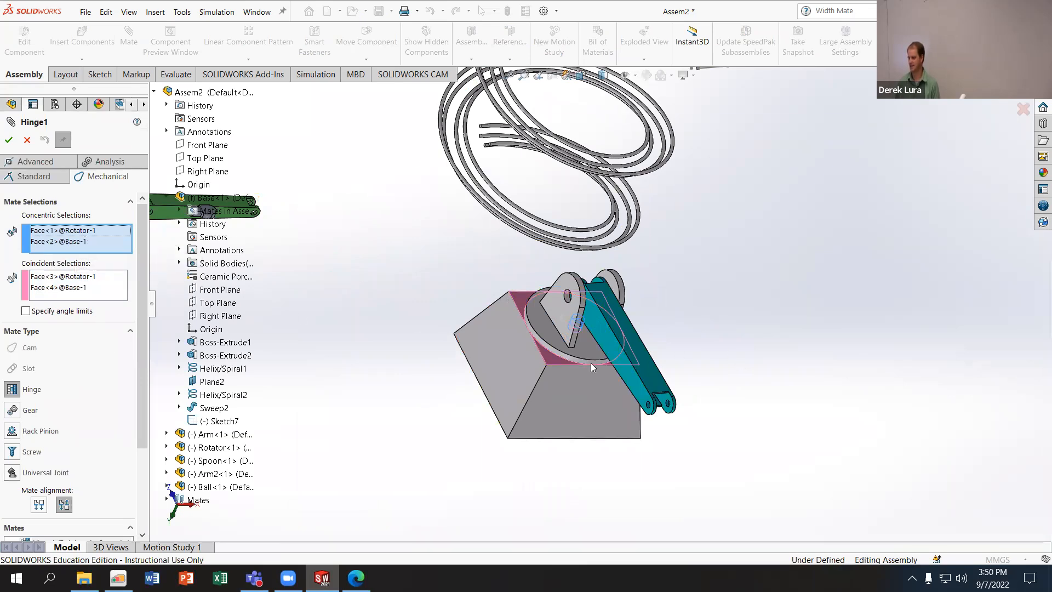
pyautogui.scroll(-5, 579, 335)
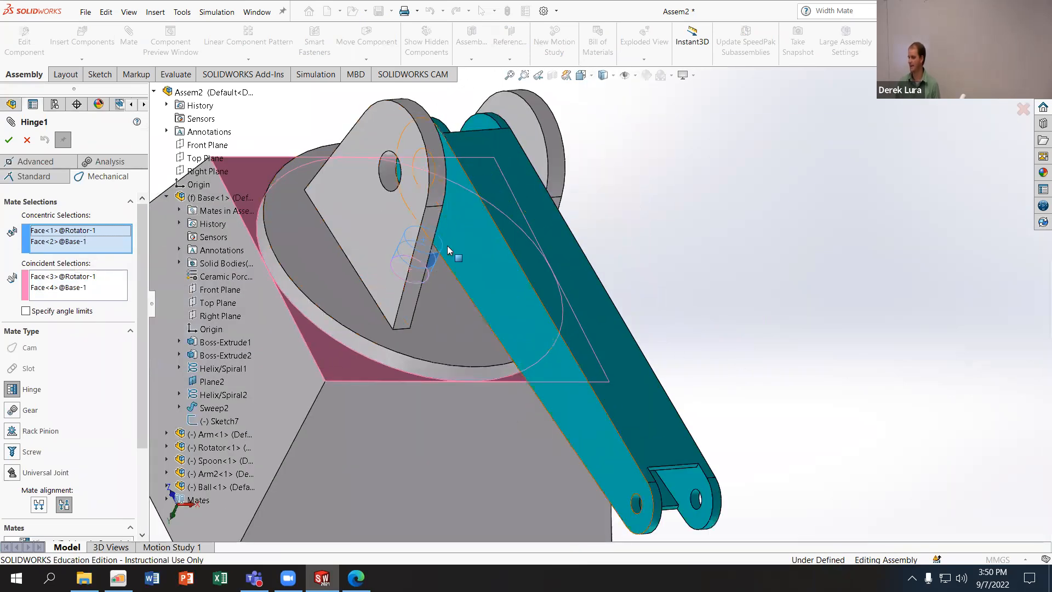
pyautogui.click(84, 278)
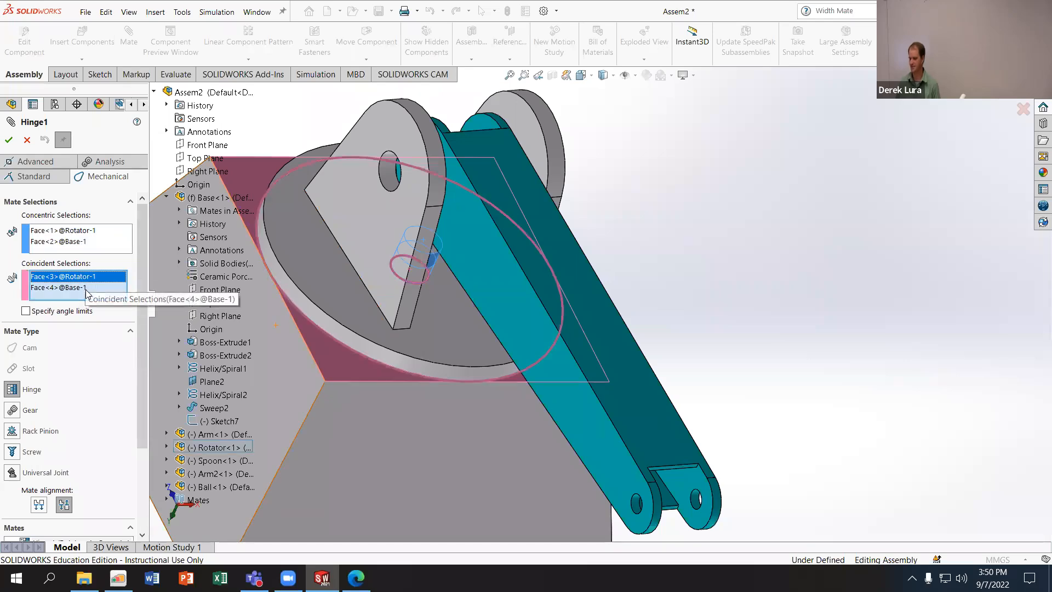
pyautogui.moveTo(395, 362); pyautogui.dragTo(398, 285, button='middle')
pyautogui.click(9, 140)
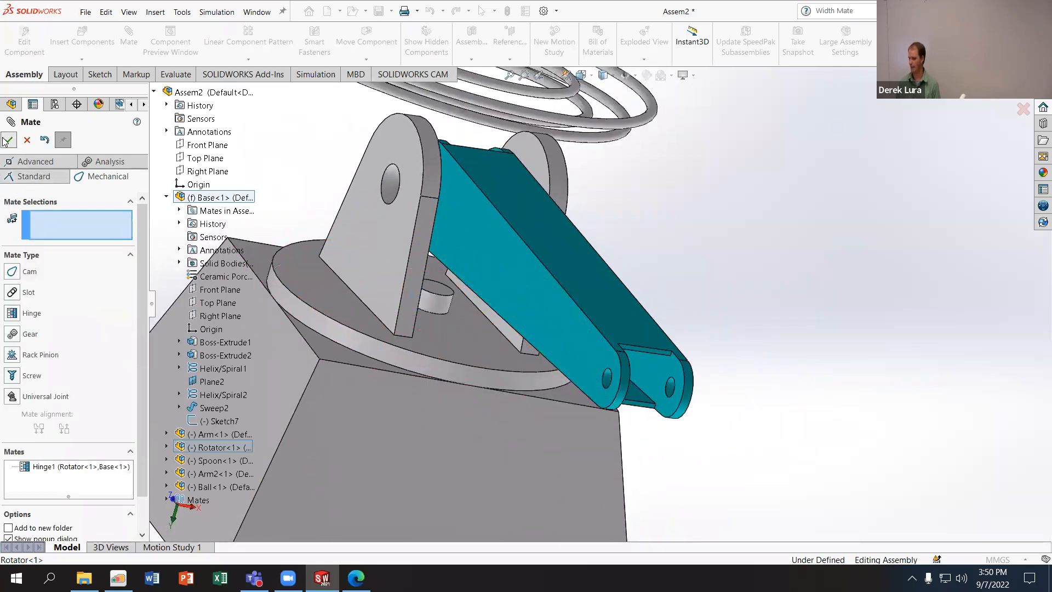
pyautogui.click(7, 140)
# - Examine the faces used by the Arm's Width and Concentric mates, and swing the Arm to check its motion
pyautogui.click(63, 517)
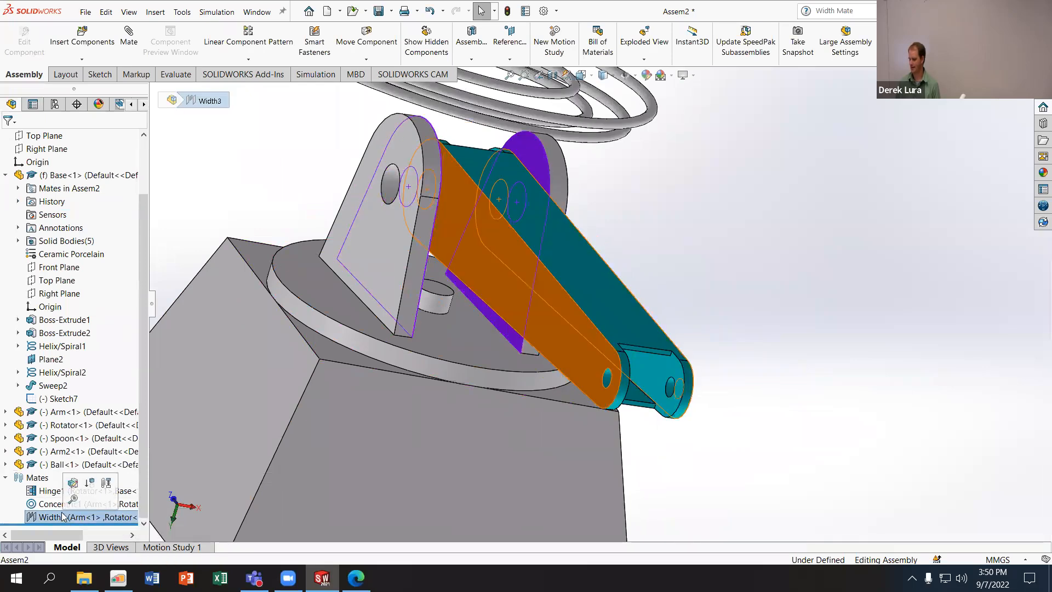
pyautogui.click(62, 503)
pyautogui.moveTo(552, 288); pyautogui.dragTo(553, 198)
pyautogui.click(49, 504)
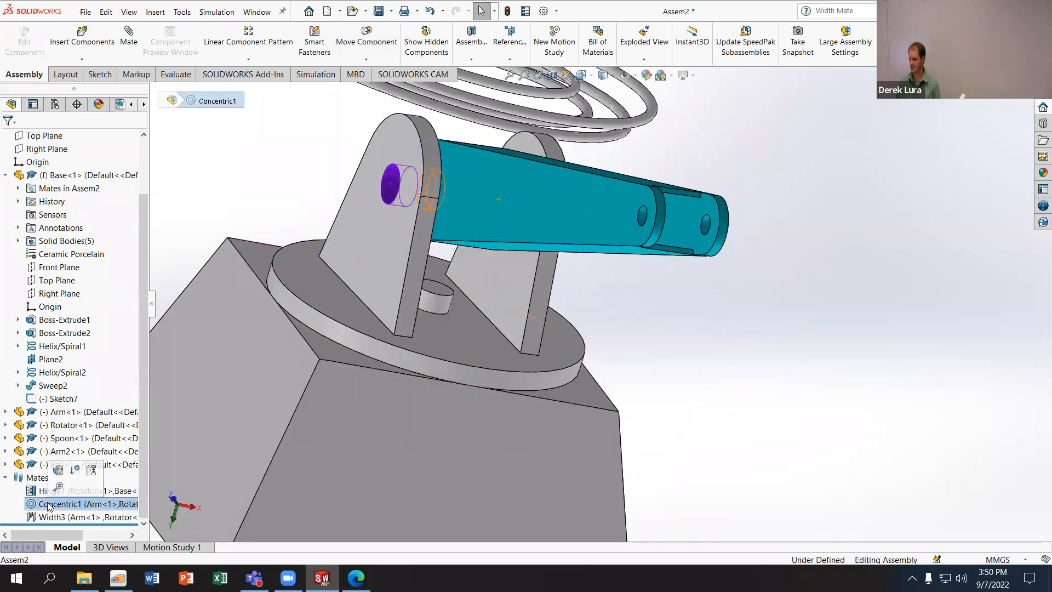
pyautogui.click(52, 517)
pyautogui.moveTo(500, 309); pyautogui.dragTo(484, 344, button='middle')
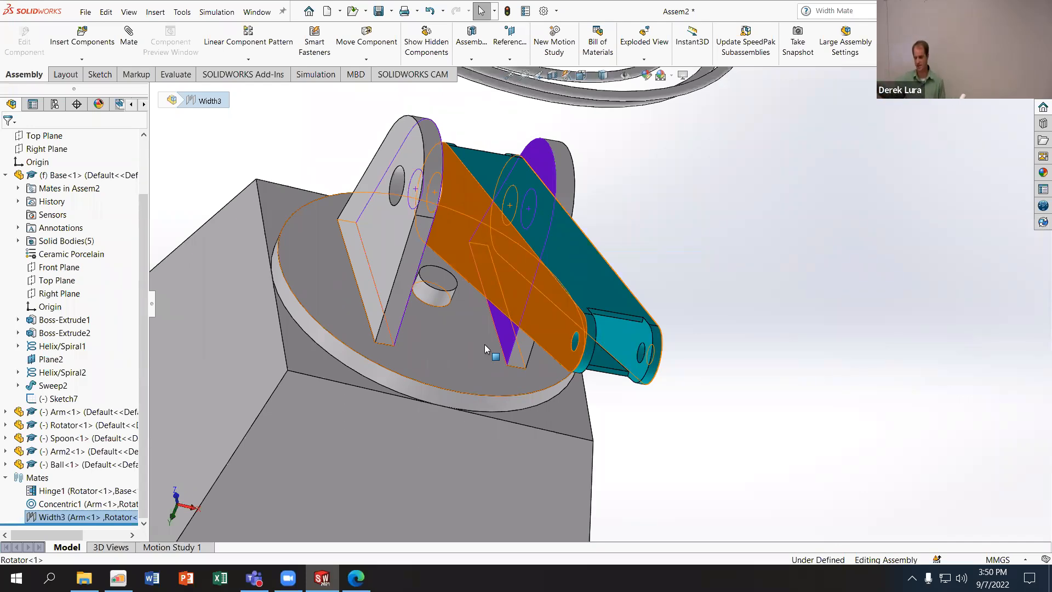
pyautogui.click(859, 201)
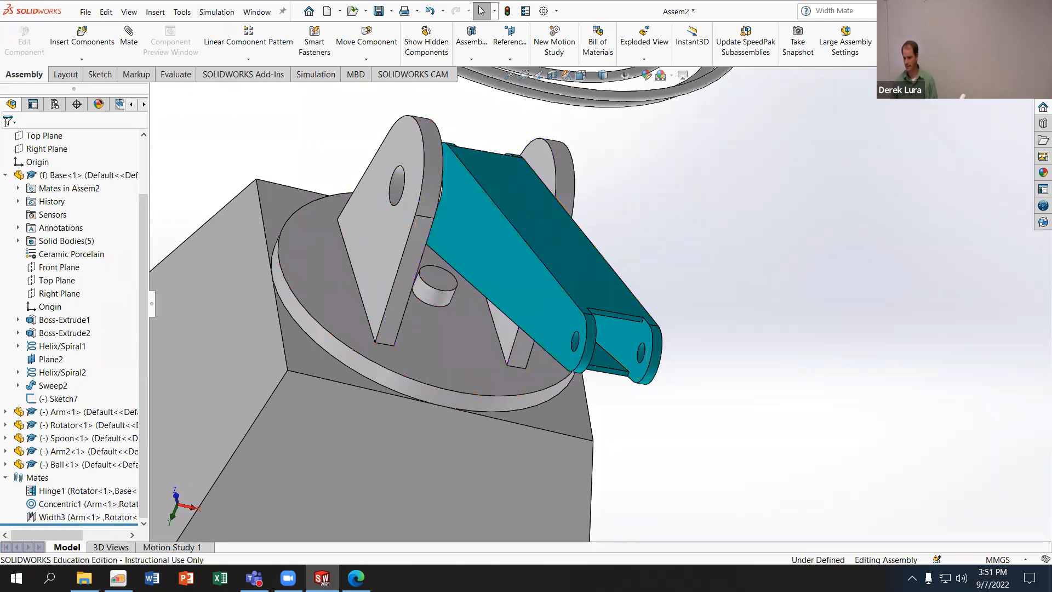
# - Move the loose Arm2 away from the Spoon and closer to the Base
pyautogui.scroll(4, 781, 278)
pyautogui.moveTo(781, 278)
pyautogui.mouseDown(button='middle')
pyautogui.moveTo(794, 228)
pyautogui.moveTo(790, 273)
pyautogui.mouseUp(button='middle')
pyautogui.moveTo(163, 184); pyautogui.dragTo(378, 258)
pyautogui.moveTo(355, 234); pyautogui.dragTo(327, 230, button='middle')
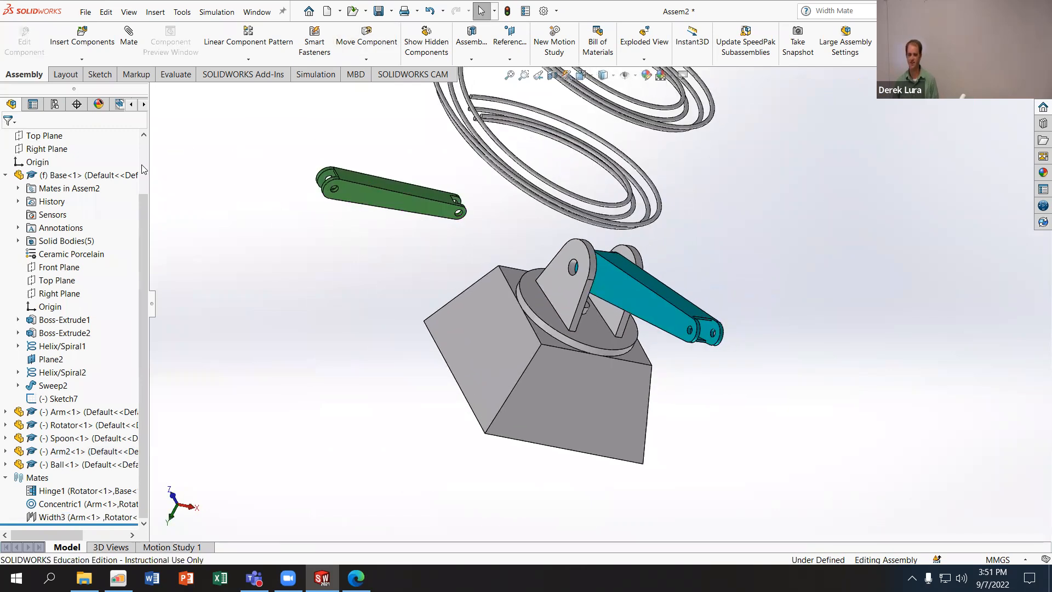
pyautogui.scroll(-6, 337, 193)
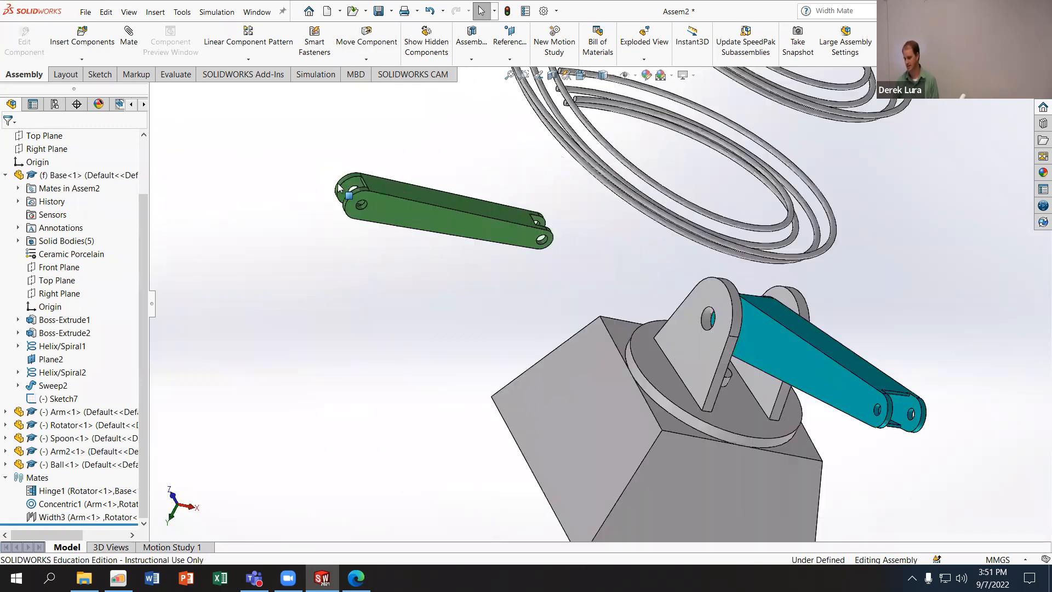
# - Turn on the display of reference planes and primary planes in the assembly
pyautogui.click(504, 247)
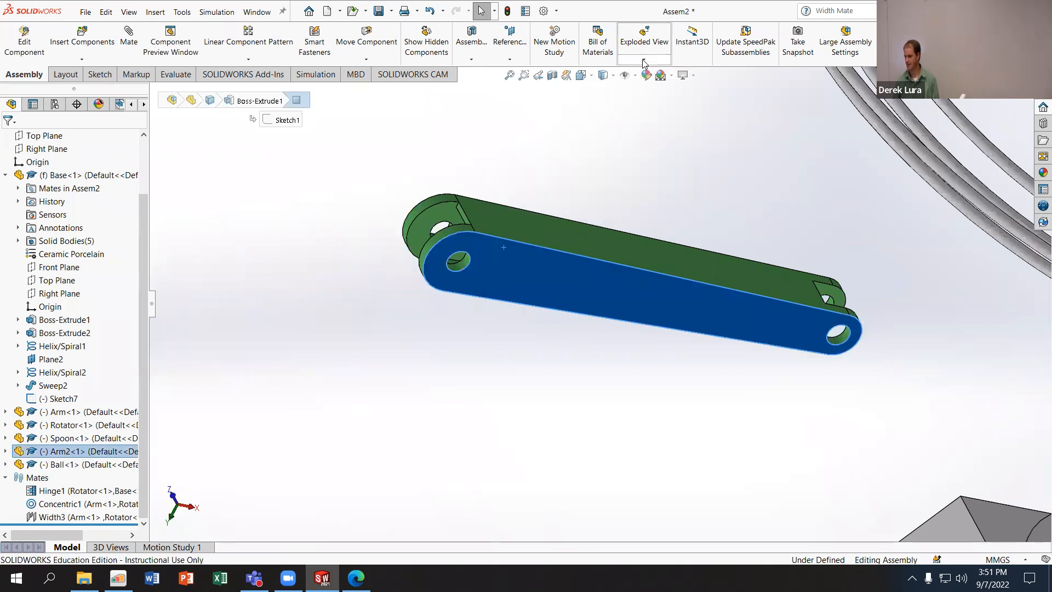
pyautogui.click(636, 76)
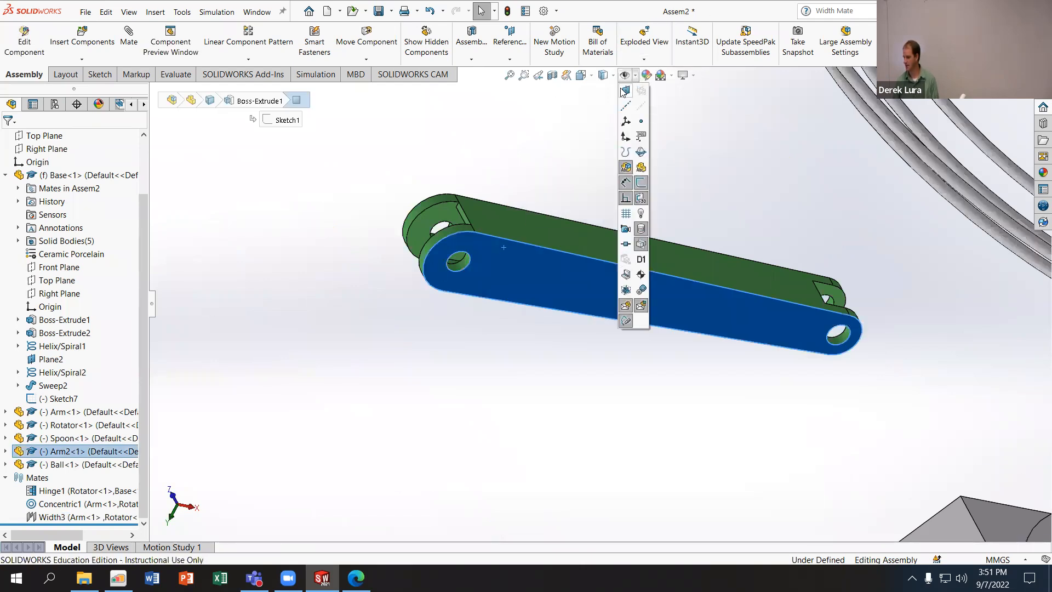
pyautogui.click(625, 91)
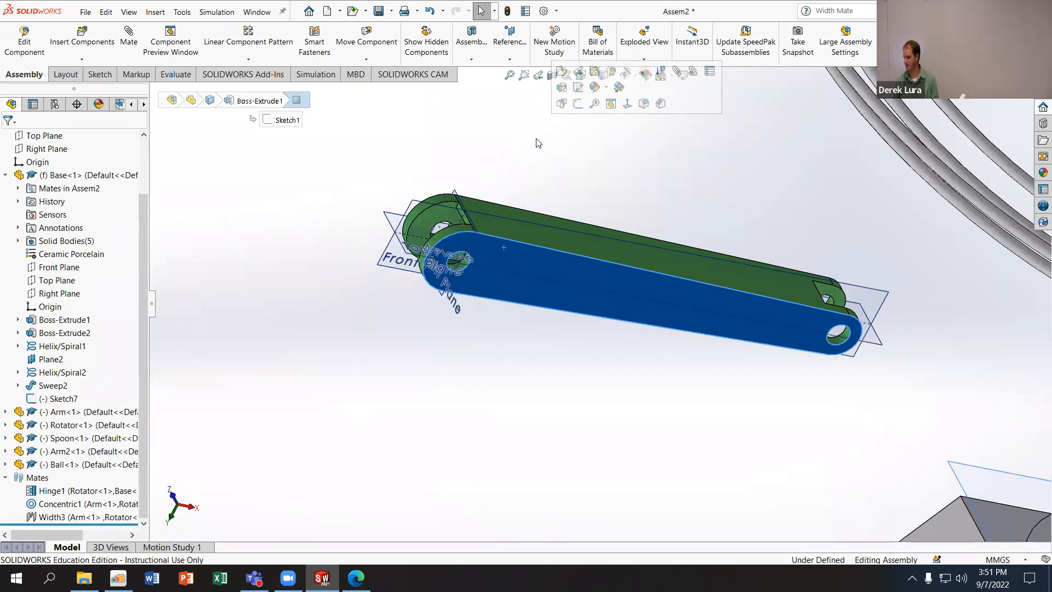
pyautogui.click(497, 174)
pyautogui.click(635, 77)
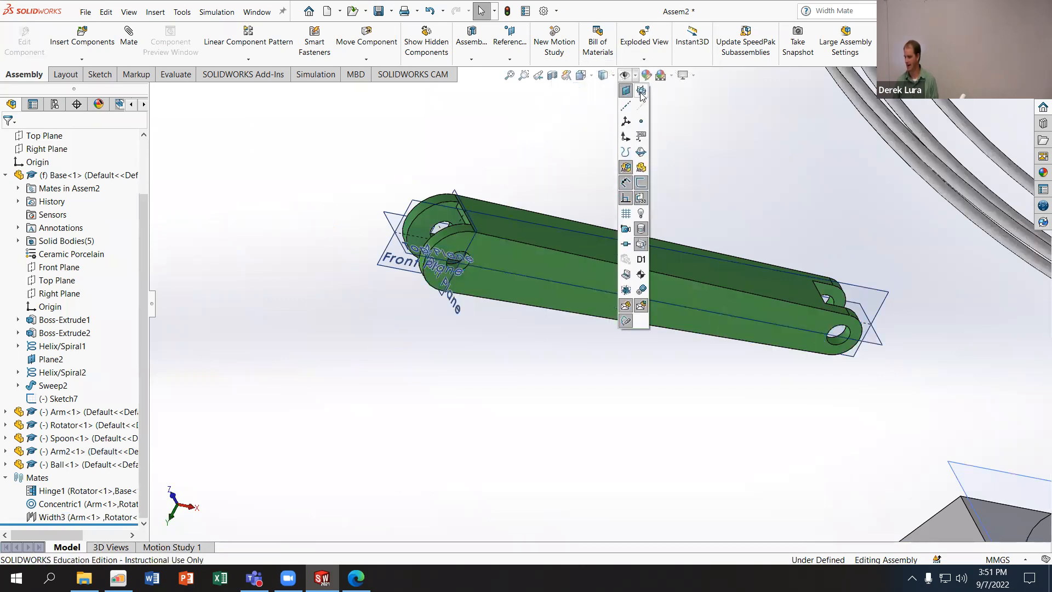
pyautogui.click(641, 91)
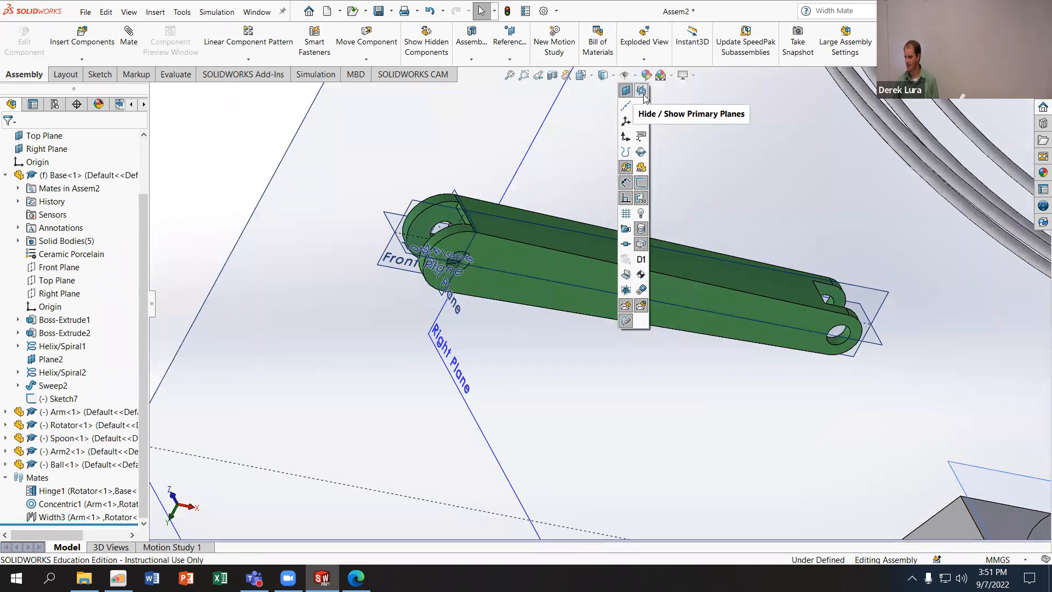
pyautogui.click(336, 151)
# - Select Arm2's Front Plane and examine how it lies relative to the part and the assembly planes
pyautogui.scroll(3, 354, 168)
pyautogui.moveTo(373, 178); pyautogui.dragTo(486, 216, button='middle')
pyautogui.scroll(-3, 486, 218)
pyautogui.click(455, 290)
pyautogui.moveTo(455, 296); pyautogui.dragTo(533, 305, button='middle')
pyautogui.scroll(7, 559, 310)
pyautogui.scroll(-4, 670, 338)
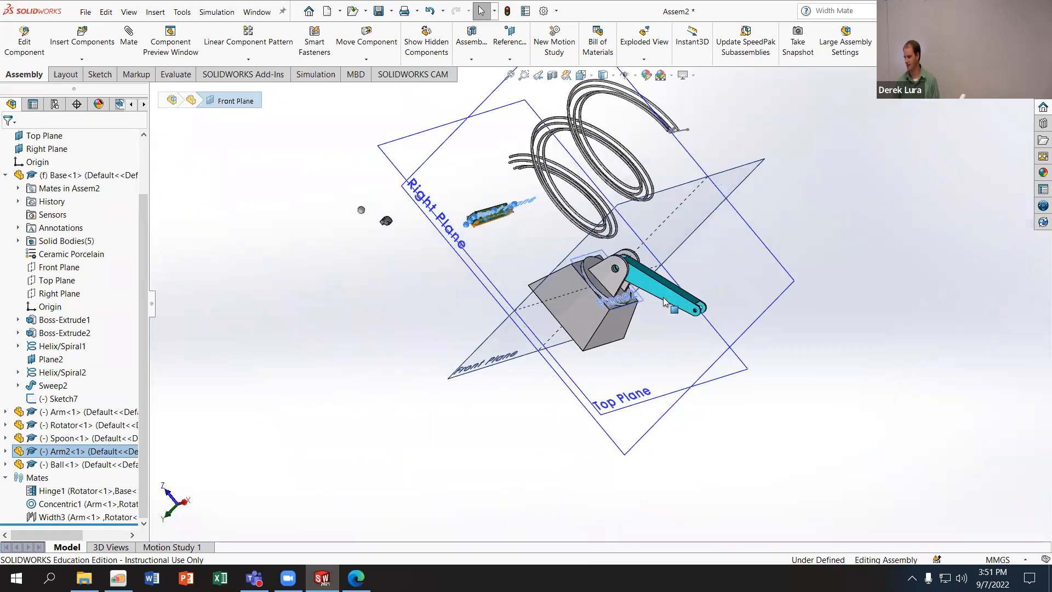
# - Show the Arm's primary planes and highlight its Front Plane to examine where it lies
pyautogui.click(667, 298)
pyautogui.scroll(-5, 673, 299)
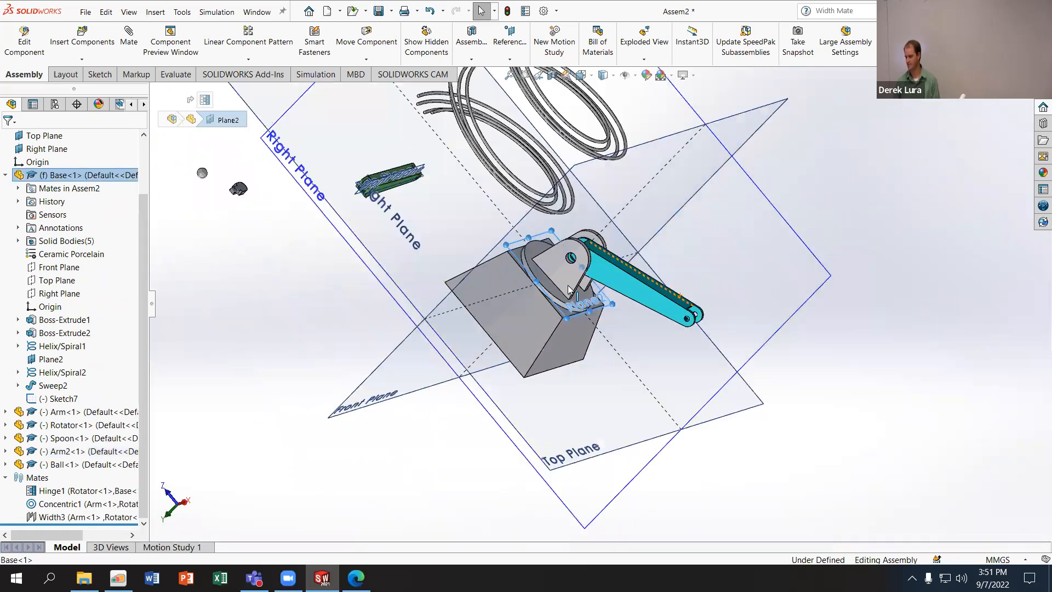
pyautogui.click(80, 413)
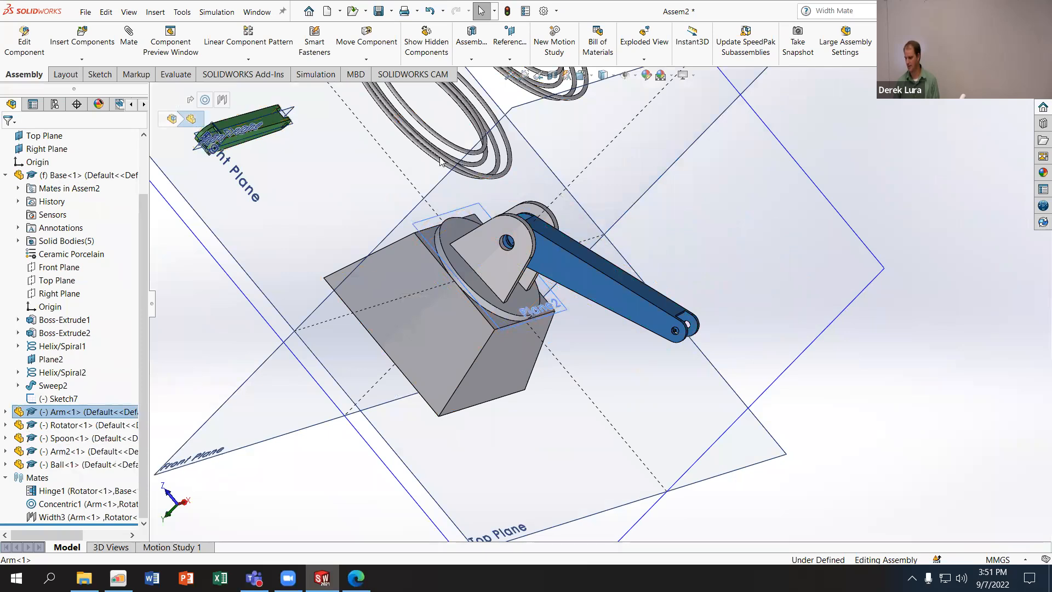
pyautogui.click(634, 76)
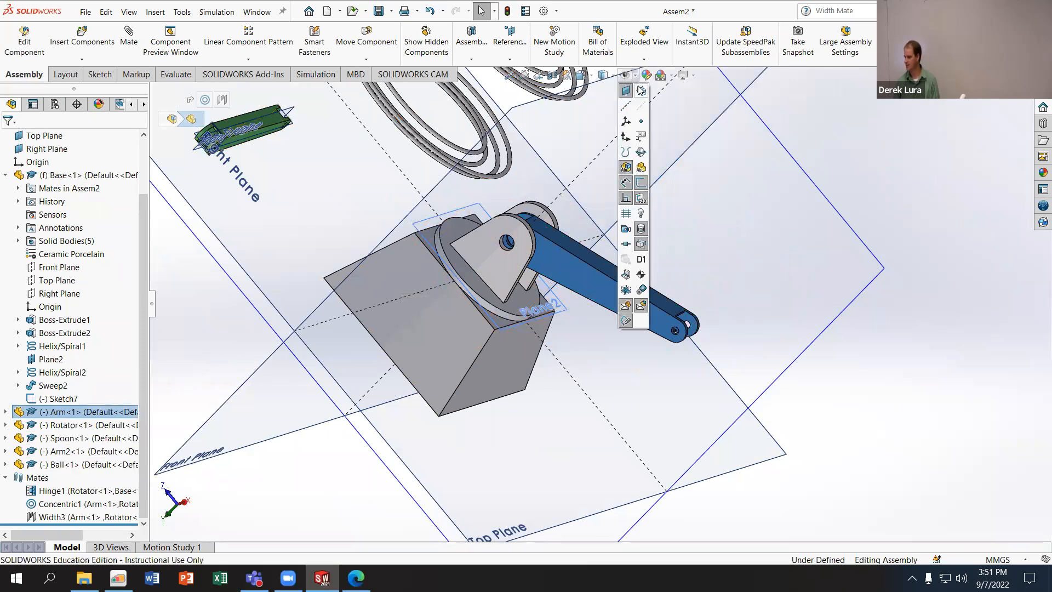
pyautogui.click(641, 91)
pyautogui.click(749, 356)
pyautogui.moveTo(698, 332); pyautogui.dragTo(395, 258, button='middle')
pyautogui.click(700, 337)
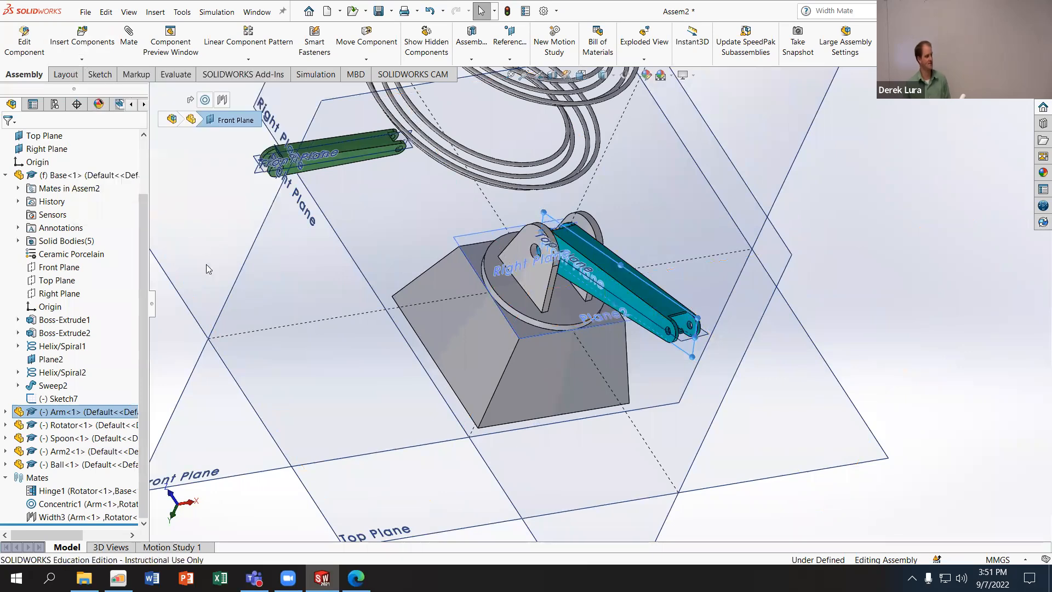
pyautogui.click(174, 338)
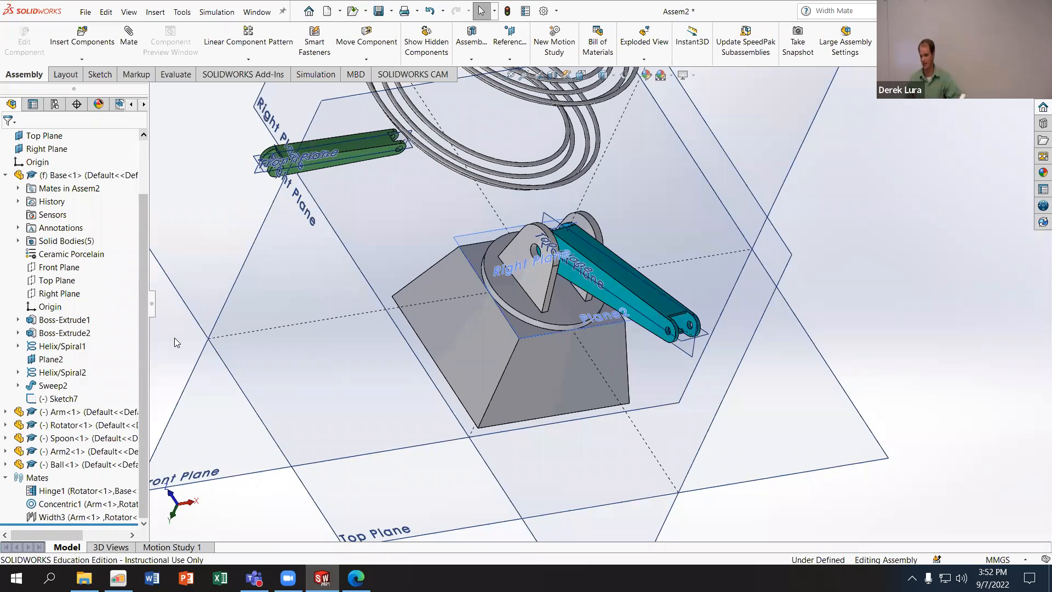
# - Add a Concentric mate between the hole at the Arm's free end and the hole at one end of Arm2
pyautogui.scroll(-3, 158, 132)
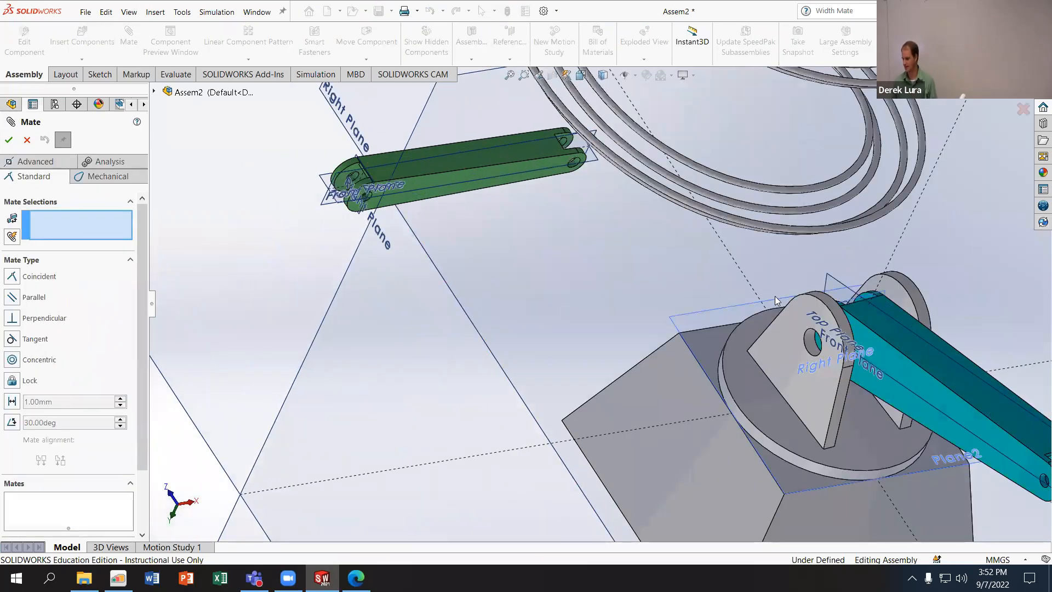
pyautogui.scroll(5, 929, 365)
pyautogui.scroll(-8, 616, 272)
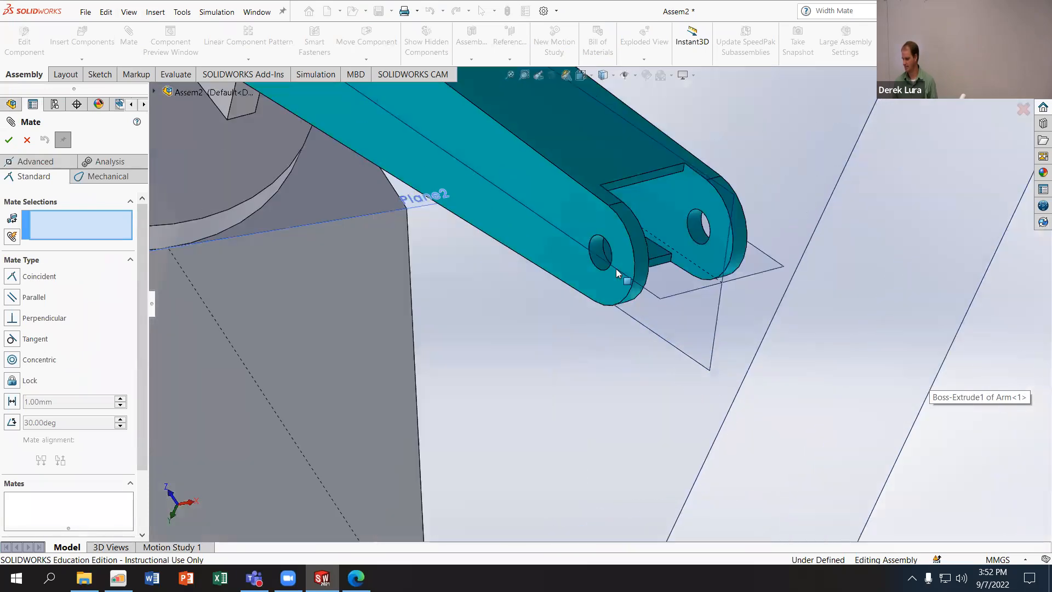
pyautogui.click(591, 250)
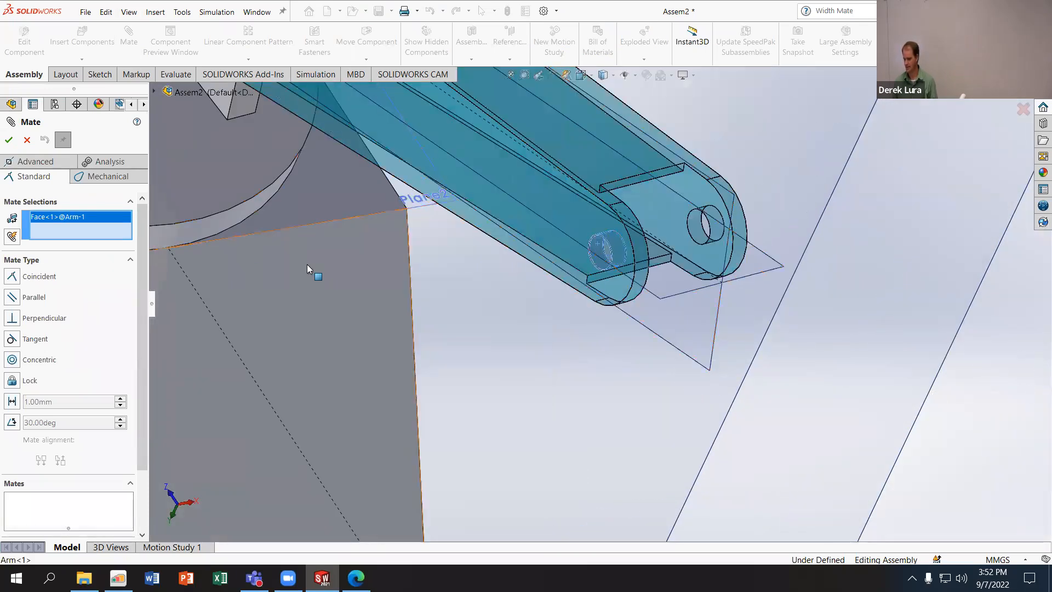
pyautogui.scroll(5, 369, 207)
pyautogui.scroll(-10, 398, 206)
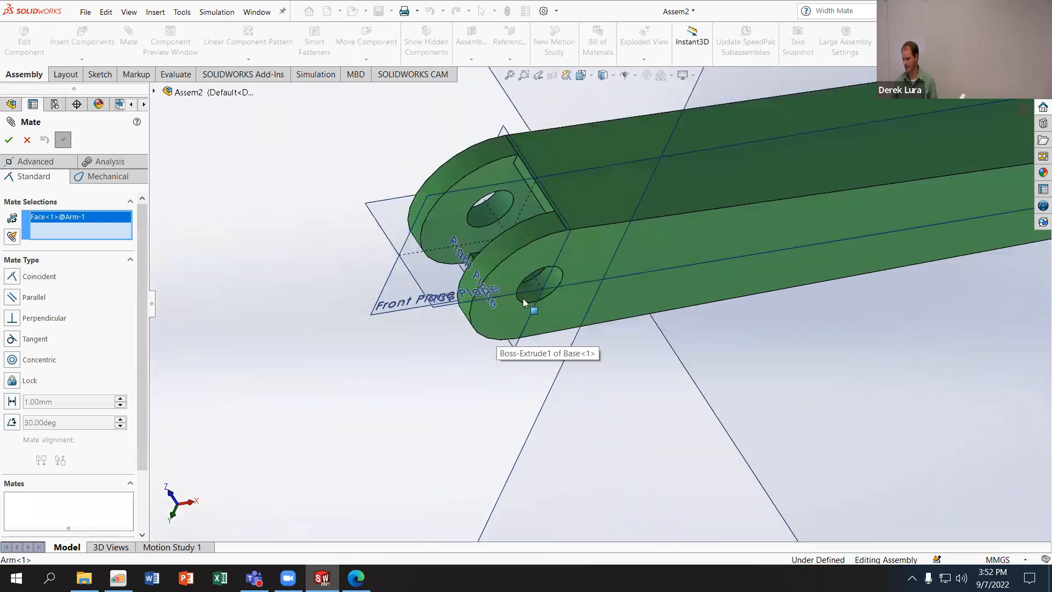
pyautogui.click(546, 292)
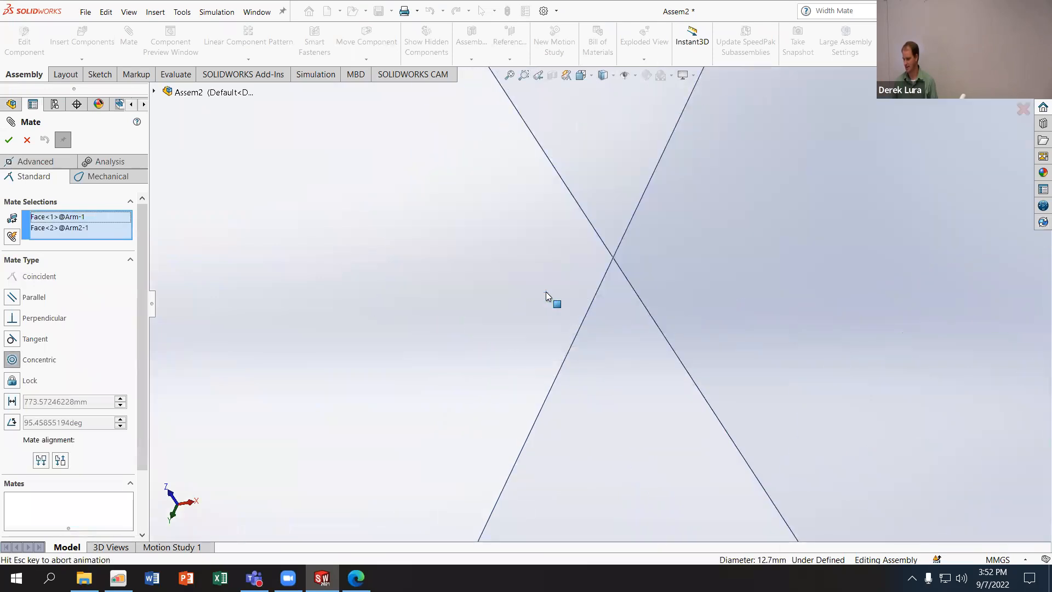
pyautogui.scroll(10, 792, 347)
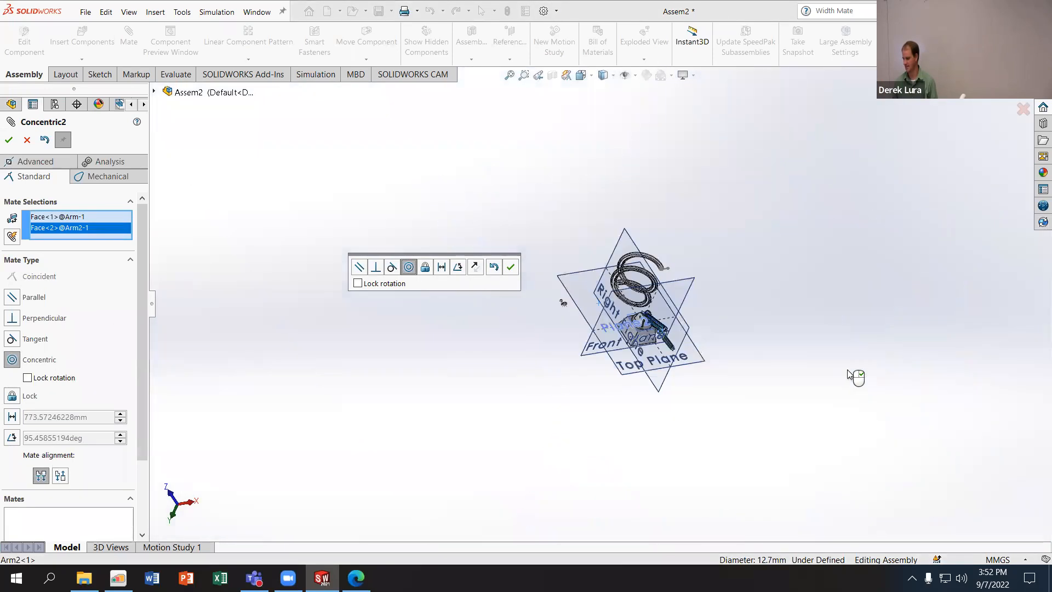
pyautogui.scroll(-10, 553, 285)
pyautogui.scroll(-3, 324, 328)
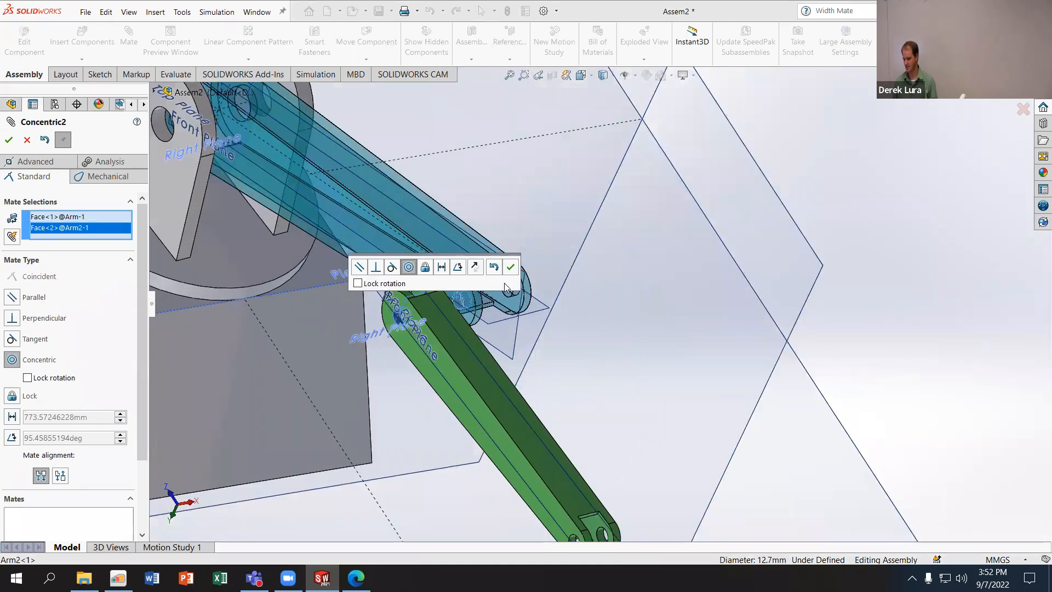
pyautogui.click(511, 268)
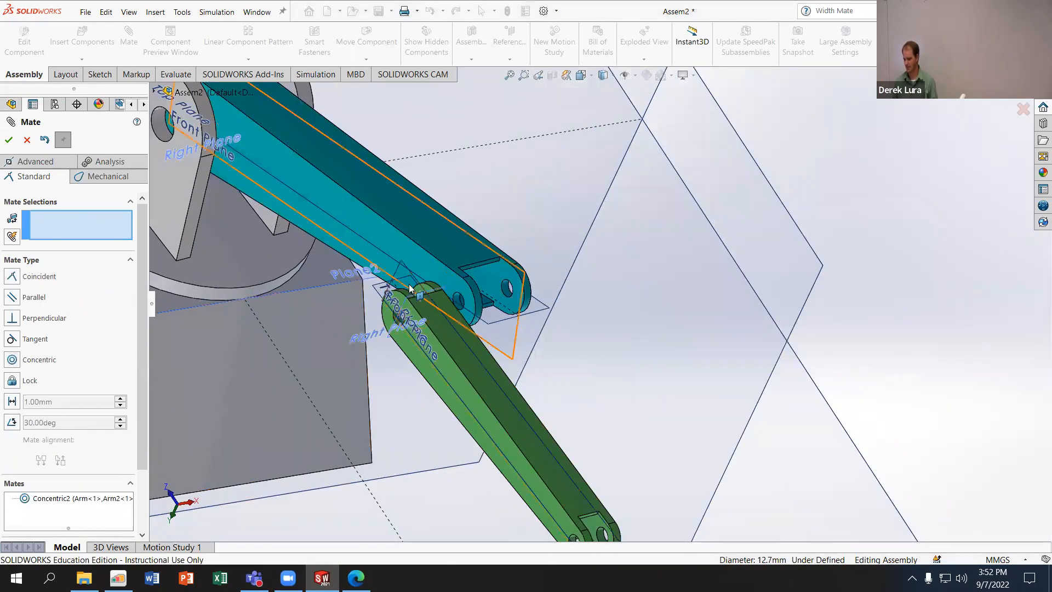
# - Try a Coincident mate between the Front Planes of Arm2 and the Arm, picking both planes directly on the model
pyautogui.moveTo(499, 364); pyautogui.dragTo(383, 329, button='middle')
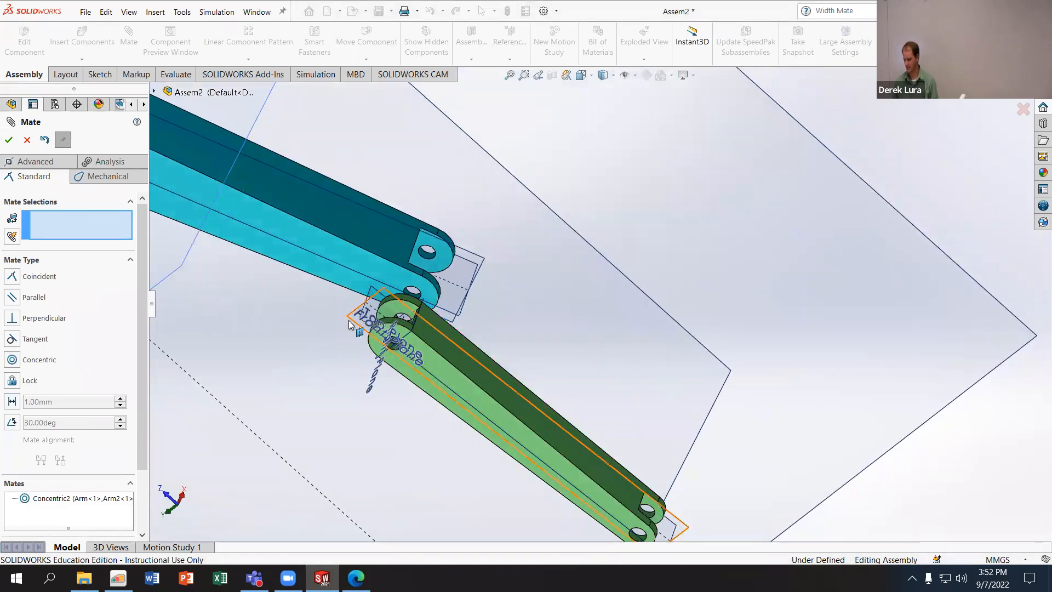
pyautogui.click(353, 324)
pyautogui.moveTo(559, 266); pyautogui.dragTo(477, 247, button='middle')
pyautogui.scroll(3, 416, 246)
pyautogui.scroll(-5, 415, 243)
pyautogui.moveTo(555, 233); pyautogui.dragTo(554, 189, button='middle')
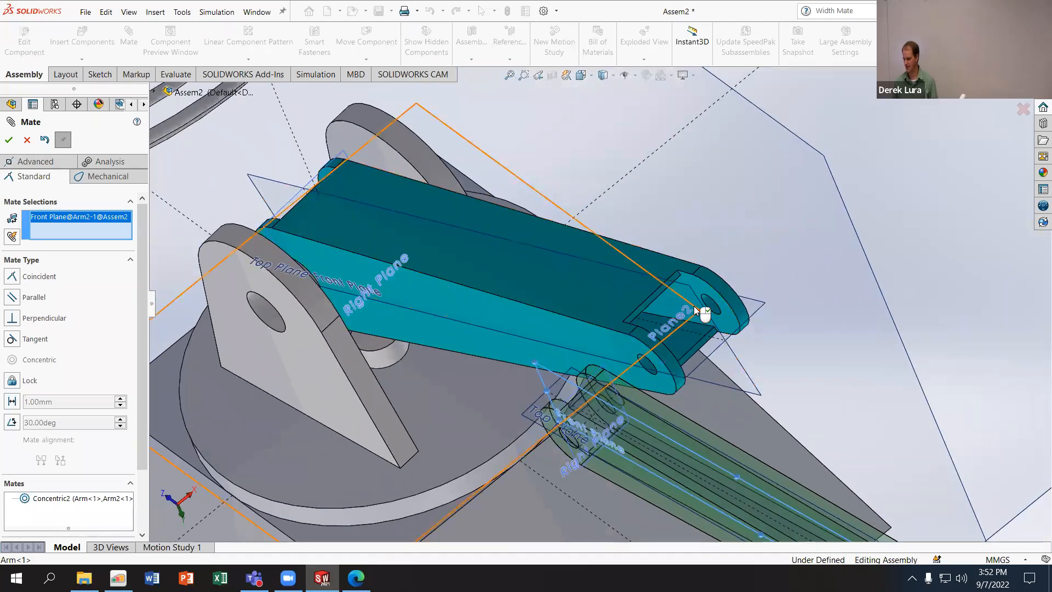
pyautogui.click(746, 373)
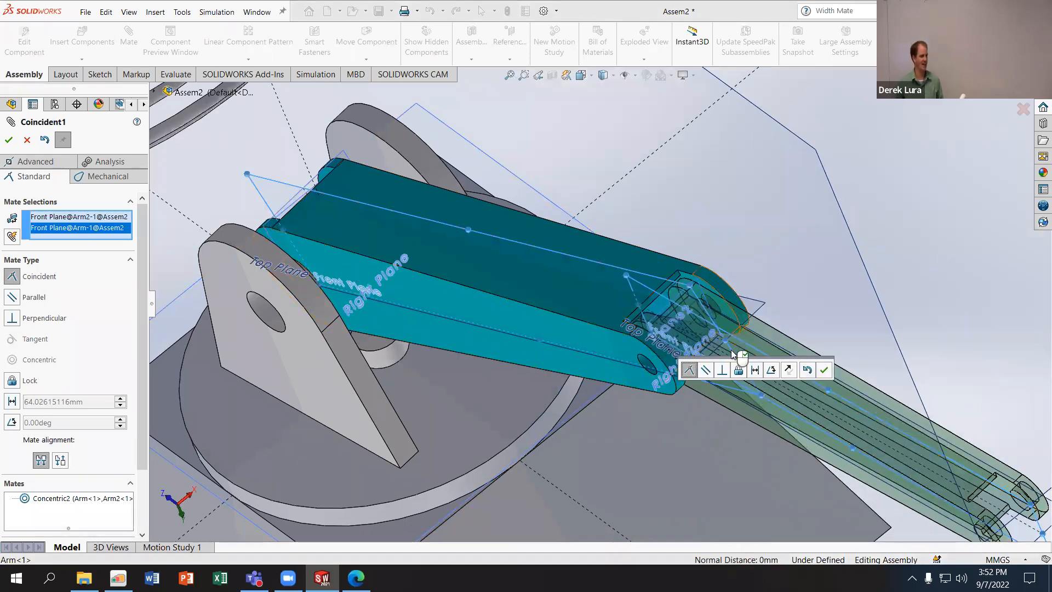
pyautogui.click(807, 370)
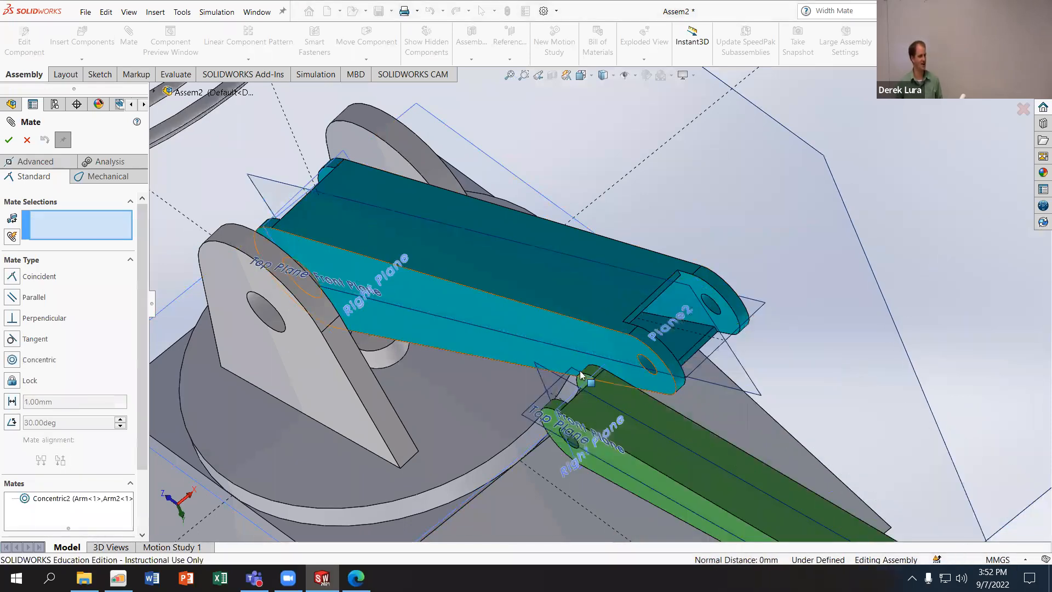
# - Add a Coincident mate between the Arm's Front Plane and Arm2's Front Plane, choosing both planes from the feature tree
pyautogui.scroll(5, 698, 336)
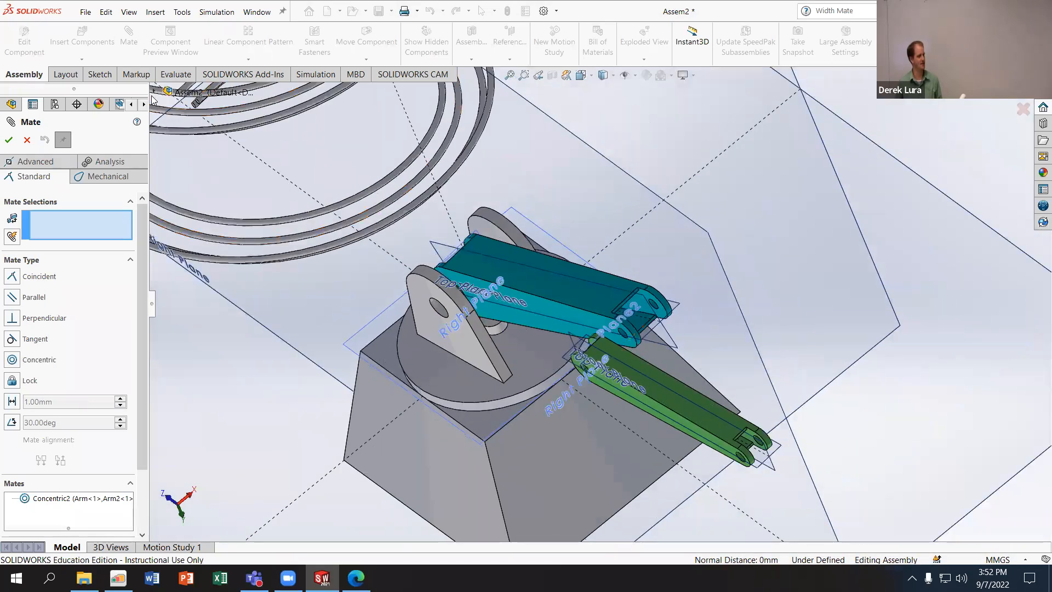
pyautogui.click(155, 92)
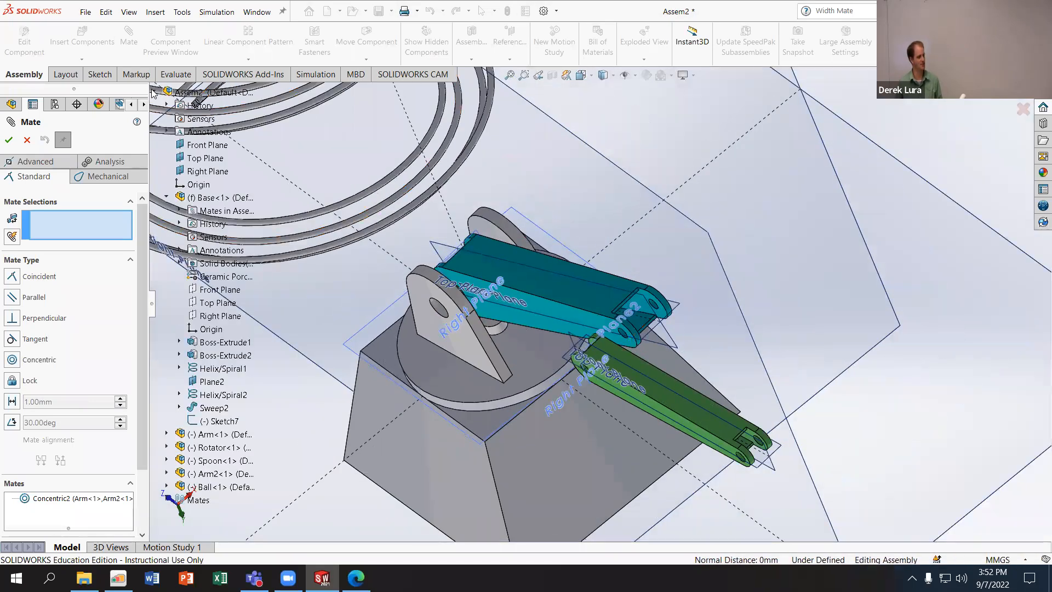
pyautogui.click(166, 198)
pyautogui.click(167, 211)
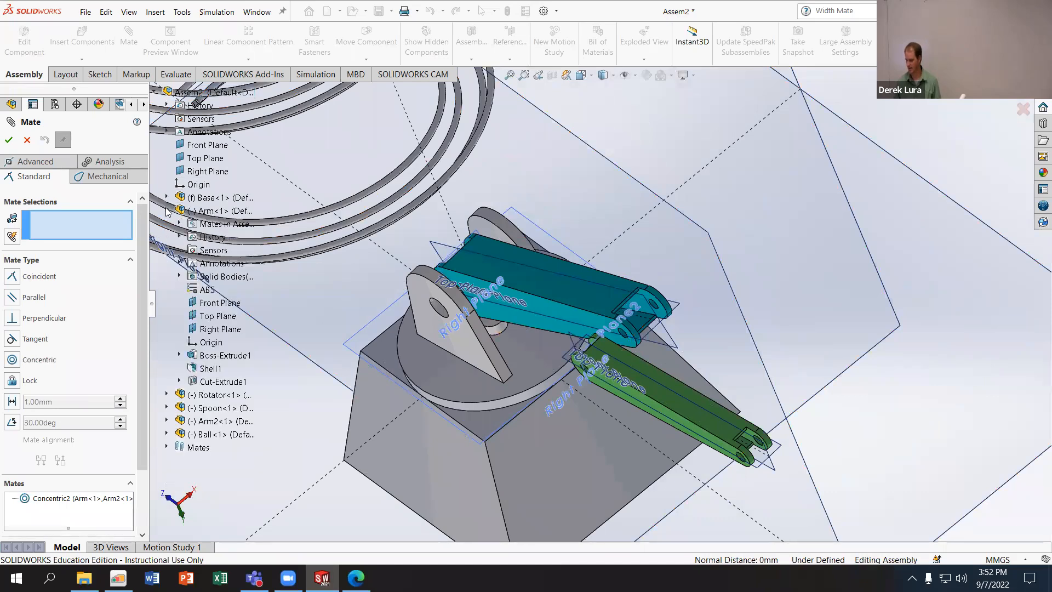
pyautogui.click(224, 304)
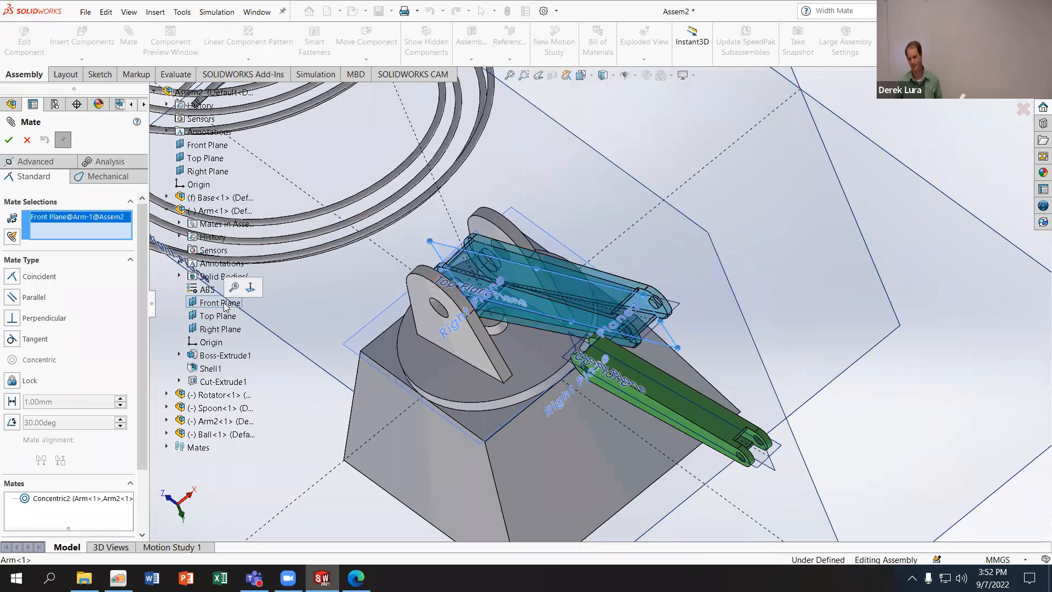
pyautogui.click(167, 211)
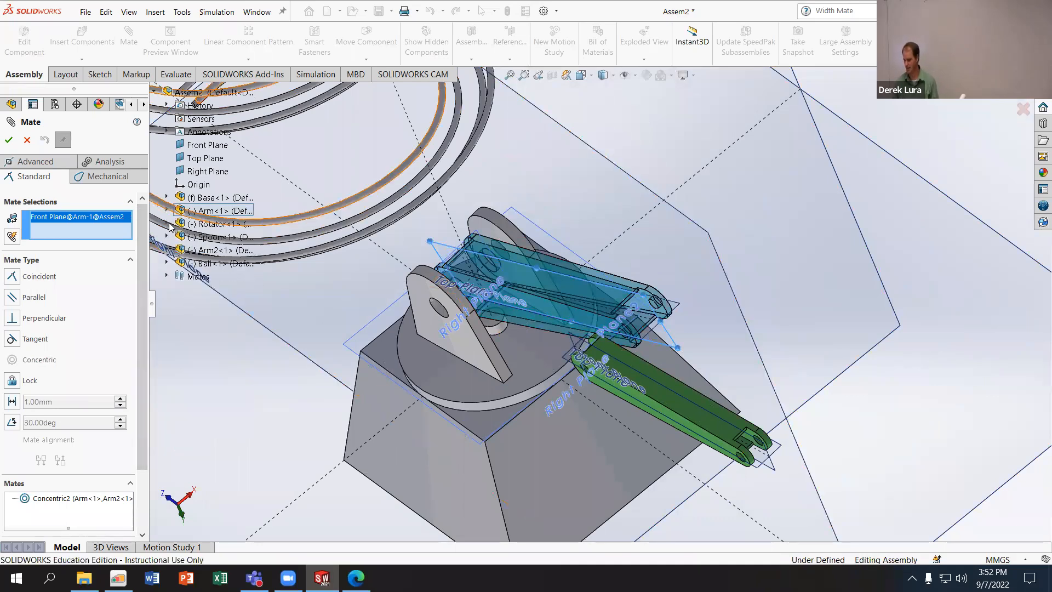
pyautogui.click(167, 250)
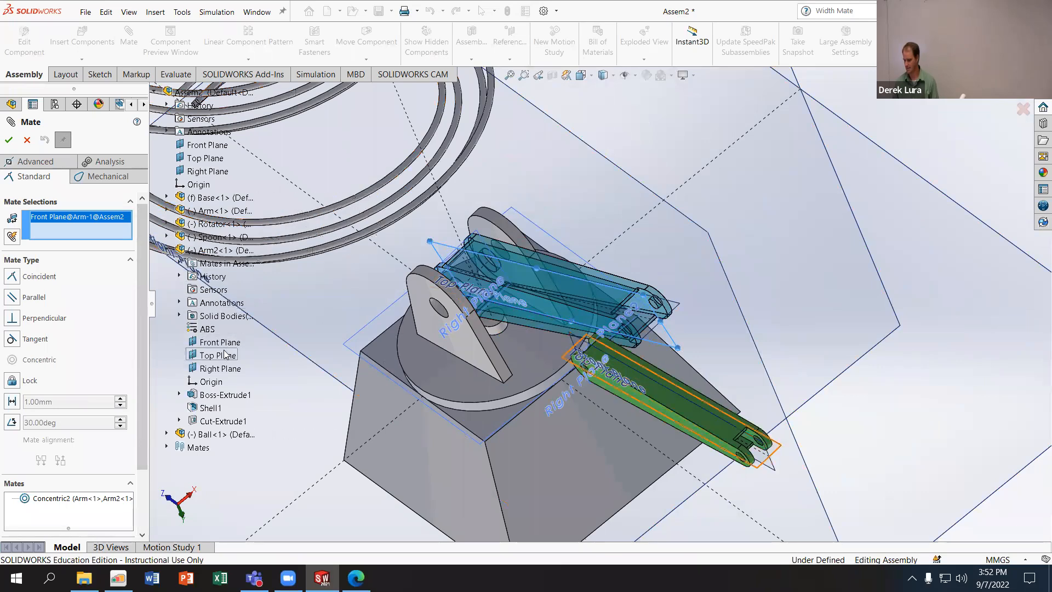
pyautogui.click(221, 342)
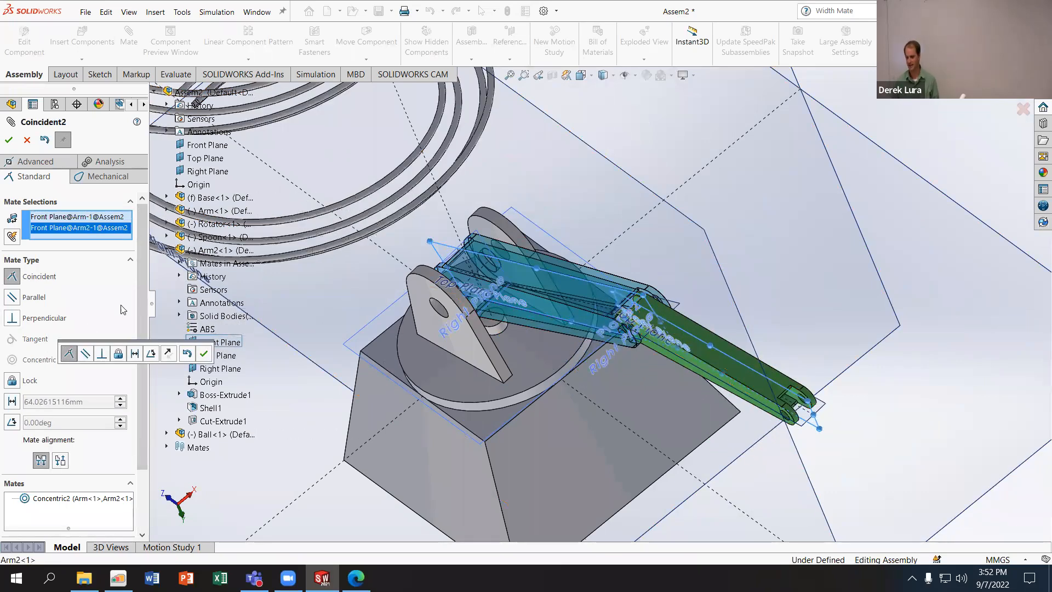
pyautogui.click(204, 354)
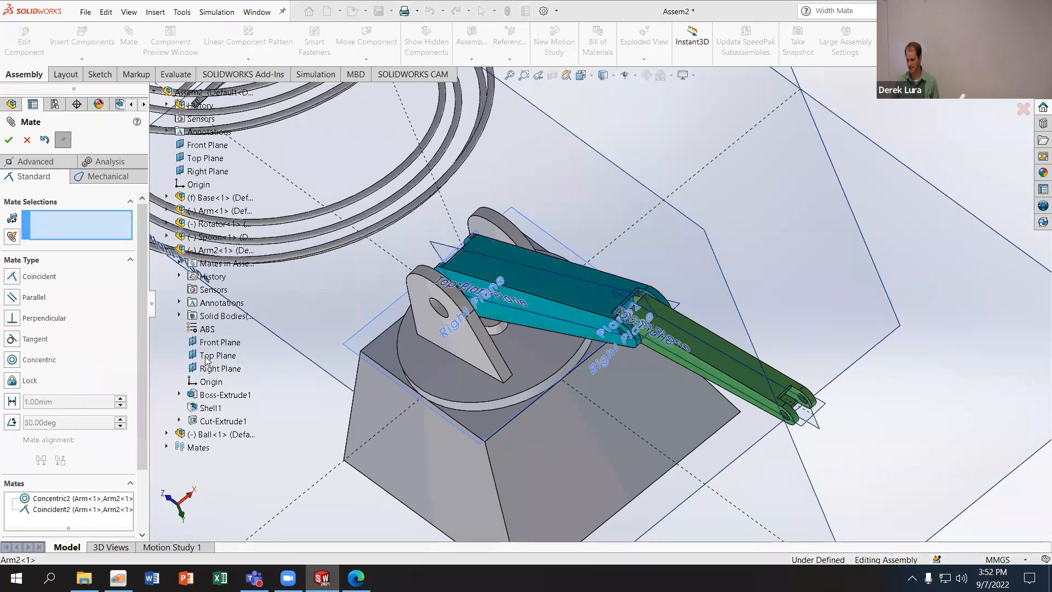
# - Hide the primary planes of the assembly and of the Arm, and leave the Mate command without mating their faces
pyautogui.click(634, 75)
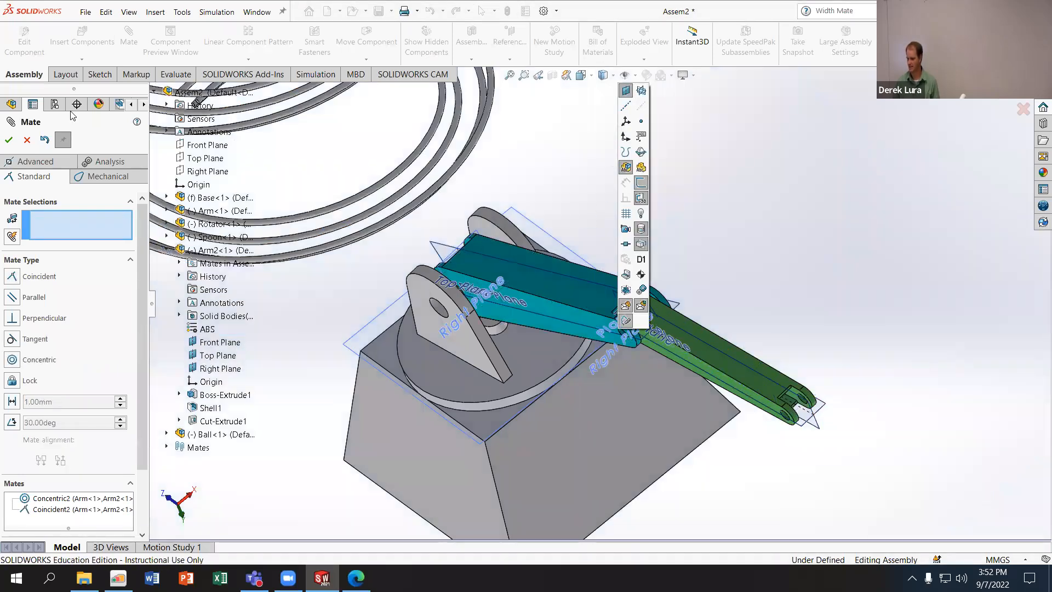
pyautogui.click(553, 293)
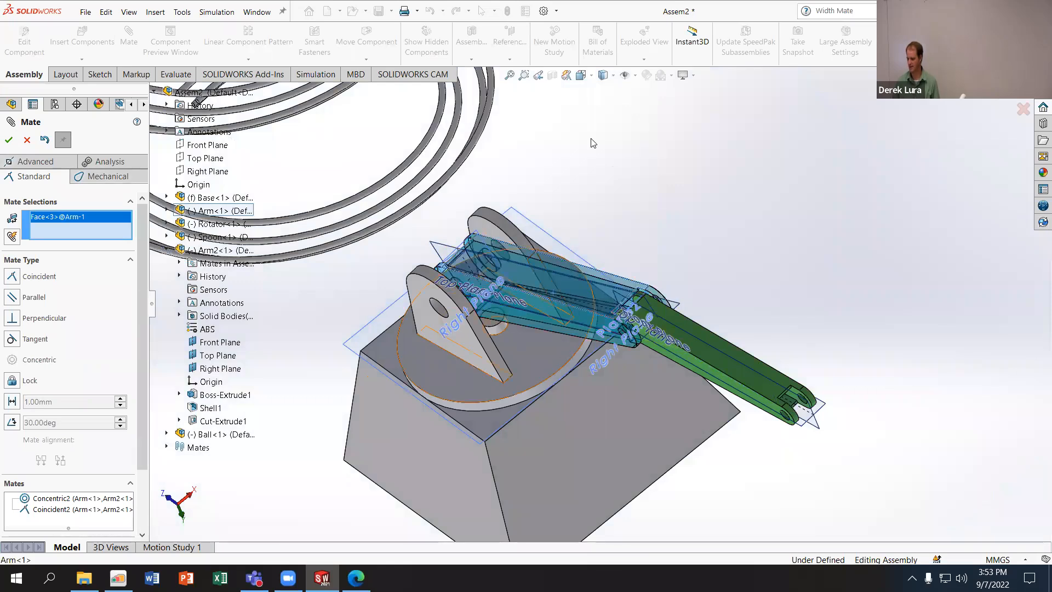
pyautogui.click(636, 76)
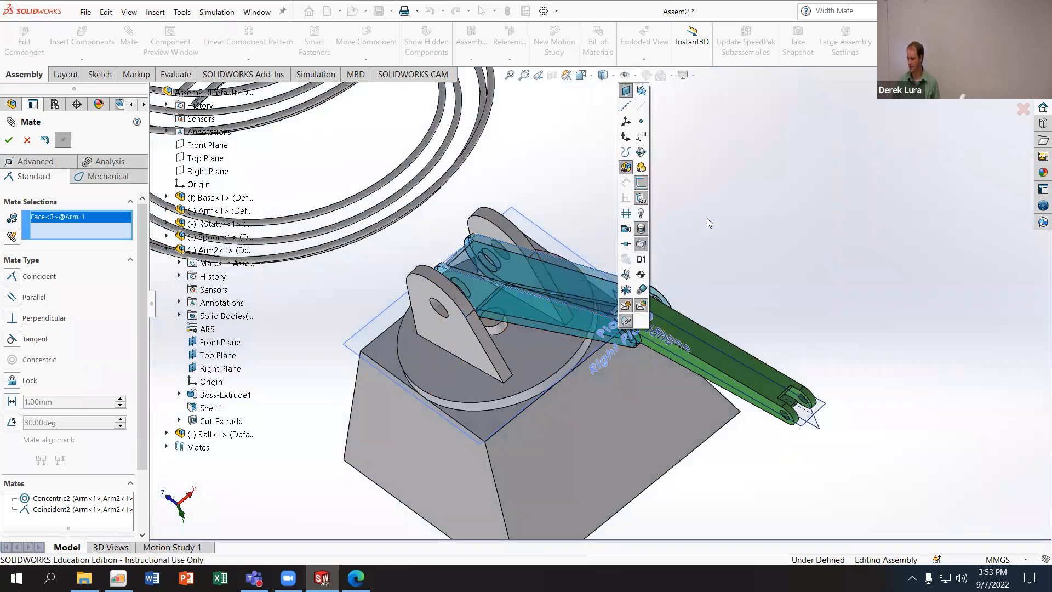
pyautogui.click(701, 339)
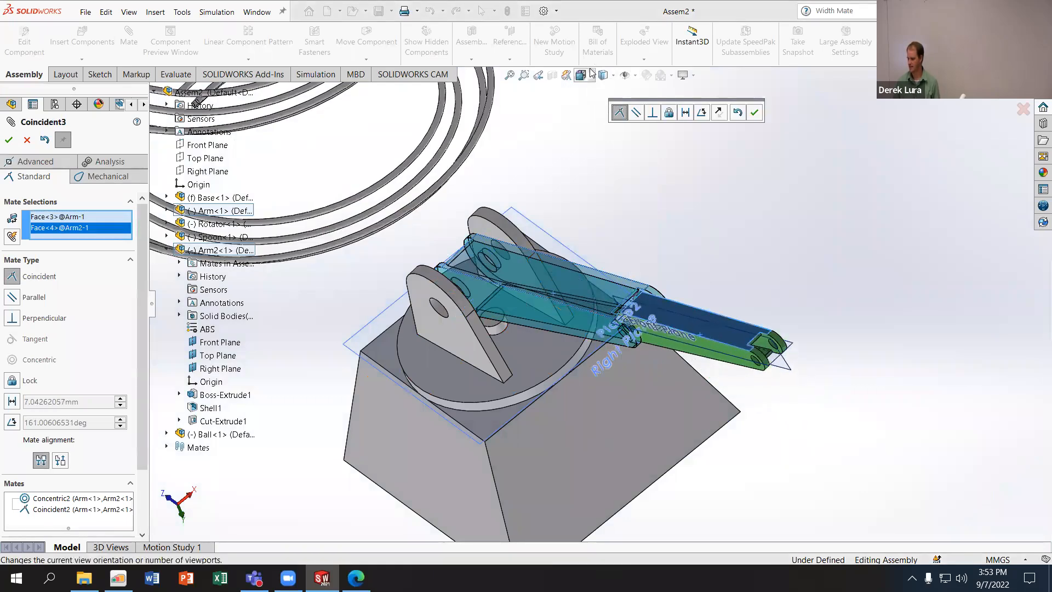
pyautogui.click(755, 112)
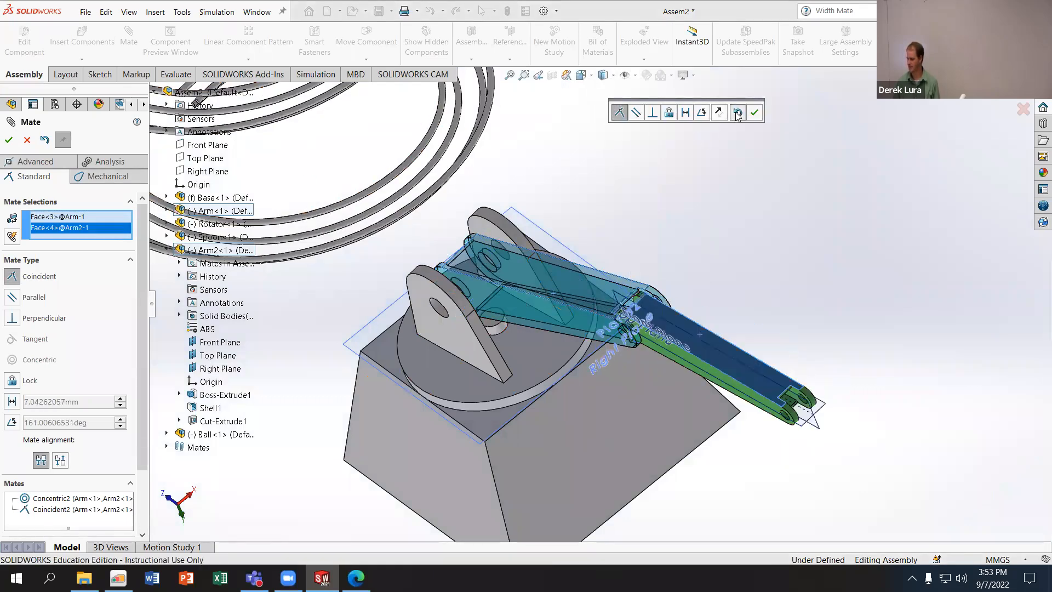
pyautogui.click(9, 140)
pyautogui.scroll(5, 17, 143)
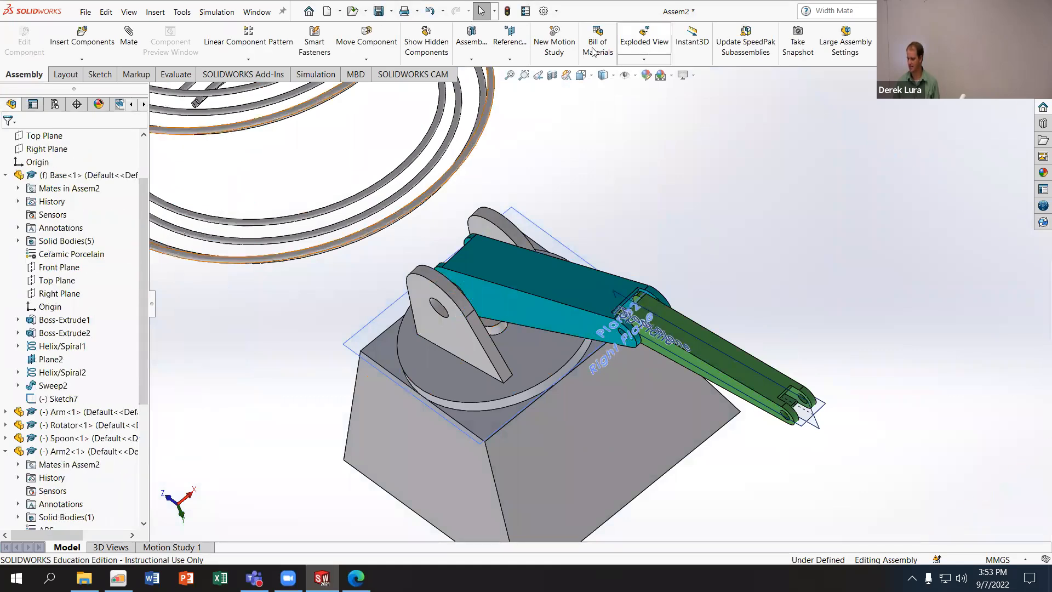
# - Hide the primary planes of Arm2
pyautogui.click(700, 332)
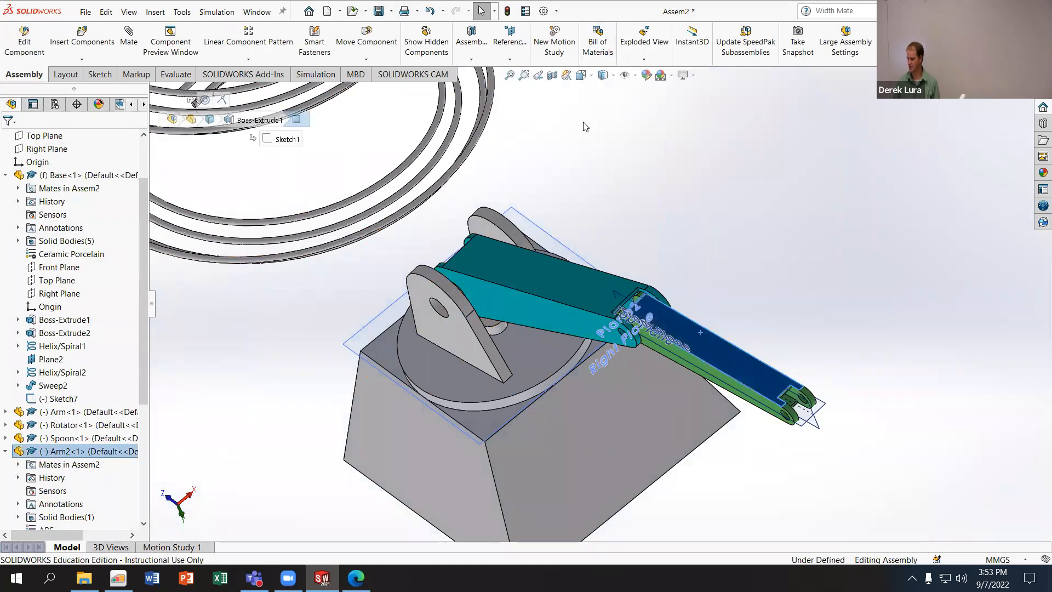
pyautogui.click(635, 76)
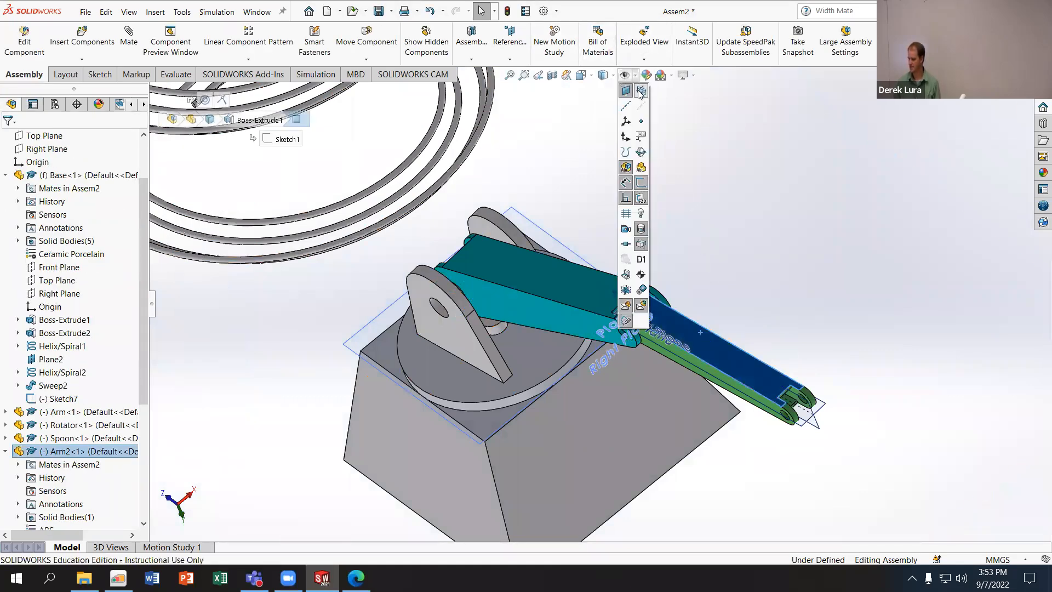
pyautogui.click(641, 167)
pyautogui.moveTo(657, 202); pyautogui.dragTo(697, 176, button='middle')
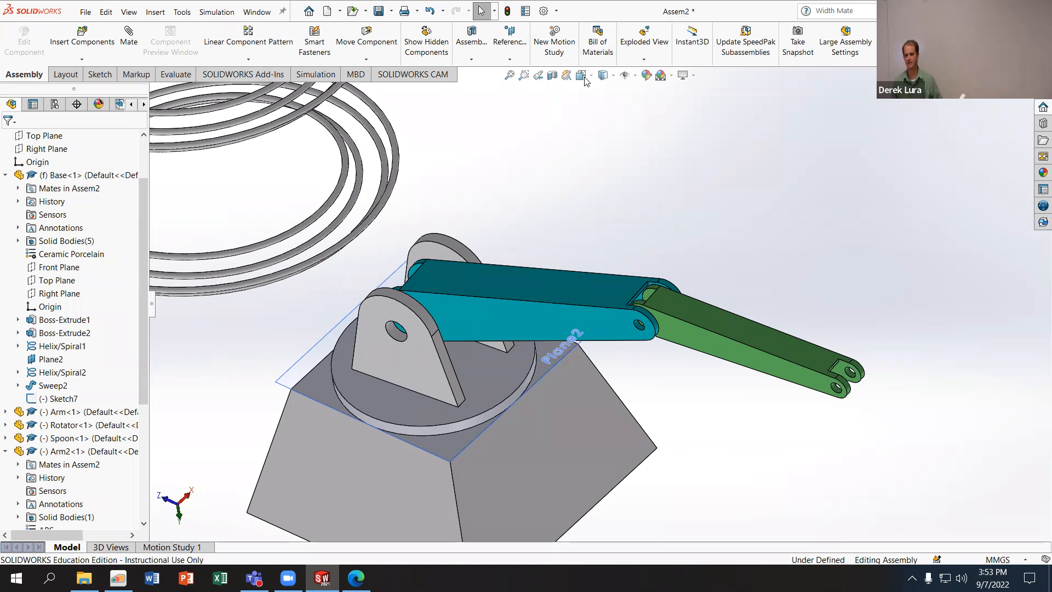
# - Suppress the Coincident2 mate between the Arm and Arm2, and pull Arm2 away from the end of the Arm
pyautogui.scroll(-5, 76, 493)
pyautogui.click(79, 517)
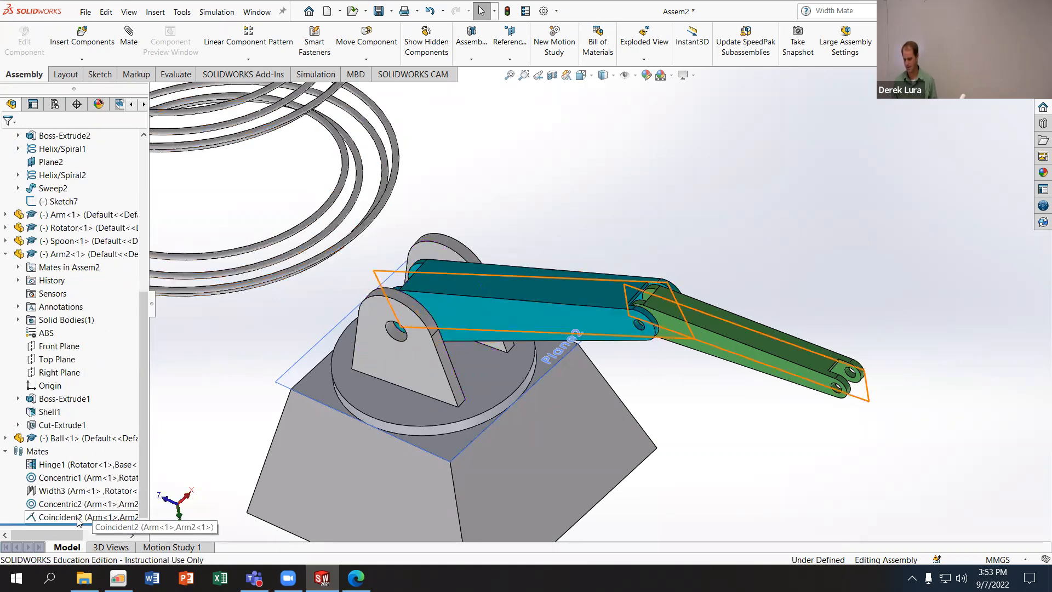
pyautogui.click(104, 486)
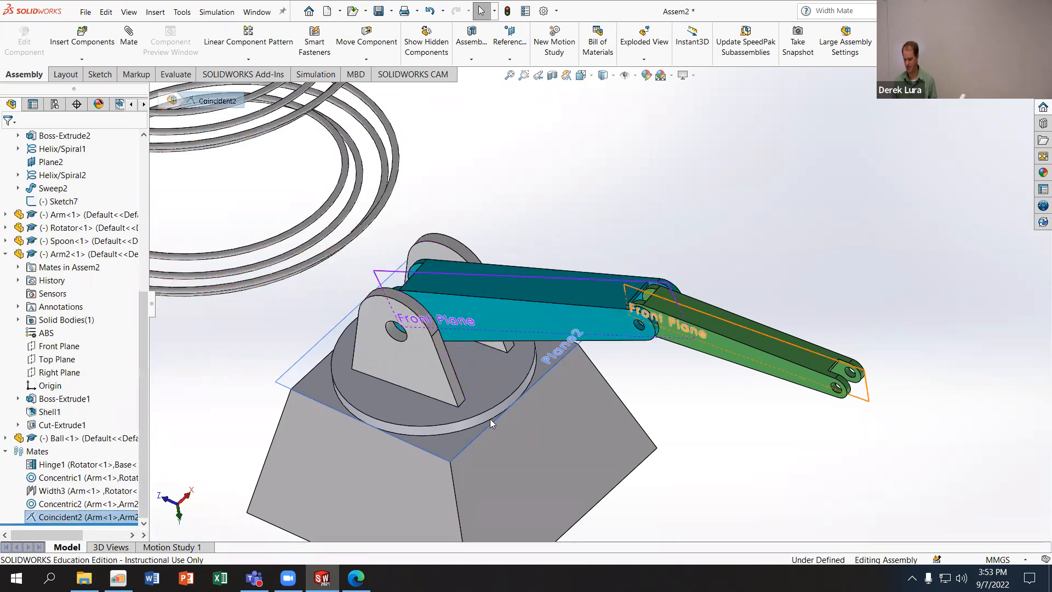
pyautogui.moveTo(699, 324); pyautogui.dragTo(603, 398)
pyautogui.click(451, 146)
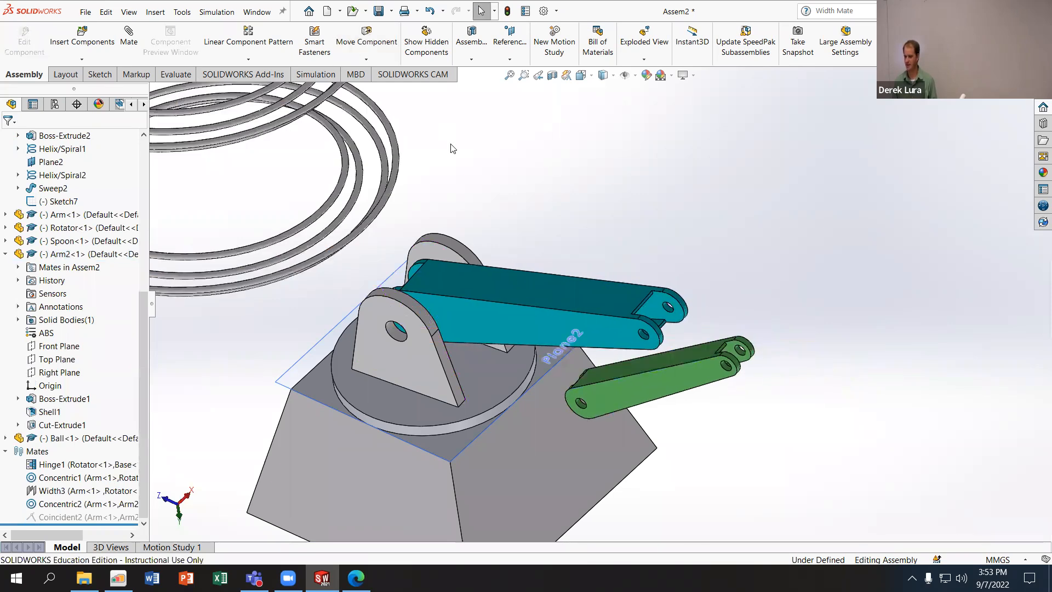
# - Start a centered Width mate and choose the Arm's two outer side faces as the width selections
pyautogui.click(129, 39)
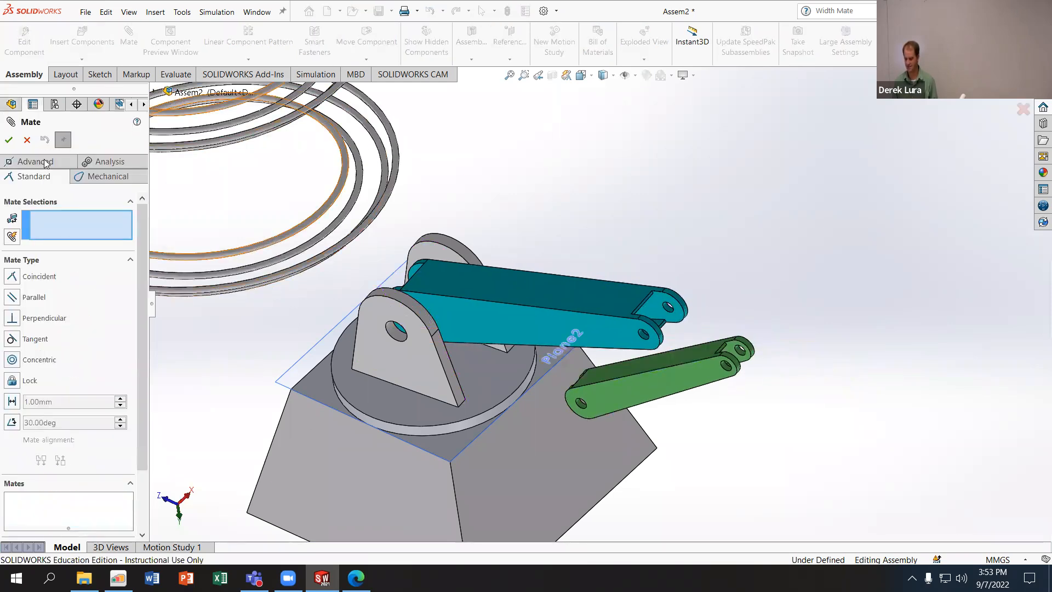
pyautogui.click(49, 167)
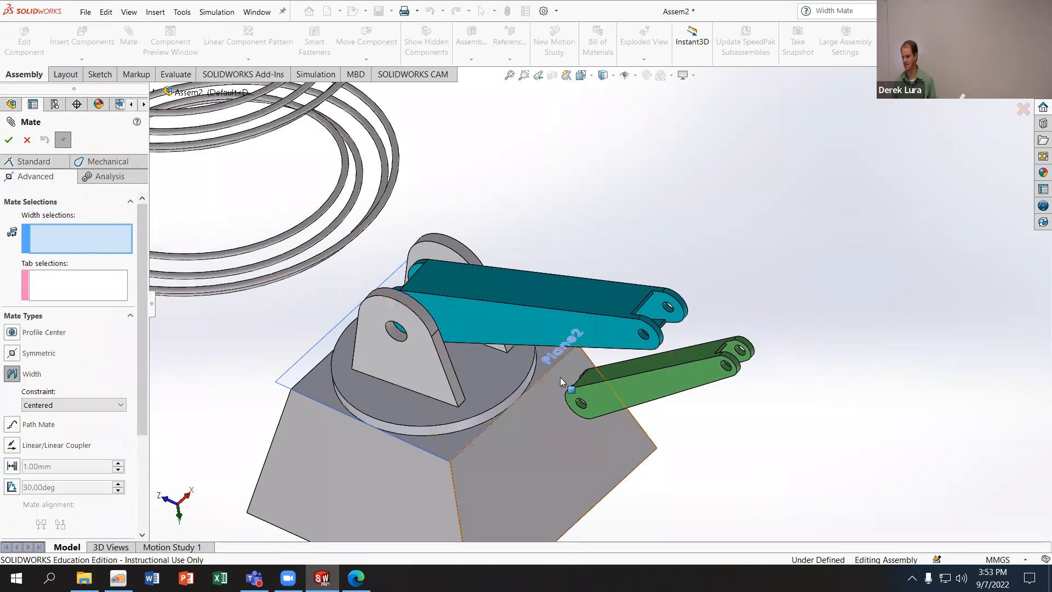
pyautogui.click(614, 333)
pyautogui.moveTo(670, 278); pyautogui.dragTo(699, 308, button='middle')
pyautogui.click(656, 266)
pyautogui.moveTo(927, 295); pyautogui.dragTo(872, 375, button='middle')
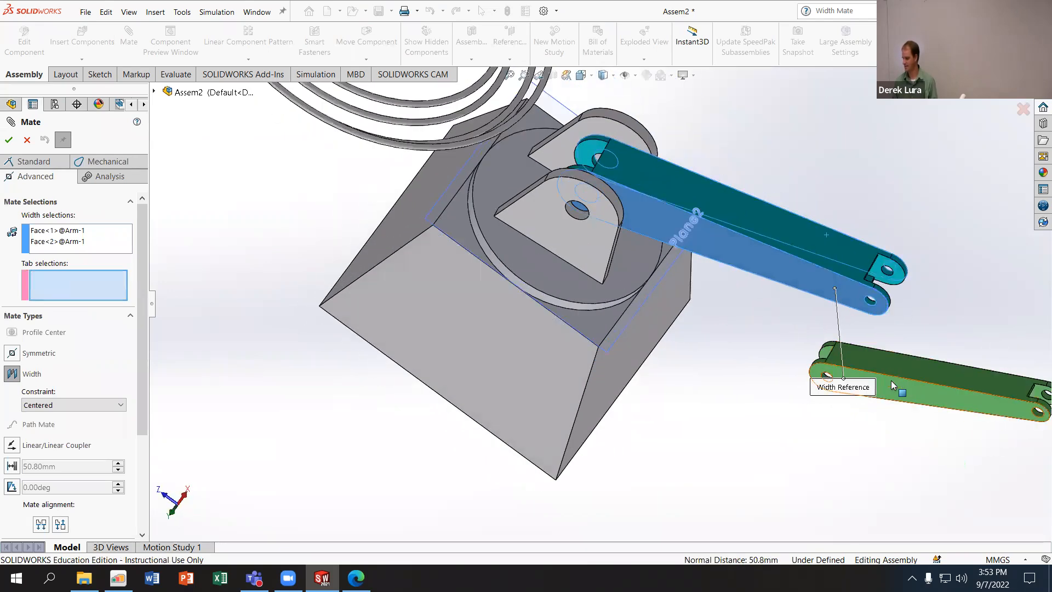
# - Choose Arm2's two outer side faces as the tab selections and accept the Width mate that centers Arm2 in the Arm
pyautogui.click(891, 381)
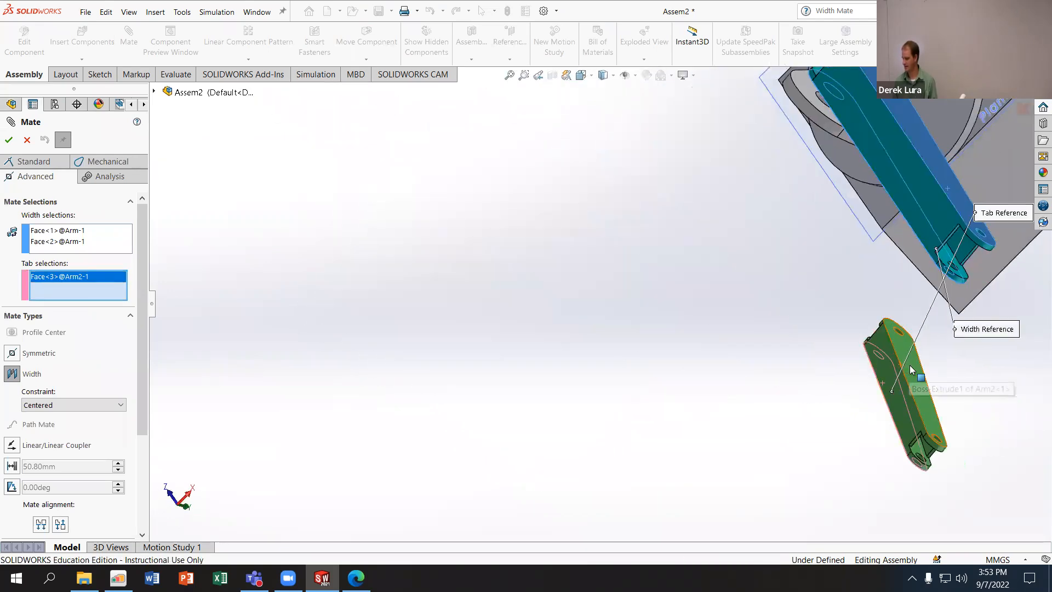
pyautogui.moveTo(685, 358); pyautogui.dragTo(745, 323, button='middle')
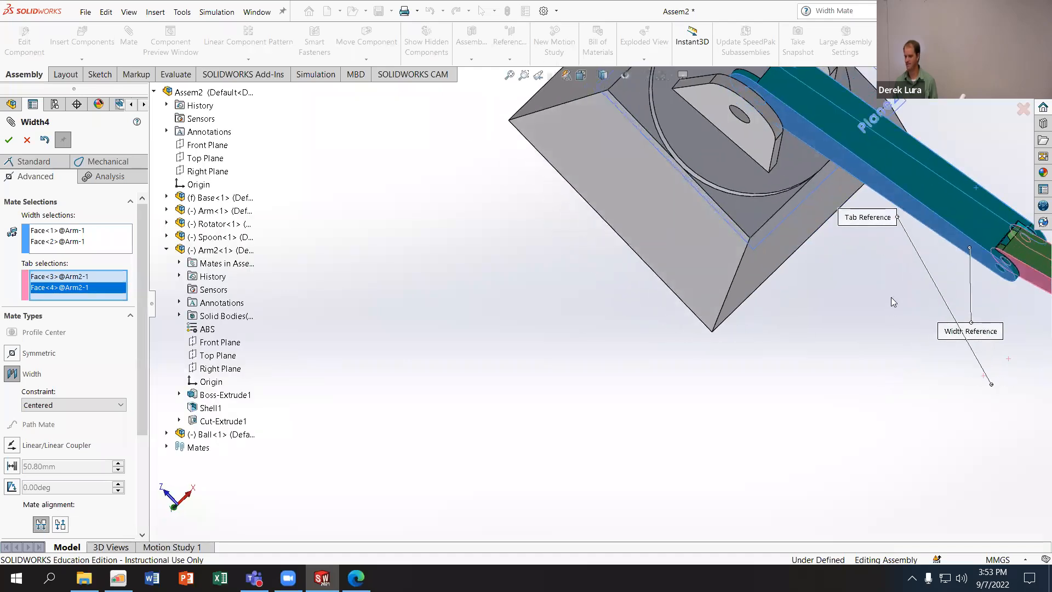
pyautogui.scroll(3, 909, 244)
pyautogui.scroll(-5, 910, 243)
pyautogui.moveTo(778, 274); pyautogui.dragTo(722, 301, button='middle')
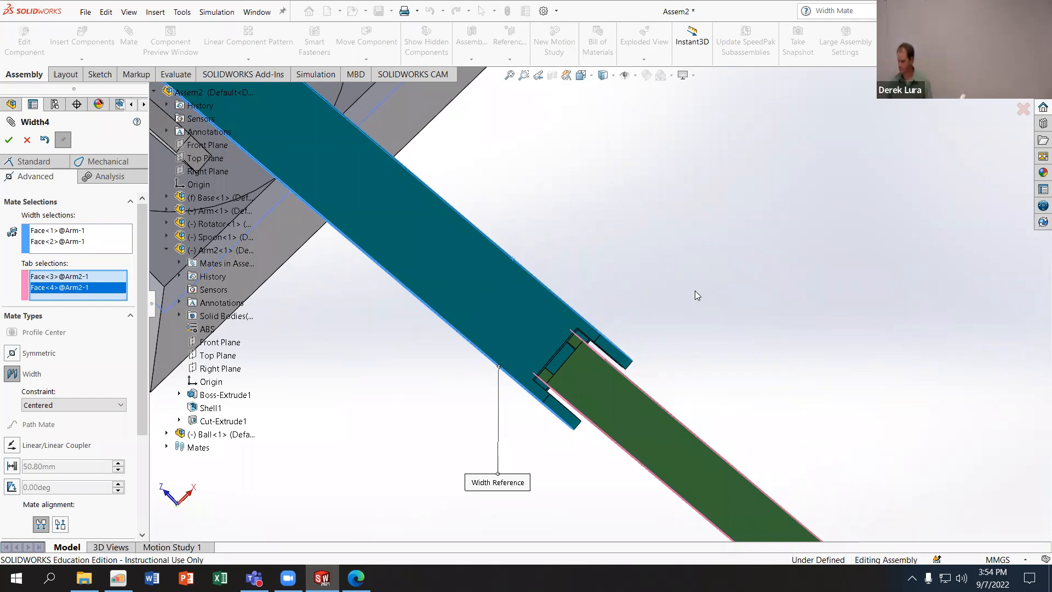
pyautogui.scroll(5, 685, 288)
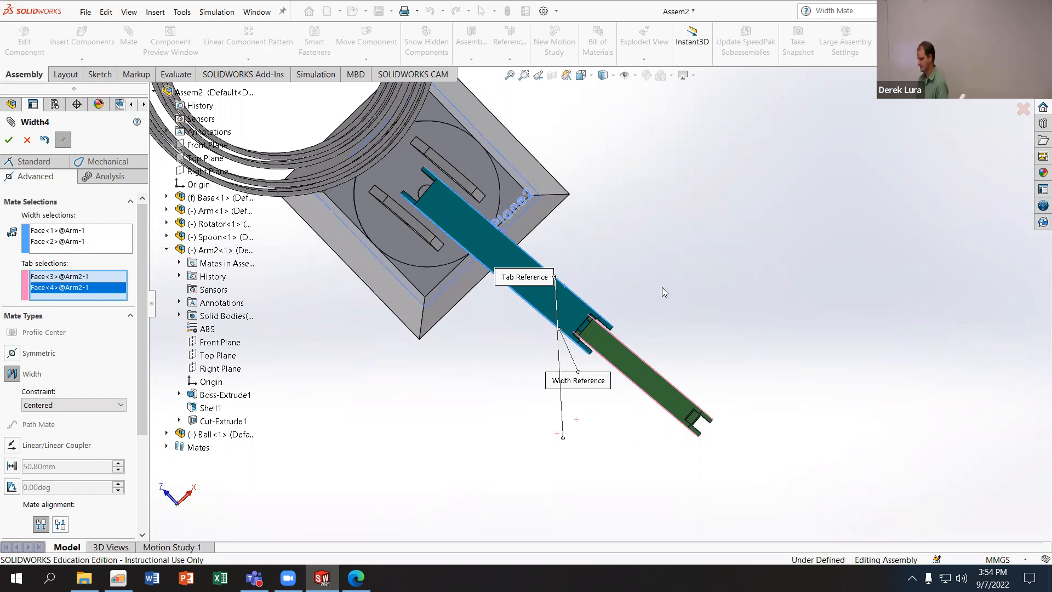
pyautogui.click(9, 141)
# - Swing the Arm and Arm2 to try out their motion, leave the Mate command and collapse Arm2 in the feature tree
pyautogui.scroll(4, 452, 383)
pyautogui.moveTo(452, 383); pyautogui.dragTo(463, 235, button='middle')
pyautogui.moveTo(600, 219); pyautogui.dragTo(614, 168)
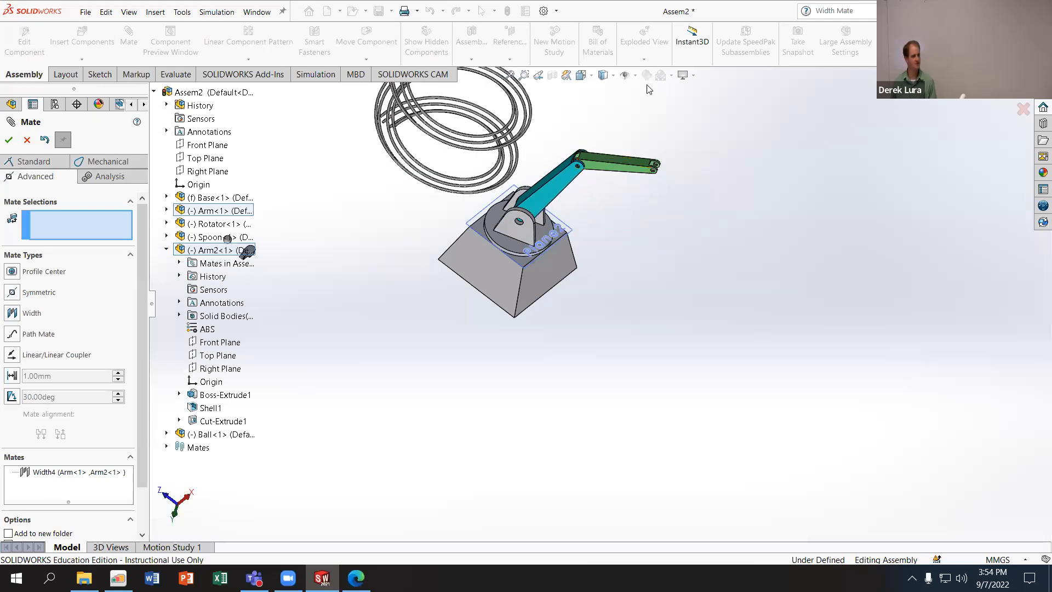
pyautogui.scroll(-3, 547, 173)
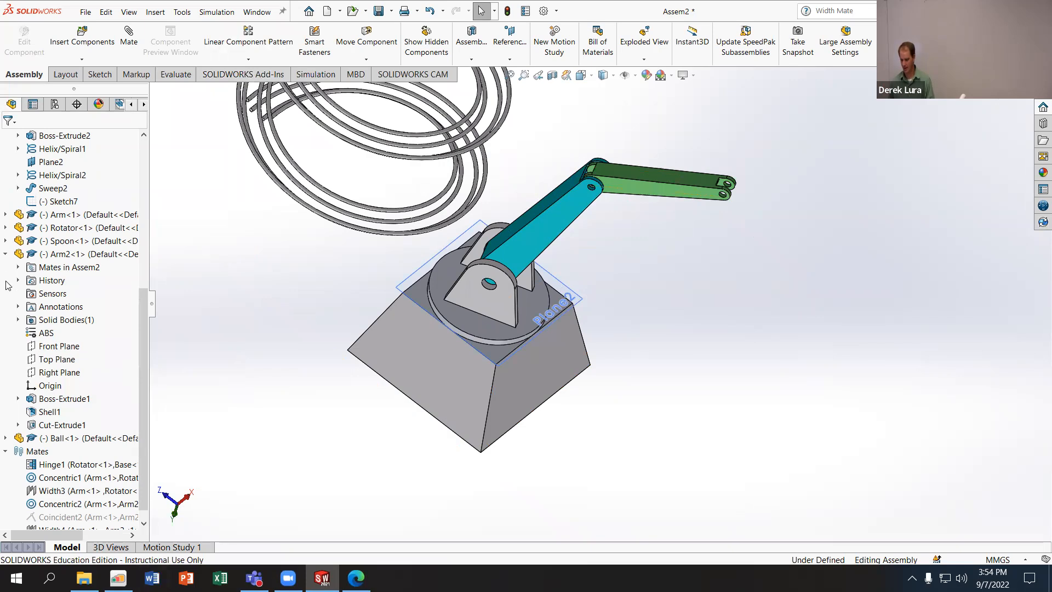
pyautogui.click(5, 254)
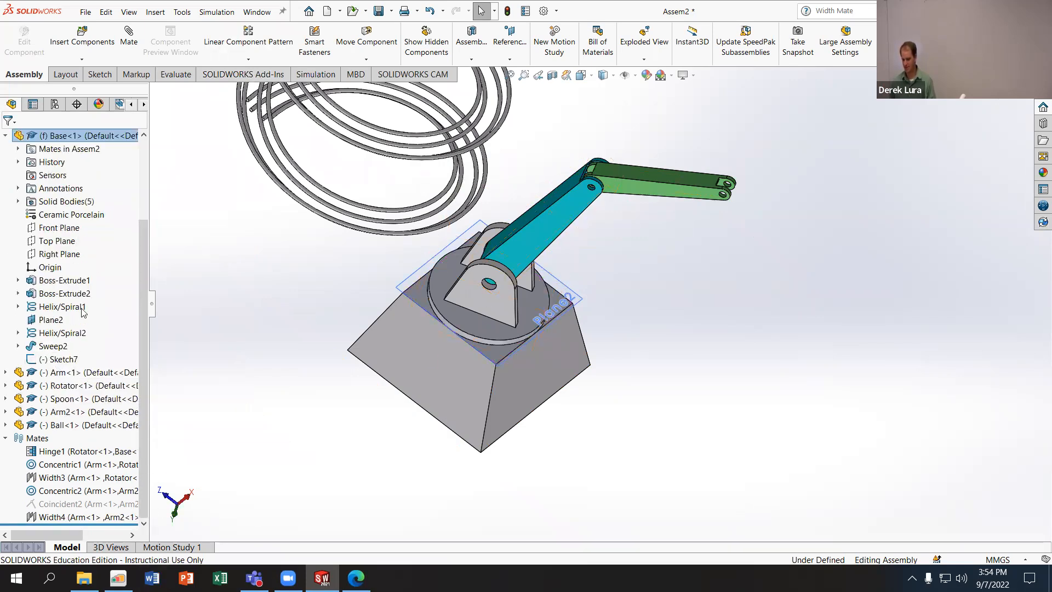
# - Try a Coincident mate between the flat face around the Spoon's bowl and the assembly's Top Plane
pyautogui.scroll(3, 542, 316)
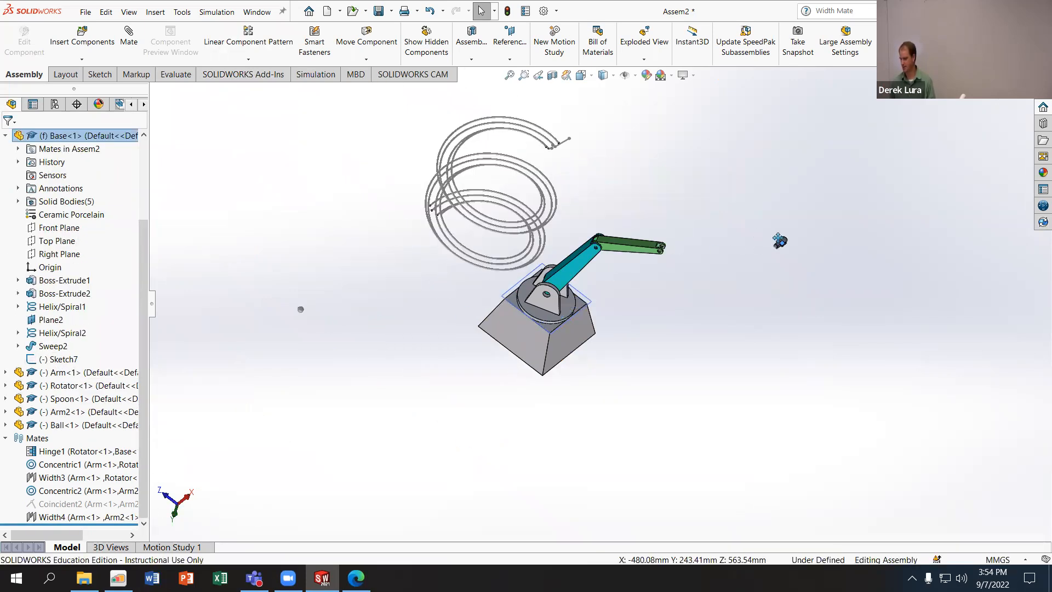
pyautogui.scroll(-5, 758, 246)
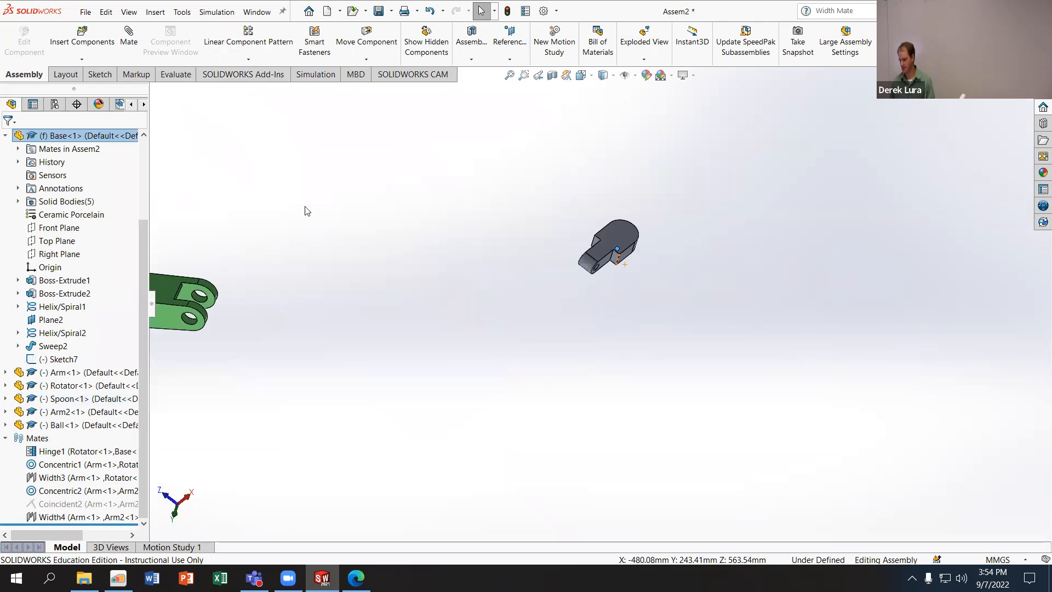
pyautogui.click(167, 127)
pyautogui.moveTo(448, 370); pyautogui.dragTo(519, 312, button='middle')
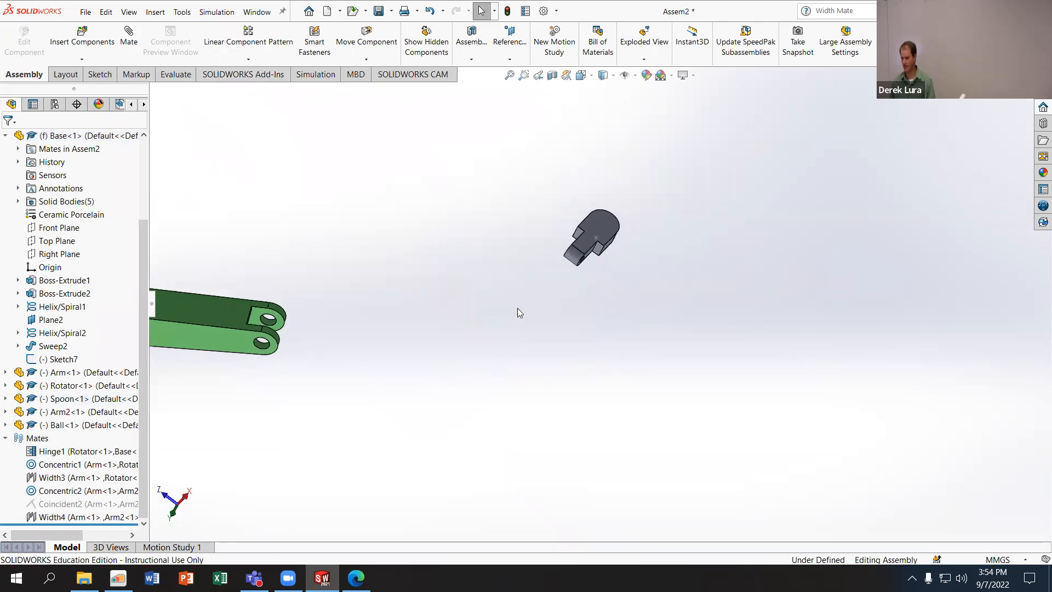
pyautogui.moveTo(498, 273); pyautogui.dragTo(585, 437, button='middle')
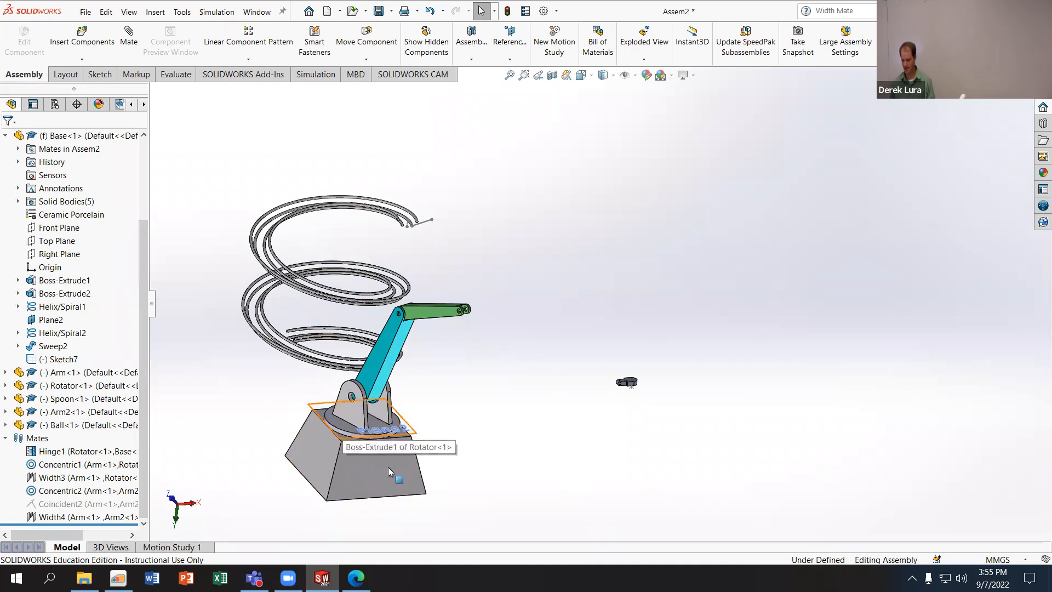
pyautogui.moveTo(626, 406); pyautogui.dragTo(624, 393, button='middle')
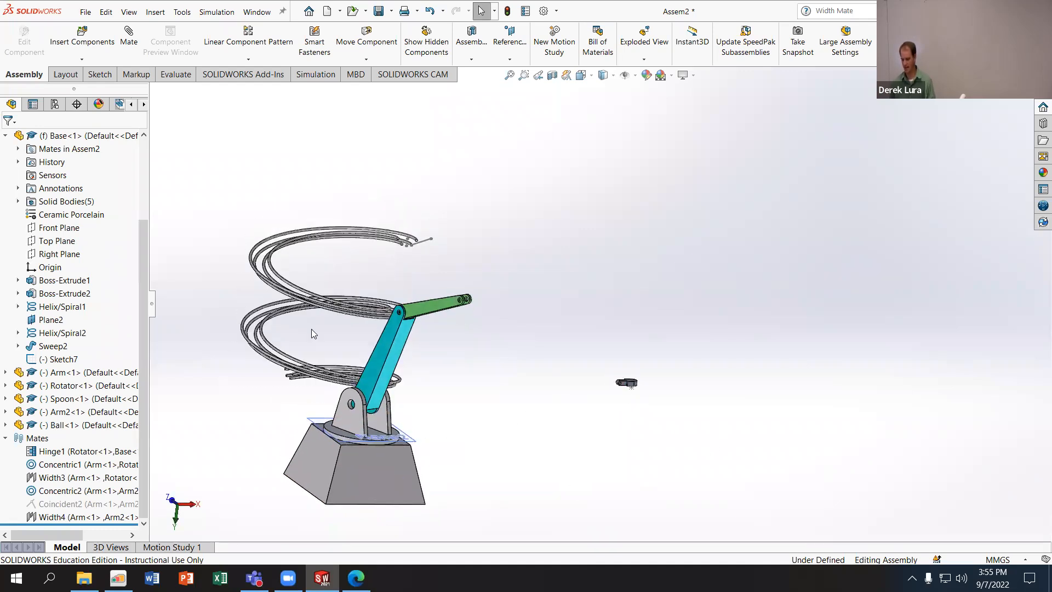
pyautogui.click(128, 36)
pyautogui.moveTo(560, 405); pyautogui.dragTo(621, 440, button='middle')
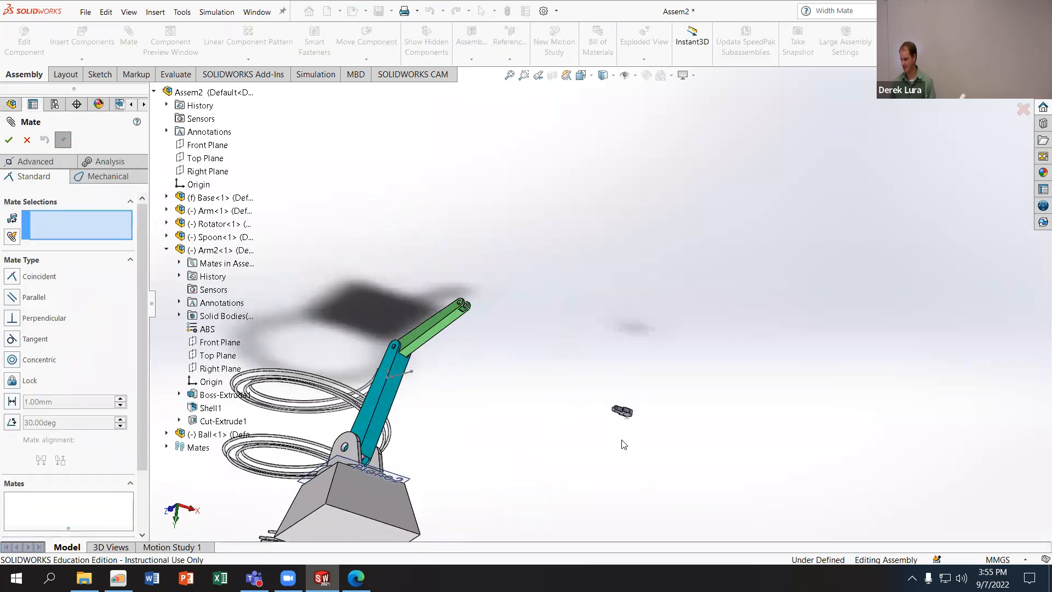
pyautogui.scroll(-8, 622, 441)
pyautogui.click(605, 183)
pyautogui.scroll(6, 600, 286)
pyautogui.moveTo(569, 351); pyautogui.dragTo(482, 455, button='middle')
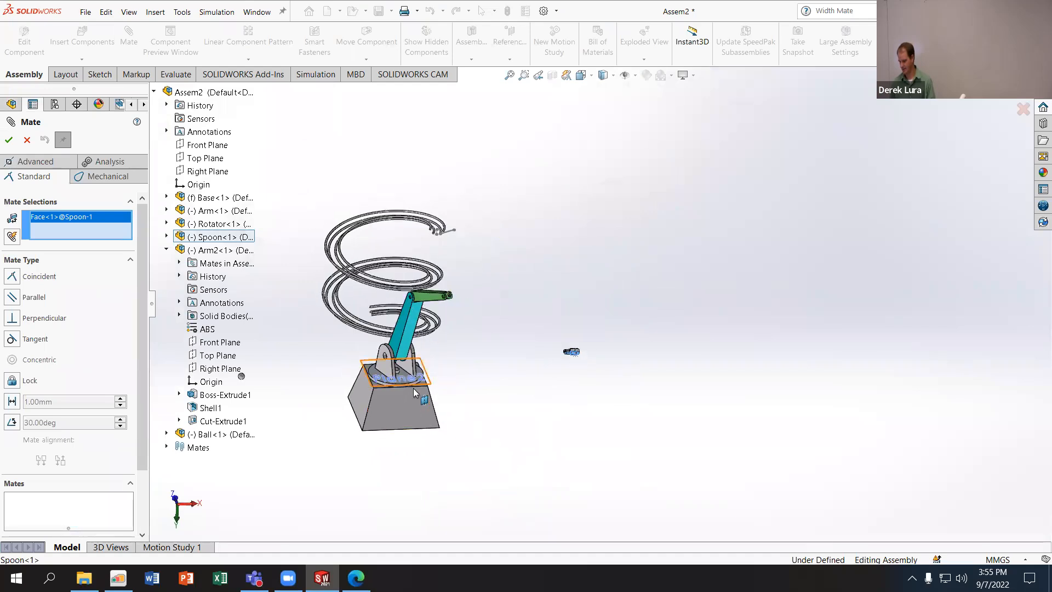
pyautogui.click(194, 158)
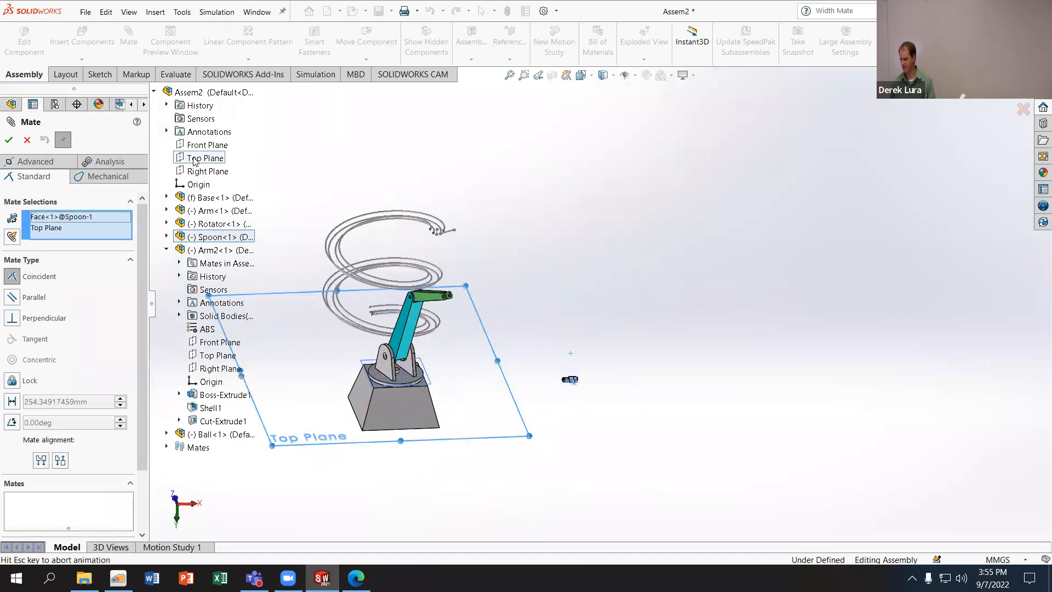
# - Flip the alignment of the Coincident mate between the Spoon and the Top Plane
pyautogui.scroll(-5, 590, 399)
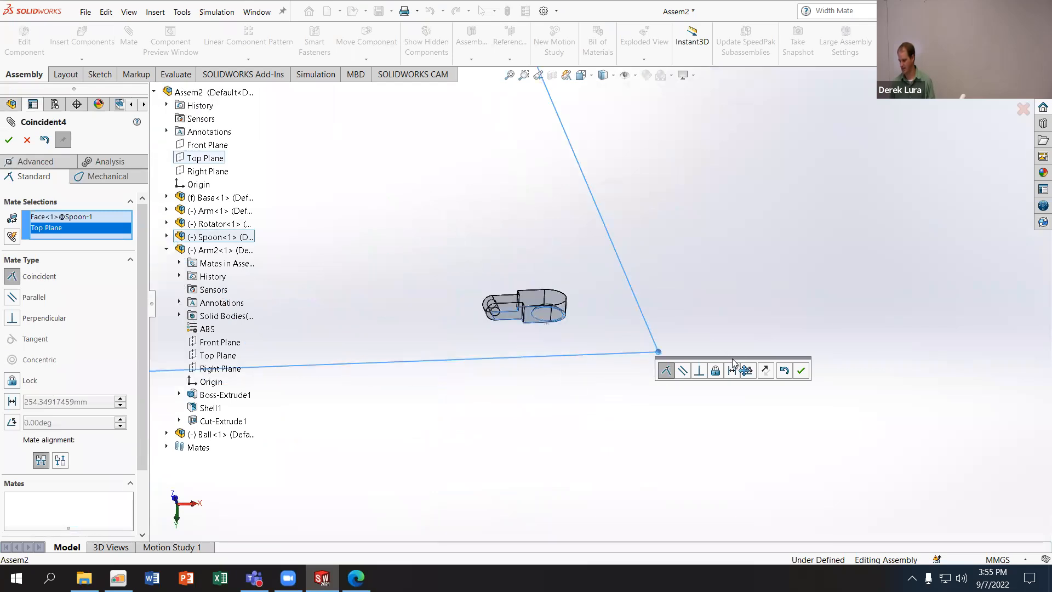
pyautogui.click(765, 371)
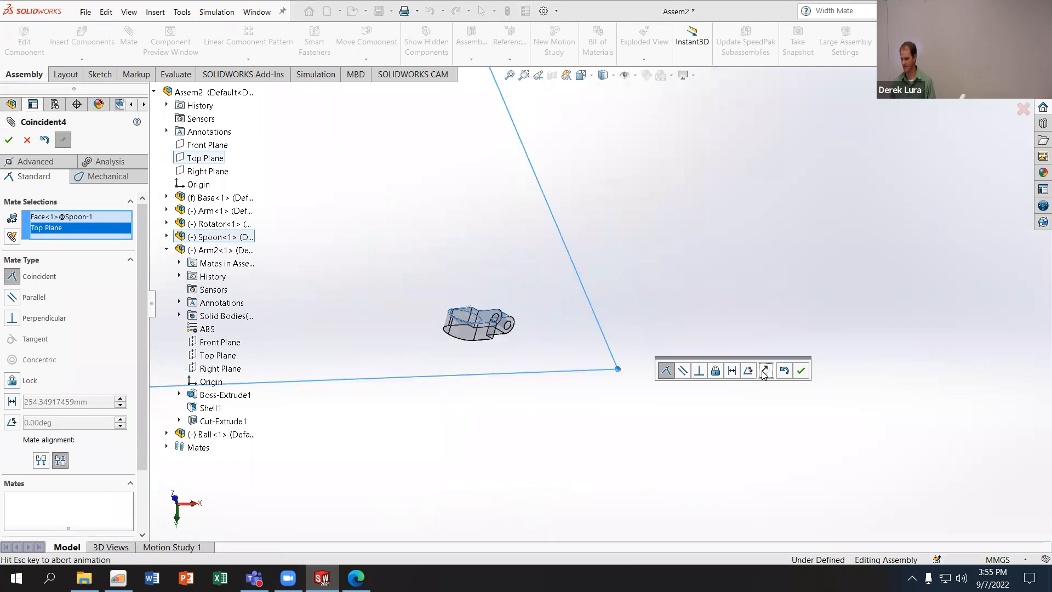
pyautogui.click(765, 372)
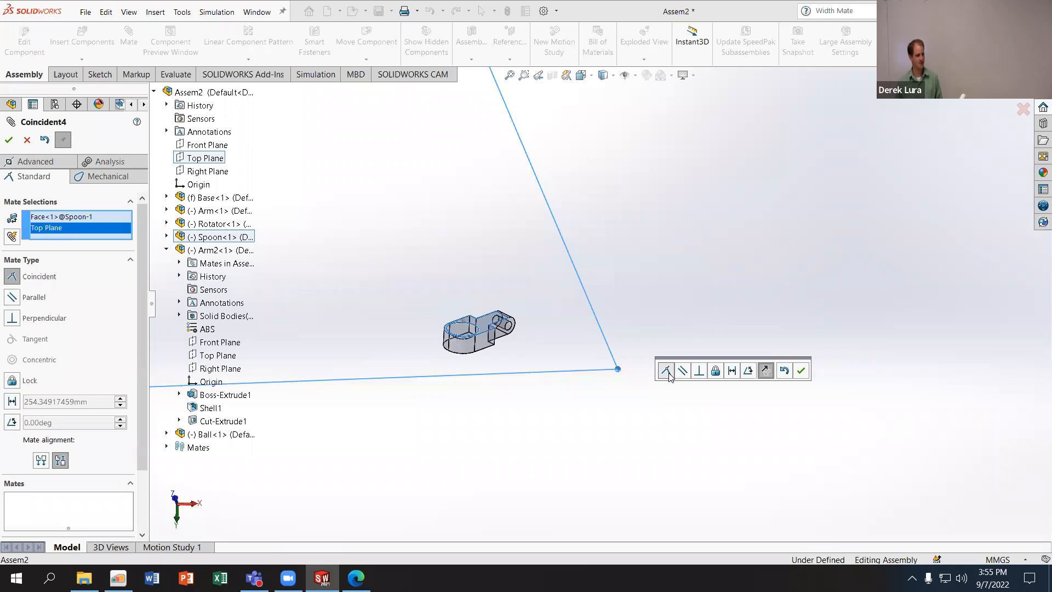
# - Try a Parallel mate with flipped alignment between the Spoon's flat face and the assembly's Top Plane instead of the Coincident one
pyautogui.click(684, 371)
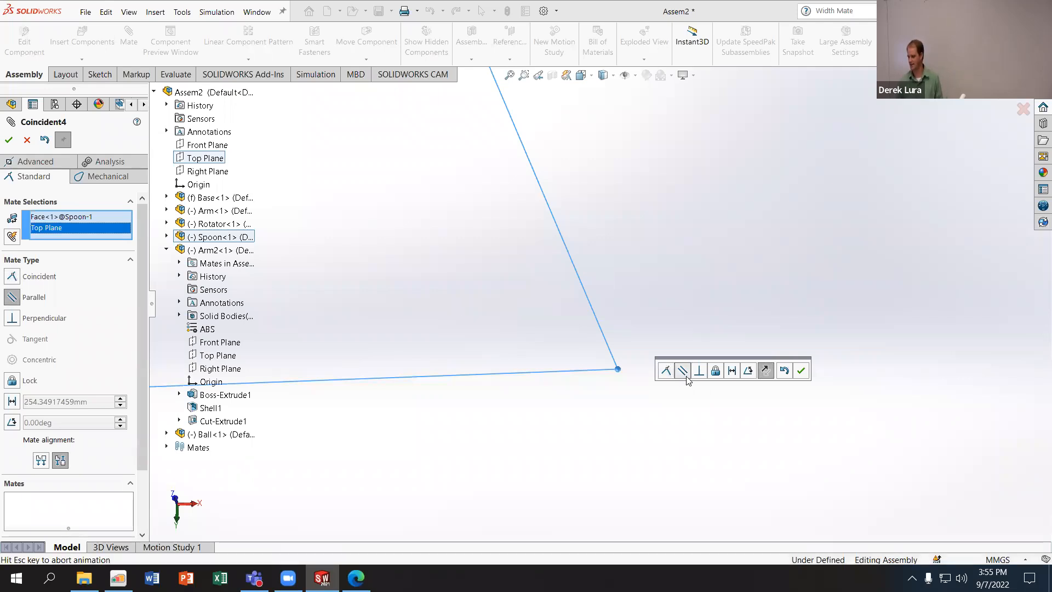
pyautogui.scroll(7, 605, 375)
pyautogui.scroll(-3, 590, 260)
pyautogui.scroll(-4, 595, 329)
pyautogui.scroll(2, 607, 468)
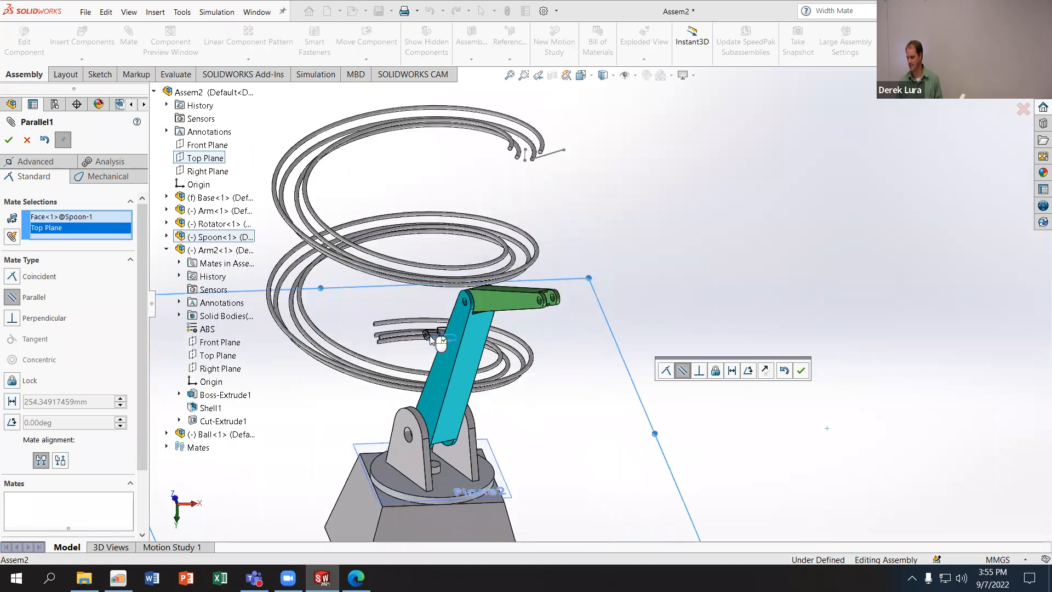
pyautogui.scroll(-8, 392, 296)
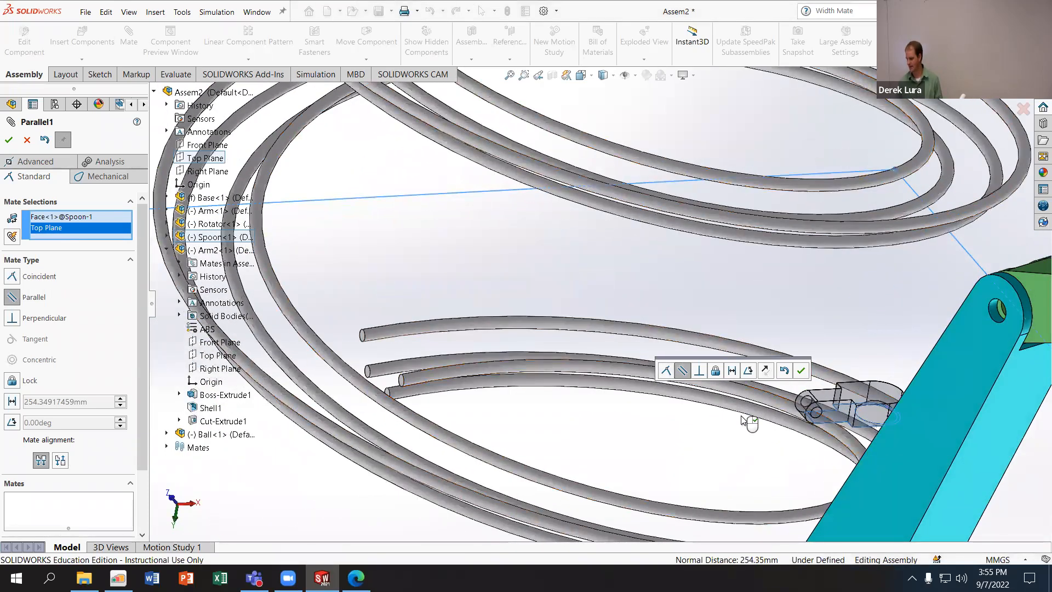
pyautogui.scroll(3, 600, 302)
pyautogui.click(765, 371)
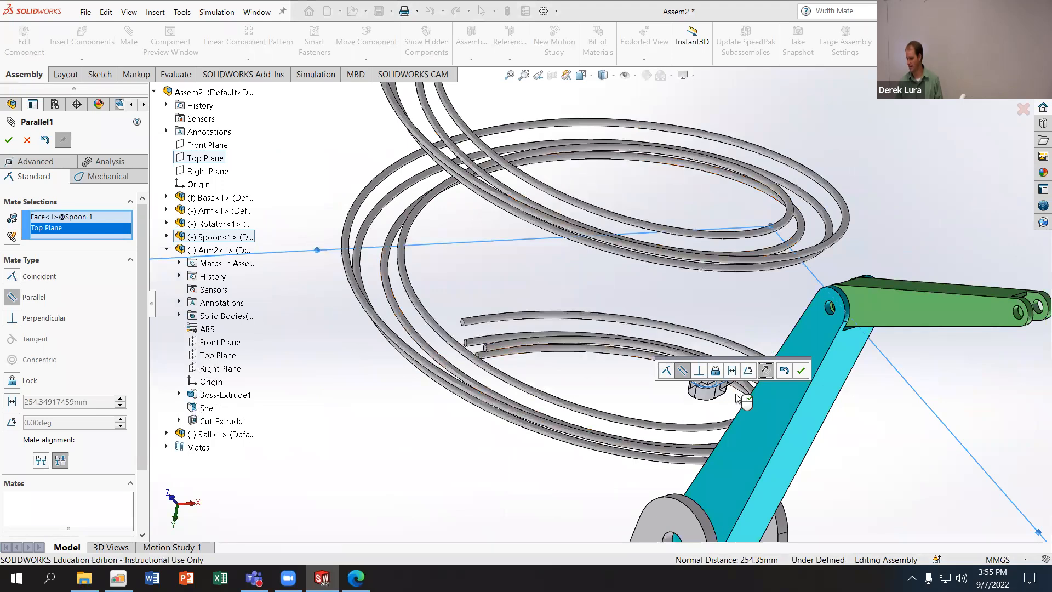
pyautogui.scroll(4, 811, 428)
pyautogui.scroll(-2, 577, 323)
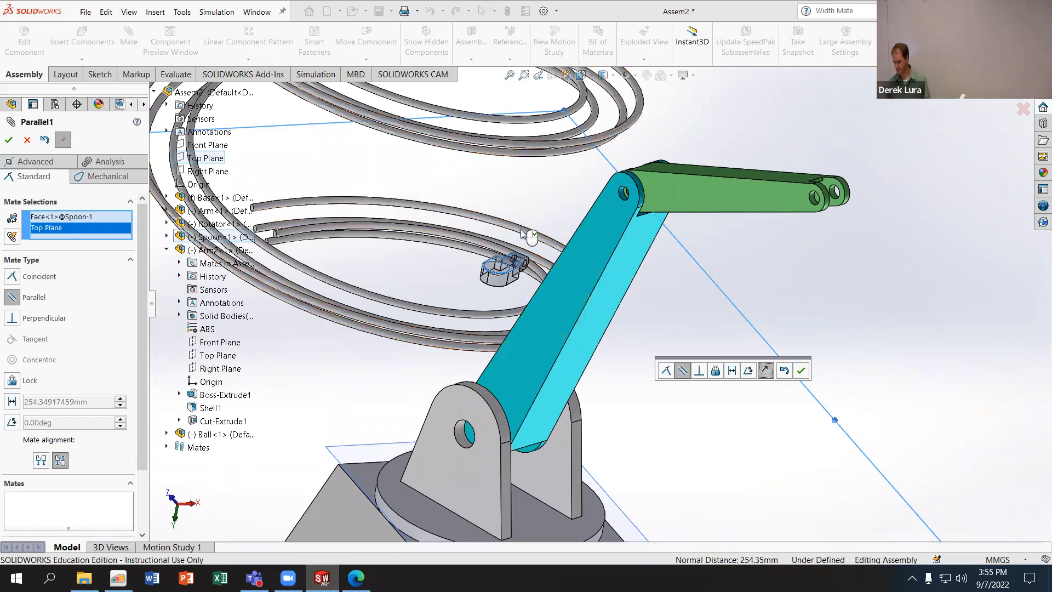
pyautogui.scroll(-5, 548, 334)
pyautogui.click(801, 370)
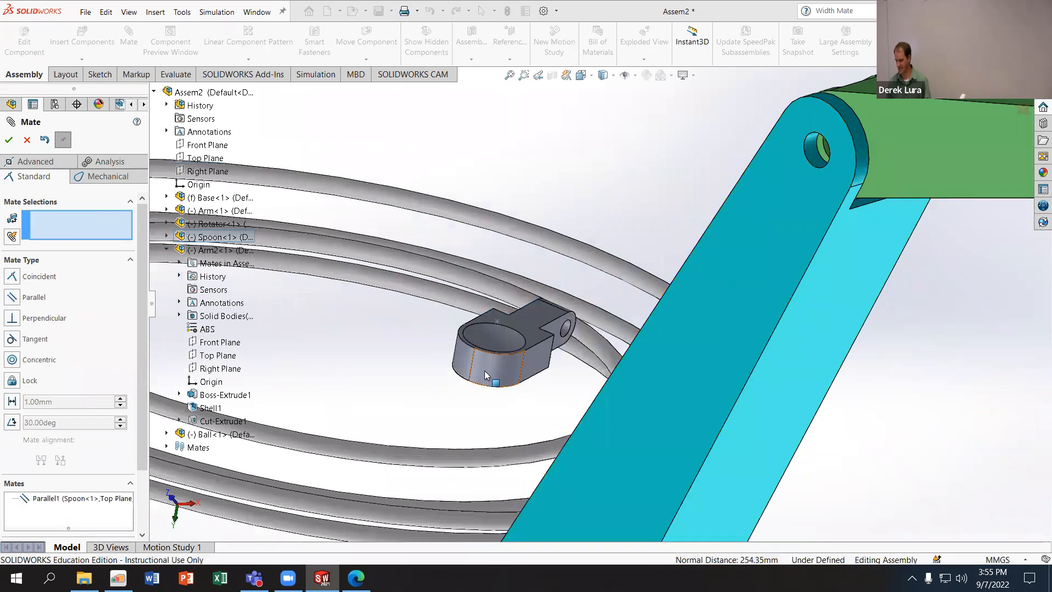
# - Select the Spoon's bowl face, move the Spoon around to check its freedom, and undo the Parallel mate with the Top Plane
pyautogui.click(488, 336)
pyautogui.scroll(8, 493, 404)
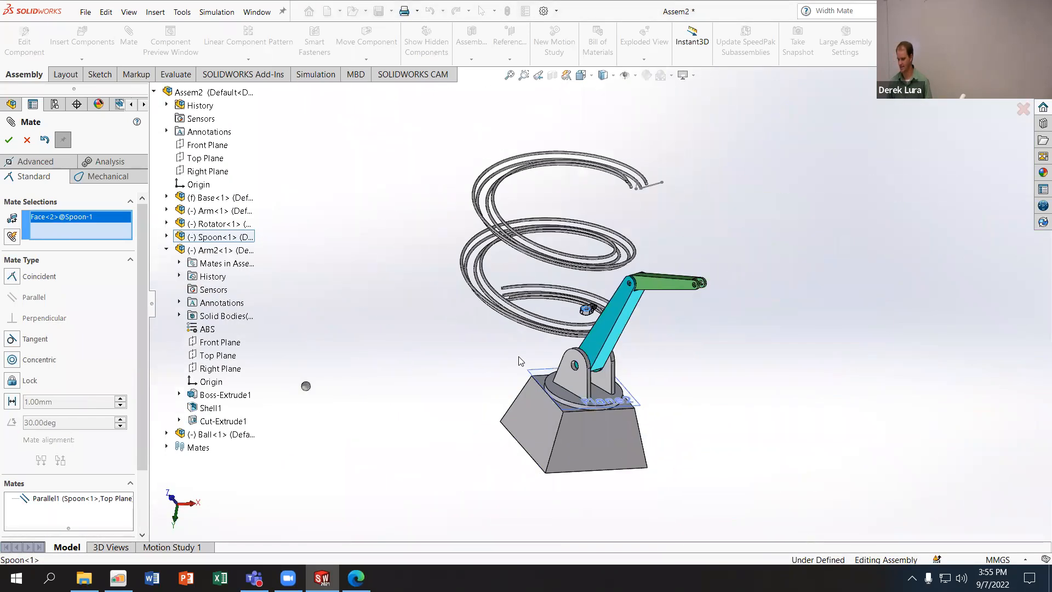
pyautogui.moveTo(585, 311); pyautogui.dragTo(693, 241)
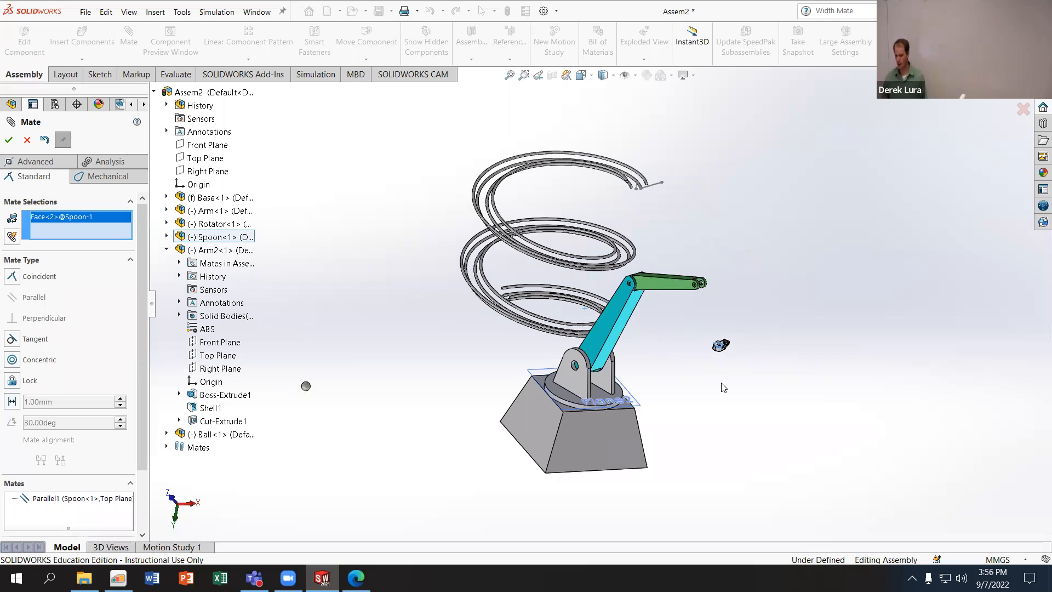
pyautogui.scroll(-6, 707, 411)
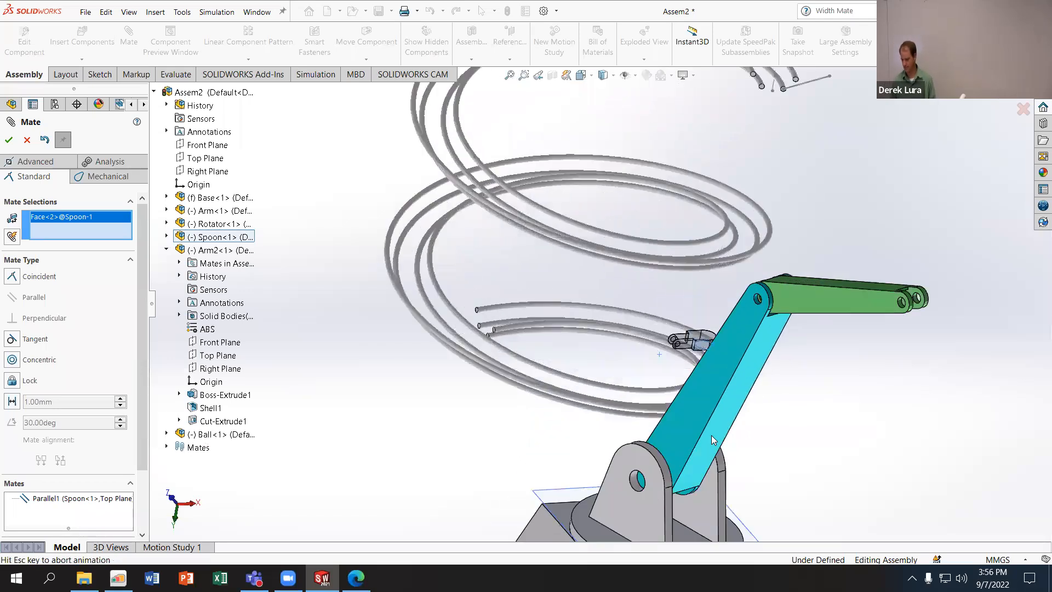
pyautogui.scroll(8, 748, 429)
pyautogui.hotkey('ctrl', 'z')
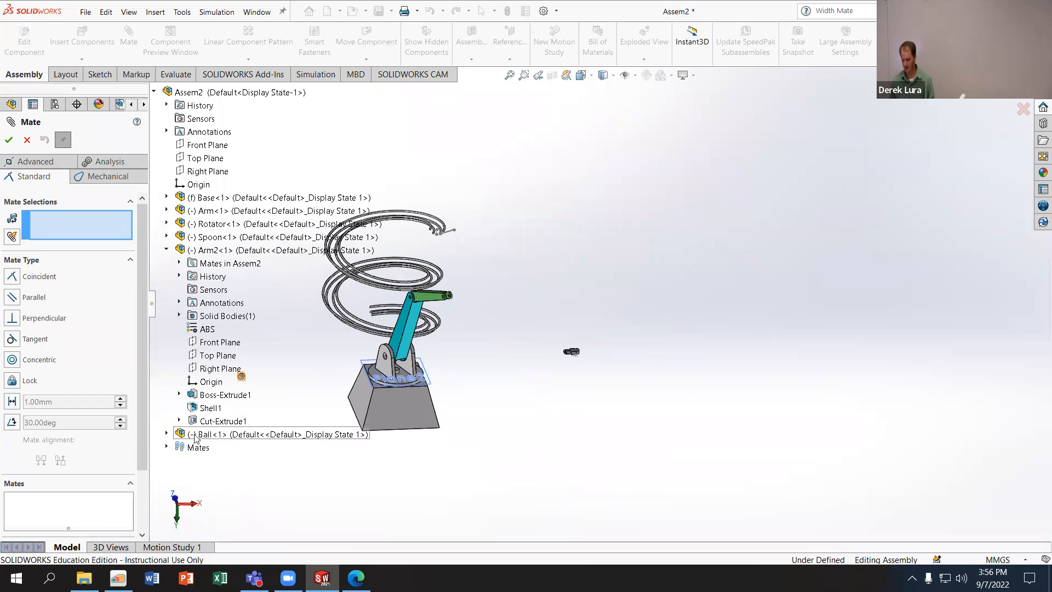
# - List the assembly's mates in the feature tree
pyautogui.click(167, 446)
pyautogui.scroll(-3, 259, 486)
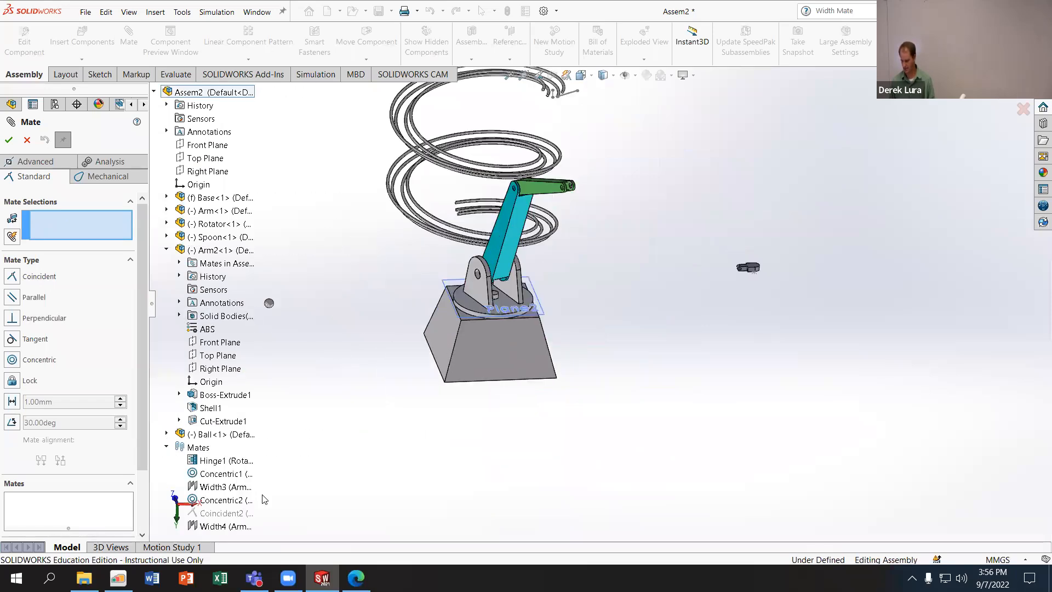
# - Set up a Parallel mate between the Spoon's flat face around the bowl opening and the assembly's Top Plane
pyautogui.moveTo(757, 277); pyautogui.dragTo(692, 195, button='middle')
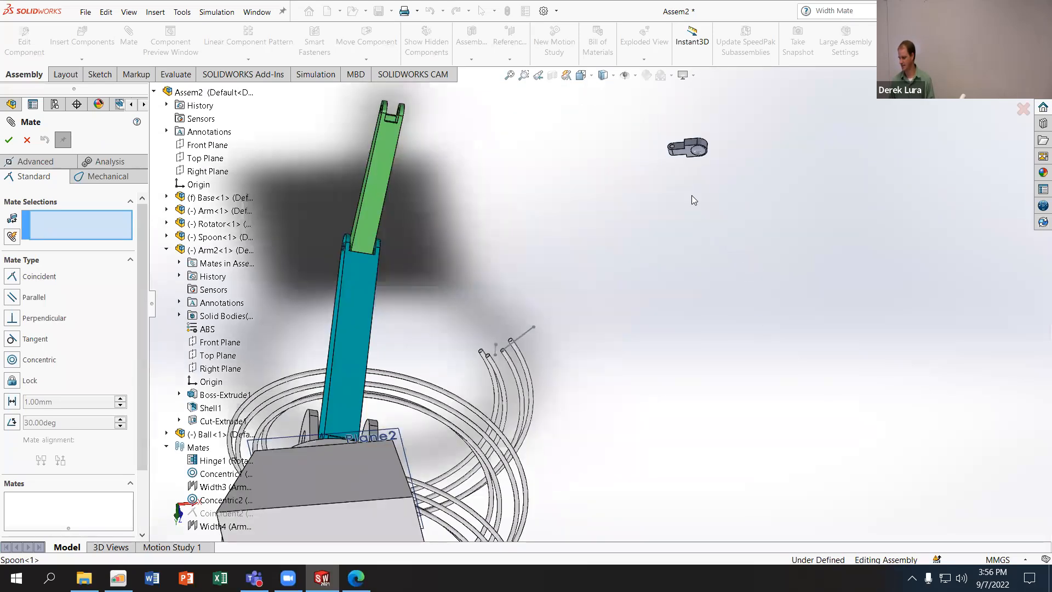
pyautogui.click(690, 155)
pyautogui.scroll(-10, 689, 159)
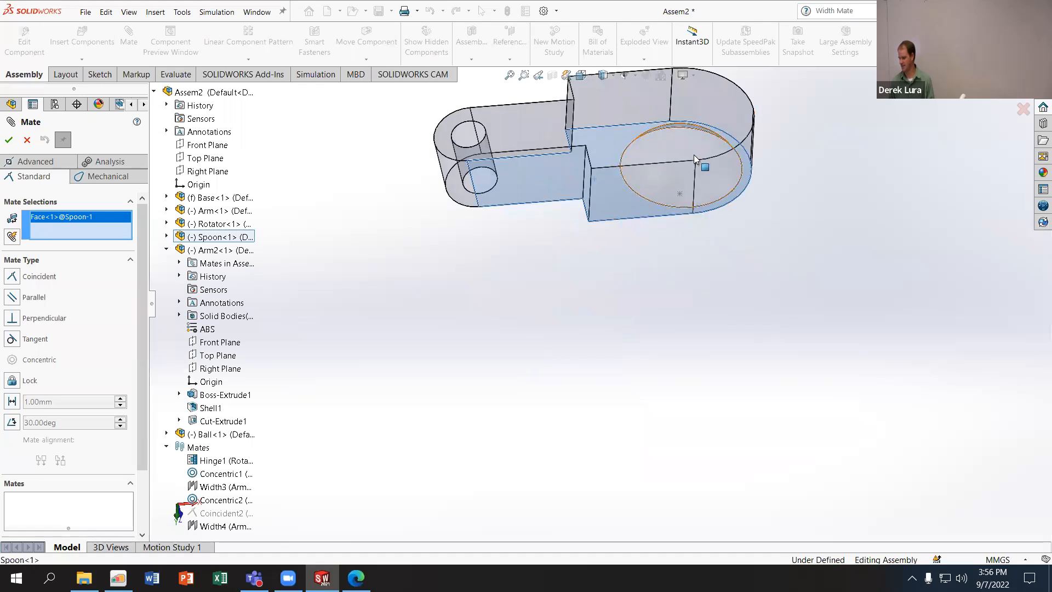
pyautogui.scroll(3, 586, 274)
pyautogui.moveTo(348, 351); pyautogui.dragTo(388, 540, button='middle')
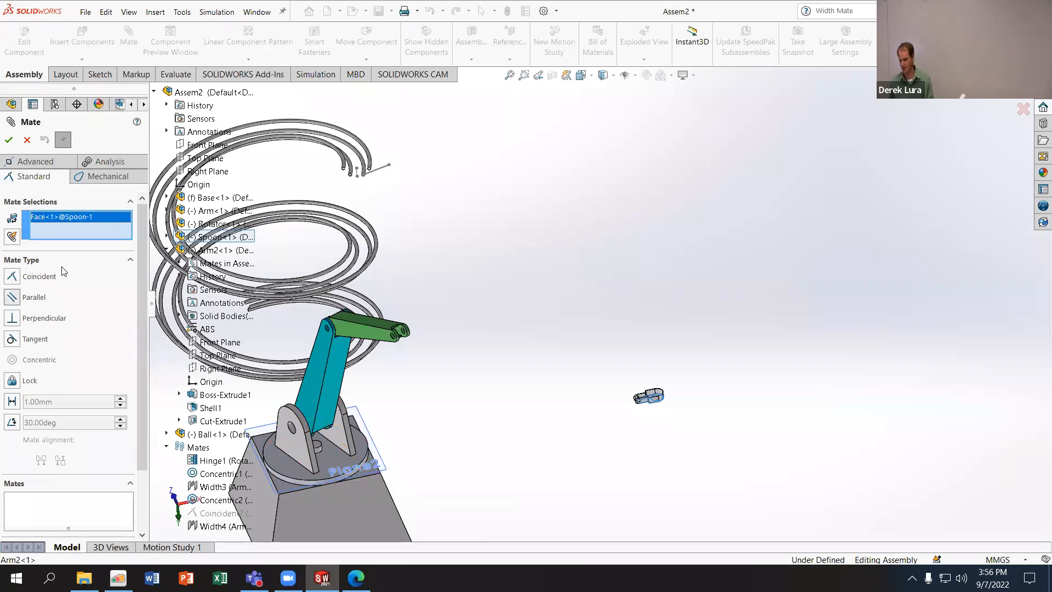
pyautogui.click(211, 158)
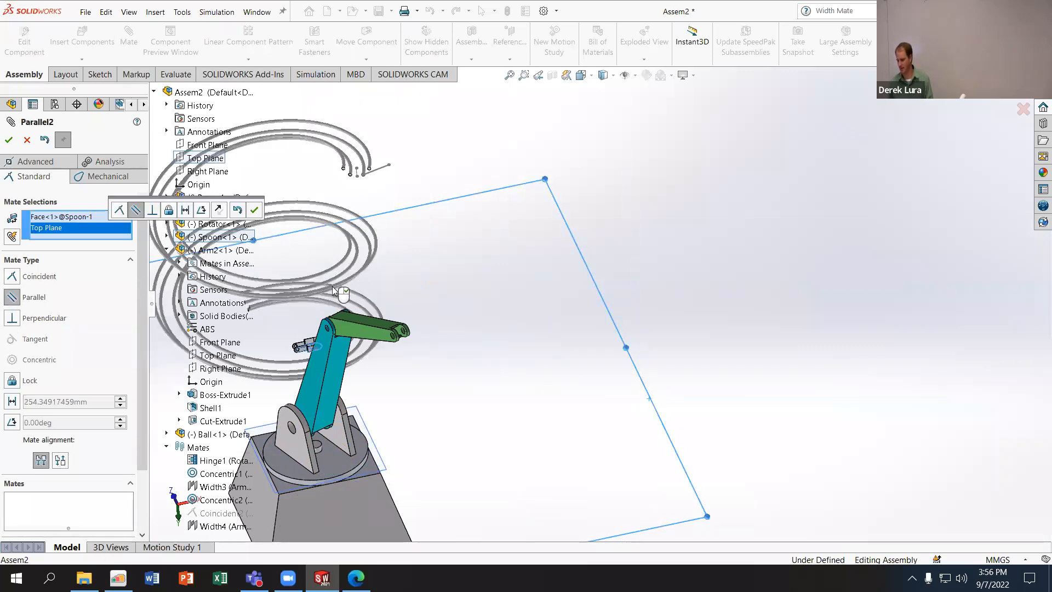
pyautogui.scroll(-10, 403, 419)
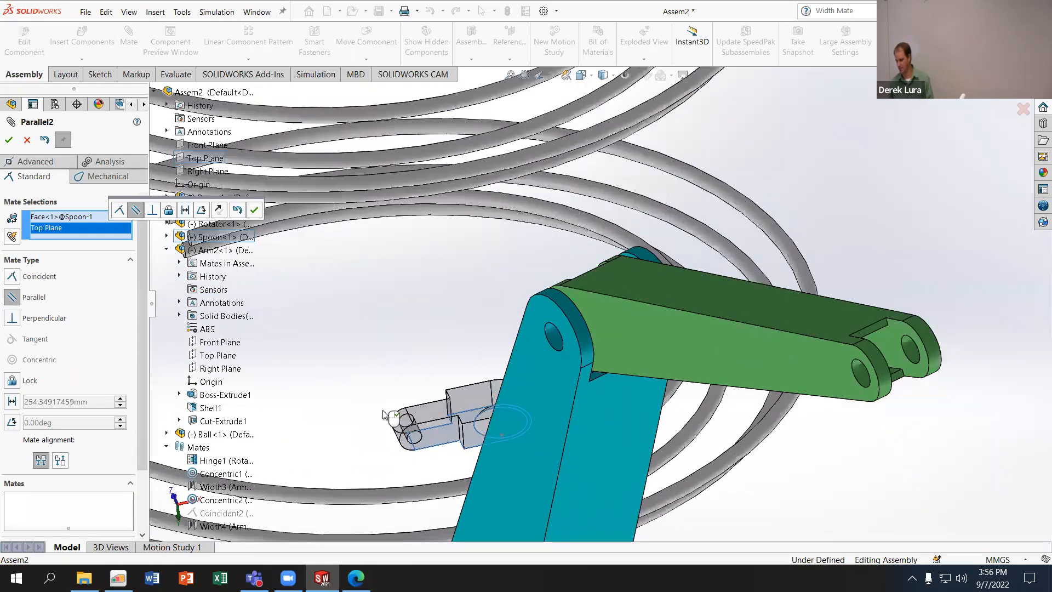
pyautogui.scroll(3, 428, 336)
pyautogui.scroll(-8, 428, 343)
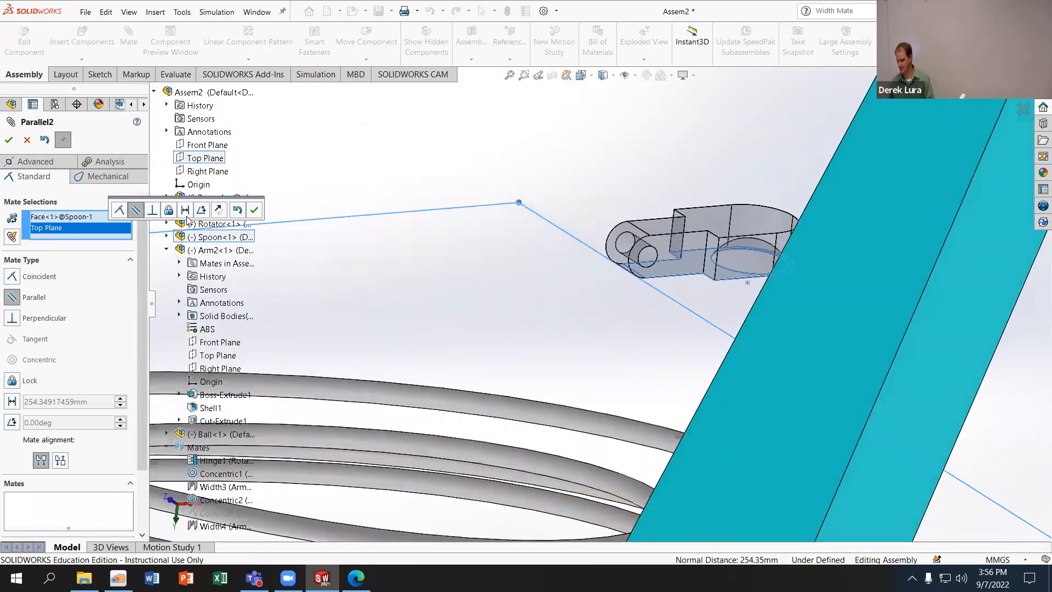
# - Flip the alignment of the Parallel mate so the Spoon's bowl faces upward, check its orientation, and accept the mate
pyautogui.click(221, 212)
pyautogui.click(222, 213)
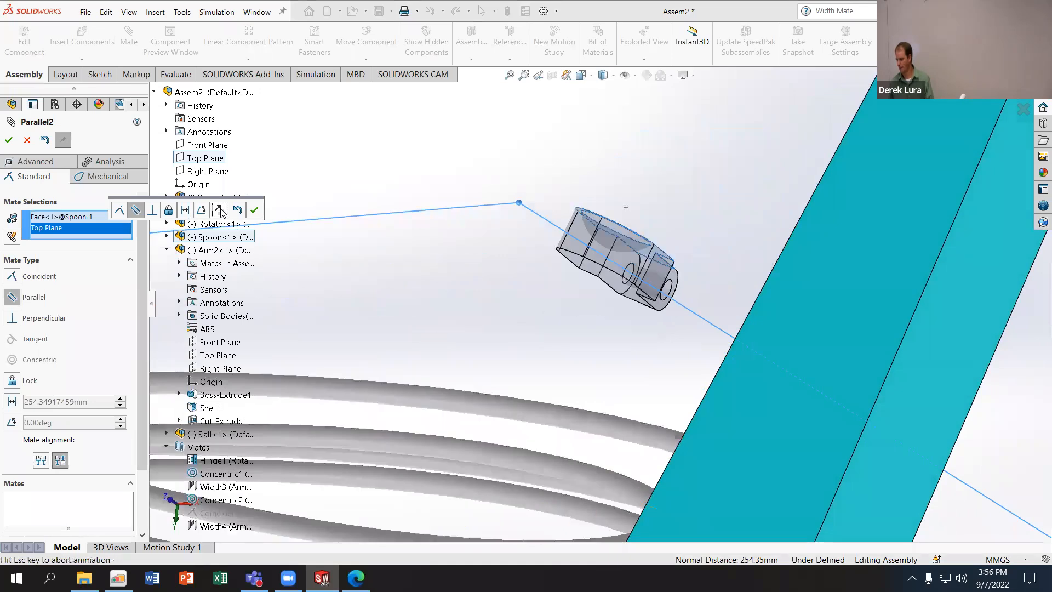
pyautogui.click(222, 212)
pyautogui.scroll(2, 464, 221)
pyautogui.moveTo(463, 222); pyautogui.dragTo(496, 331, button='middle')
pyautogui.scroll(5, 499, 334)
pyautogui.moveTo(578, 396); pyautogui.dragTo(616, 343, button='middle')
pyautogui.scroll(4, 605, 472)
pyautogui.scroll(-8, 584, 420)
pyautogui.scroll(8, 616, 344)
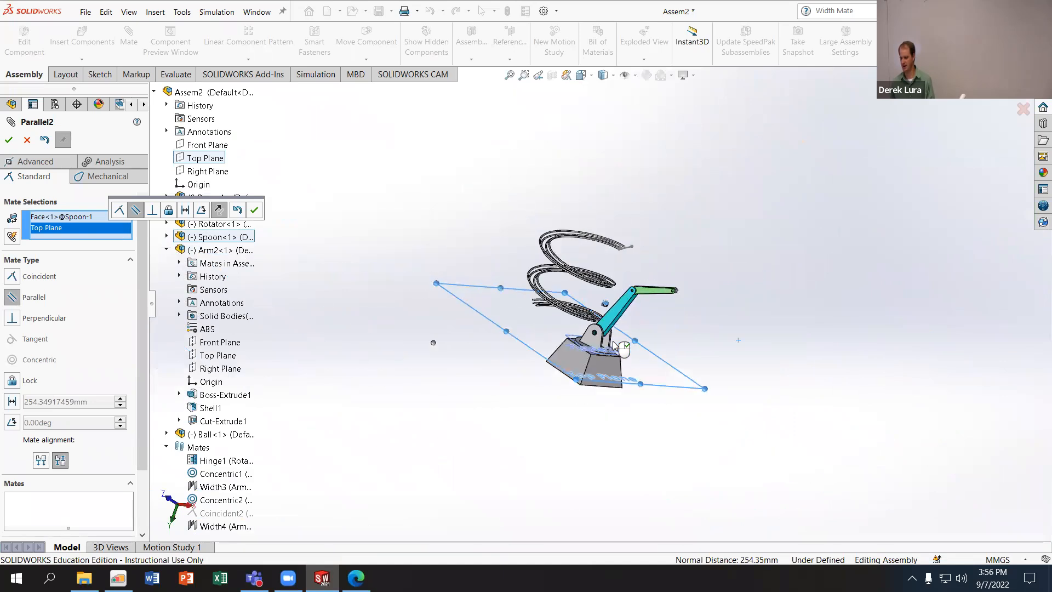
pyautogui.scroll(5, 614, 343)
pyautogui.scroll(-5, 613, 341)
pyautogui.scroll(-1, 571, 197)
pyautogui.scroll(-9, 581, 207)
pyautogui.moveTo(627, 350); pyautogui.dragTo(557, 373, button='middle')
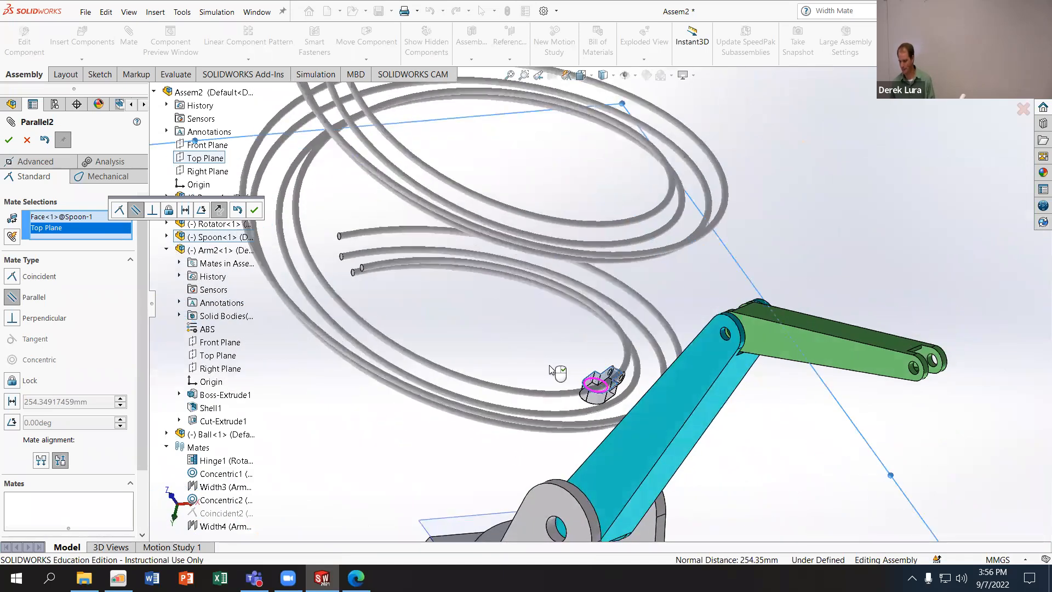
pyautogui.click(255, 211)
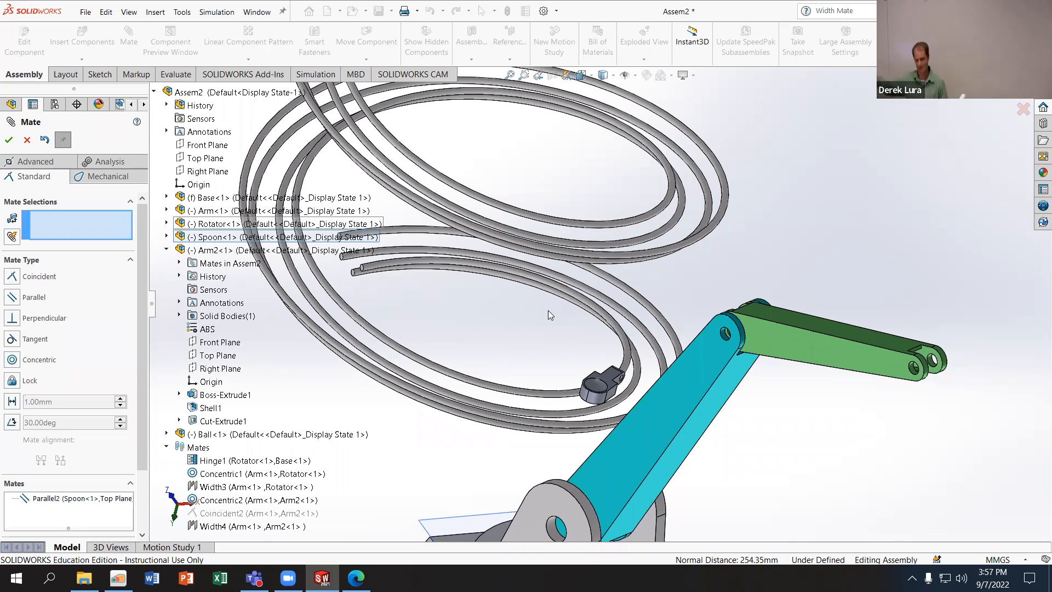
# - Add a Concentric mate between the Spoon's handle hole and the hole at the free end of Arm2
pyautogui.scroll(-5, 603, 341)
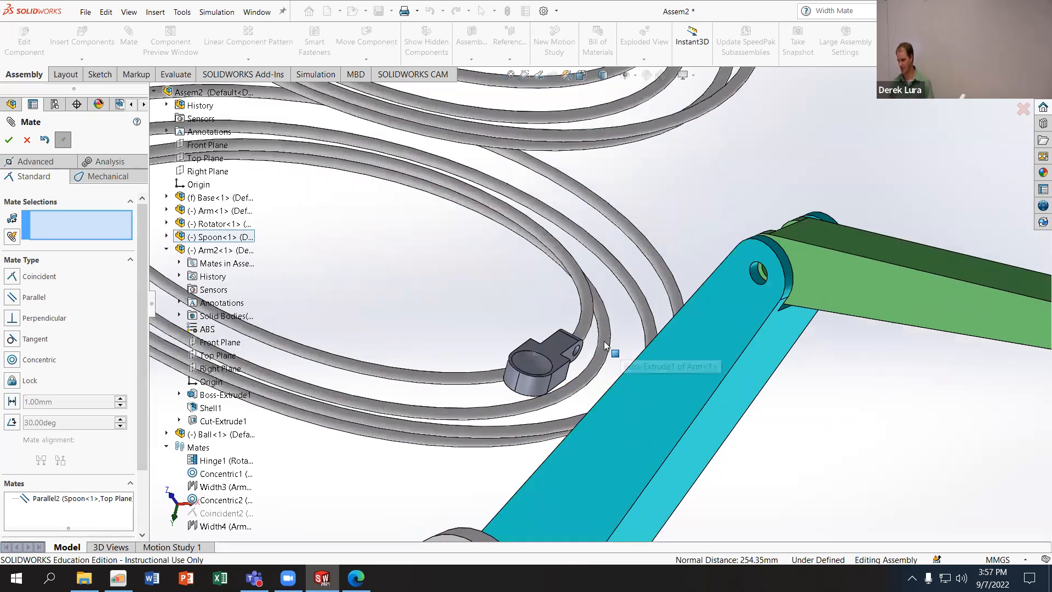
pyautogui.scroll(-3, 486, 358)
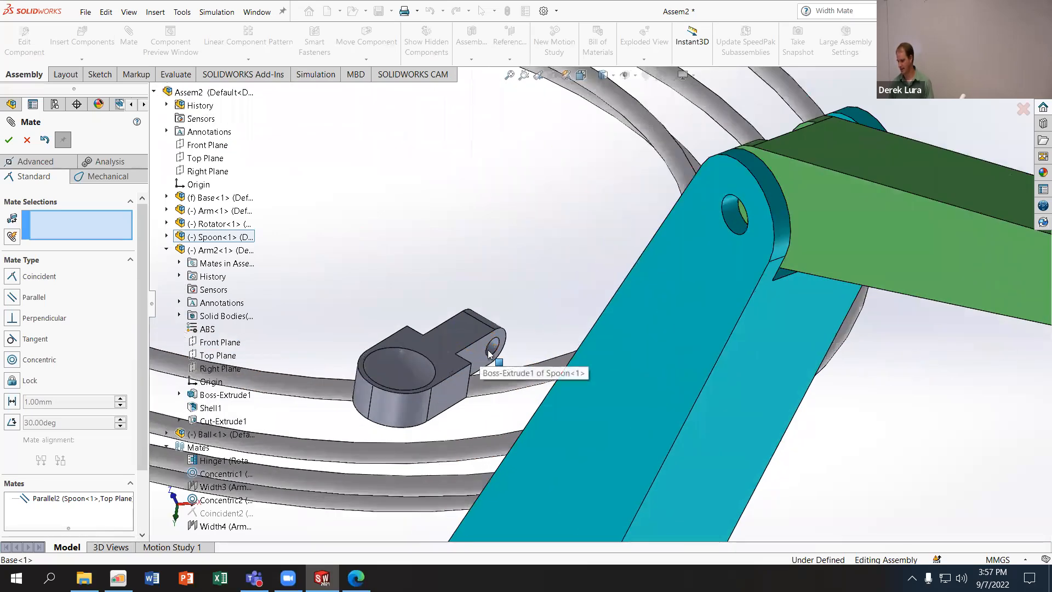
pyautogui.click(490, 354)
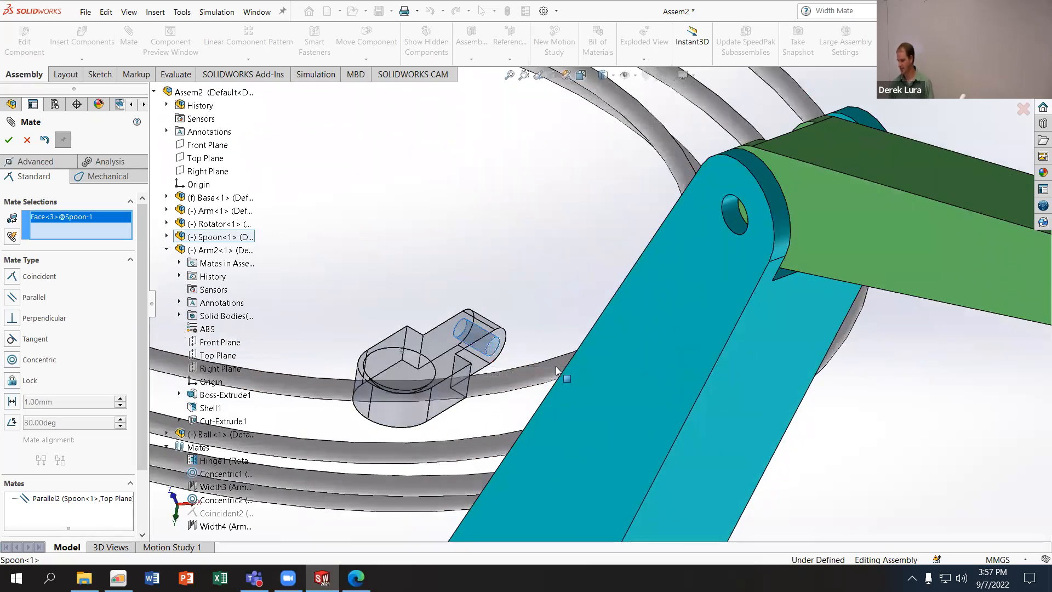
pyautogui.scroll(6, 592, 307)
pyautogui.scroll(-5, 694, 333)
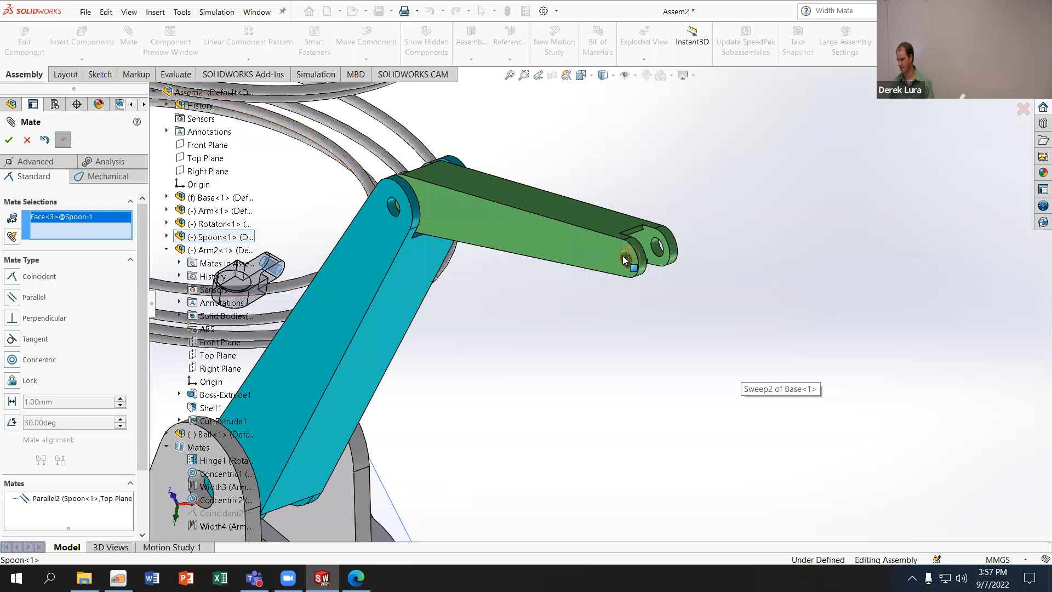
pyautogui.click(626, 261)
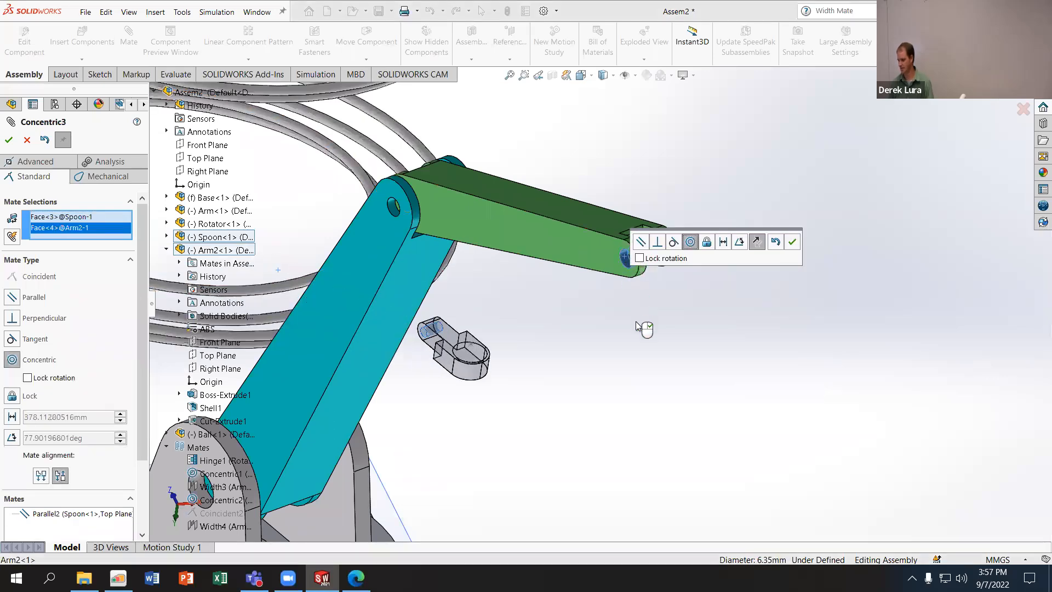
pyautogui.click(792, 242)
# - Add a Coincident mate between the Front Planes of the Spoon and Arm2, and finish mating
pyautogui.moveTo(604, 310); pyautogui.dragTo(600, 341, button='middle')
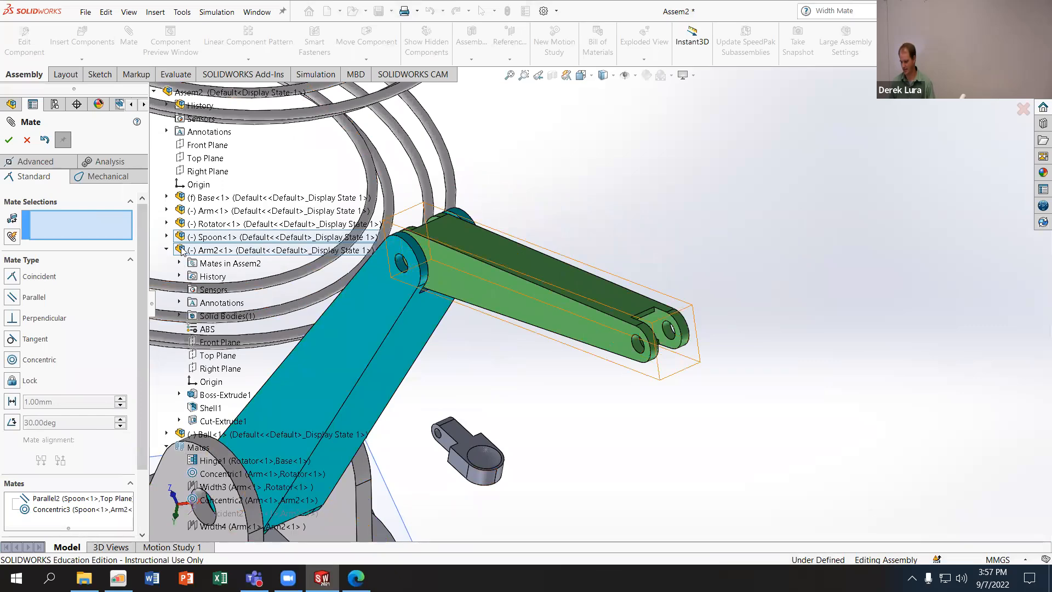
pyautogui.click(166, 237)
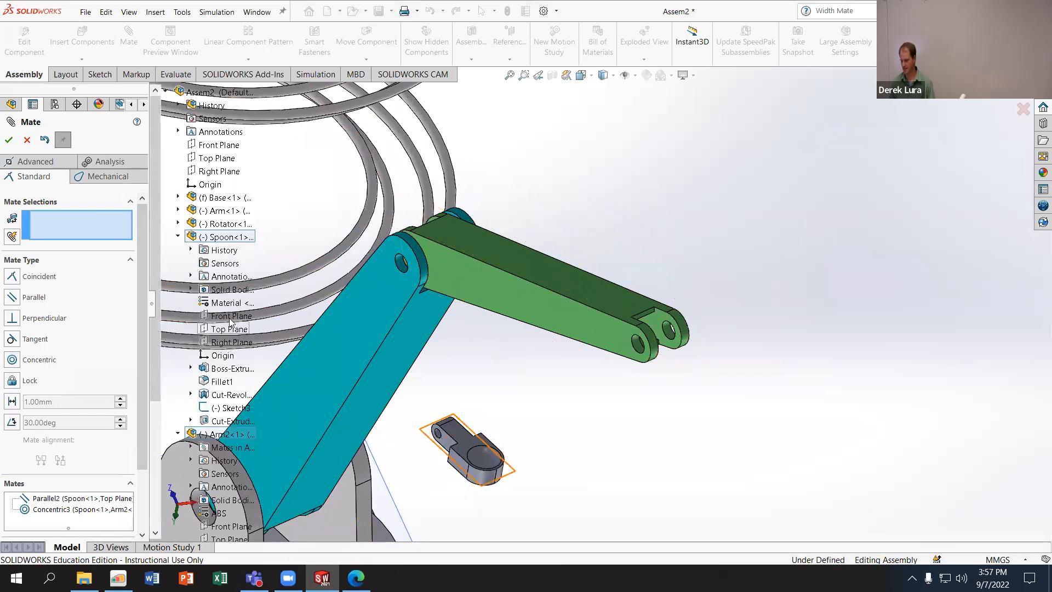
pyautogui.click(230, 318)
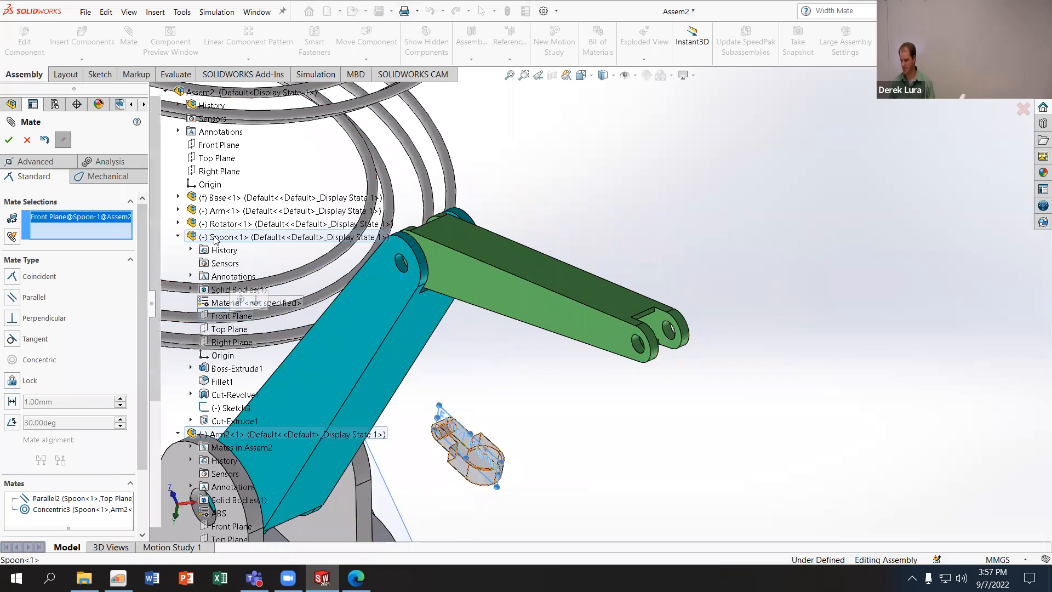
pyautogui.click(177, 237)
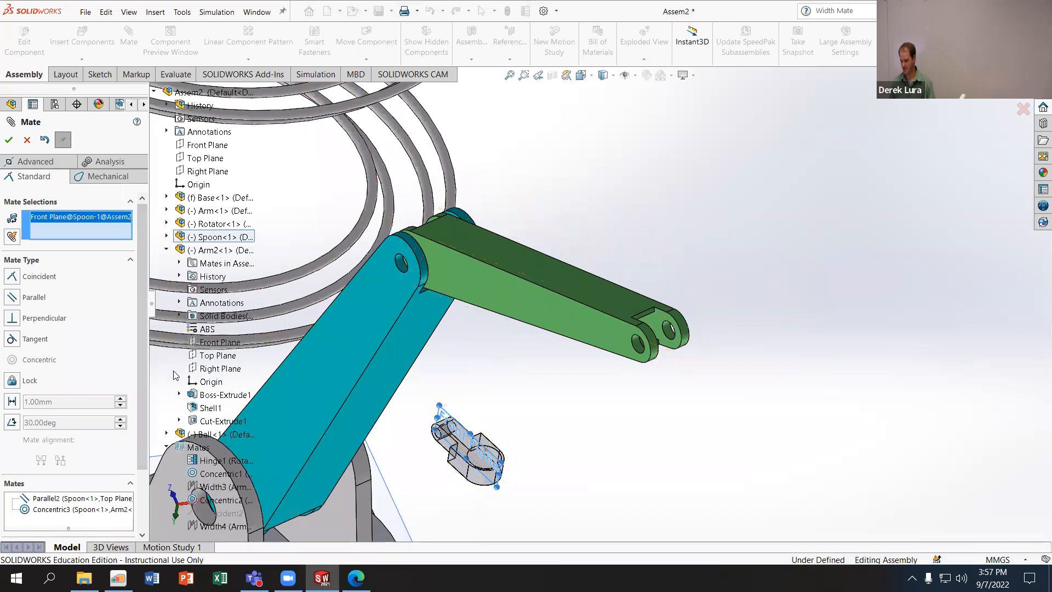
pyautogui.click(211, 344)
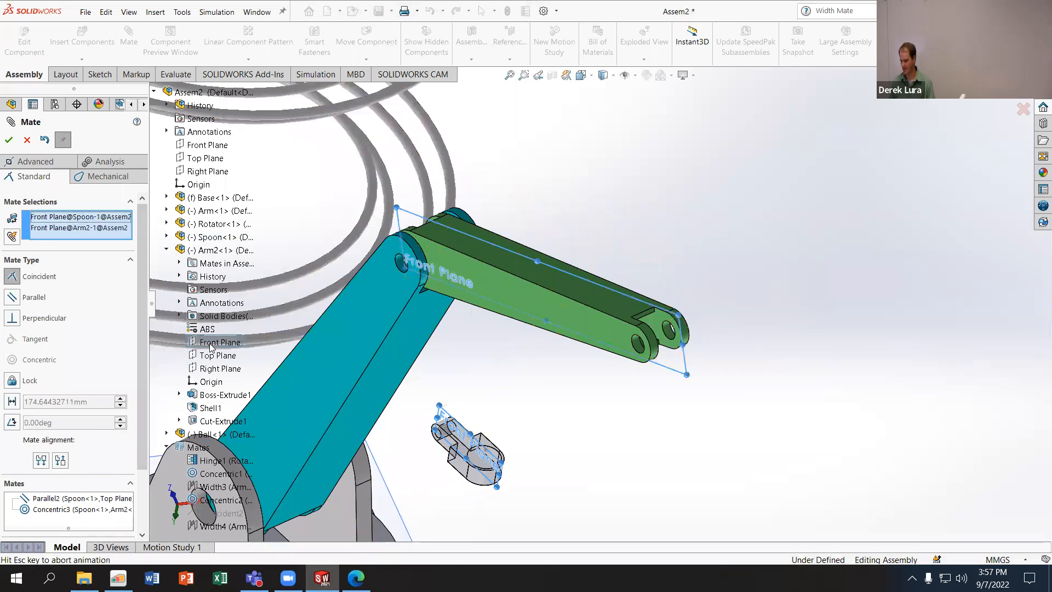
pyautogui.click(195, 364)
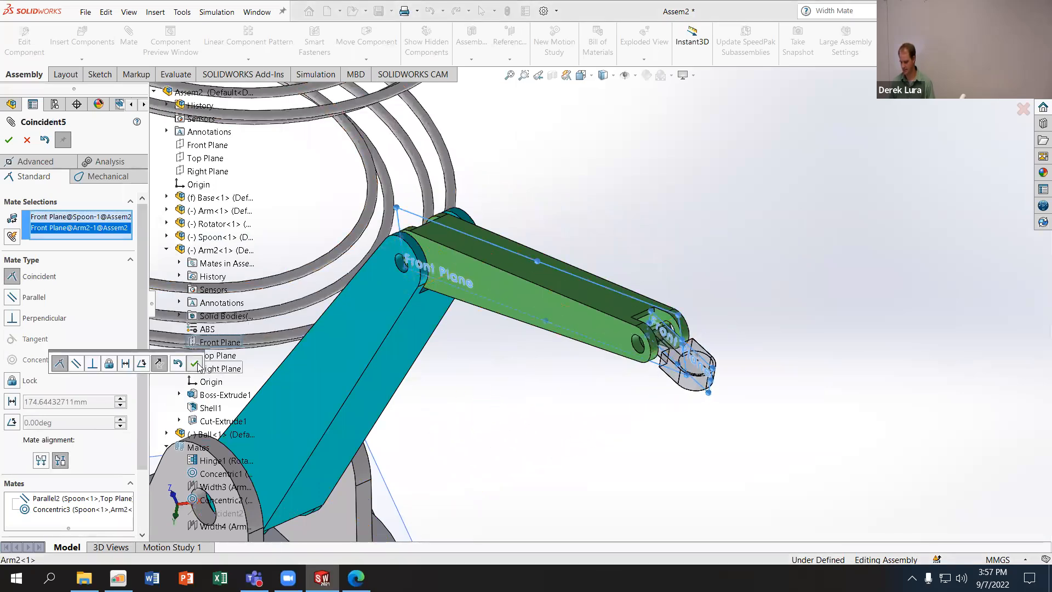
pyautogui.click(8, 140)
pyautogui.moveTo(563, 425); pyautogui.dragTo(546, 450, button='middle')
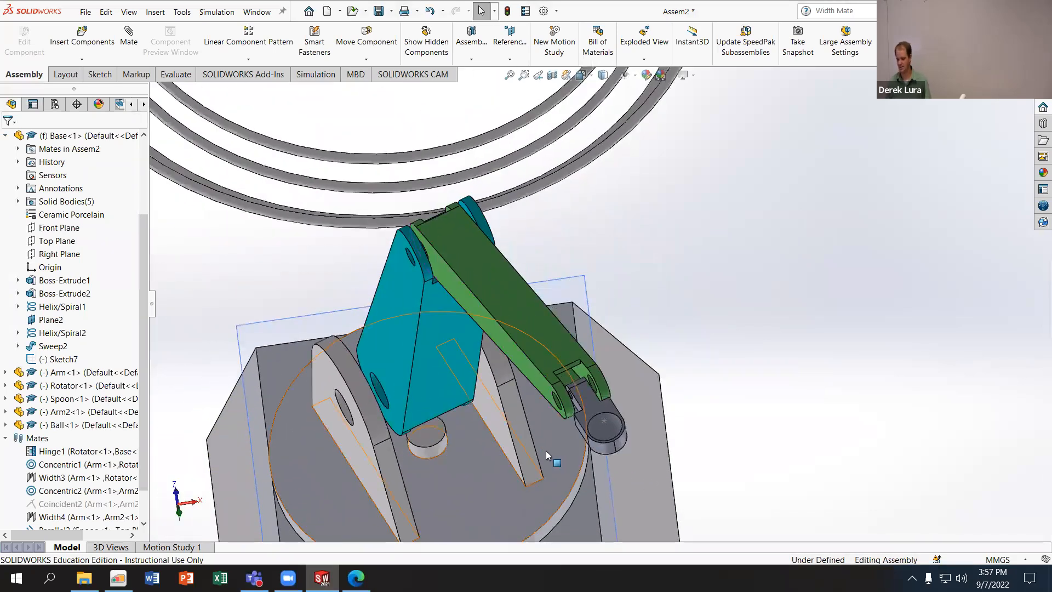
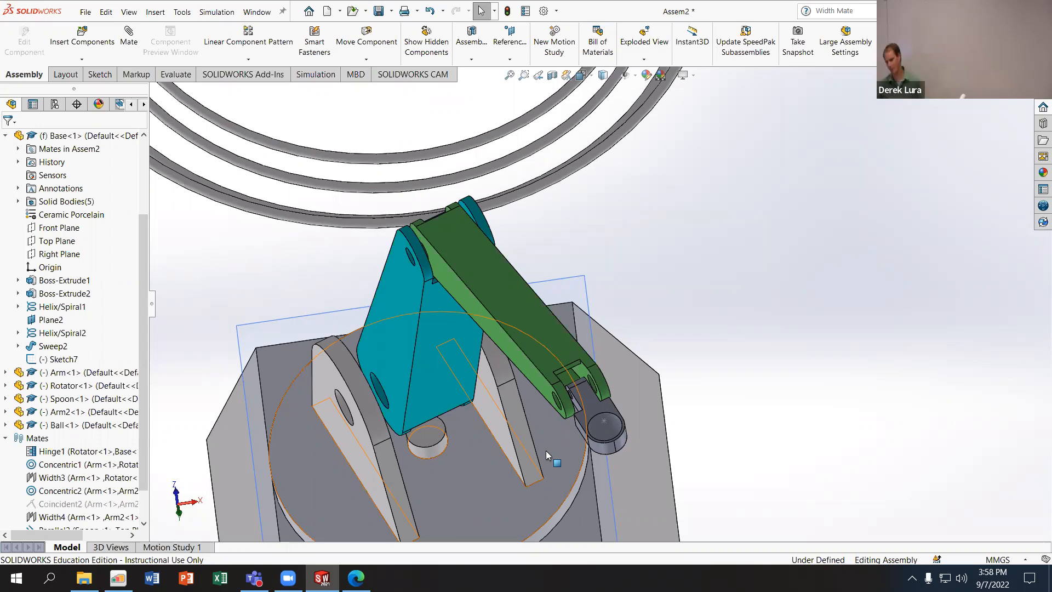
# - Swing the linked arms and the Spoon out to an extended pose above and beyond the Base
pyautogui.moveTo(547, 449); pyautogui.dragTo(609, 350, button='middle')
pyautogui.moveTo(545, 418); pyautogui.dragTo(629, 407)
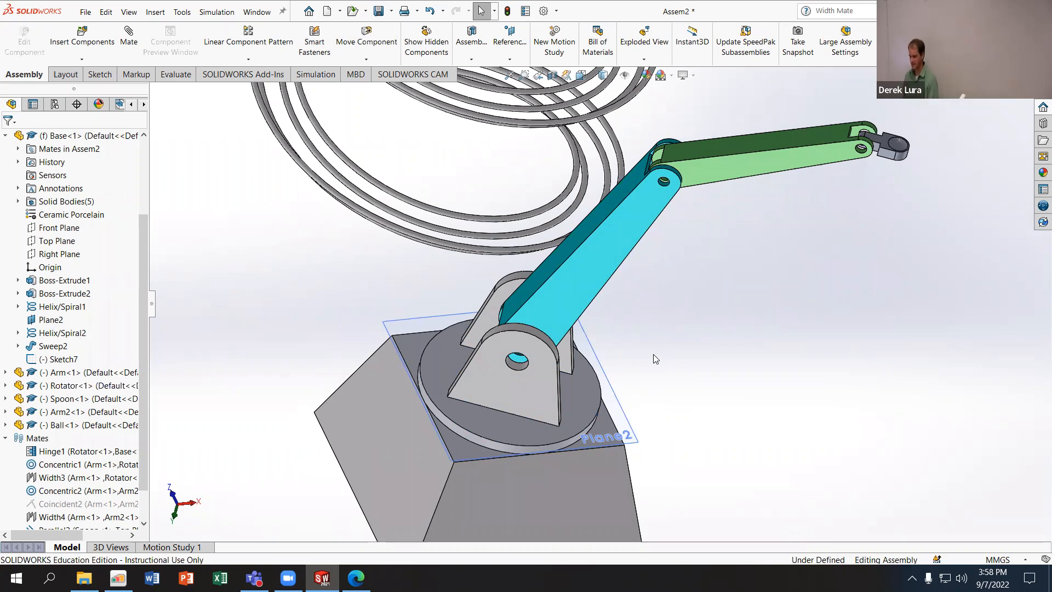
pyautogui.scroll(5, 589, 351)
pyautogui.moveTo(543, 359); pyautogui.dragTo(466, 351, button='middle')
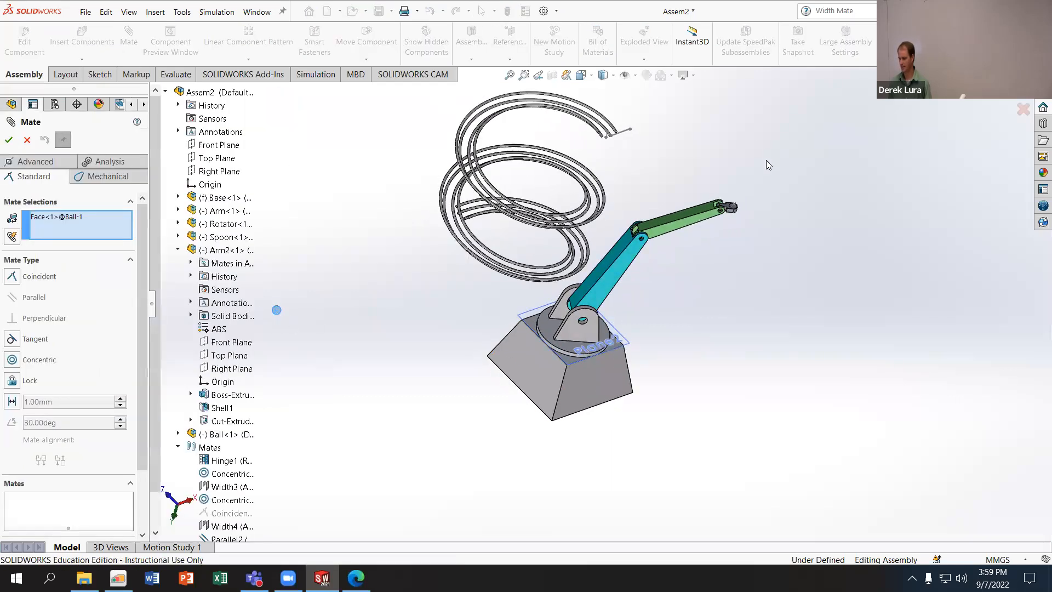
# - Add a Concentric mate between the Ball's spherical face and the Spoon's bowl face, and finish mating
pyautogui.scroll(-8, 729, 251)
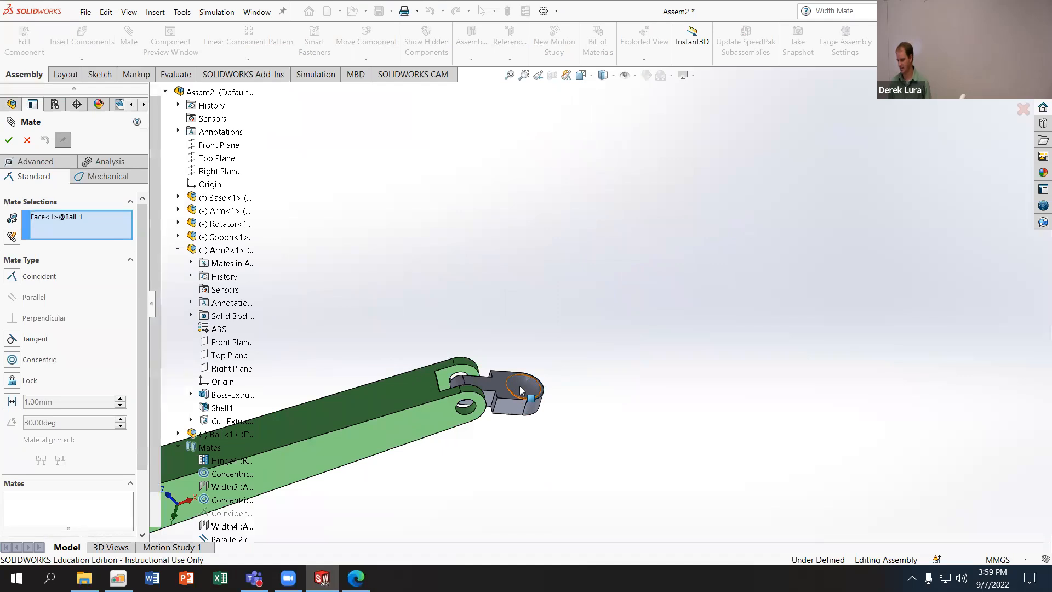
pyautogui.click(521, 391)
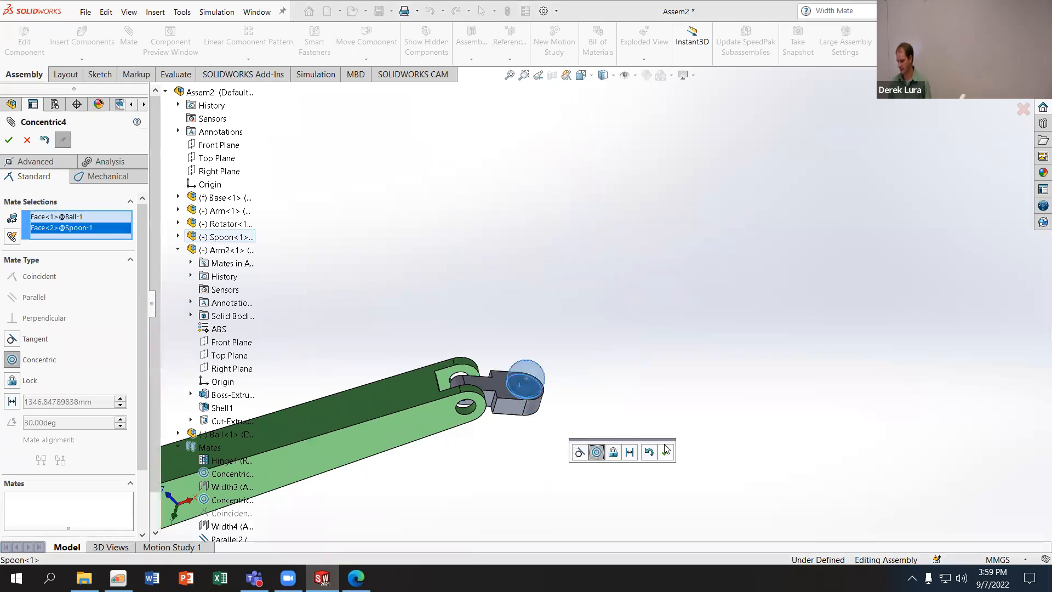
pyautogui.click(666, 451)
pyautogui.scroll(4, 594, 476)
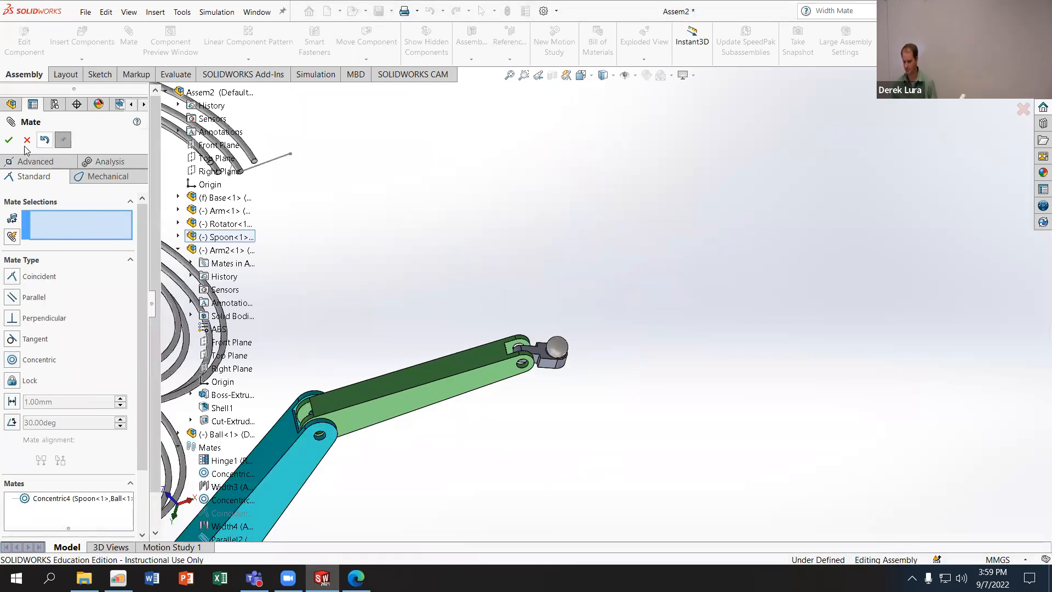
pyautogui.click(8, 141)
pyautogui.scroll(5, 581, 373)
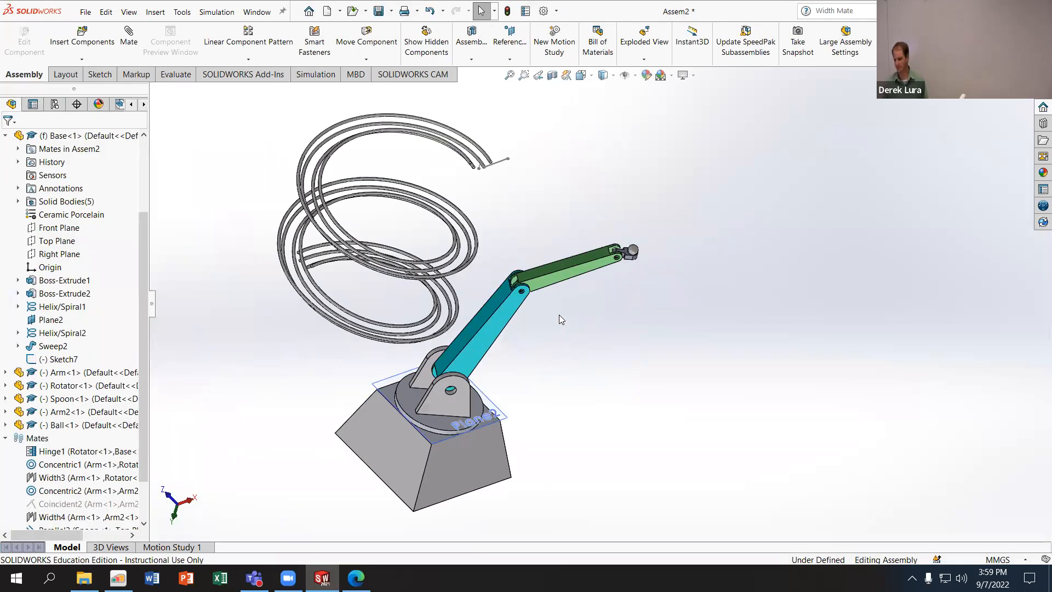
# - Inspect from different angles how the Ball sits in the Spoon's bowl
pyautogui.scroll(-6, 635, 277)
pyautogui.scroll(-3, 639, 281)
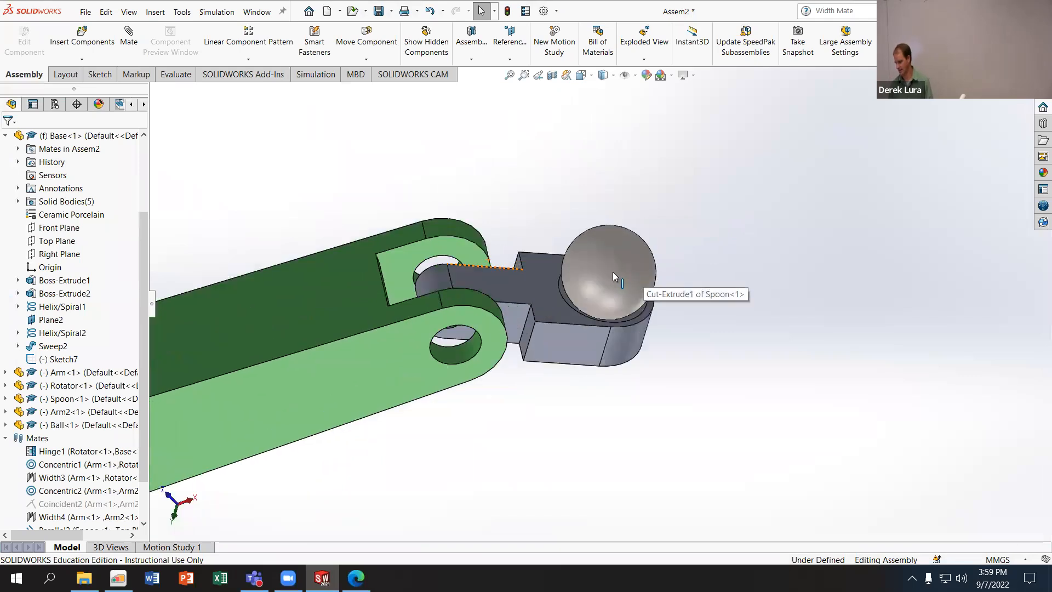
pyautogui.click(607, 273)
pyautogui.moveTo(636, 347); pyautogui.dragTo(605, 295, button='middle')
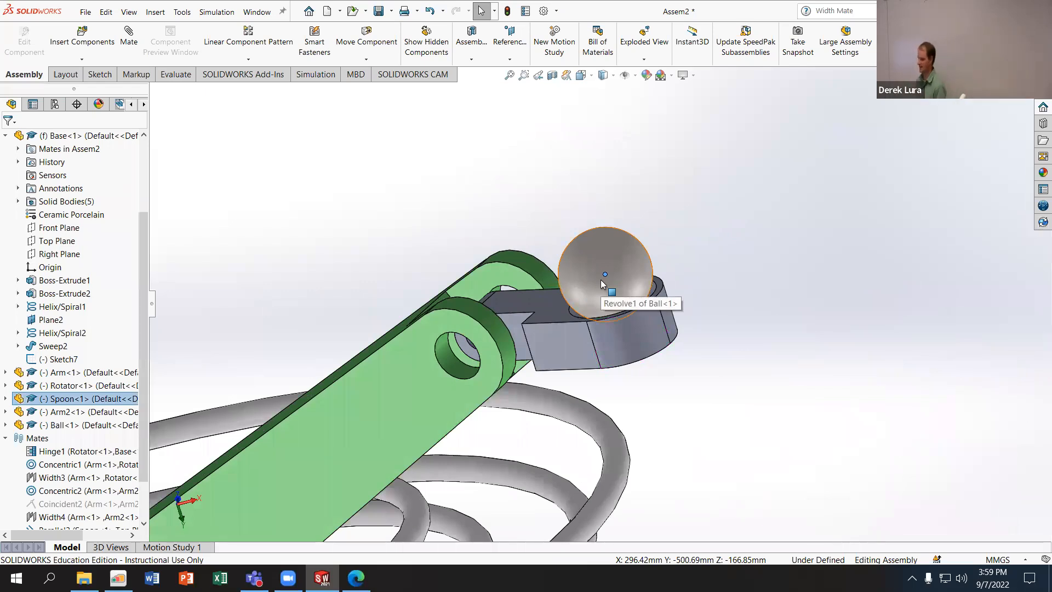
pyautogui.click(770, 347)
pyautogui.scroll(3, 769, 349)
pyautogui.scroll(6, 770, 353)
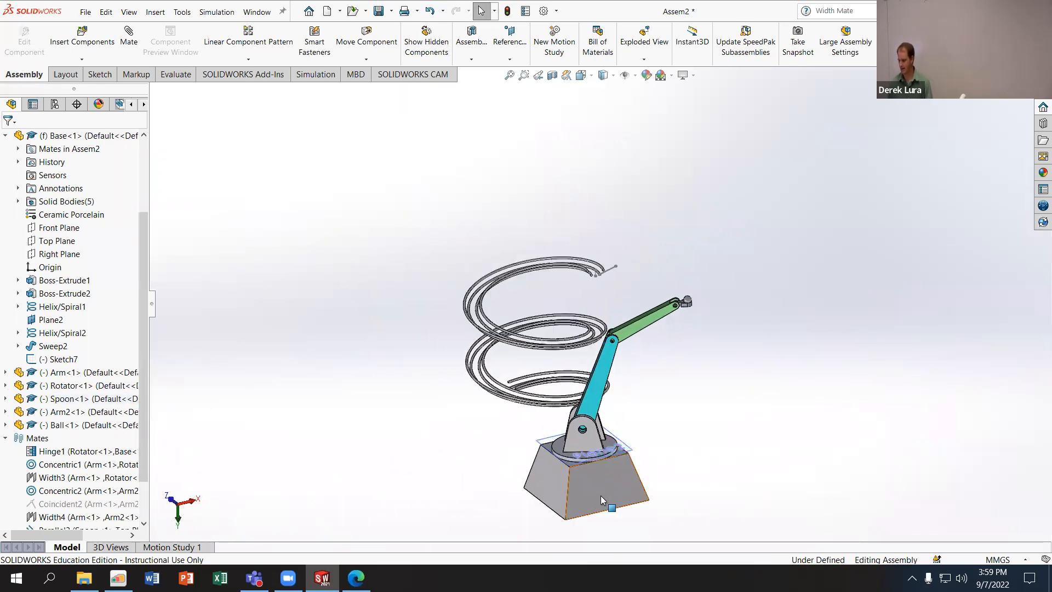
pyautogui.click(599, 493)
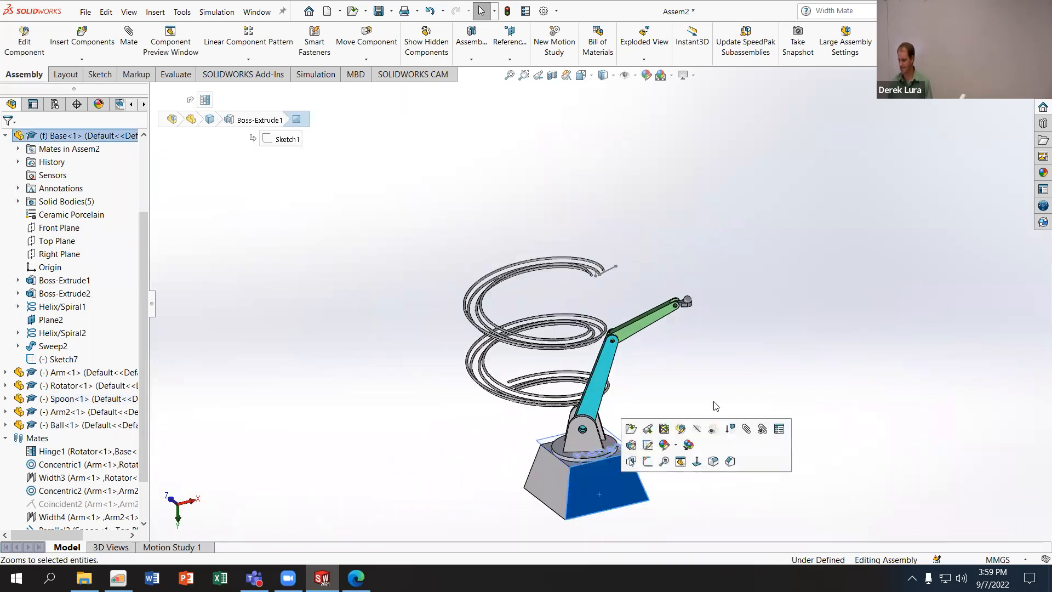
pyautogui.click(635, 77)
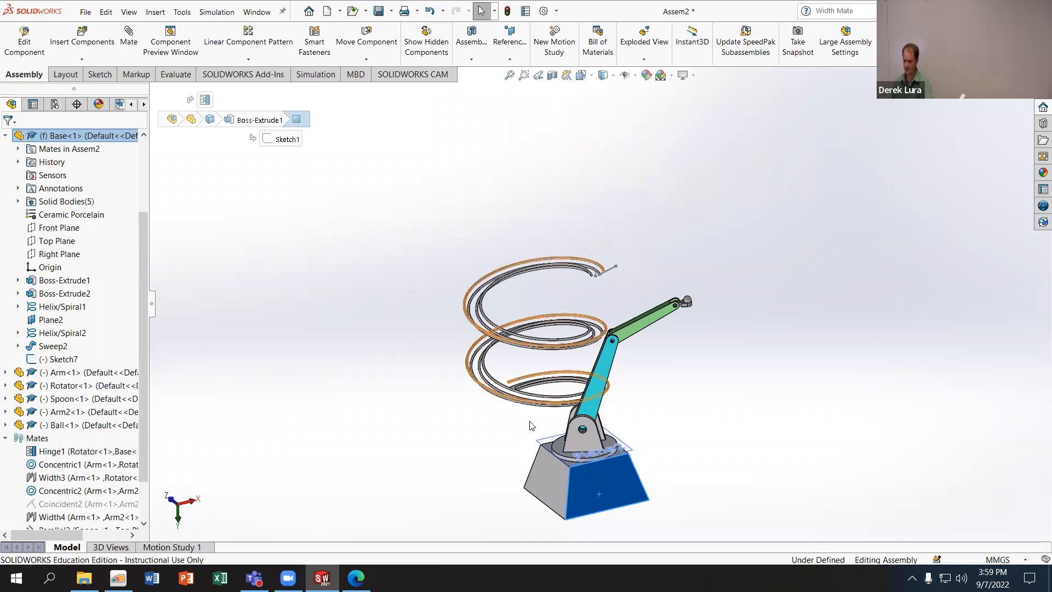
pyautogui.click(356, 426)
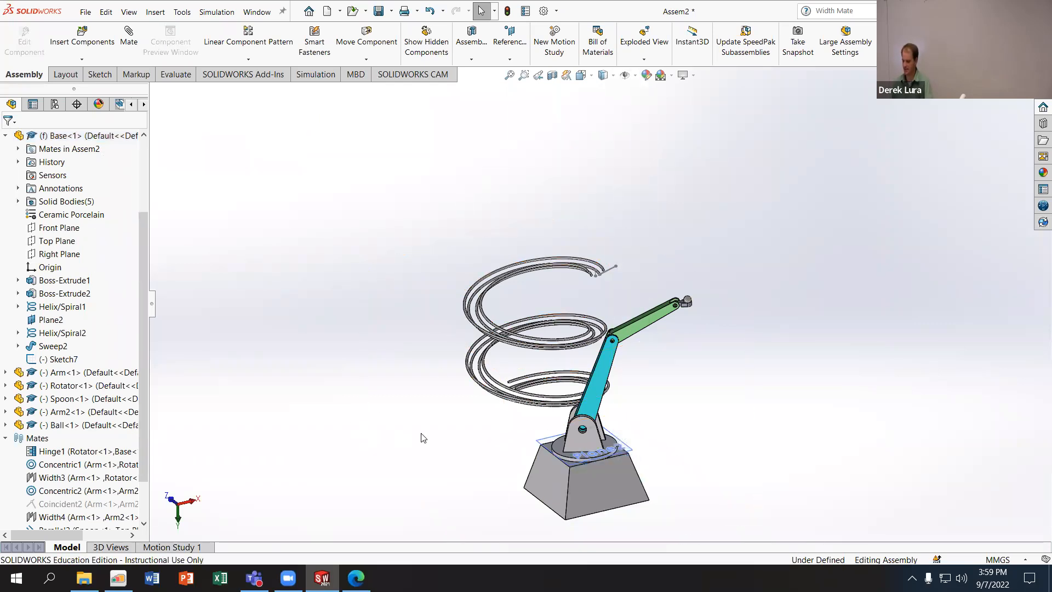
pyautogui.click(632, 490)
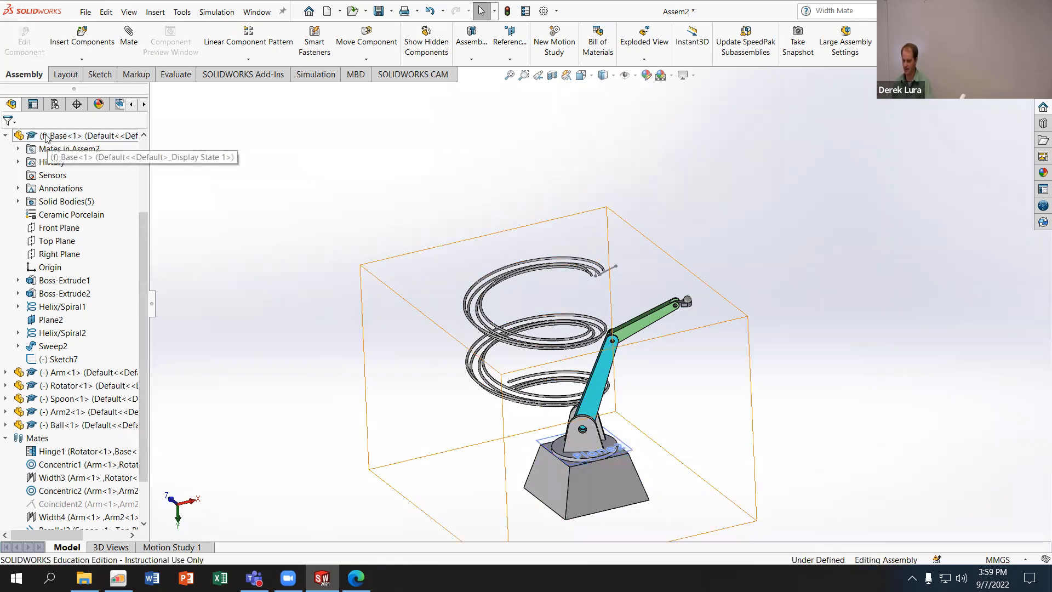
# - Show curves in the graphics area to display the helix curves of the Base
pyautogui.click(82, 135)
pyautogui.click(628, 75)
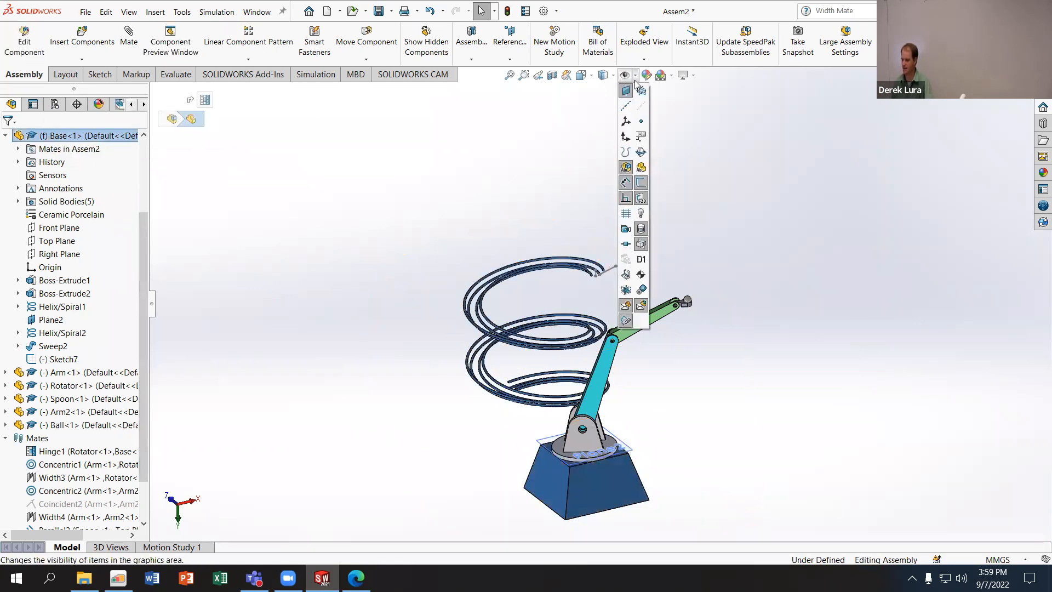
pyautogui.click(624, 157)
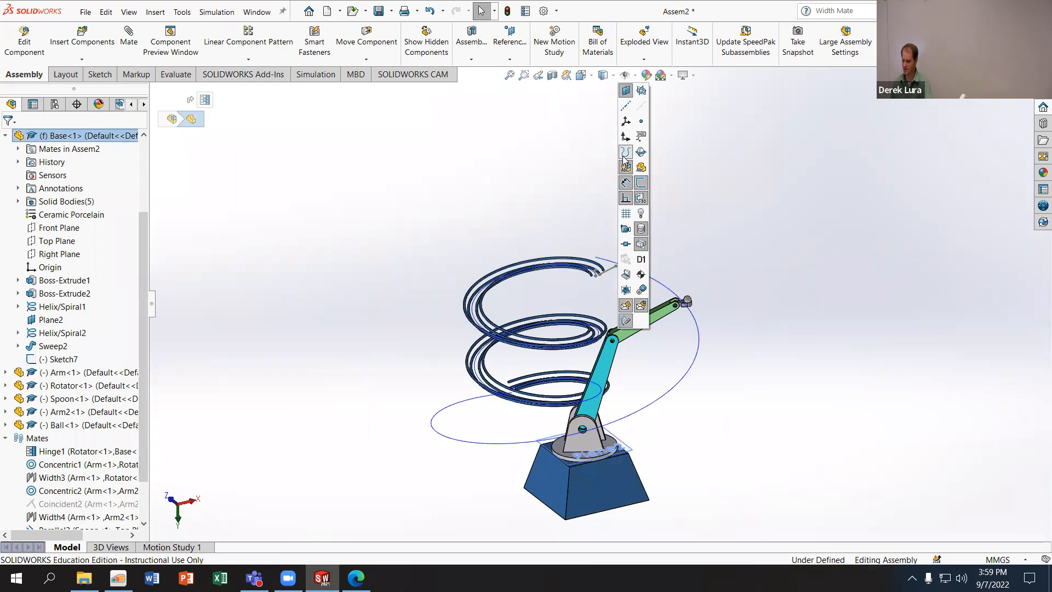
pyautogui.click(624, 157)
pyautogui.click(624, 157)
pyautogui.click(624, 157)
pyautogui.click(624, 157)
pyautogui.click(624, 158)
pyautogui.click(624, 157)
pyautogui.click(624, 157)
pyautogui.click(624, 157)
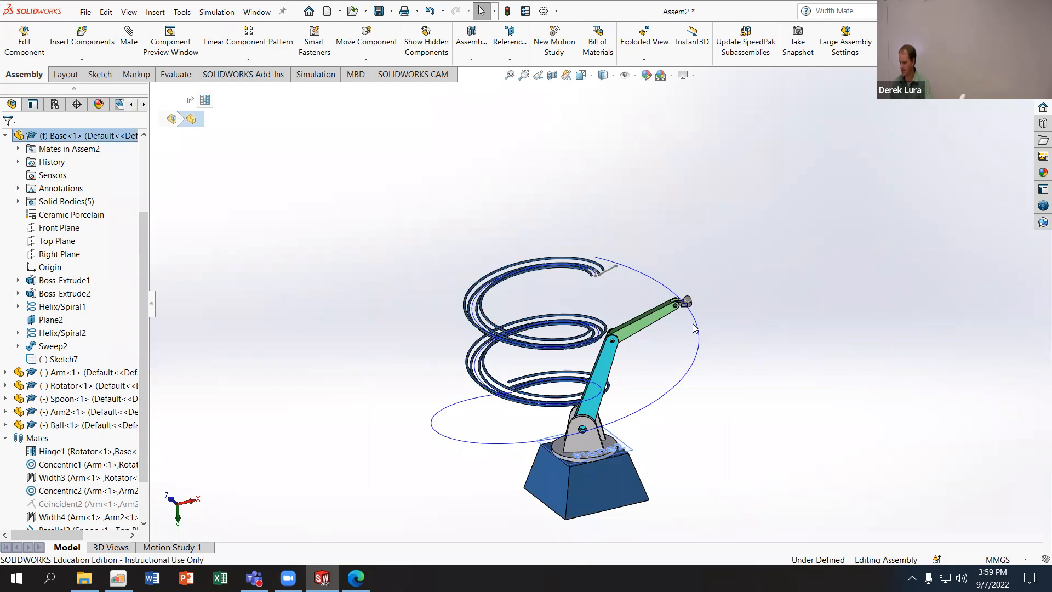
# - Examine the Base's large helix curve and the sketch point at the Spoon's bowl center as references for mating
pyautogui.scroll(-5, 688, 312)
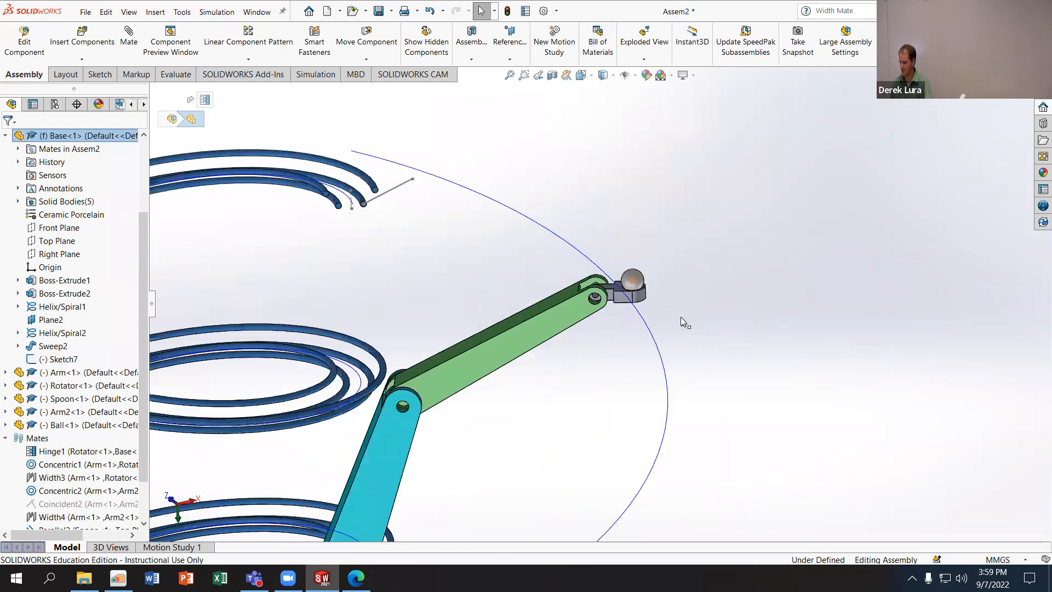
pyautogui.click(649, 333)
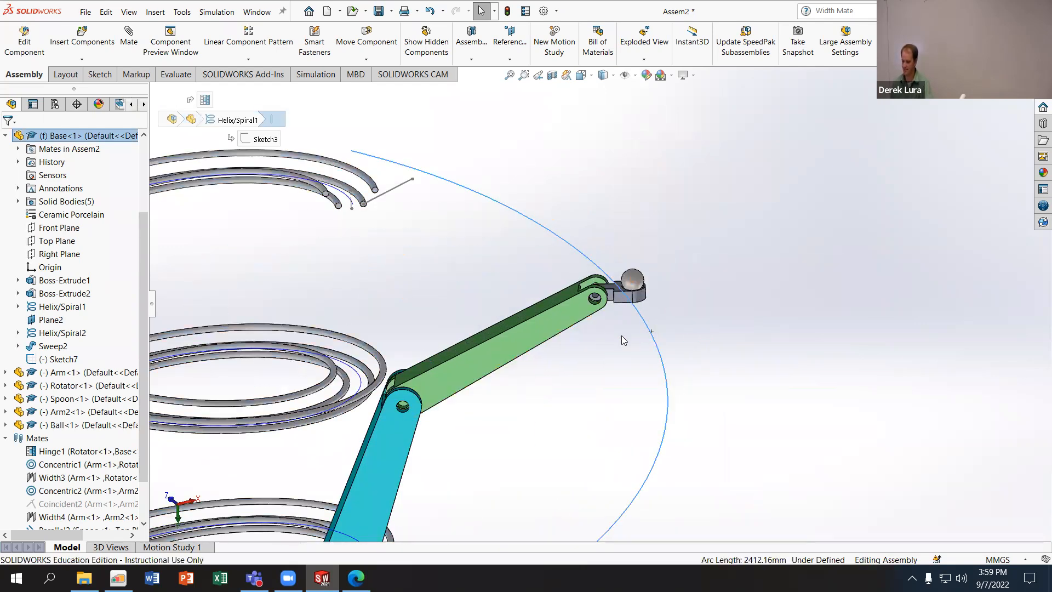
pyautogui.click(633, 284)
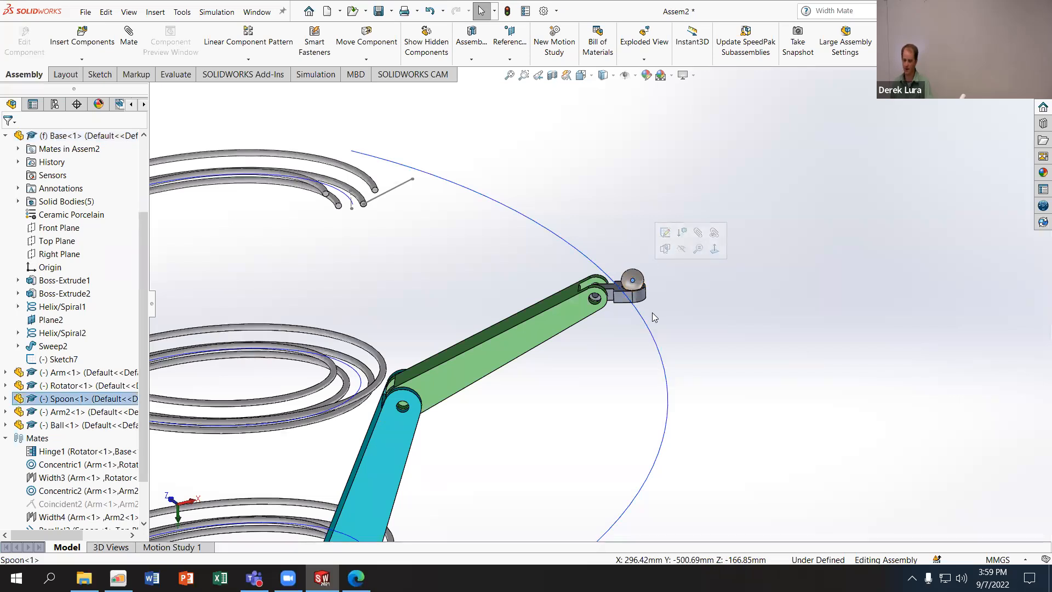
pyautogui.click(637, 295)
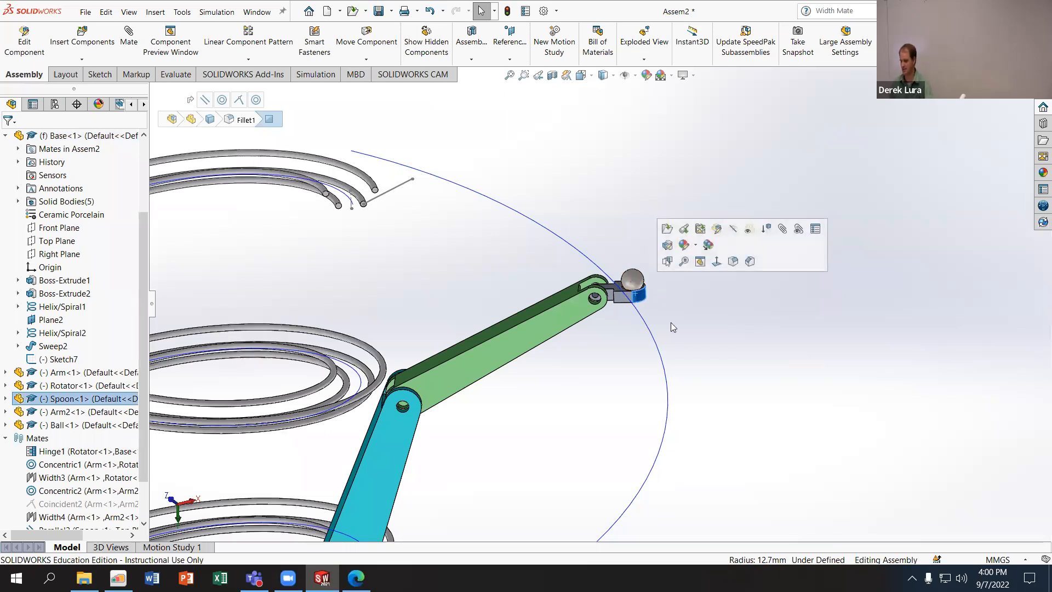
pyautogui.click(674, 353)
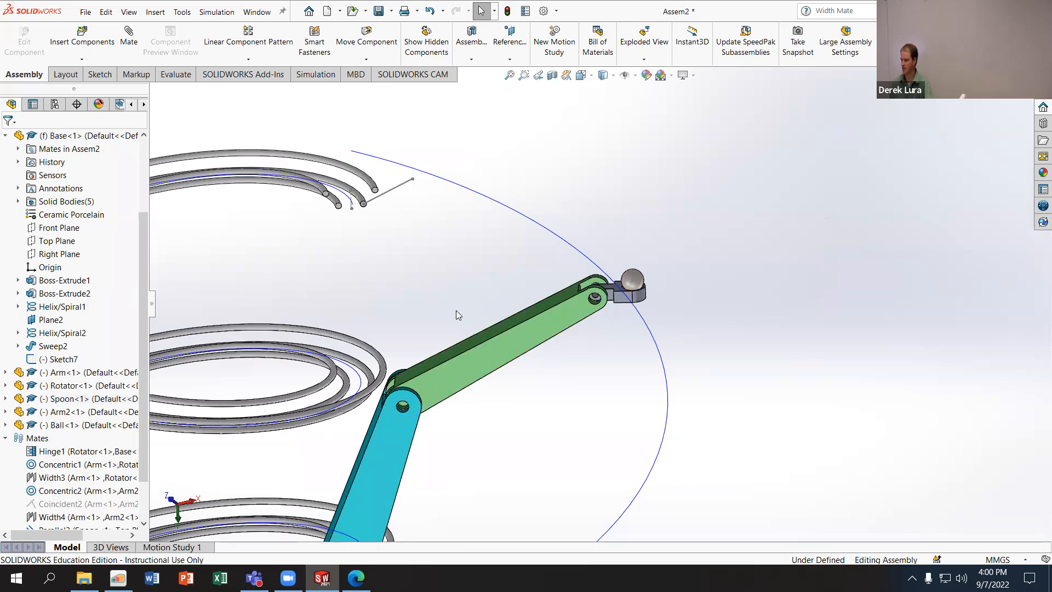
pyautogui.click(454, 186)
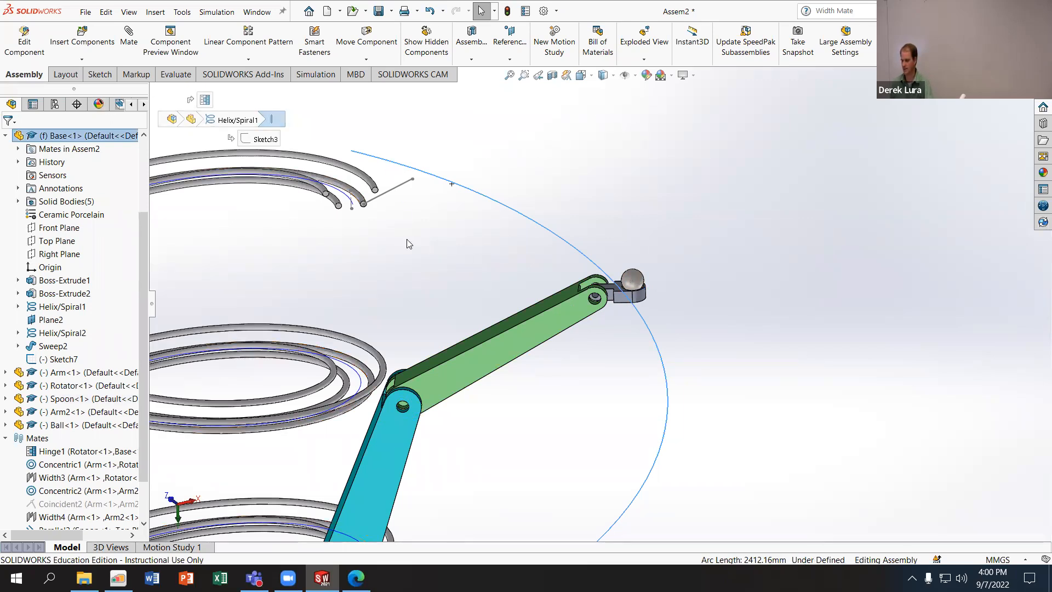
pyautogui.click(108, 38)
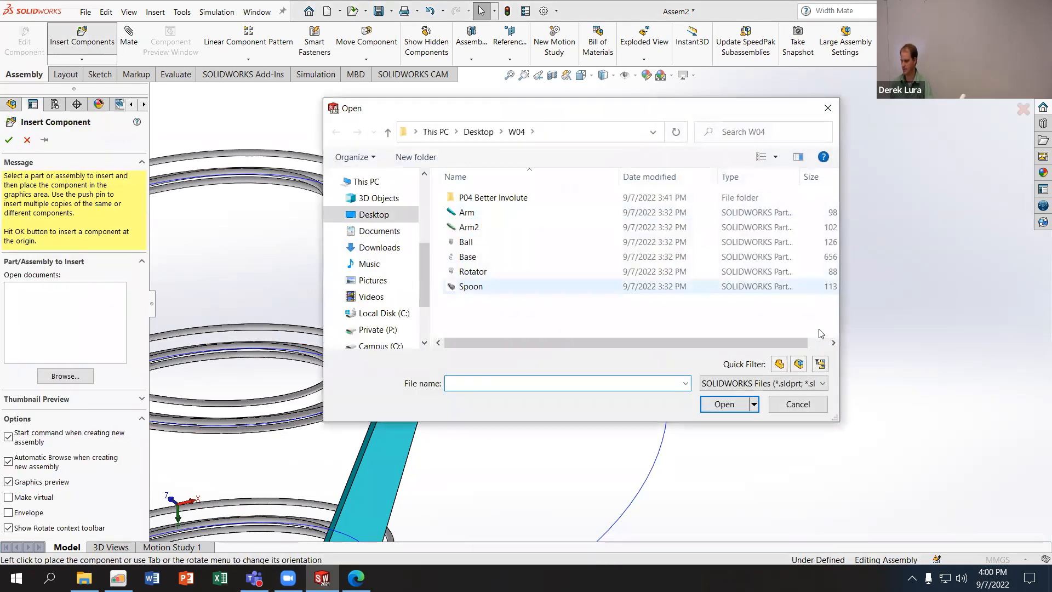
pyautogui.click(801, 406)
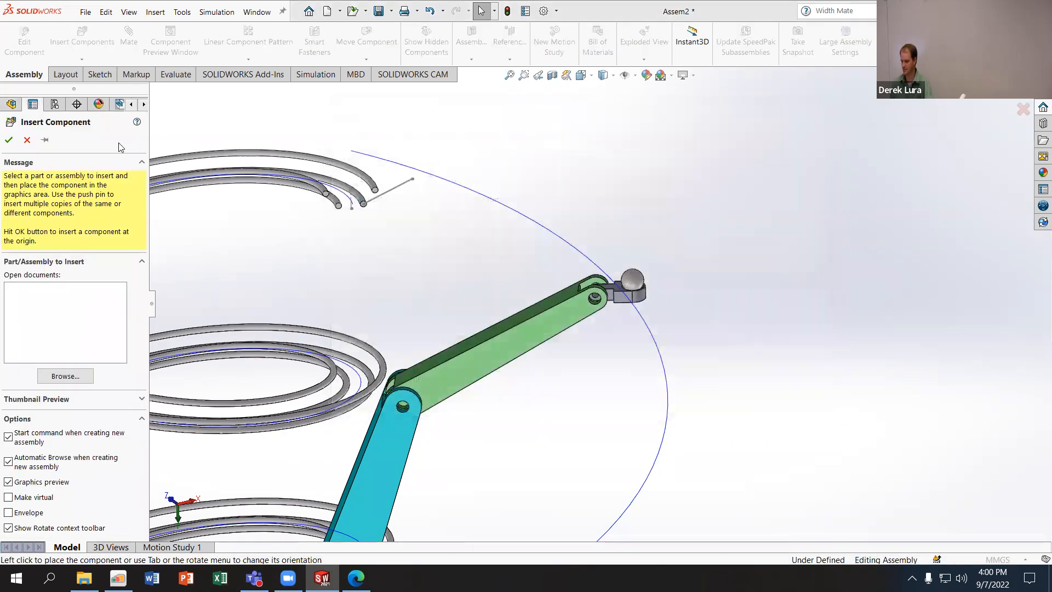
pyautogui.click(27, 139)
# - Add a Path Mate between the sketch point at the Spoon's bowl center and the Base's large helix curve, and finish mating
pyautogui.click(130, 36)
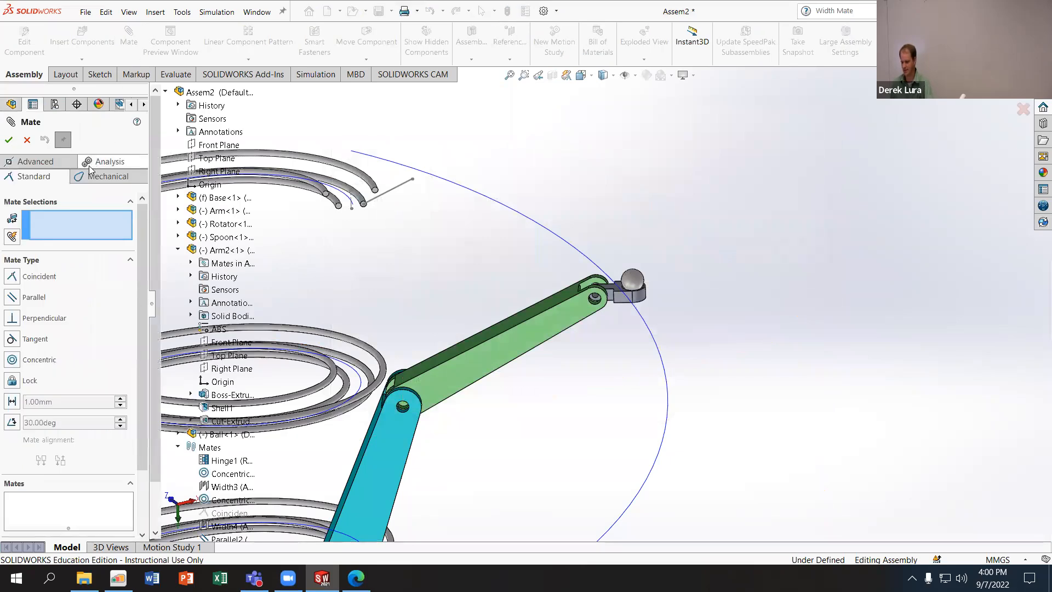
pyautogui.click(61, 161)
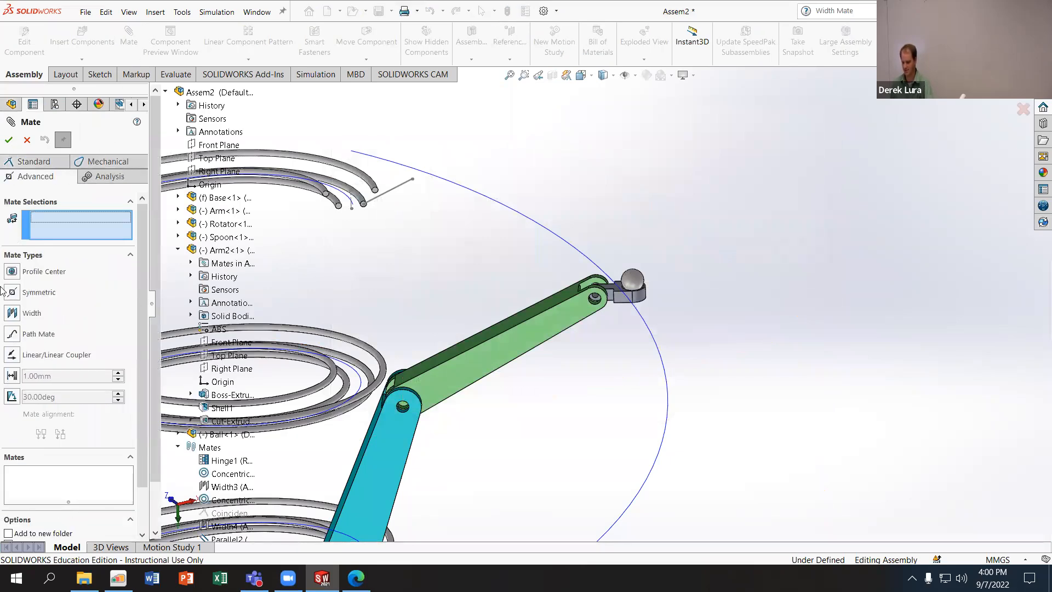
pyautogui.click(10, 337)
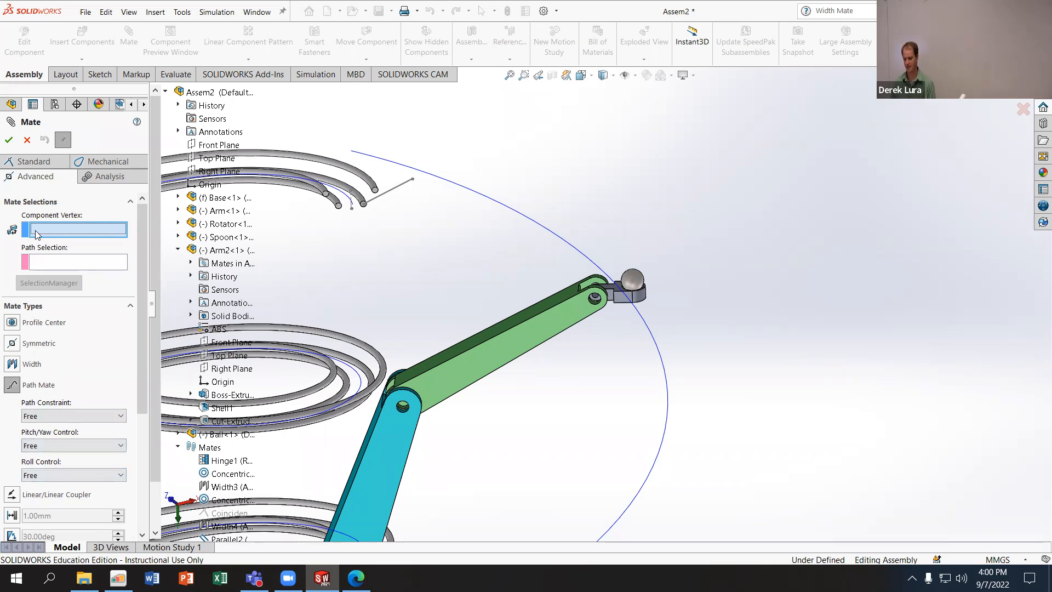
pyautogui.click(633, 282)
pyautogui.scroll(-5, 633, 291)
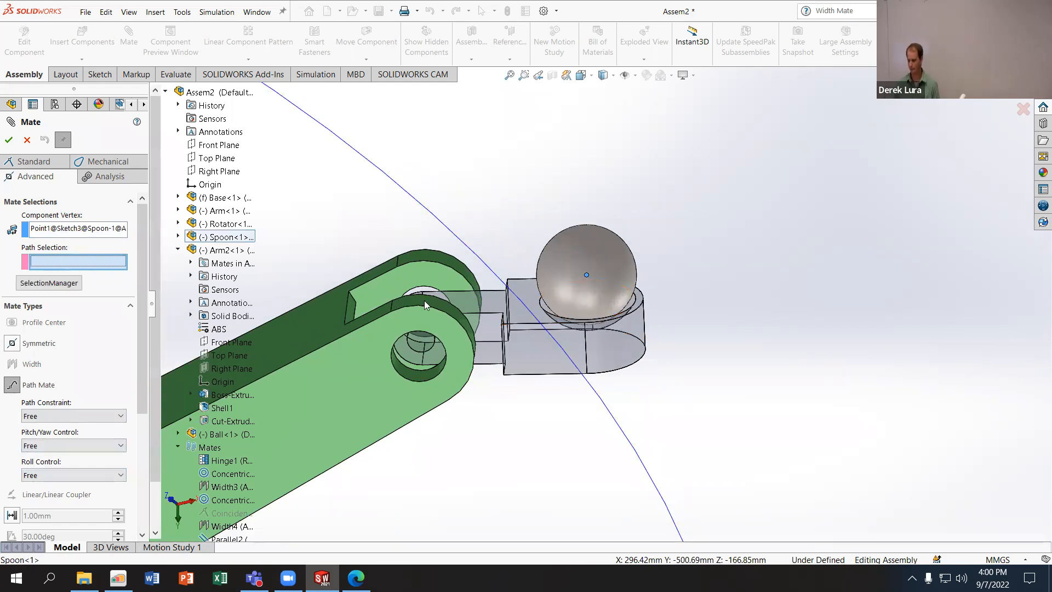
pyautogui.click(406, 192)
pyautogui.scroll(6, 435, 335)
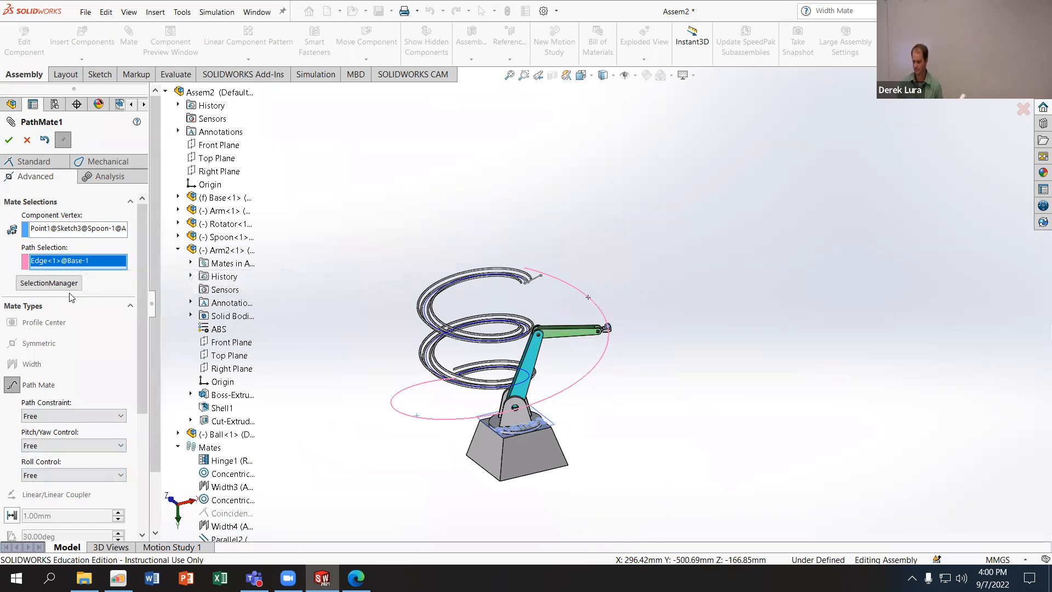
pyautogui.scroll(-5, 67, 423)
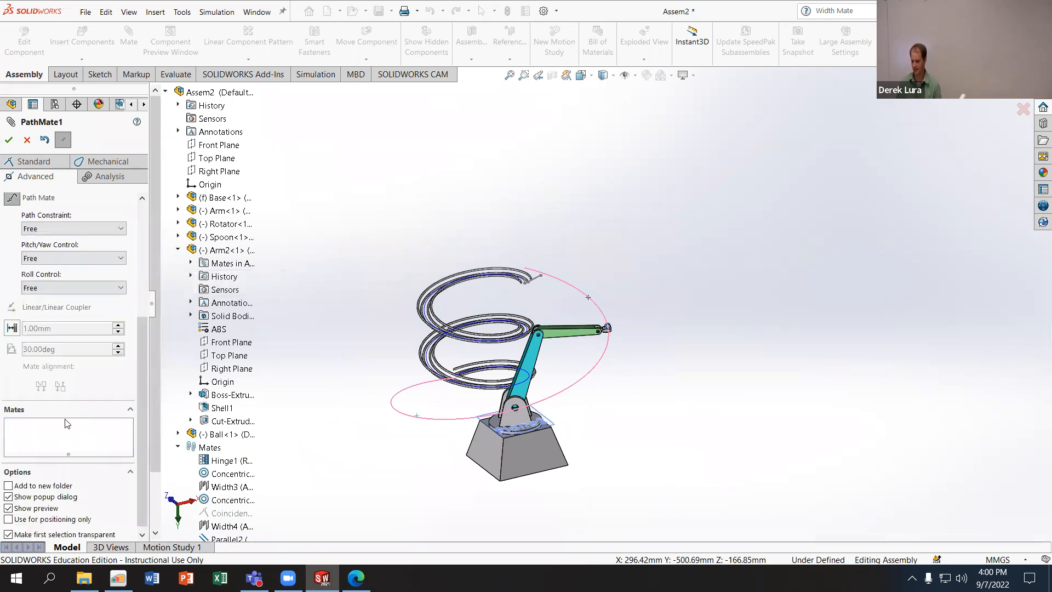
pyautogui.scroll(5, 49, 300)
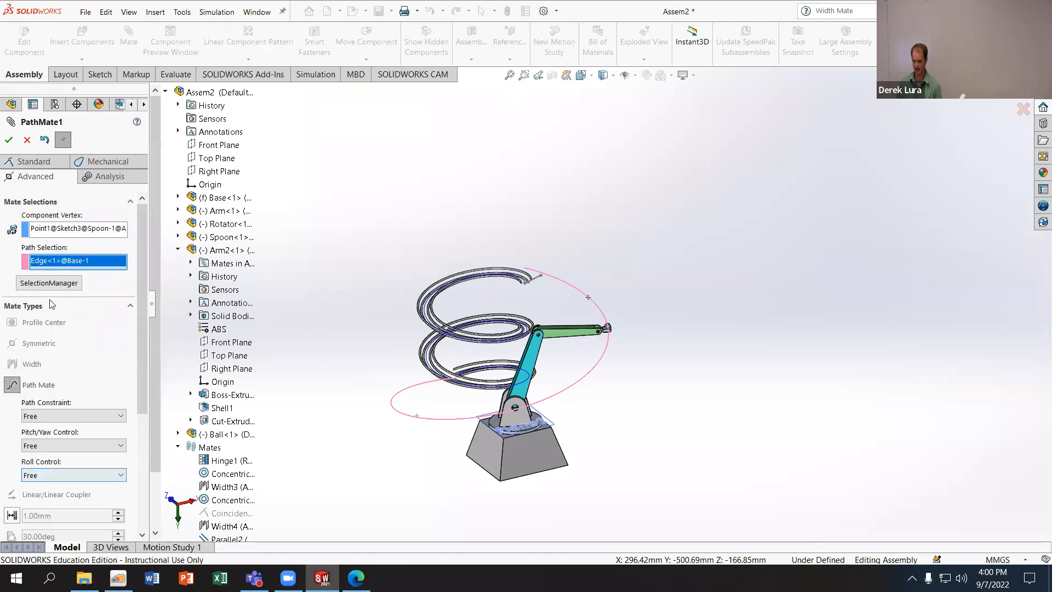
pyautogui.click(9, 140)
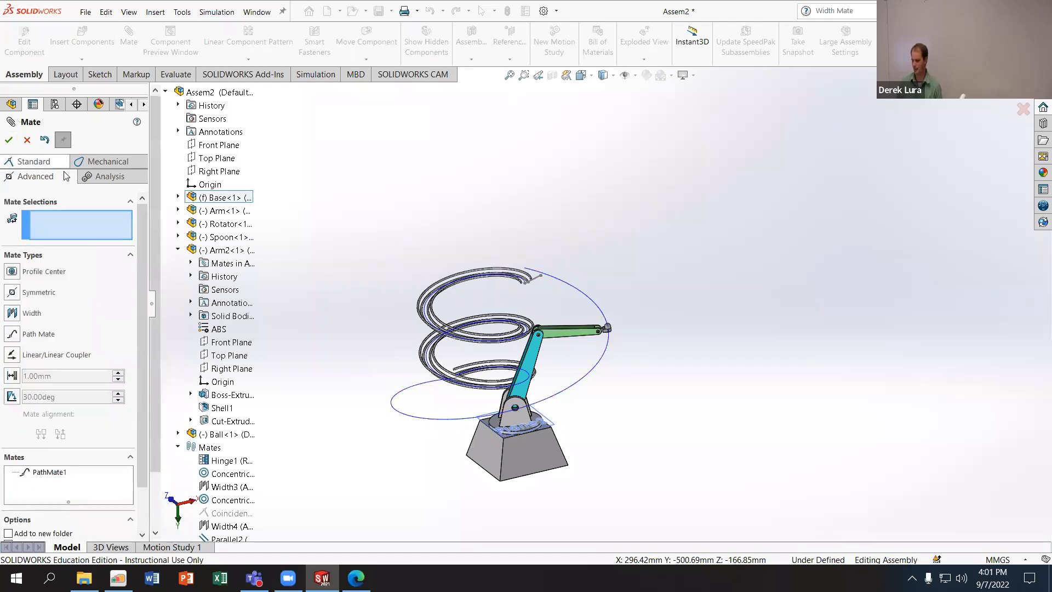
pyautogui.click(9, 140)
# - Swing the Rotator around the Base to move the linked arms and the Spoon along the helix path
pyautogui.scroll(-3, 655, 383)
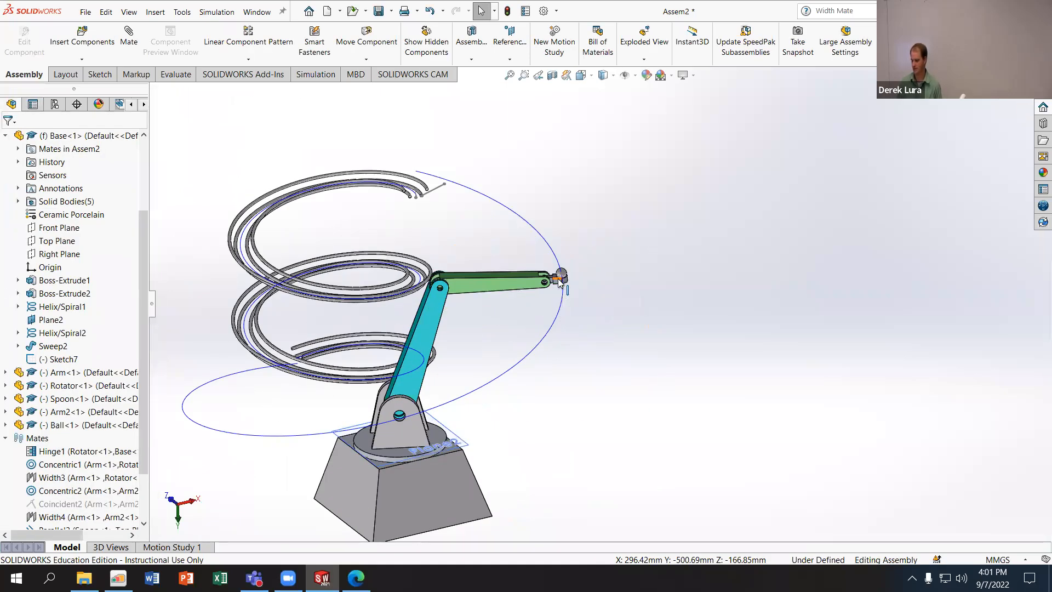
pyautogui.moveTo(400, 450); pyautogui.dragTo(461, 399)
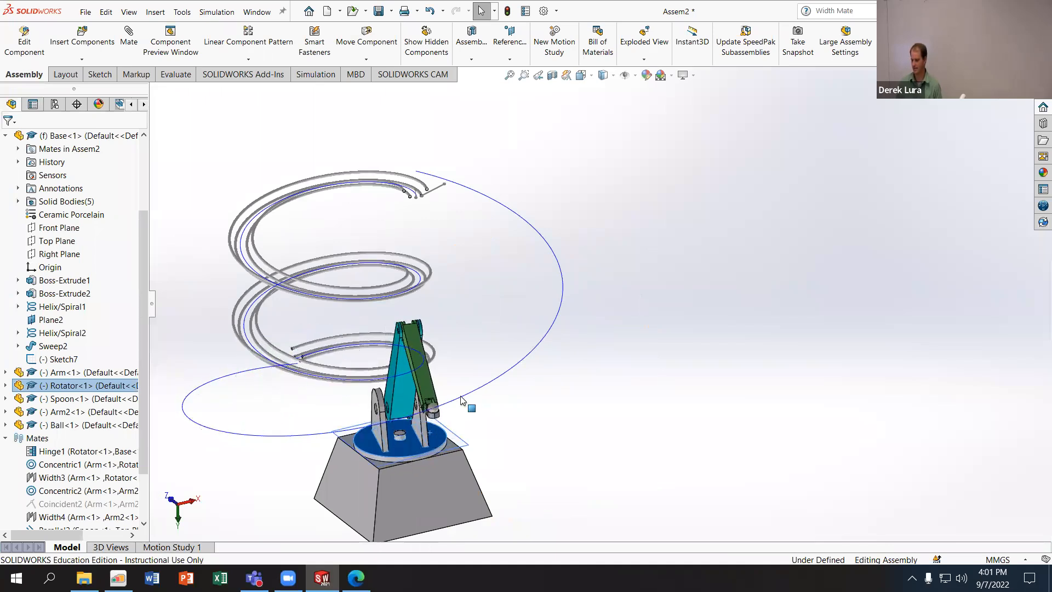
pyautogui.moveTo(371, 449); pyautogui.dragTo(403, 461)
pyautogui.moveTo(404, 464); pyautogui.dragTo(423, 554, button='middle')
pyautogui.moveTo(398, 440); pyautogui.dragTo(431, 385)
pyautogui.press('Escape')
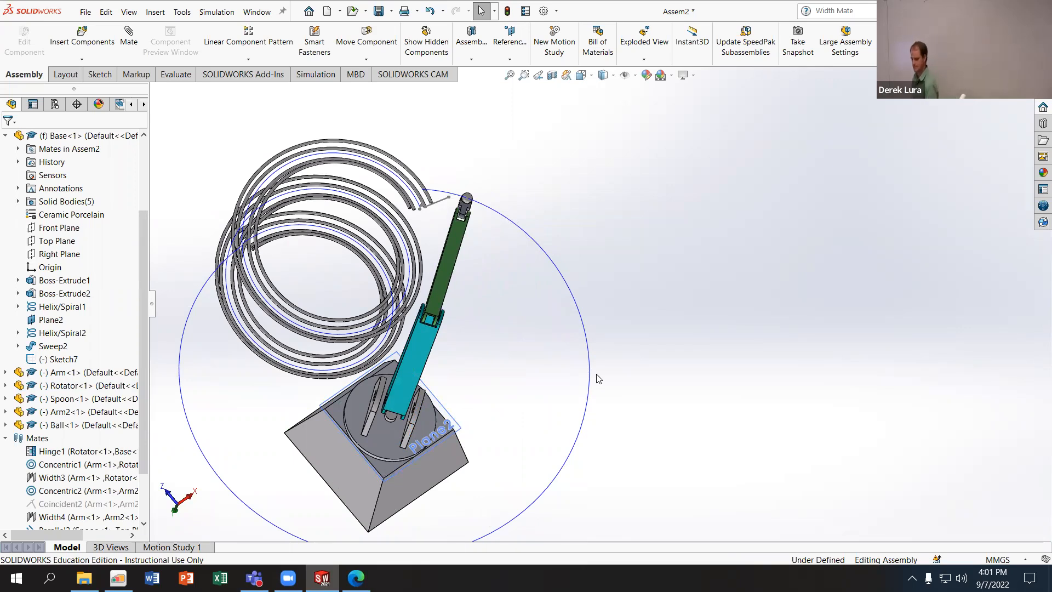
# - Toggle the visibility of curves in the graphics area for the Base's helixes
pyautogui.click(331, 456)
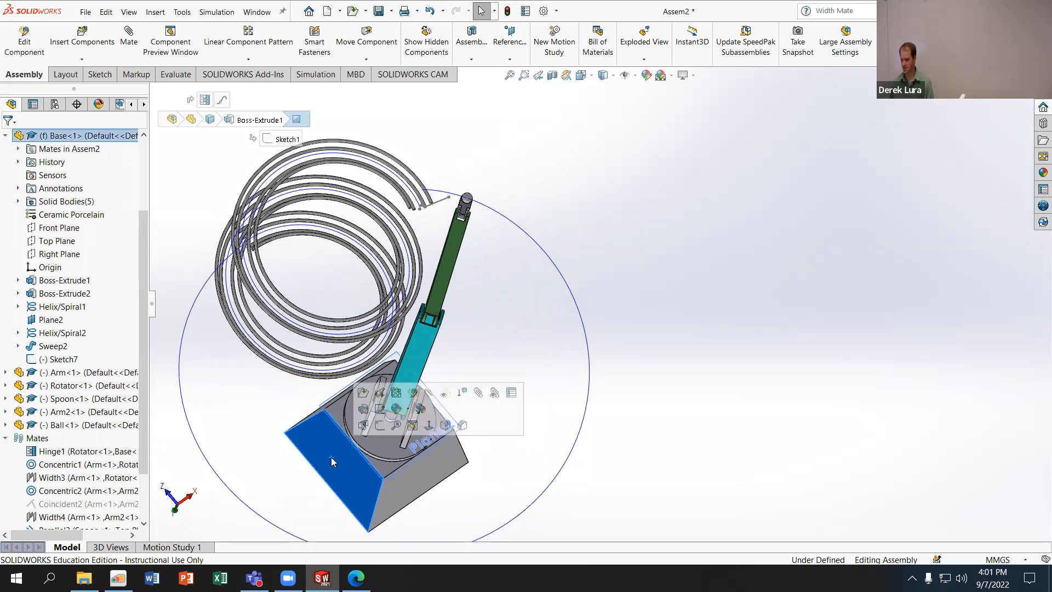
pyautogui.moveTo(254, 323); pyautogui.dragTo(258, 190, button='middle')
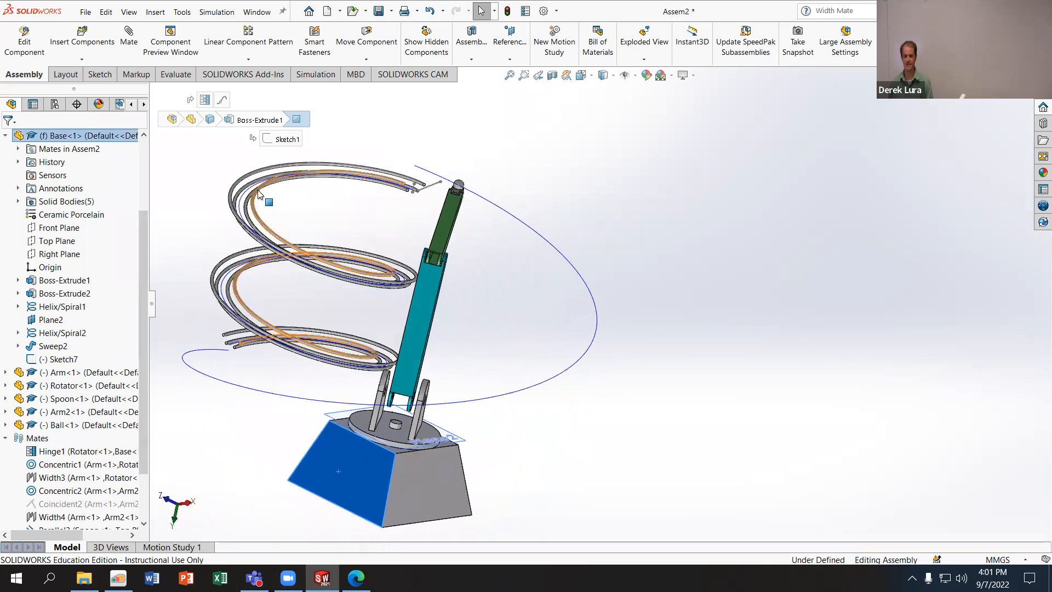
pyautogui.click(635, 76)
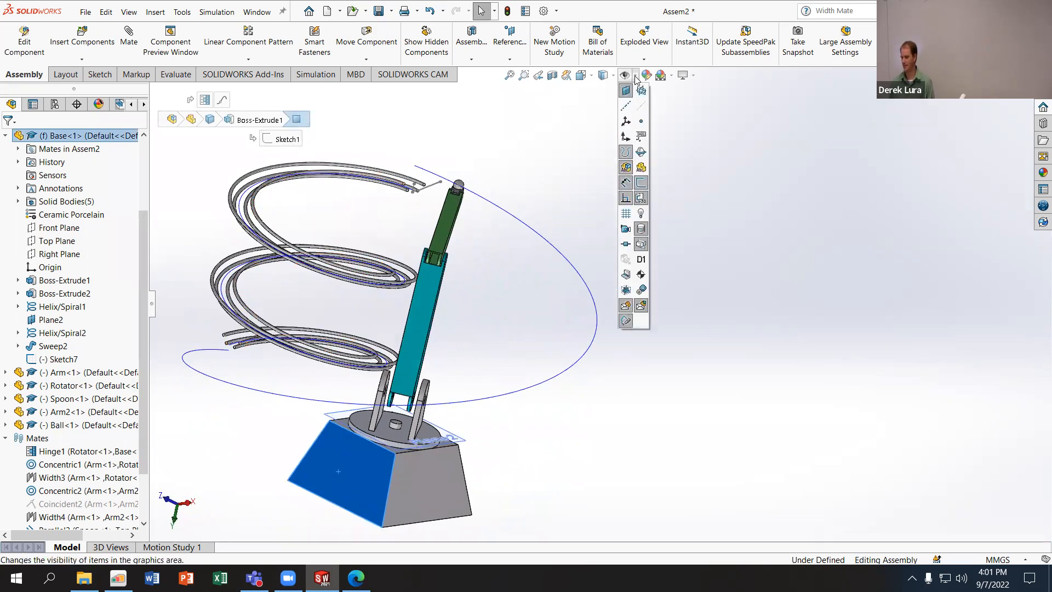
pyautogui.click(626, 154)
pyautogui.click(626, 153)
pyautogui.click(626, 153)
pyautogui.click(627, 154)
pyautogui.click(626, 154)
pyautogui.click(627, 154)
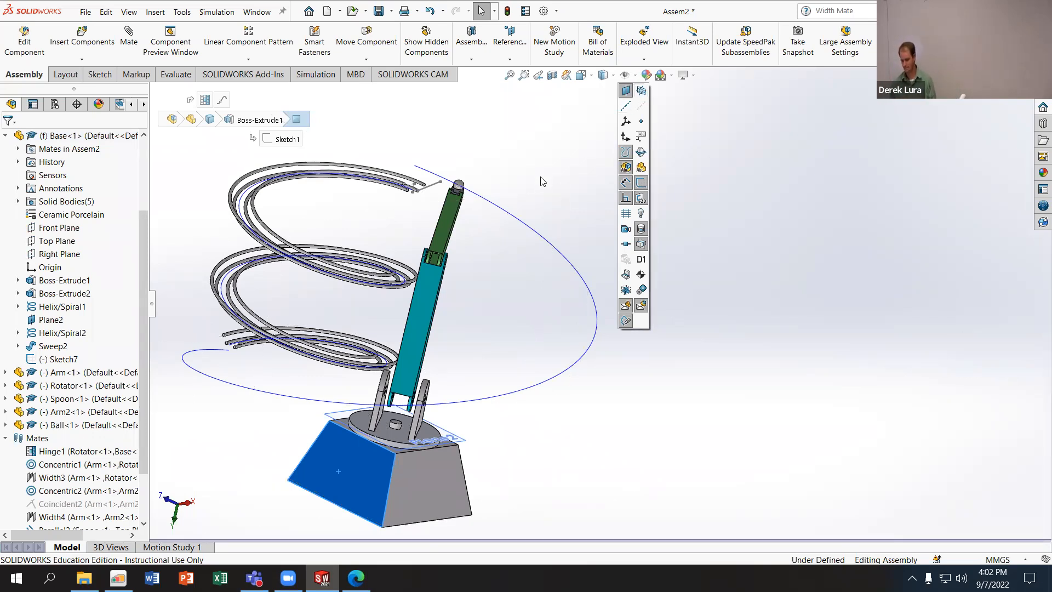
# - Turn the Rotator on the Base to move the linked arms and Spoon along the large helix
pyautogui.click(489, 481)
pyautogui.moveTo(527, 280); pyautogui.dragTo(518, 288, button='middle')
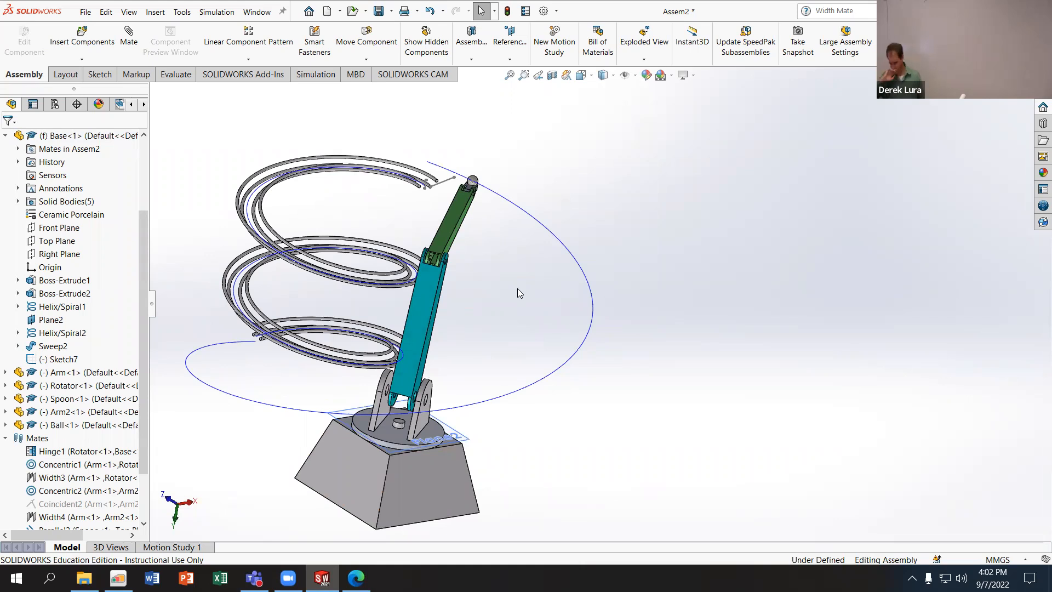
pyautogui.moveTo(557, 289); pyautogui.dragTo(483, 408, button='middle')
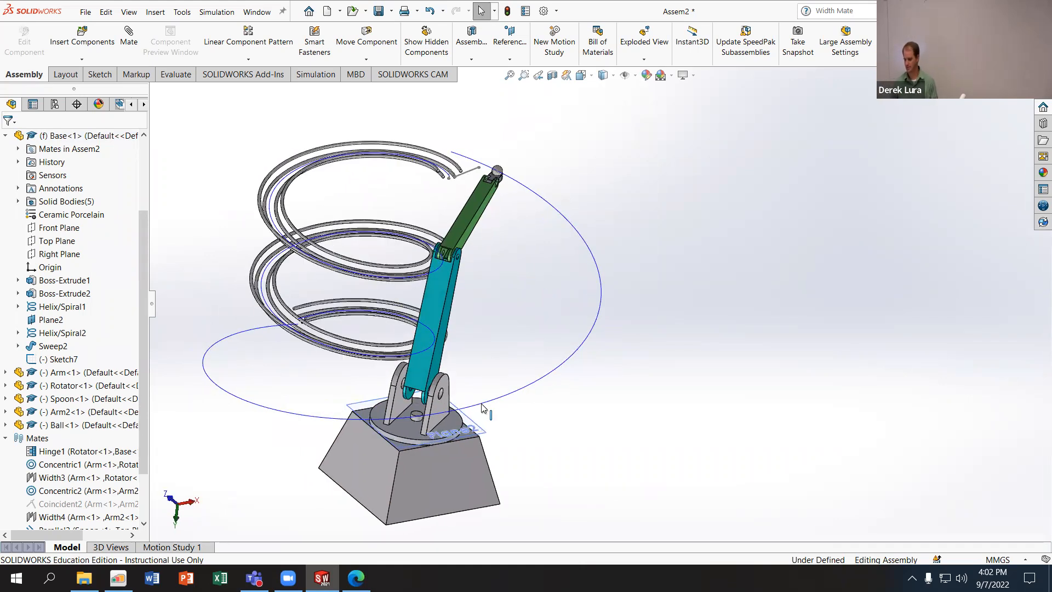
pyautogui.moveTo(405, 438)
pyautogui.mouseDown()
pyautogui.moveTo(387, 439)
pyautogui.moveTo(418, 450)
pyautogui.moveTo(391, 445)
pyautogui.mouseUp()
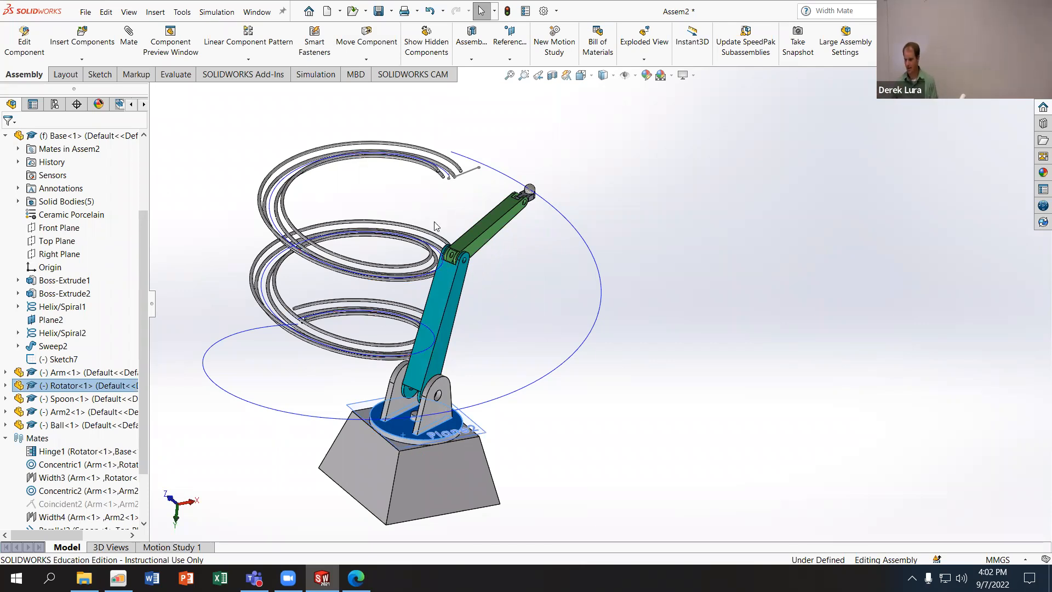
# - Edit PathMate1 and change its path constraint from Free to Percent Along Path
pyautogui.scroll(-2, 66, 482)
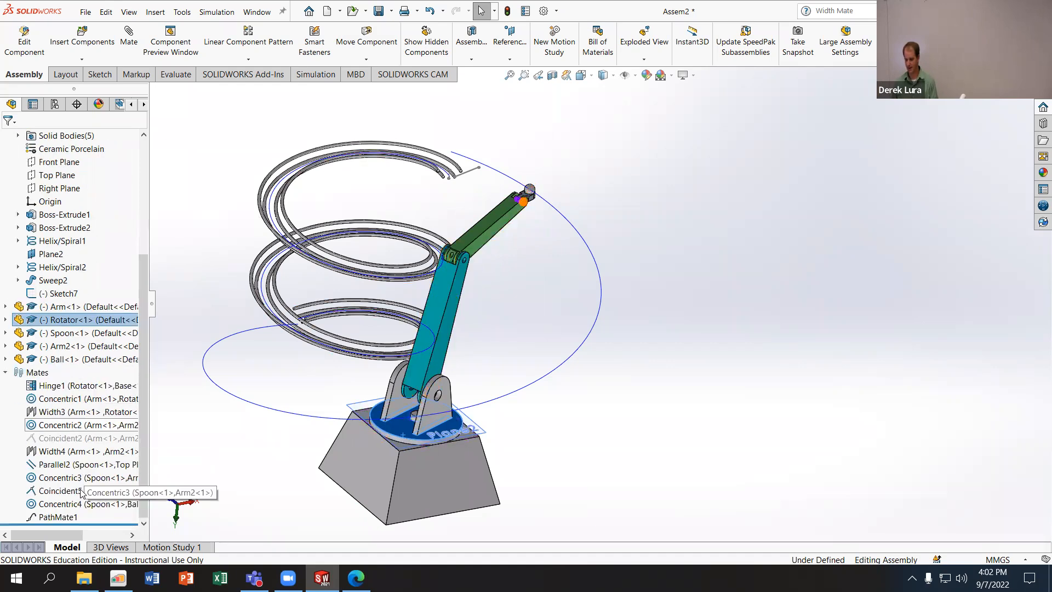
pyautogui.rightClick(55, 518)
pyautogui.click(76, 347)
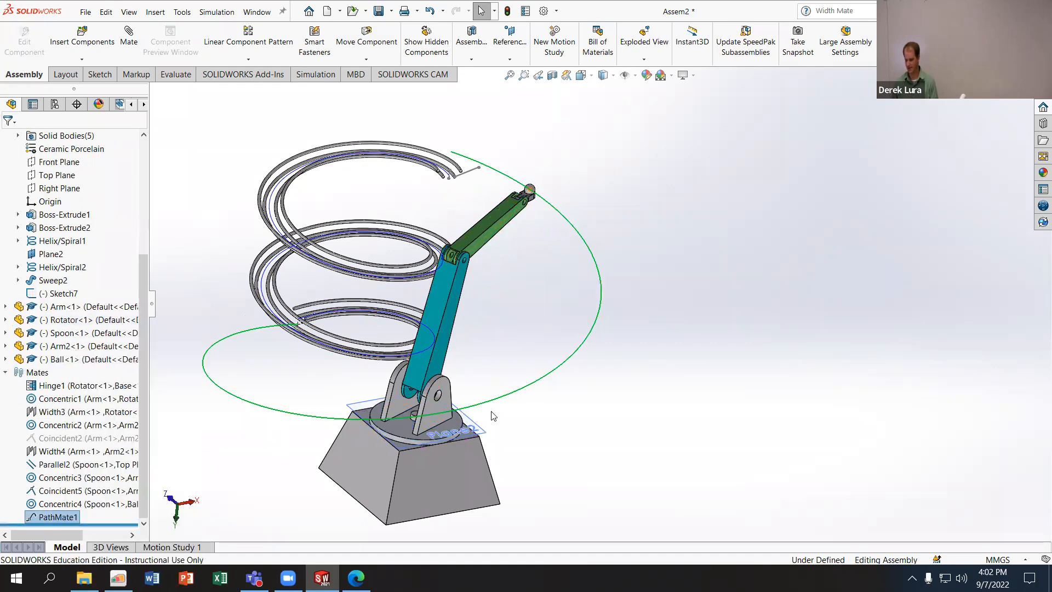
pyautogui.click(26, 417)
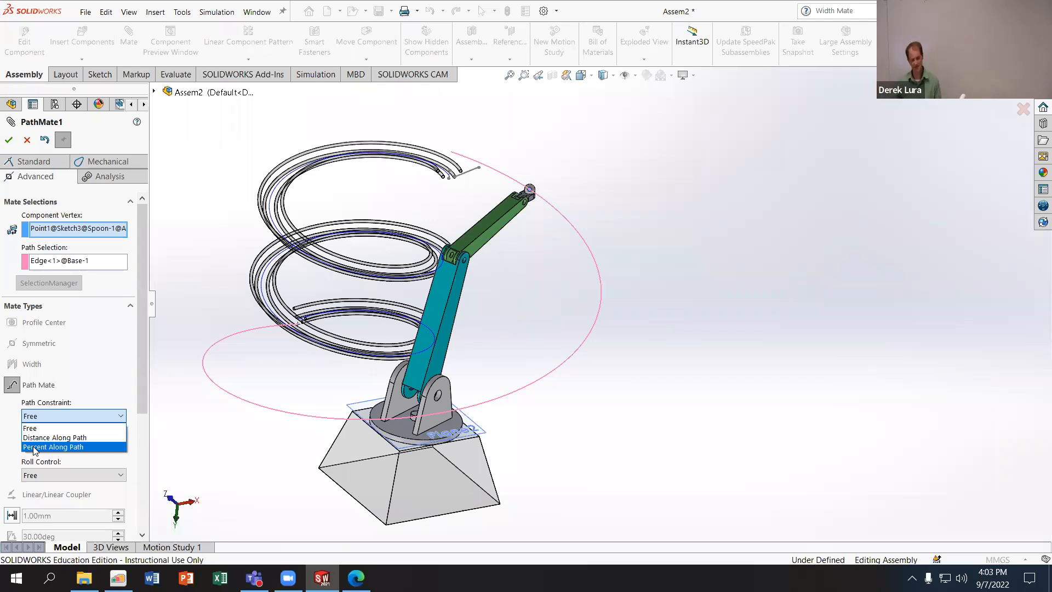
pyautogui.click(34, 447)
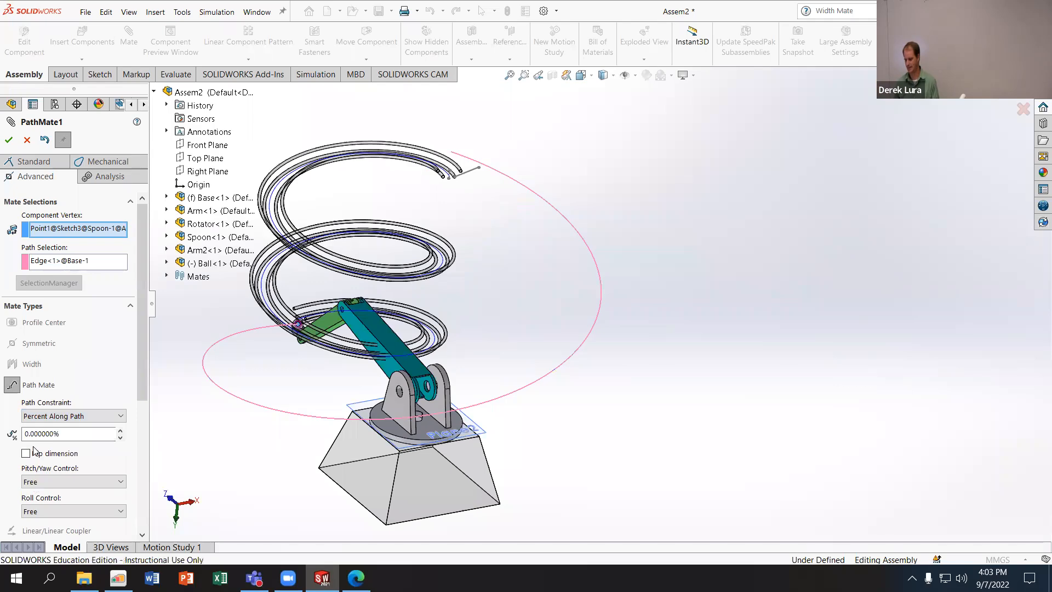
# - Advance the Spoon along the helix in 10% increments until the path position is 100%
pyautogui.moveTo(276, 346); pyautogui.dragTo(228, 291, button='middle')
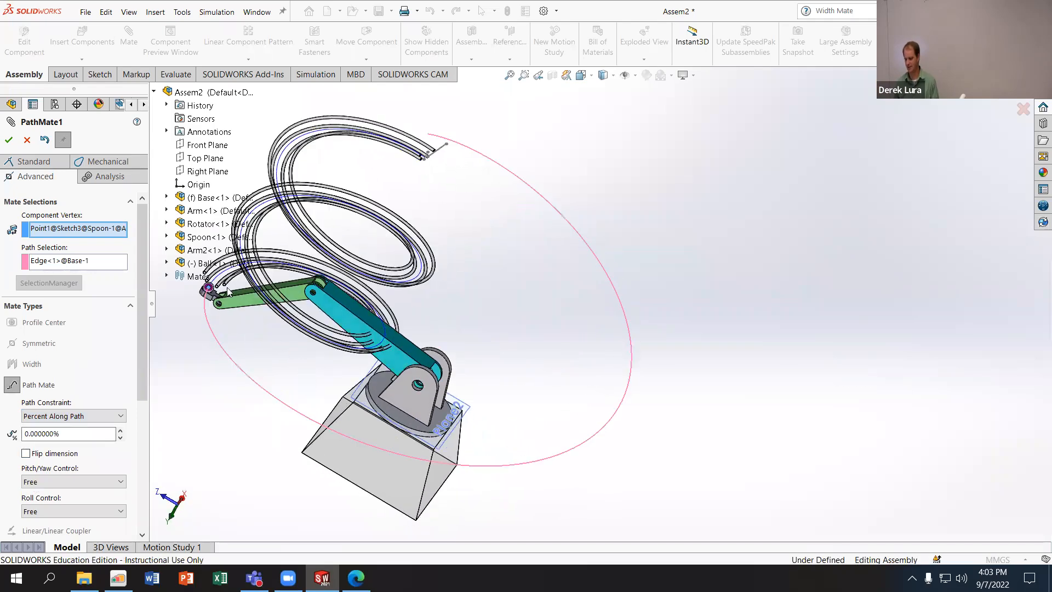
pyautogui.click(120, 432)
pyautogui.click(120, 432)
pyautogui.click(120, 431)
pyautogui.click(121, 432)
pyautogui.click(120, 432)
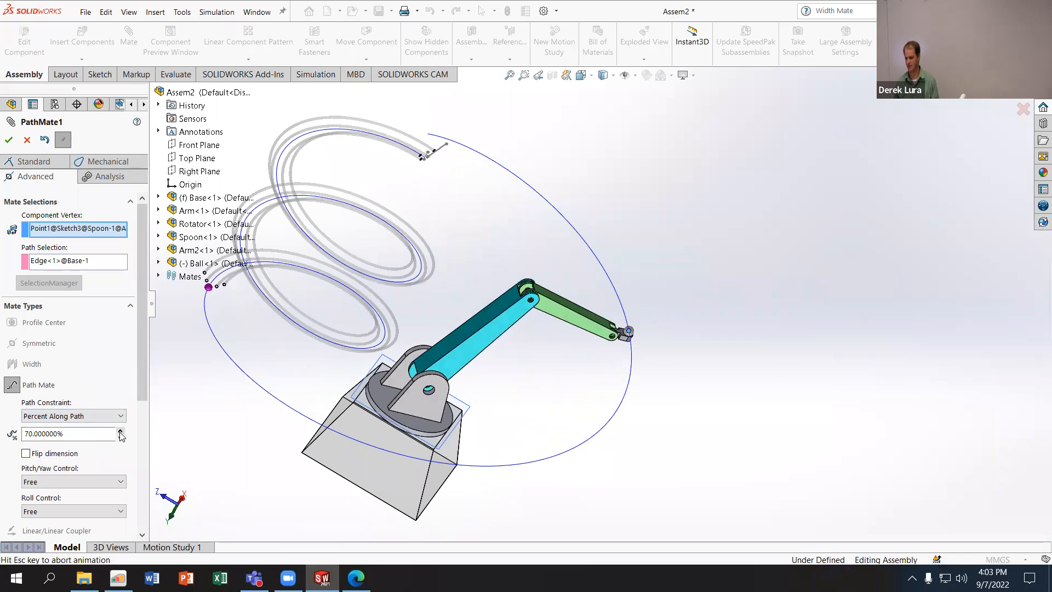
pyautogui.click(120, 432)
pyautogui.click(121, 432)
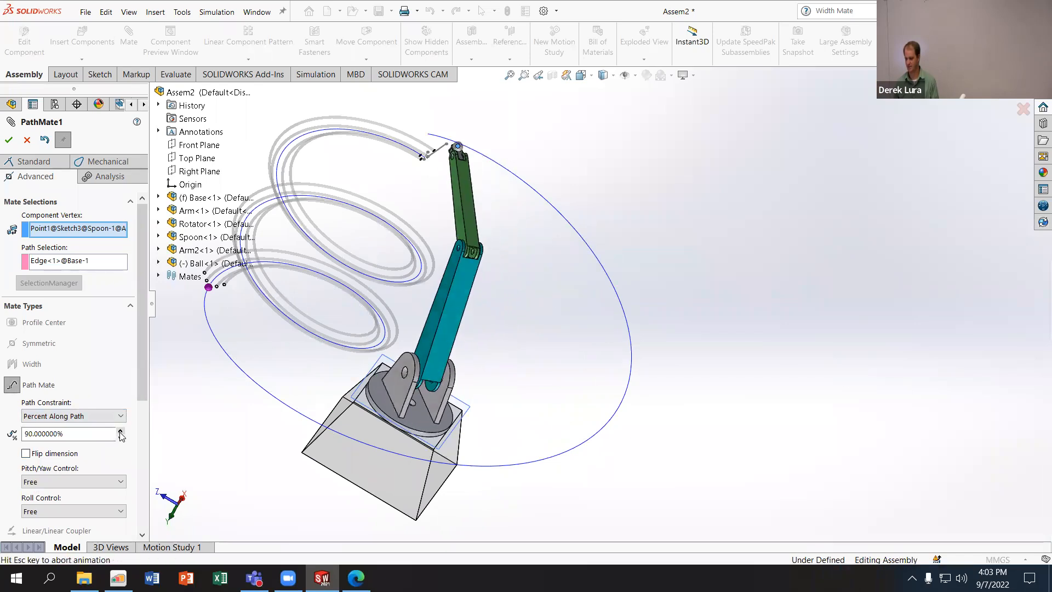
pyautogui.click(121, 432)
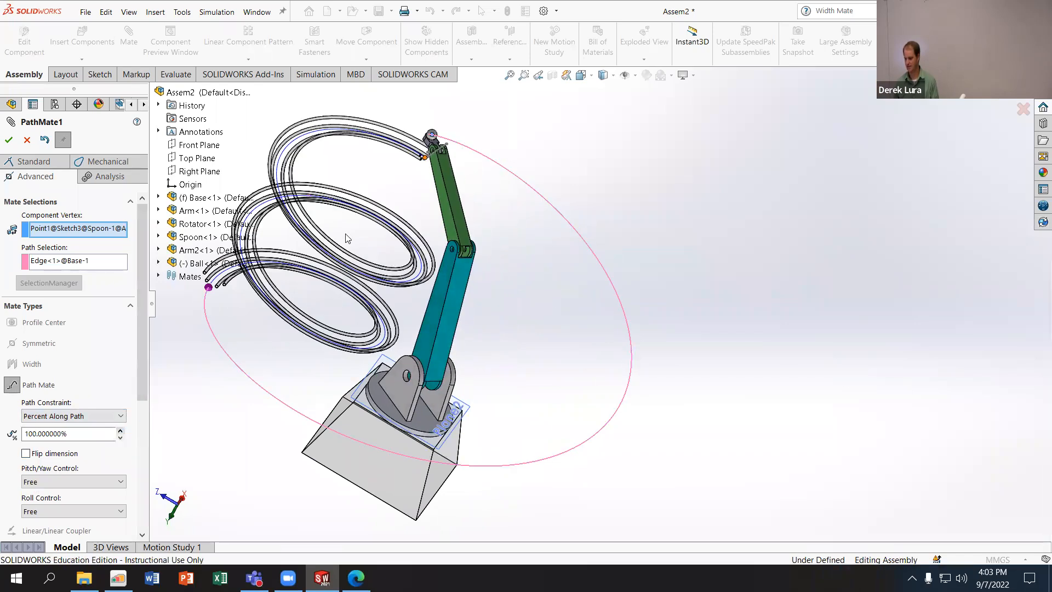
# - Examine the Ball at the helix end and set the Spoon's path position to 99.9%
pyautogui.scroll(-10, 408, 125)
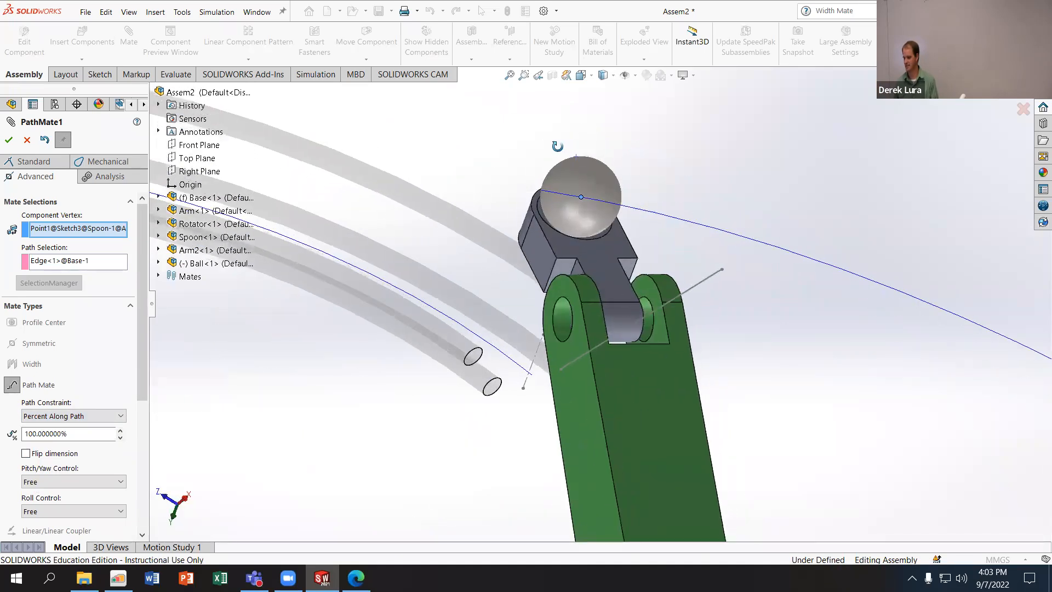
pyautogui.moveTo(557, 146); pyautogui.dragTo(524, 137, button='middle')
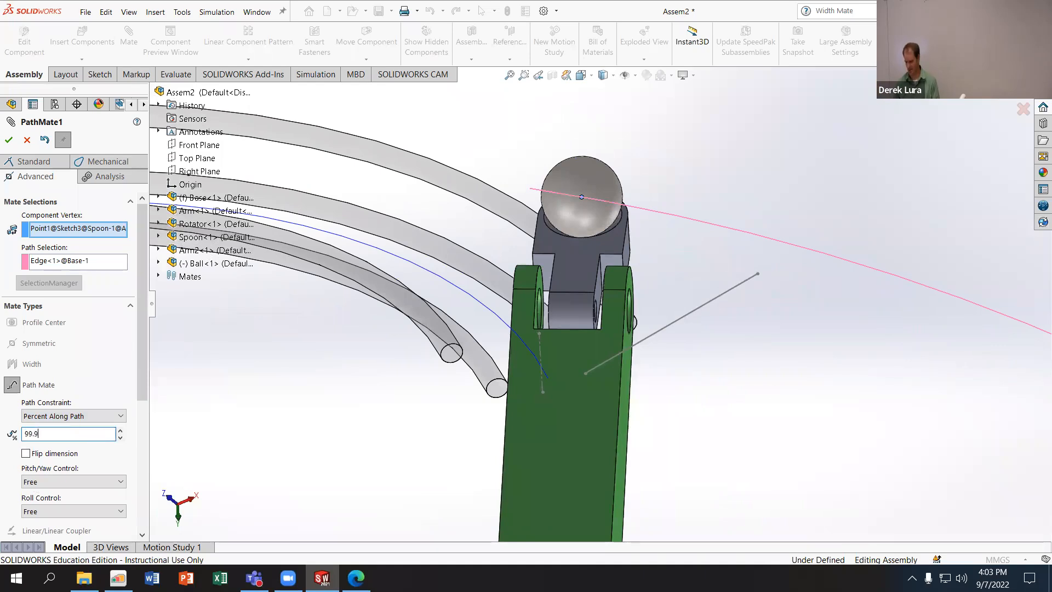
pyautogui.write('99.9')
pyautogui.press('Return')
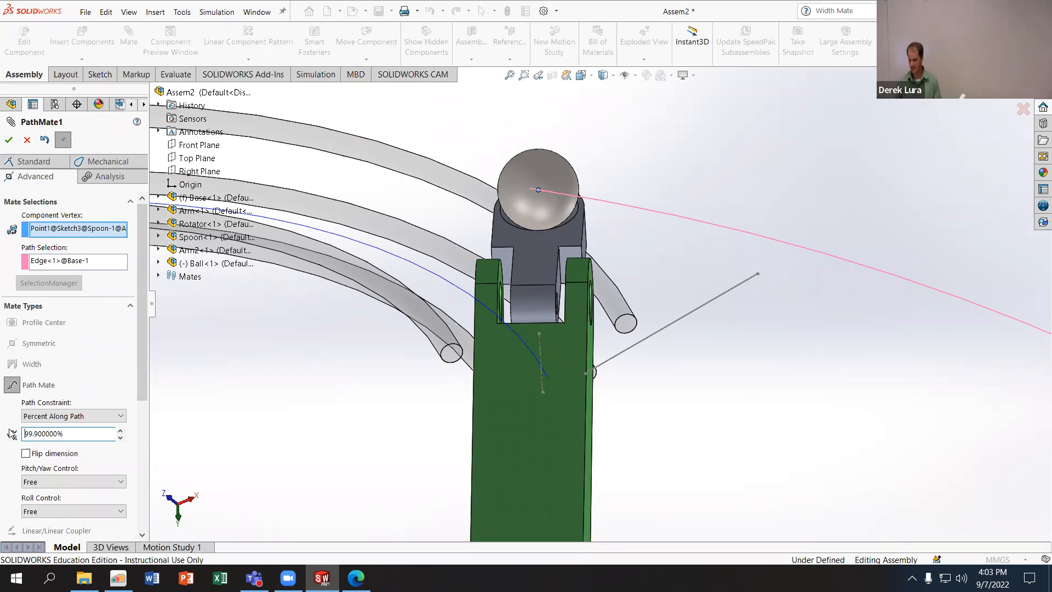
# - Move the Spoon back along the path to 89.9% and discard the changes to PathMate1
pyautogui.click(120, 438)
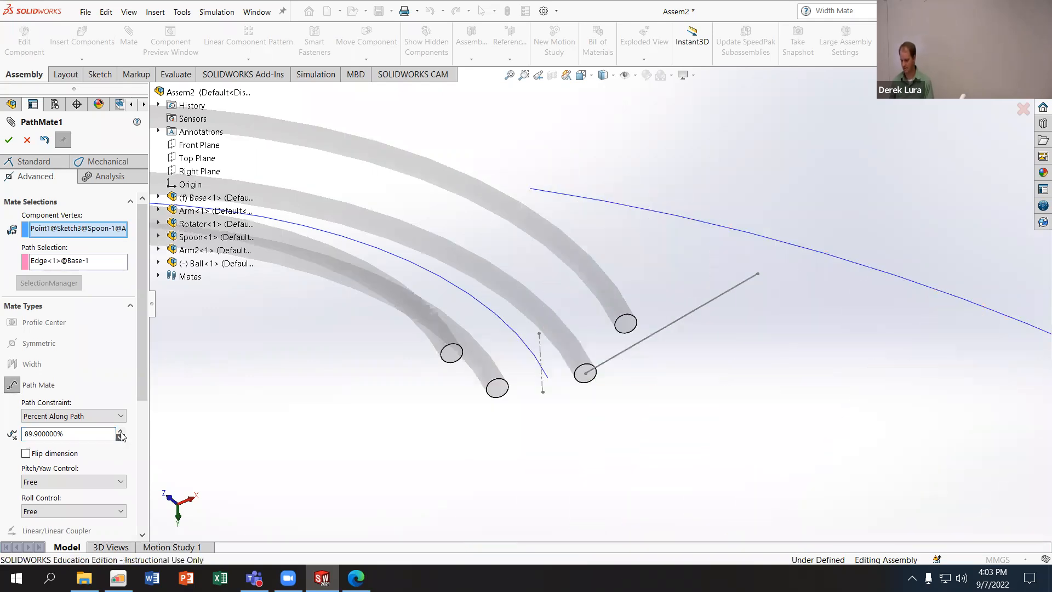
pyautogui.scroll(5, 426, 450)
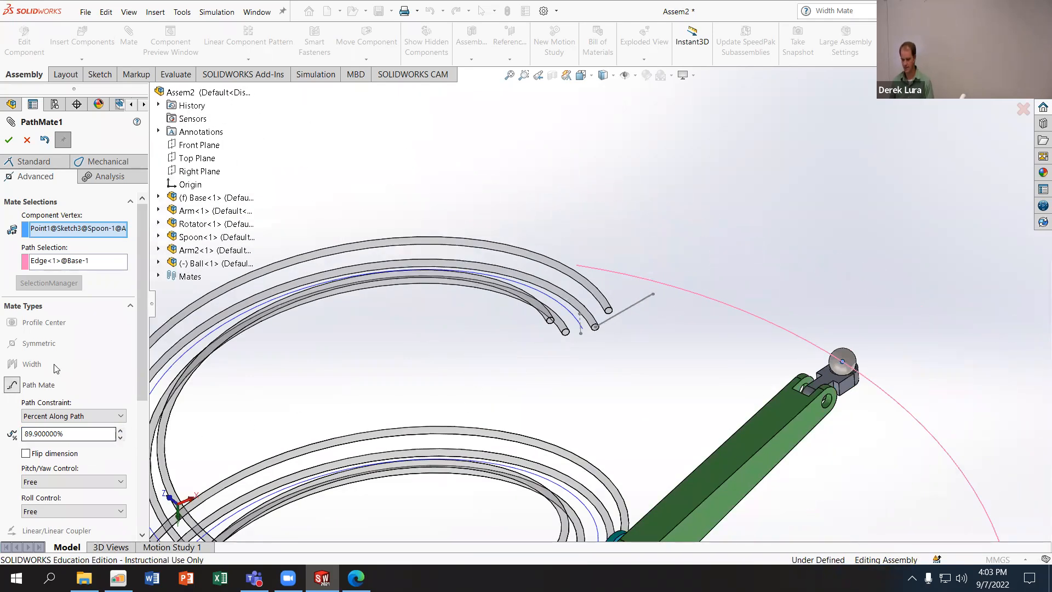
pyautogui.click(29, 140)
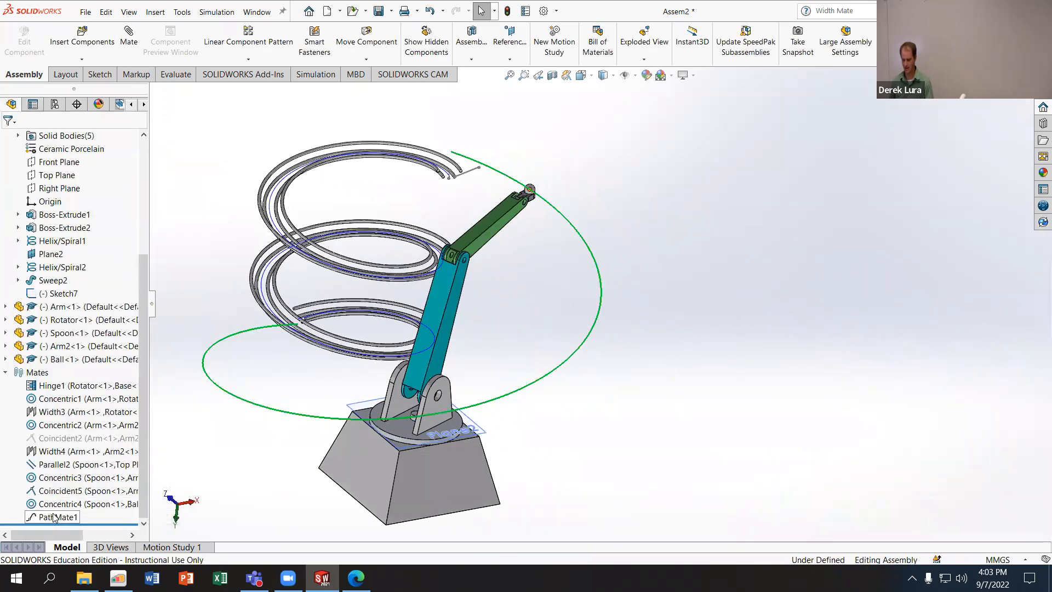
# - Reopen PathMate1 for editing and choose Percent Along Path as its path constraint
pyautogui.rightClick(55, 517)
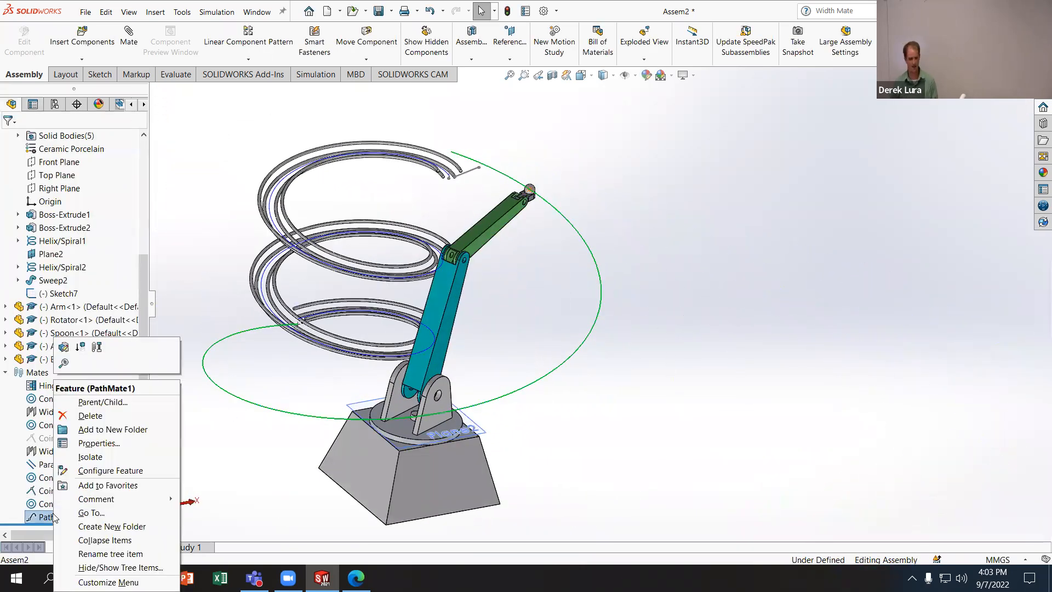
pyautogui.click(63, 348)
pyautogui.click(29, 418)
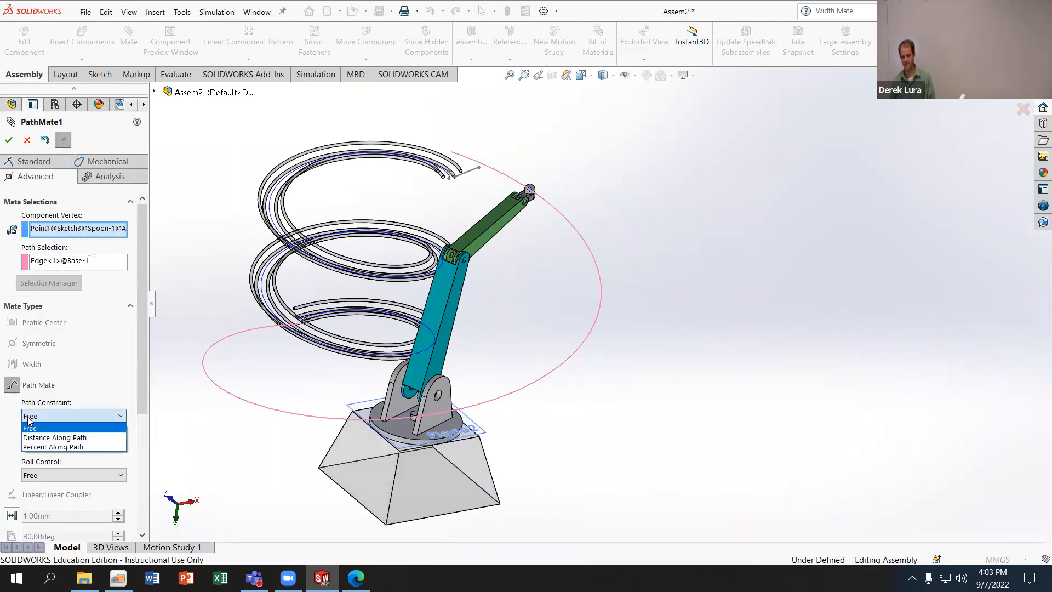
pyautogui.click(45, 448)
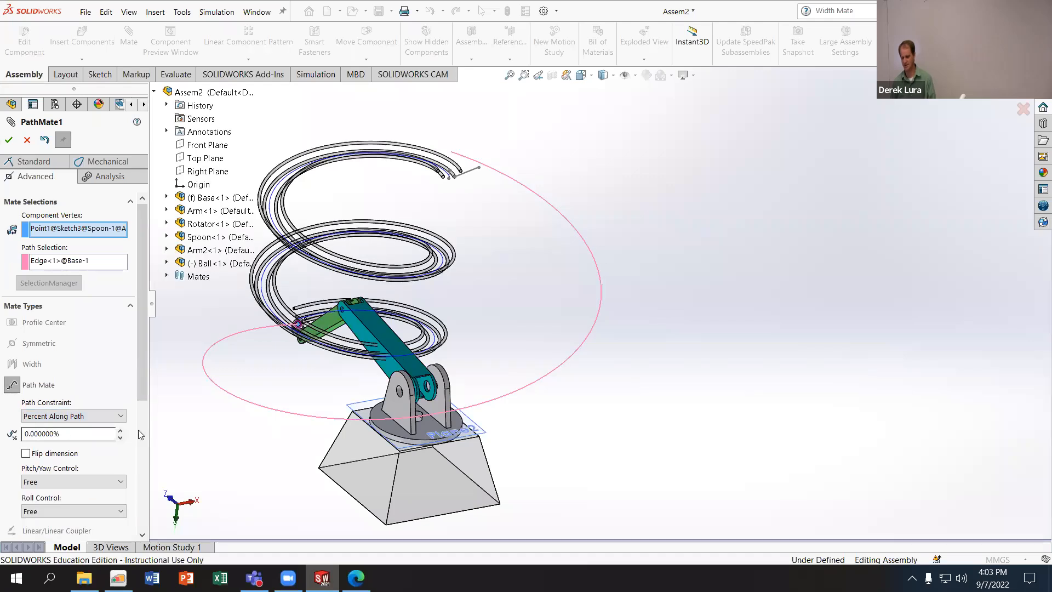
# - Run the Spoon along the helix path from 0% to 100% in 10% increments and leave the mate edit
pyautogui.click(121, 431)
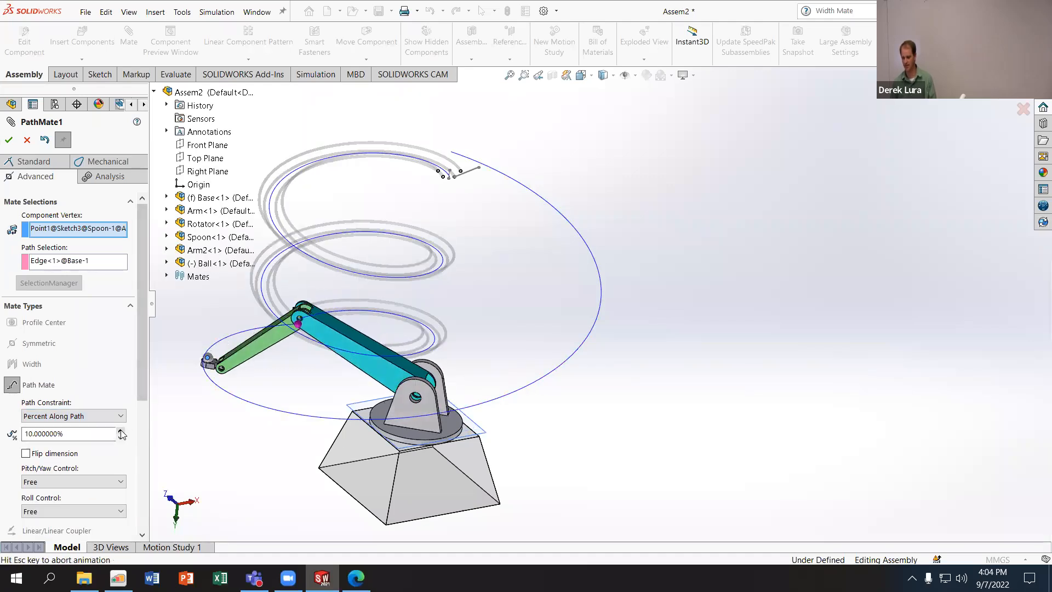
pyautogui.click(121, 431)
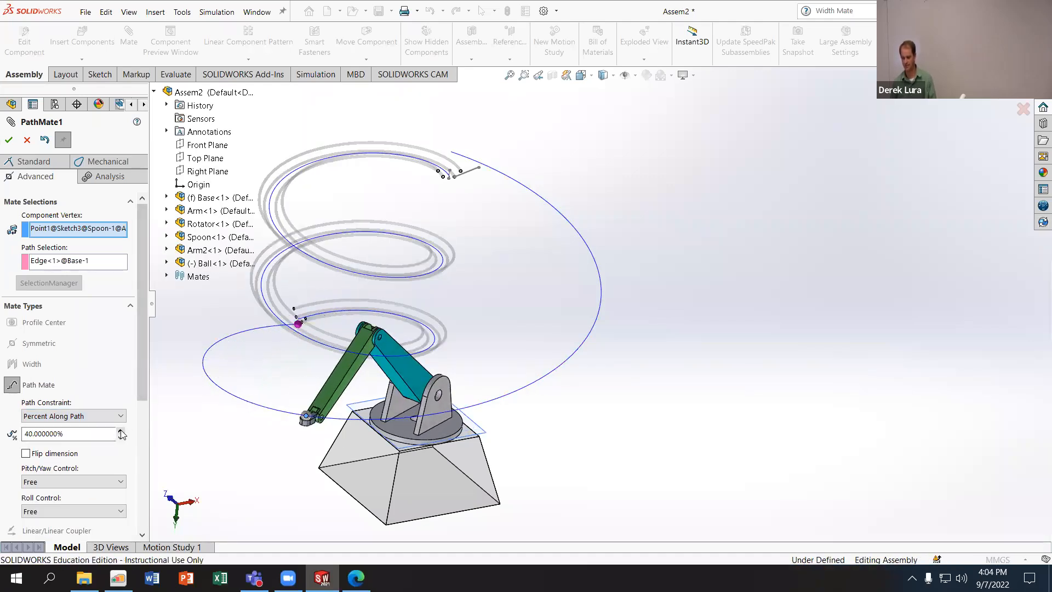
pyautogui.click(121, 431)
pyautogui.click(121, 430)
pyautogui.click(120, 431)
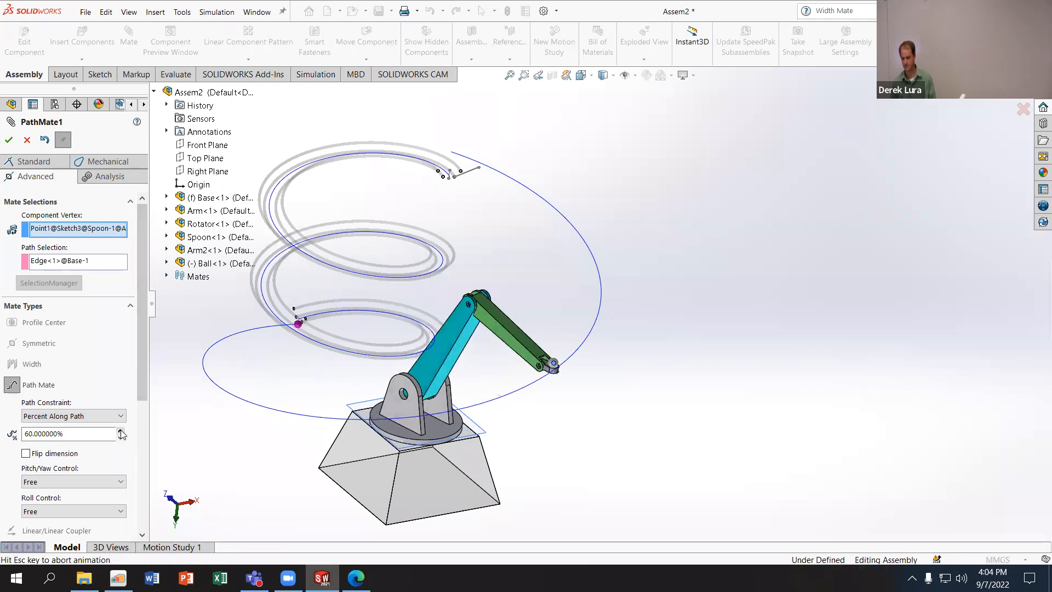
pyautogui.click(120, 431)
pyautogui.click(121, 431)
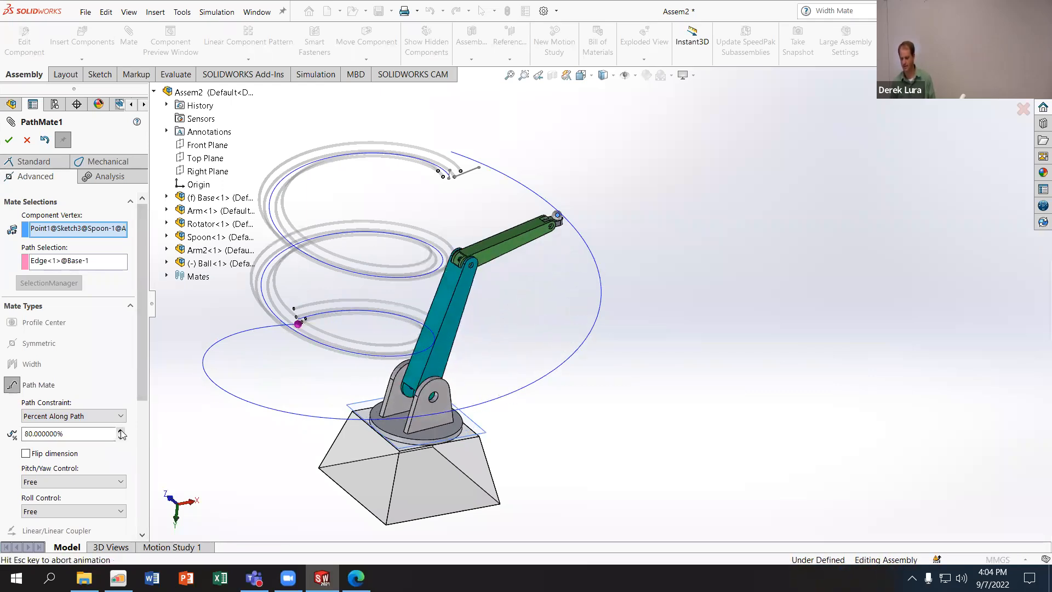
pyautogui.click(121, 430)
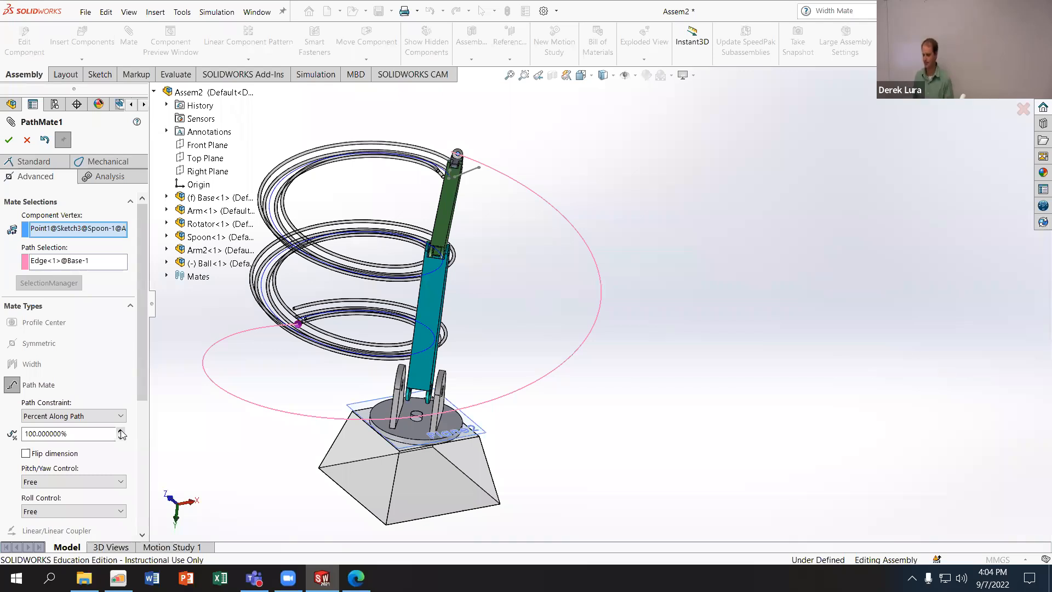
pyautogui.click(107, 177)
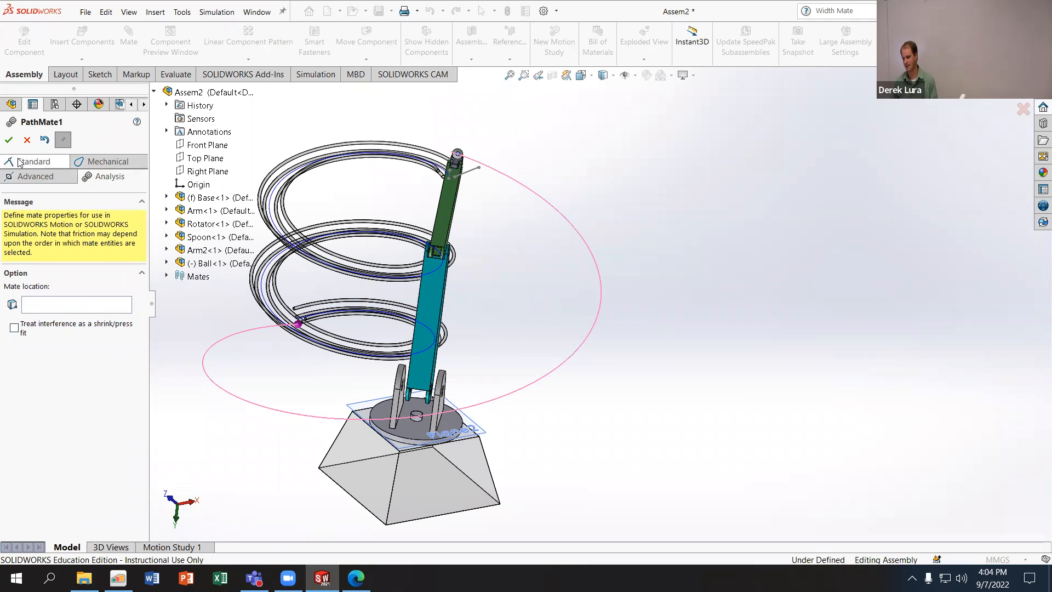
pyautogui.click(8, 139)
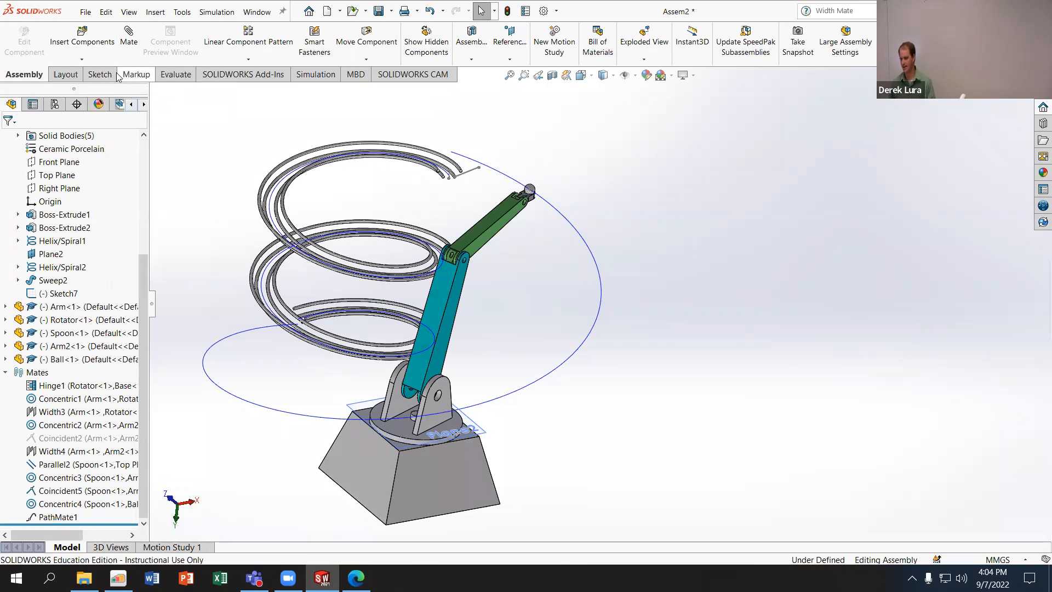
# - Try to dimension the angle between the Top Planes of Arm and Arm2
pyautogui.click(100, 74)
pyautogui.scroll(-3, 457, 269)
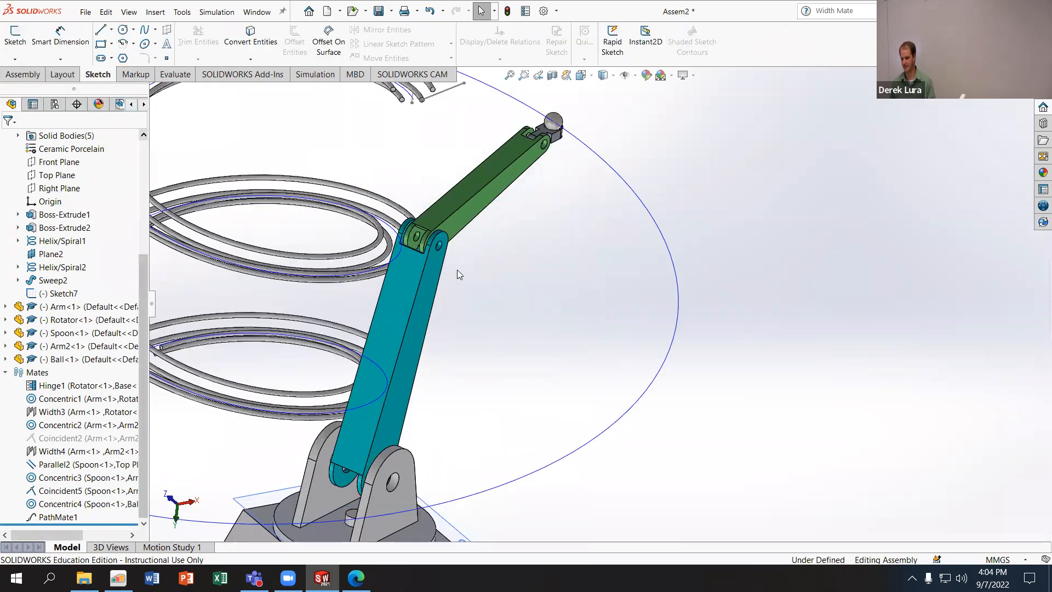
pyautogui.moveTo(495, 270); pyautogui.dragTo(509, 271, button='middle')
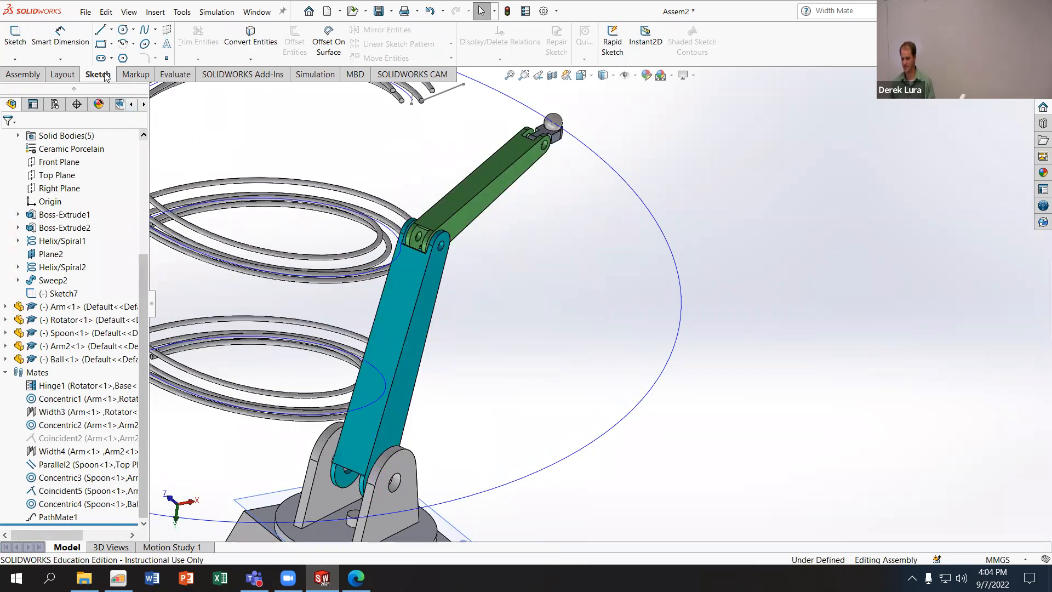
pyautogui.scroll(3, 214, 227)
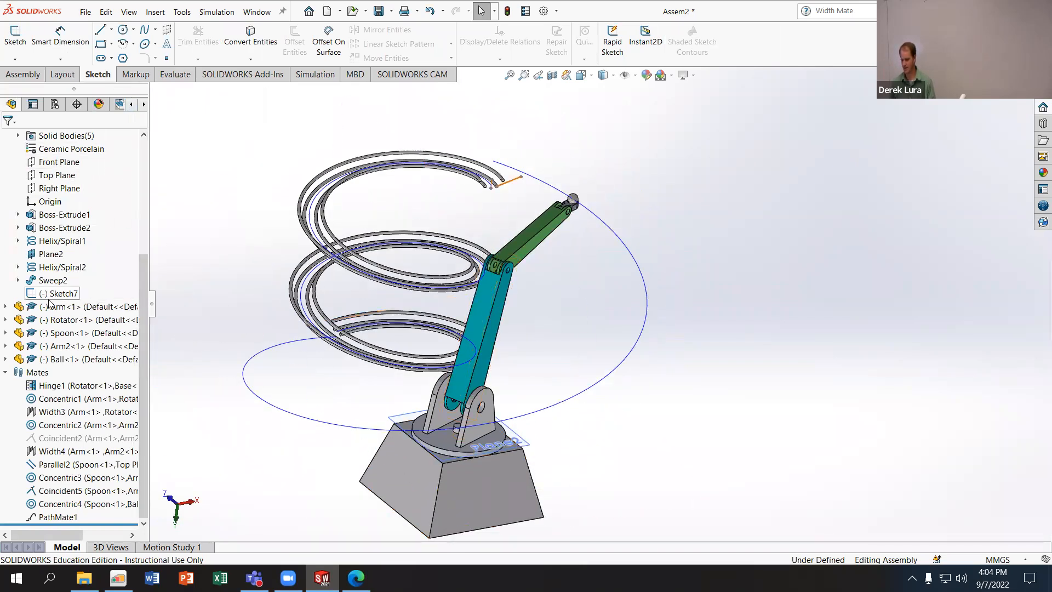
pyautogui.click(6, 307)
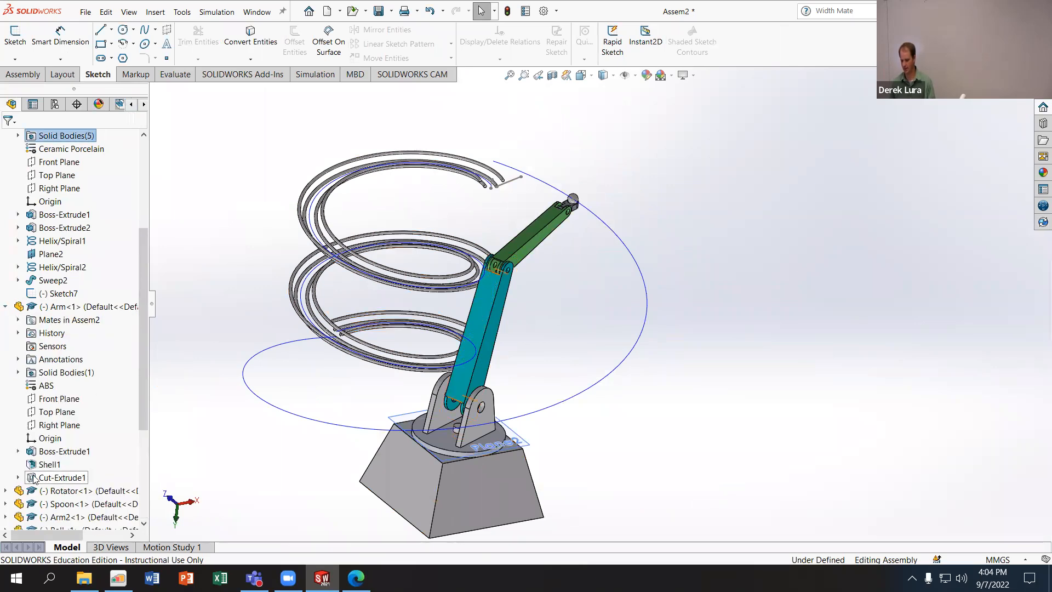
pyautogui.click(5, 517)
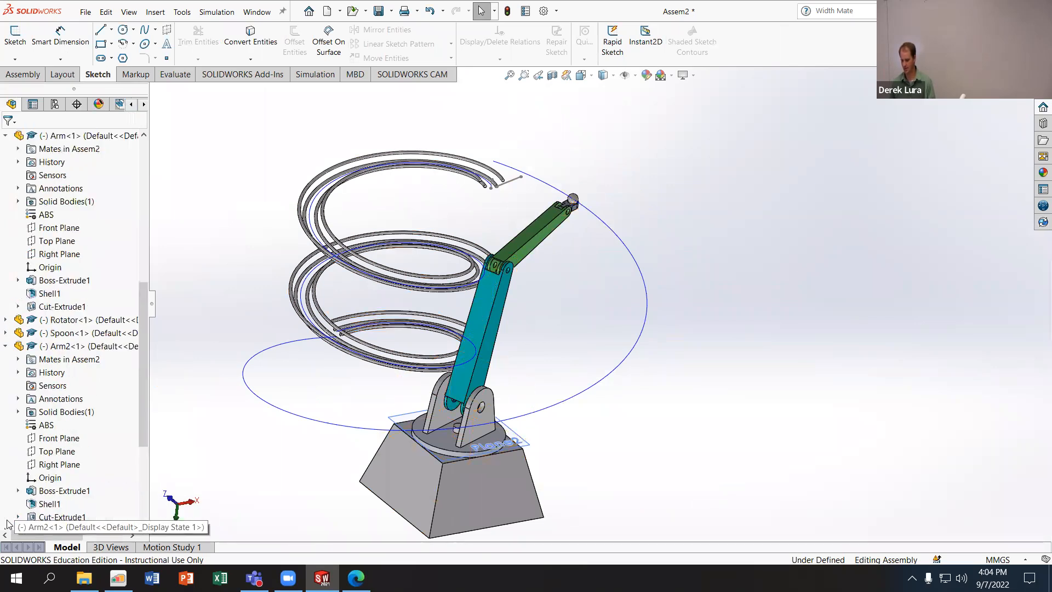
pyautogui.click(55, 241)
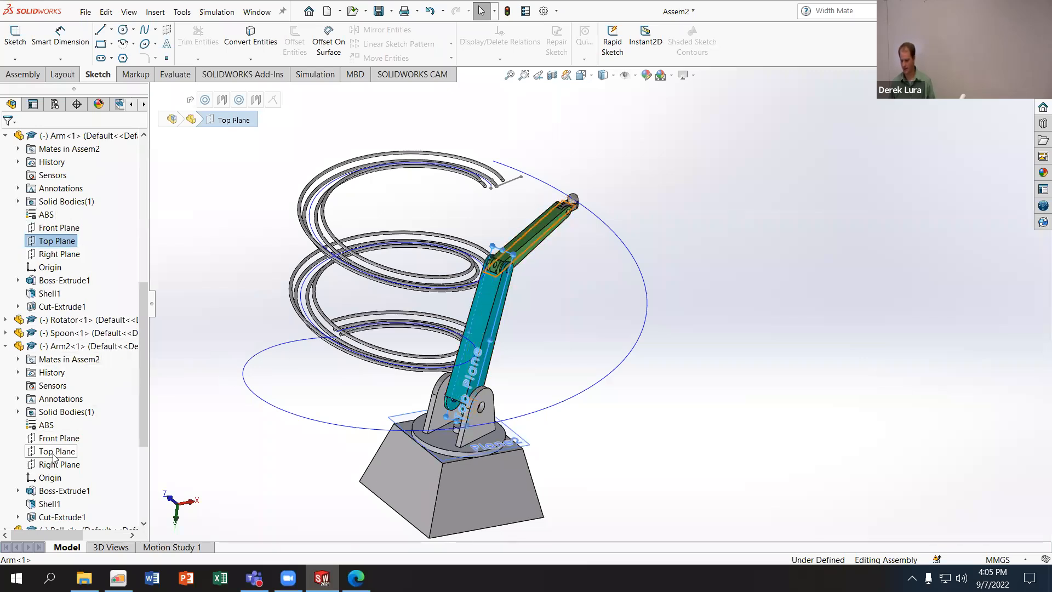
pyautogui.click(59, 42)
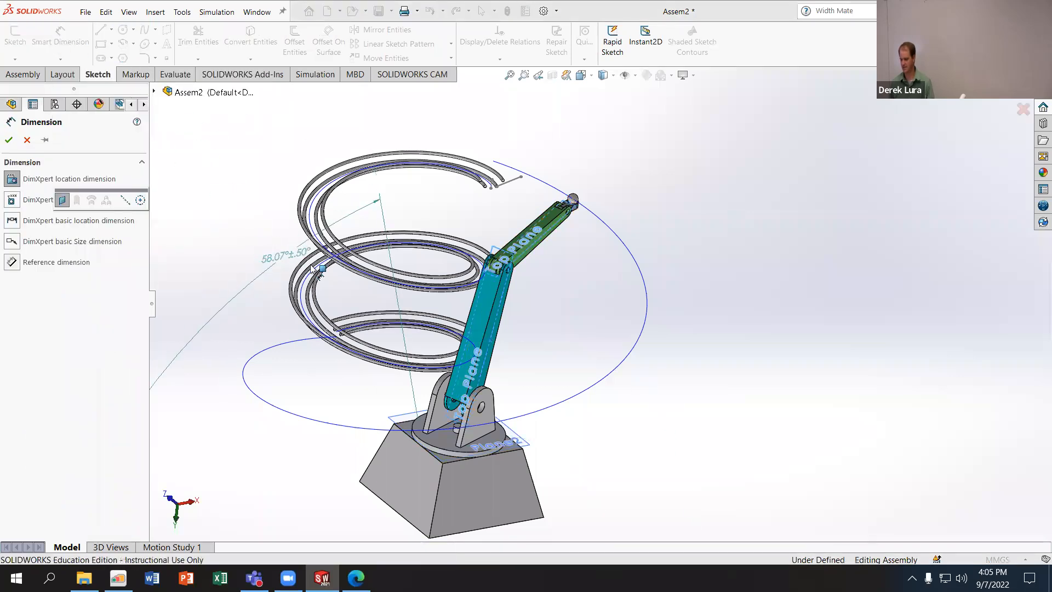
pyautogui.scroll(-5, 392, 276)
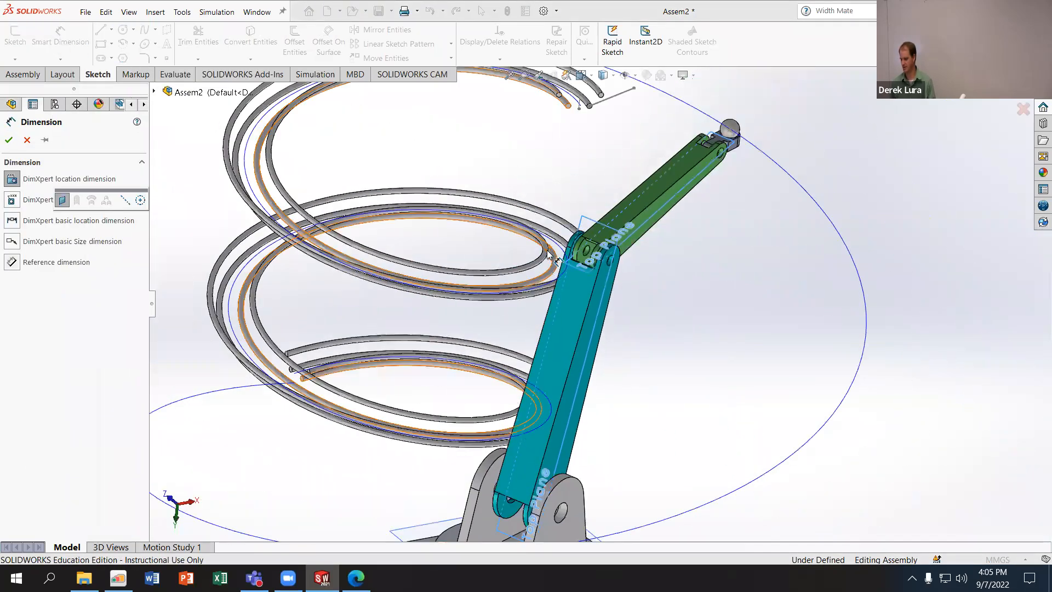
pyautogui.scroll(4, 549, 254)
pyautogui.moveTo(518, 263); pyautogui.dragTo(552, 364, button='middle')
pyautogui.scroll(3, 555, 296)
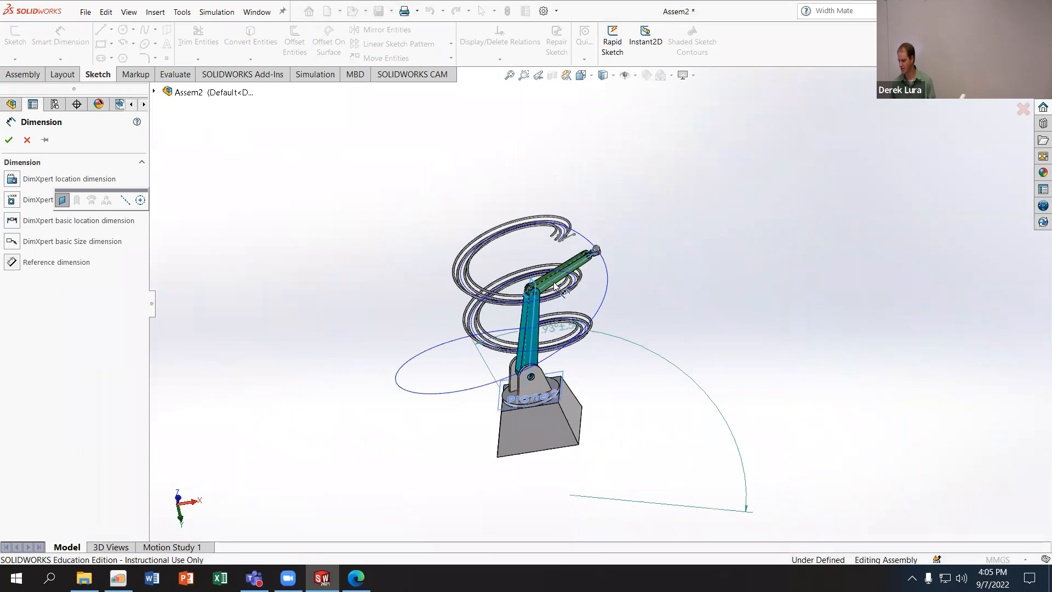
pyautogui.scroll(-4, 555, 285)
pyautogui.click(230, 234)
pyautogui.click(28, 141)
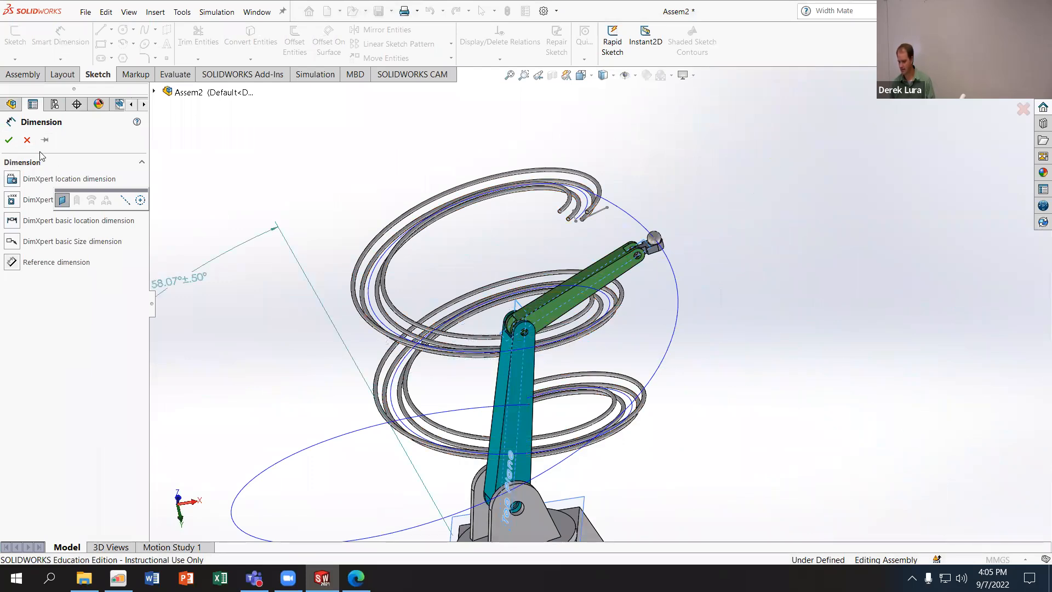
pyautogui.click(27, 139)
# - Turn on the display of the assembly's reference planes and show the Arm's Front, Top and Right planes
pyautogui.click(60, 39)
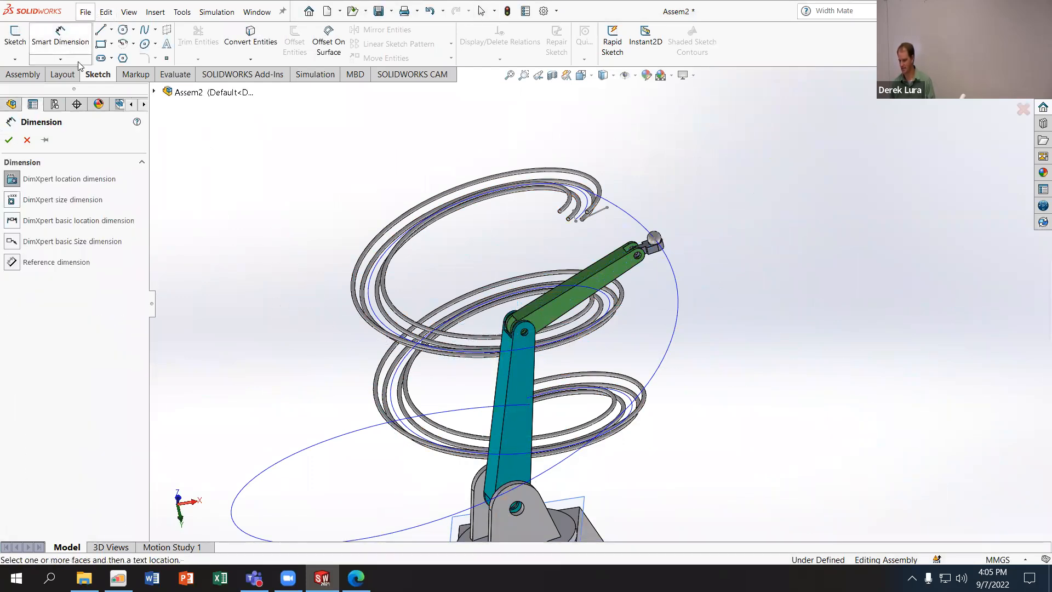
pyautogui.scroll(-3, 576, 353)
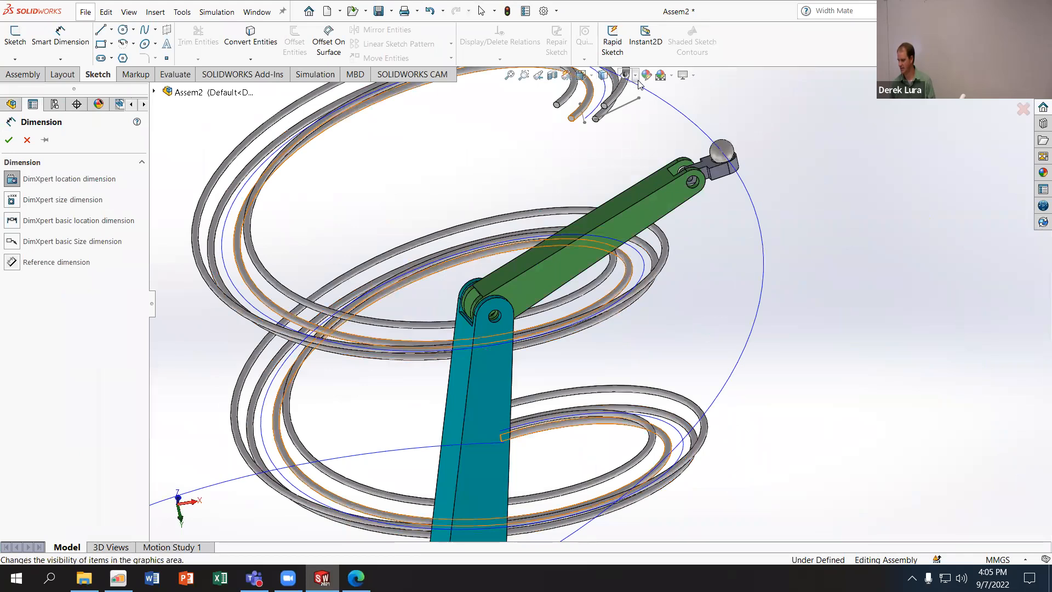
pyautogui.click(627, 75)
pyautogui.click(641, 90)
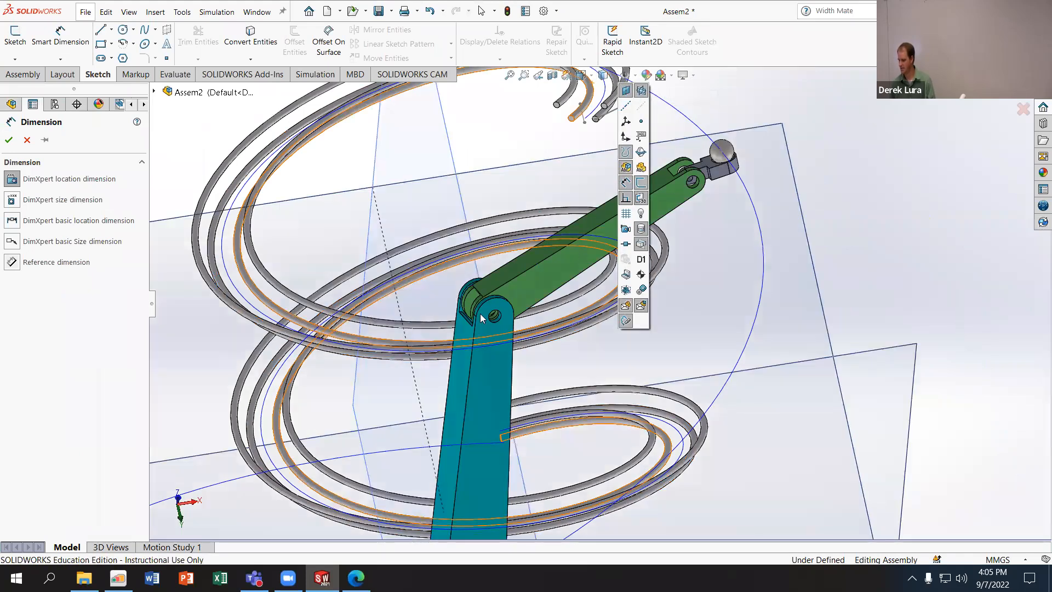
pyautogui.click(27, 140)
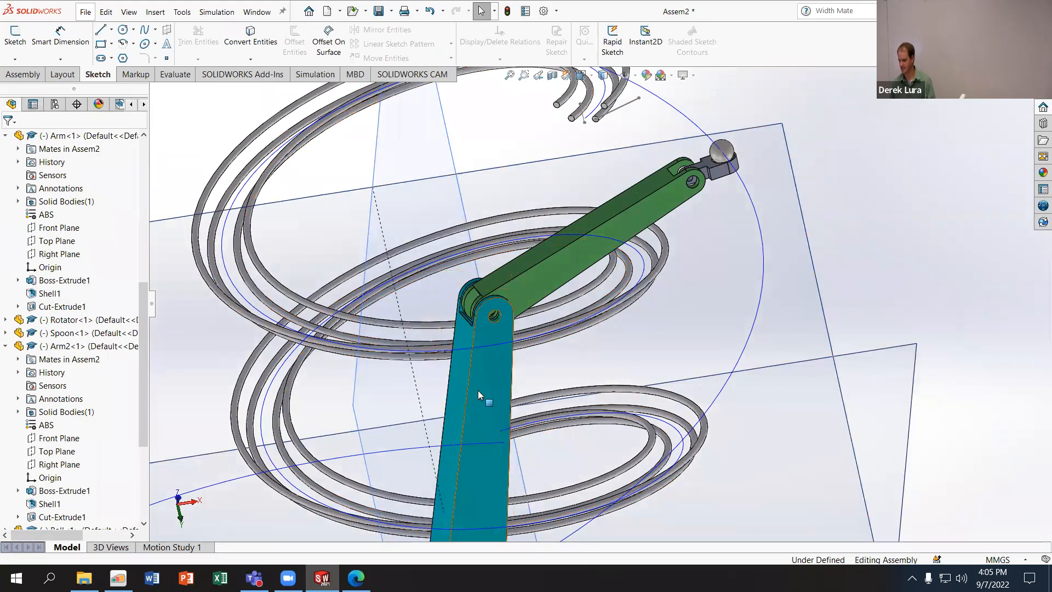
pyautogui.click(627, 75)
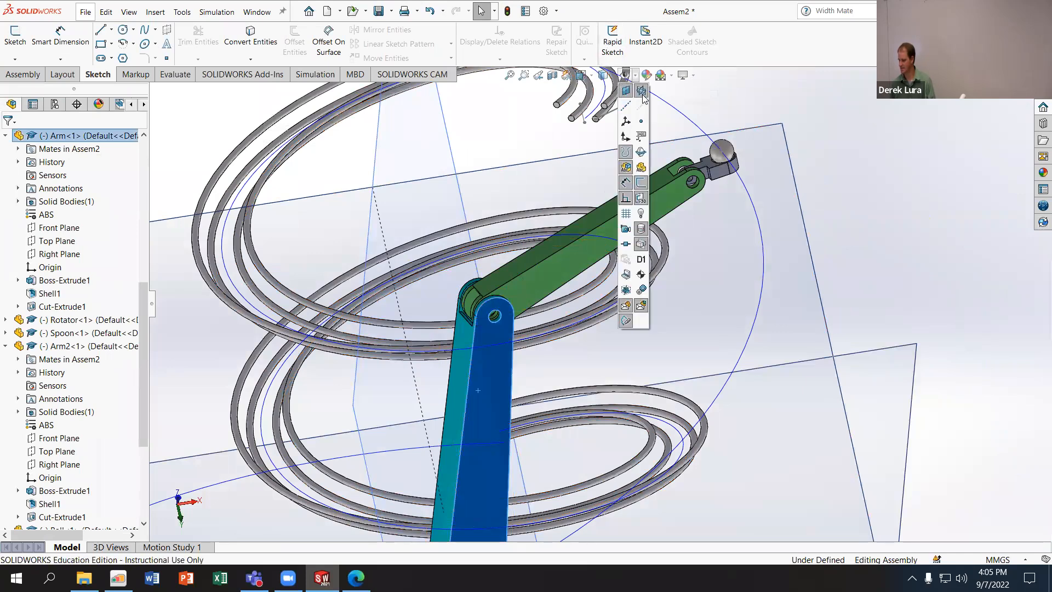
pyautogui.click(568, 266)
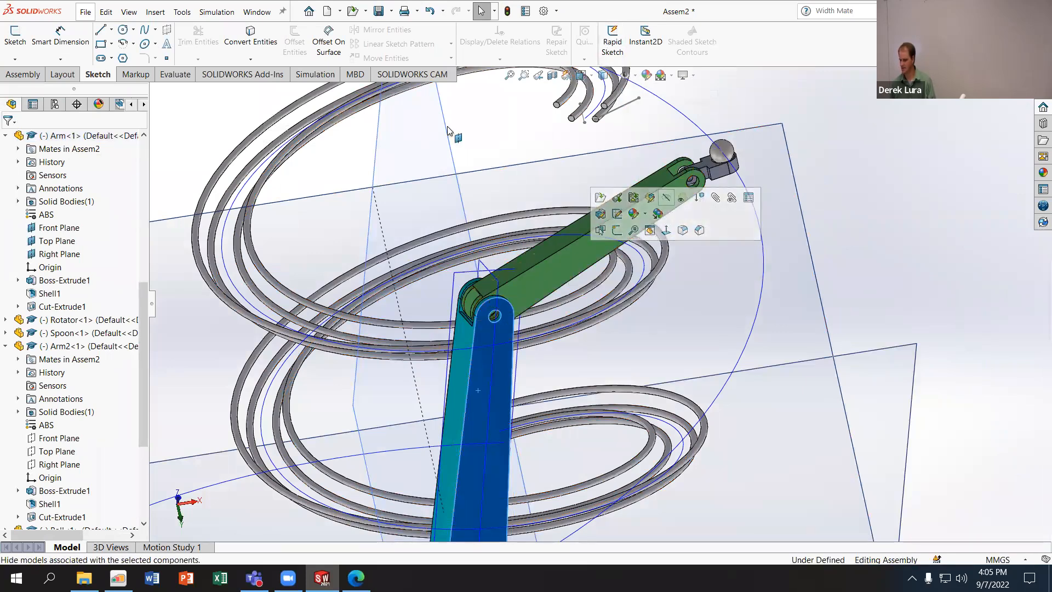
# - Try to place a DimXpert angle dimension at the Arm using the displayed planes, and remove it
pyautogui.click(60, 33)
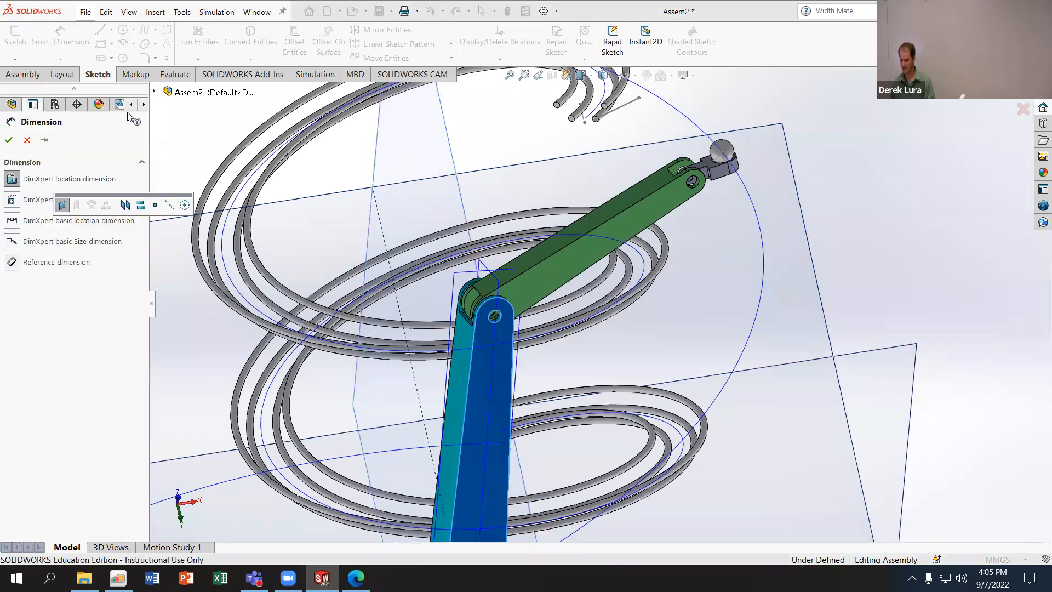
pyautogui.click(154, 92)
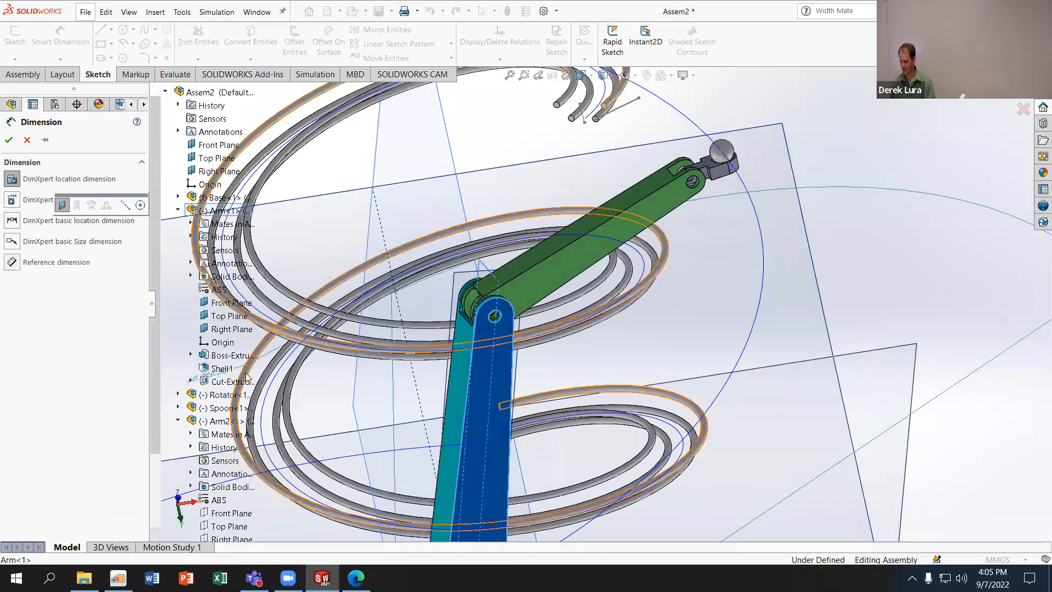
pyautogui.scroll(-2, 230, 436)
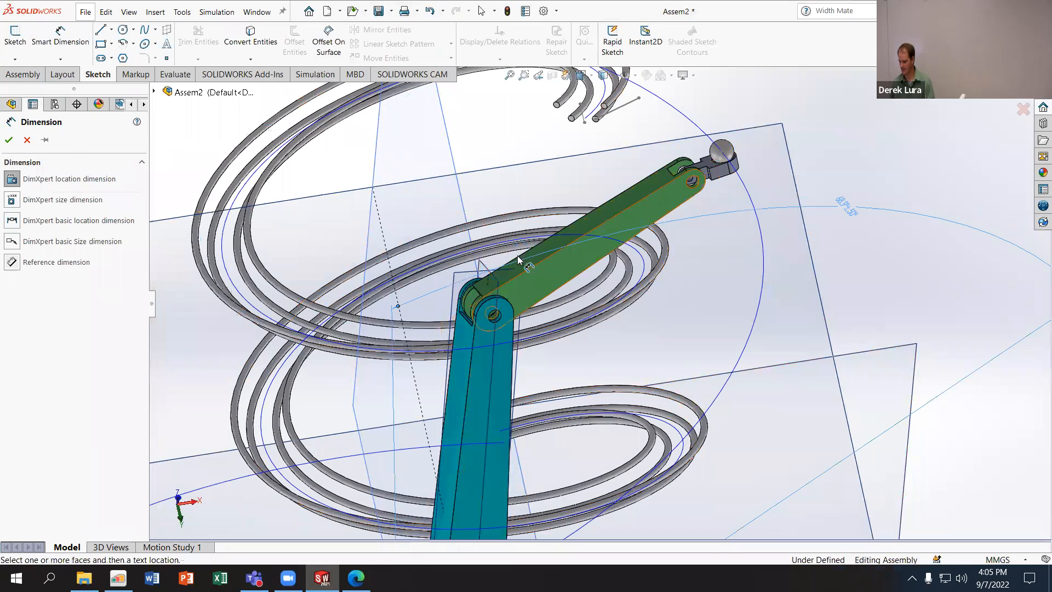
pyautogui.scroll(3, 623, 307)
pyautogui.scroll(-2, 625, 336)
pyautogui.press('Escape')
pyautogui.moveTo(555, 313); pyautogui.dragTo(621, 339, button='middle')
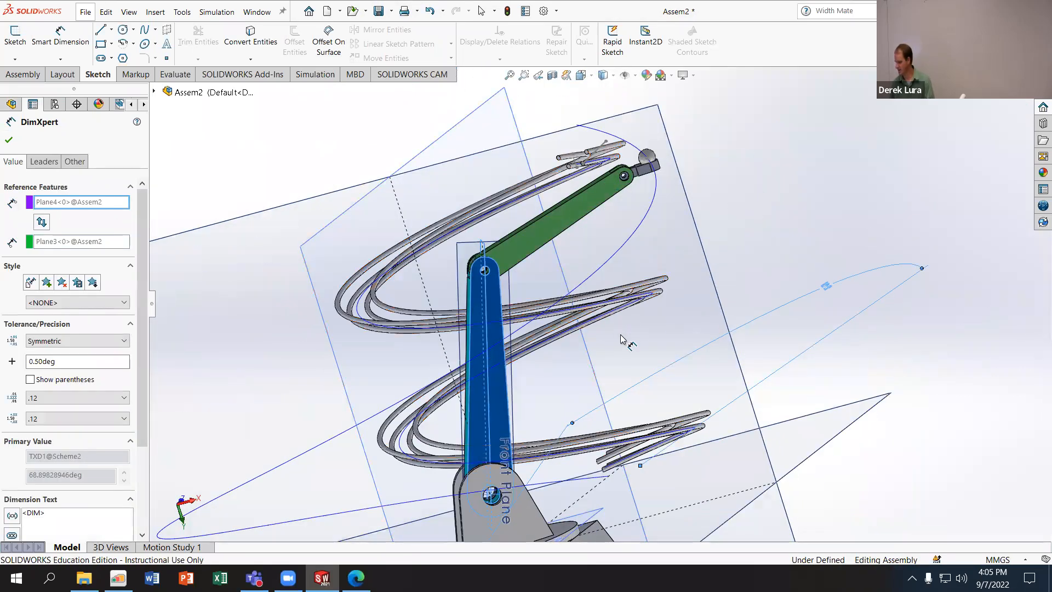
pyautogui.click(15, 141)
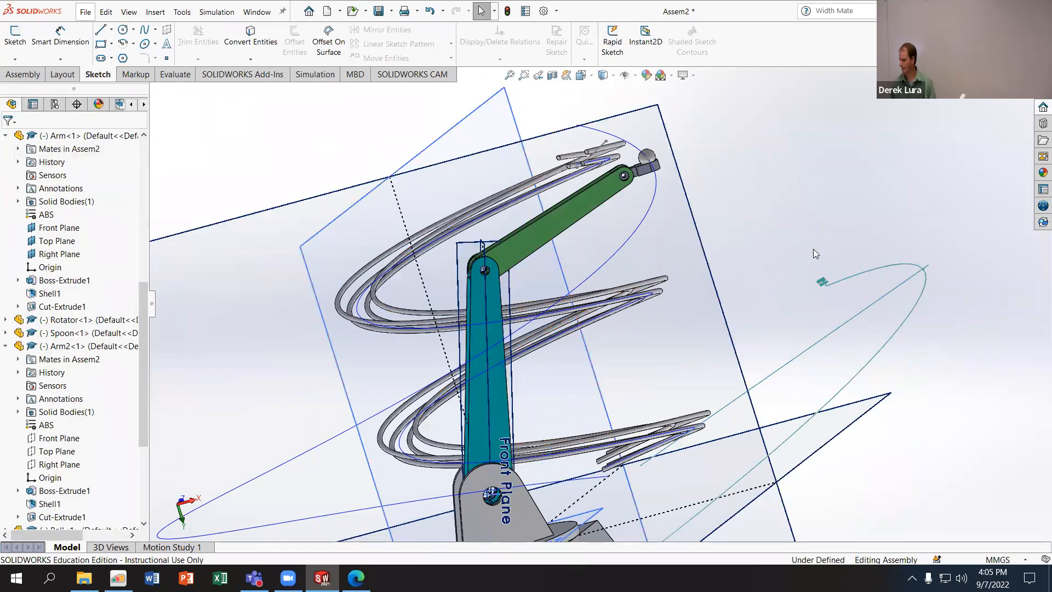
pyautogui.click(825, 242)
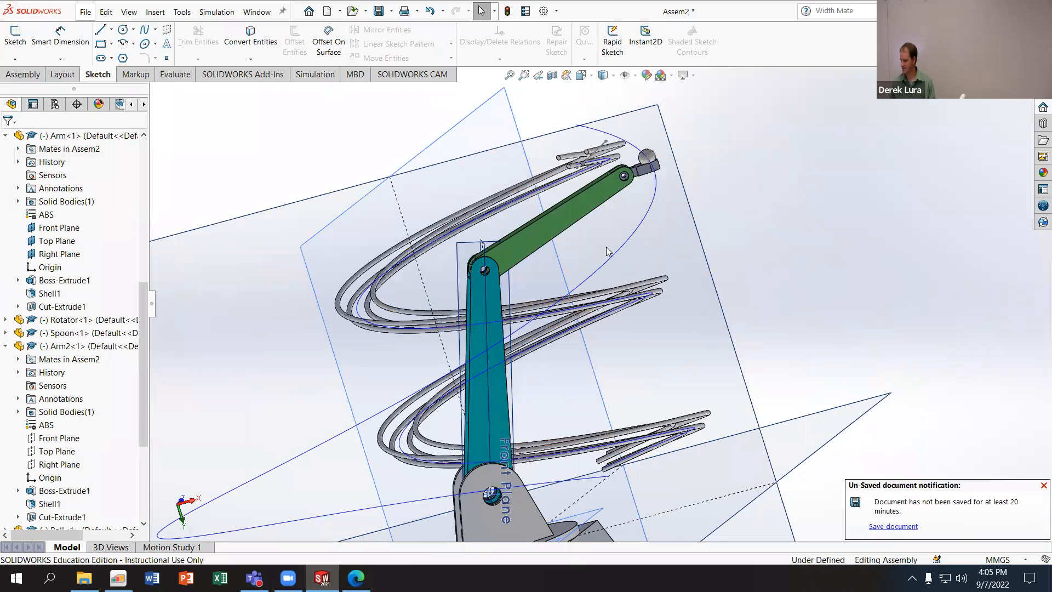
# - Hide the Arm's planes and turn off the display of the assembly's reference planes
pyautogui.click(494, 295)
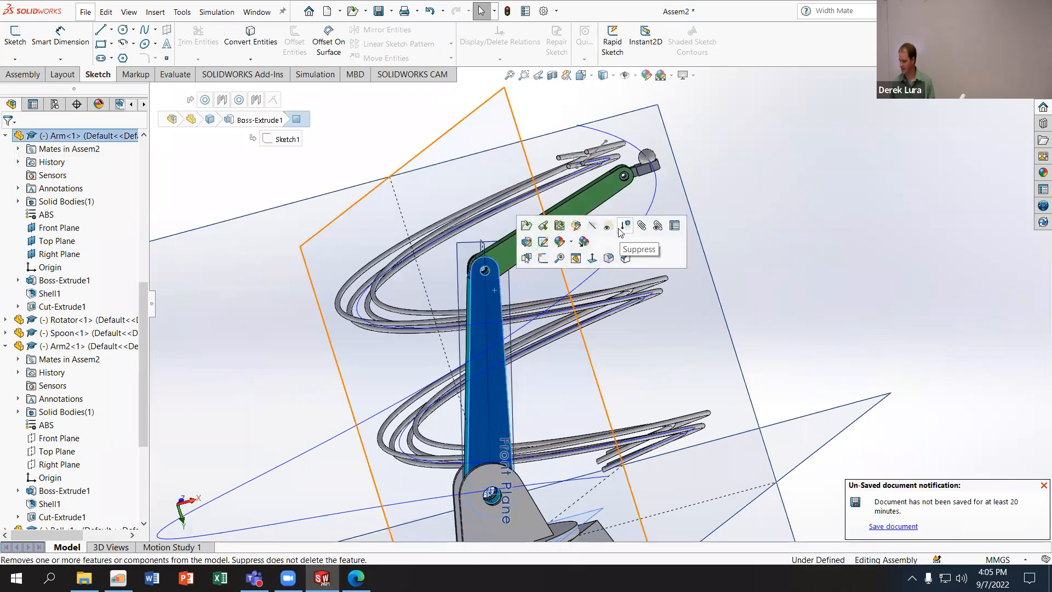
pyautogui.click(635, 76)
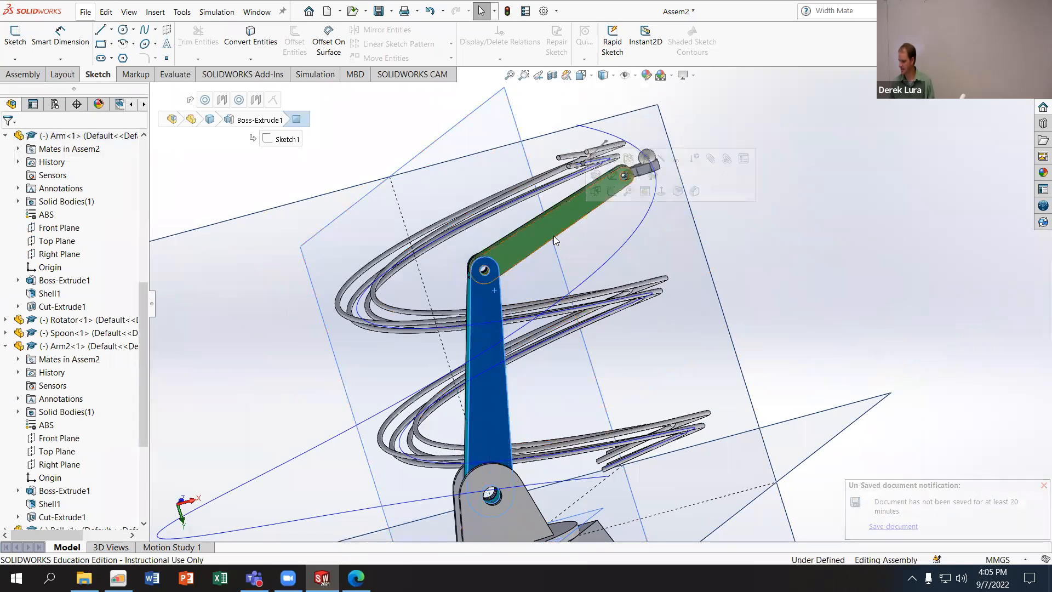
pyautogui.click(738, 241)
pyautogui.moveTo(738, 241); pyautogui.dragTo(759, 258, button='middle')
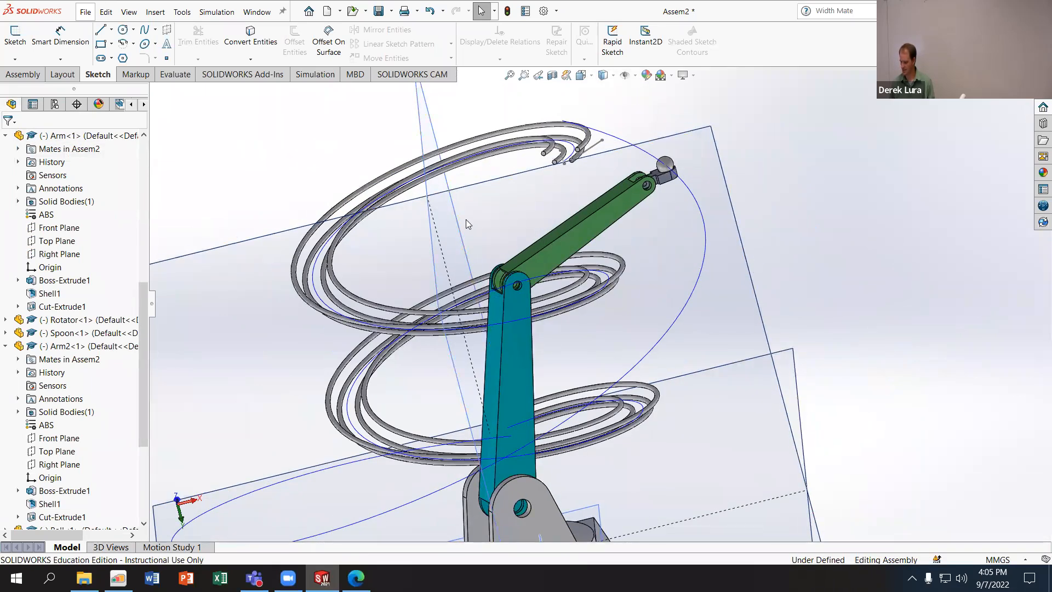
pyautogui.click(635, 79)
pyautogui.click(636, 170)
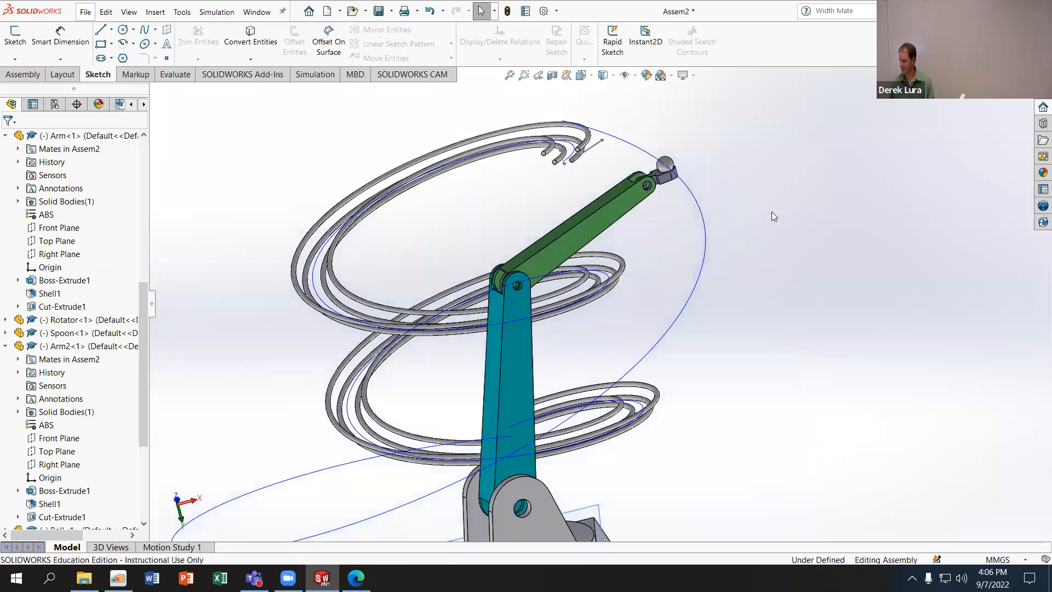
# - Add a DimXpert angle dimension between the narrow long faces of Arm and Arm2, placed beside their shared joint
pyautogui.scroll(-4, 564, 383)
pyautogui.click(60, 36)
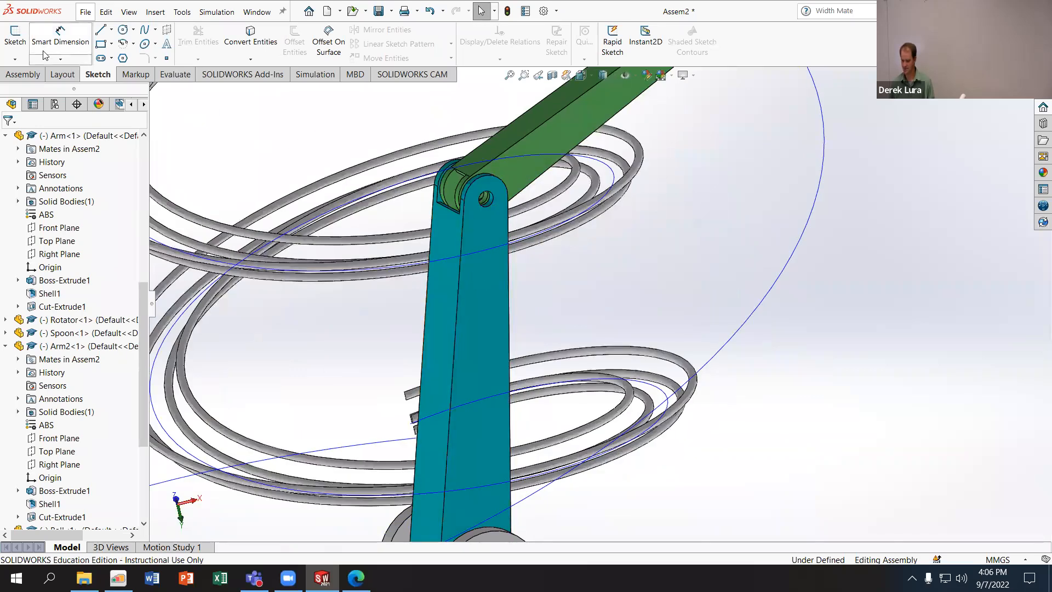
pyautogui.click(441, 298)
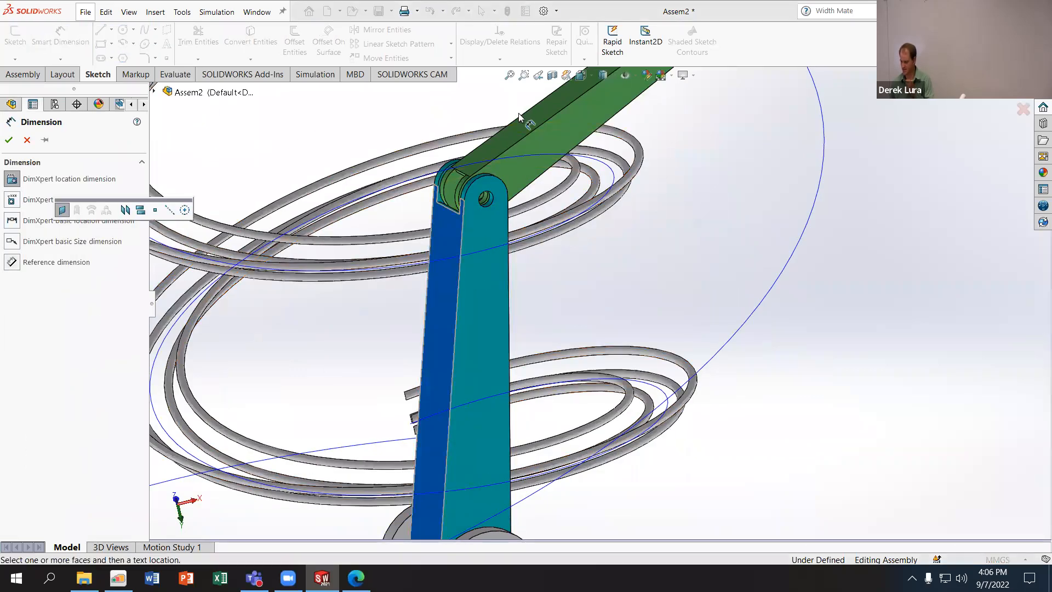
pyautogui.click(529, 129)
pyautogui.scroll(3, 564, 172)
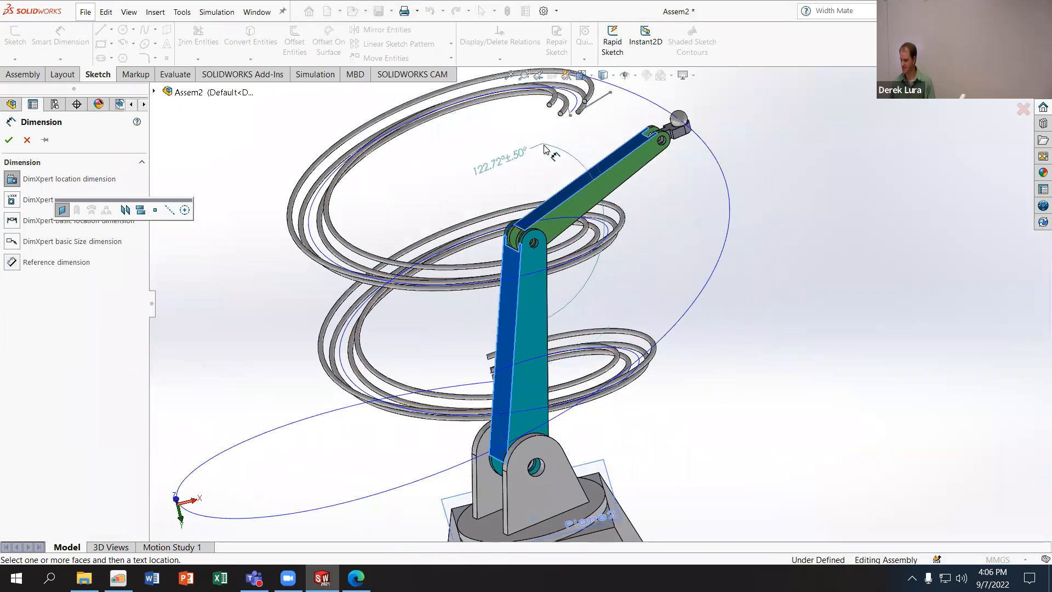
pyautogui.scroll(2, 548, 192)
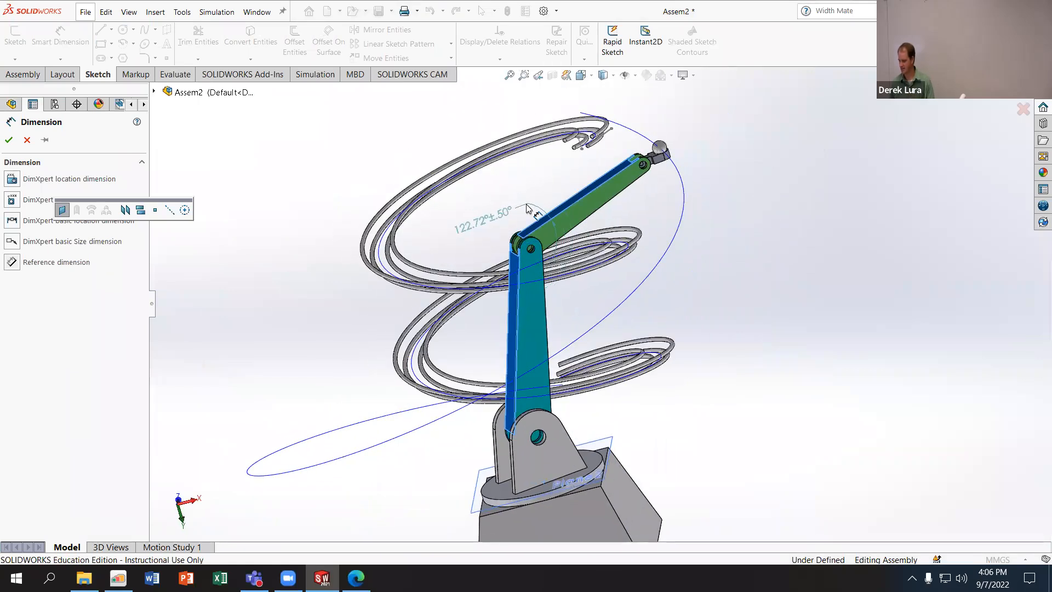
pyautogui.scroll(-4, 534, 210)
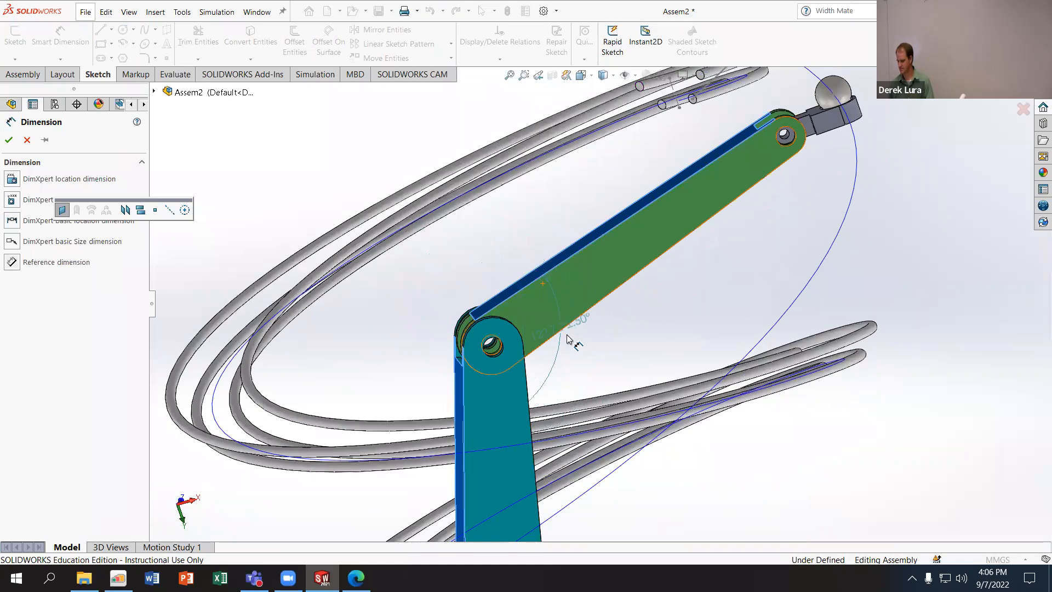
pyautogui.click(611, 345)
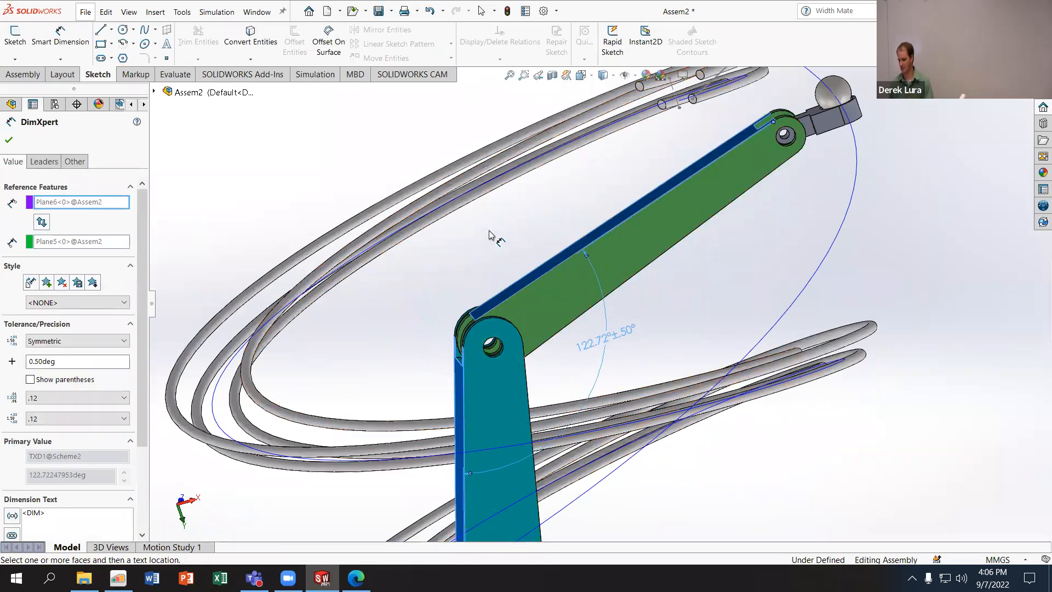
# - Add a DimXpert angle dimension between the Arm's narrow long face and the Rotator's top disc face, placed beside their joint
pyautogui.scroll(2, 548, 323)
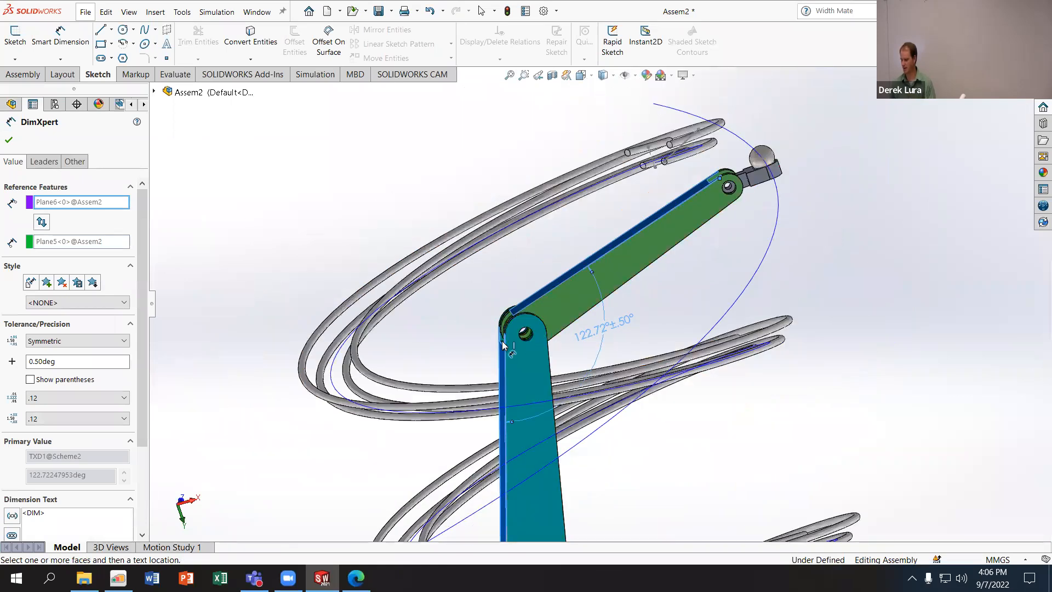
pyautogui.scroll(3, 521, 416)
pyautogui.scroll(-5, 618, 432)
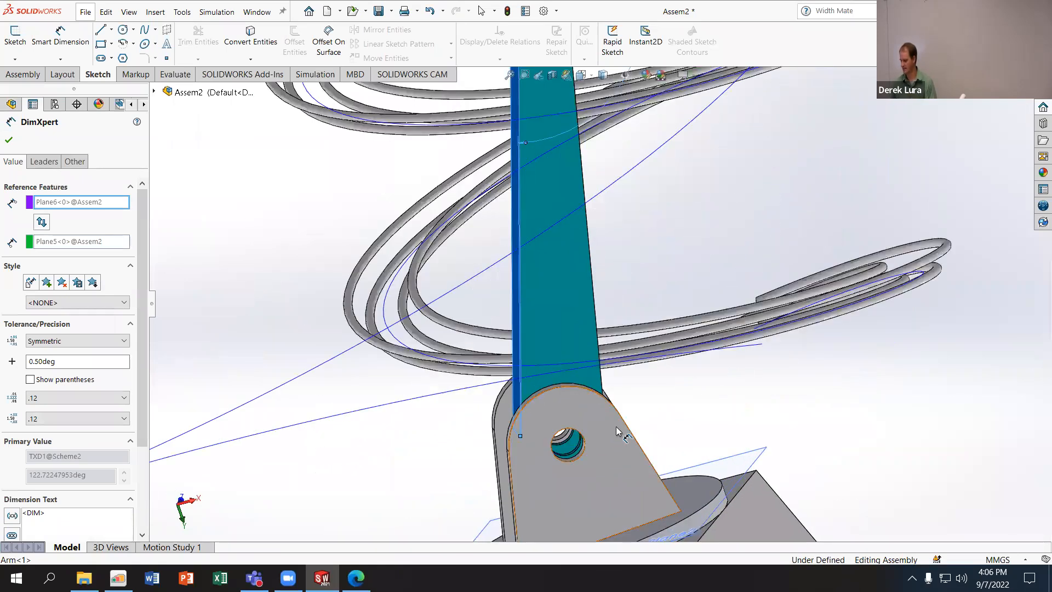
pyautogui.moveTo(699, 403); pyautogui.dragTo(621, 317, button='middle')
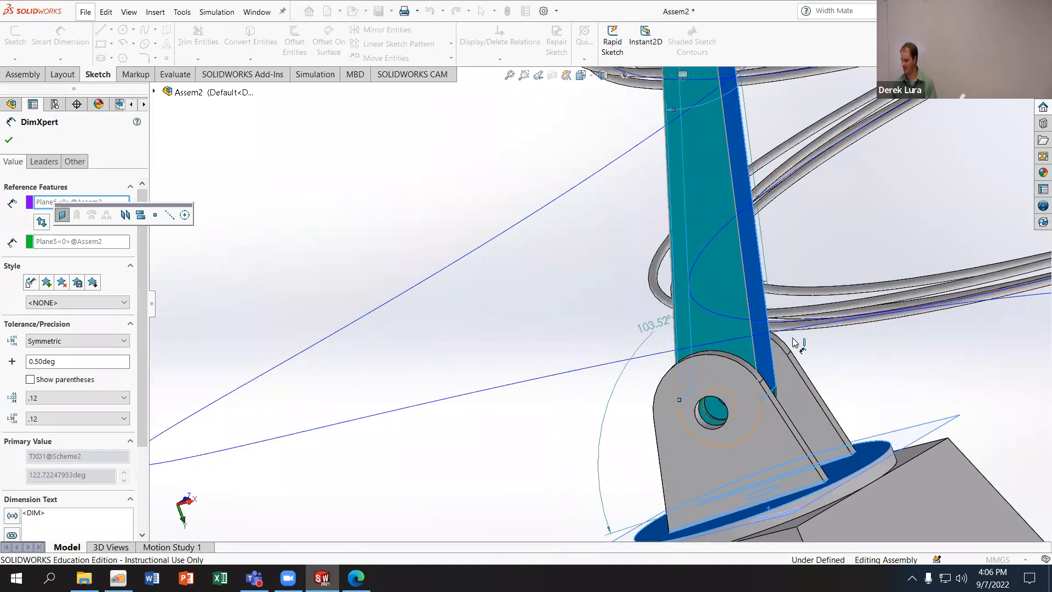
pyautogui.click(848, 363)
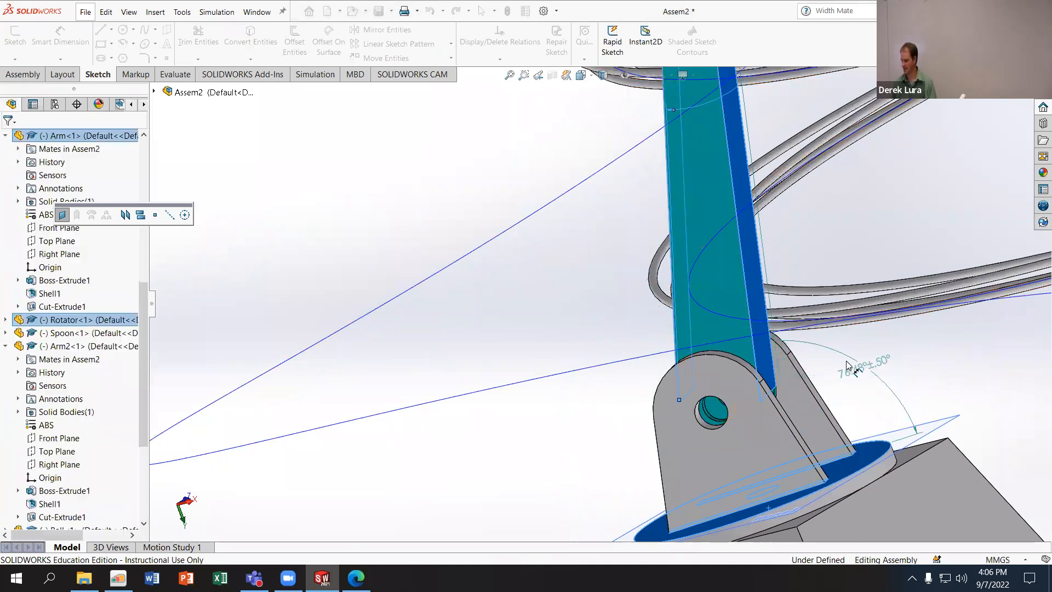
pyautogui.click(9, 140)
# - Adjust the placement of the angle dimension between Arm and Arm2 beside their shared joint
pyautogui.scroll(5, 699, 321)
pyautogui.moveTo(699, 322); pyautogui.dragTo(769, 227, button='middle')
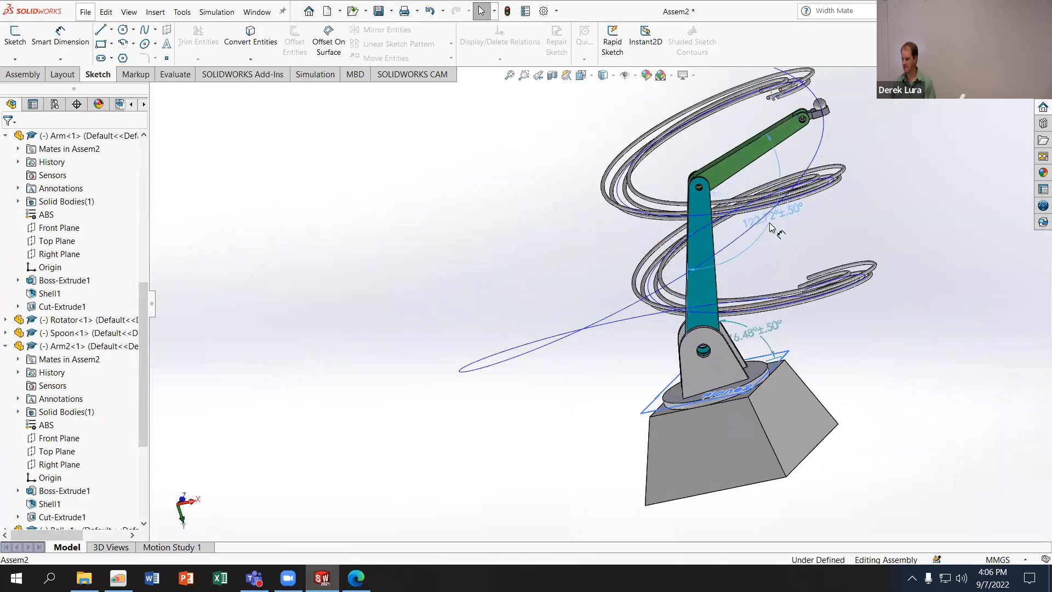
pyautogui.click(770, 227)
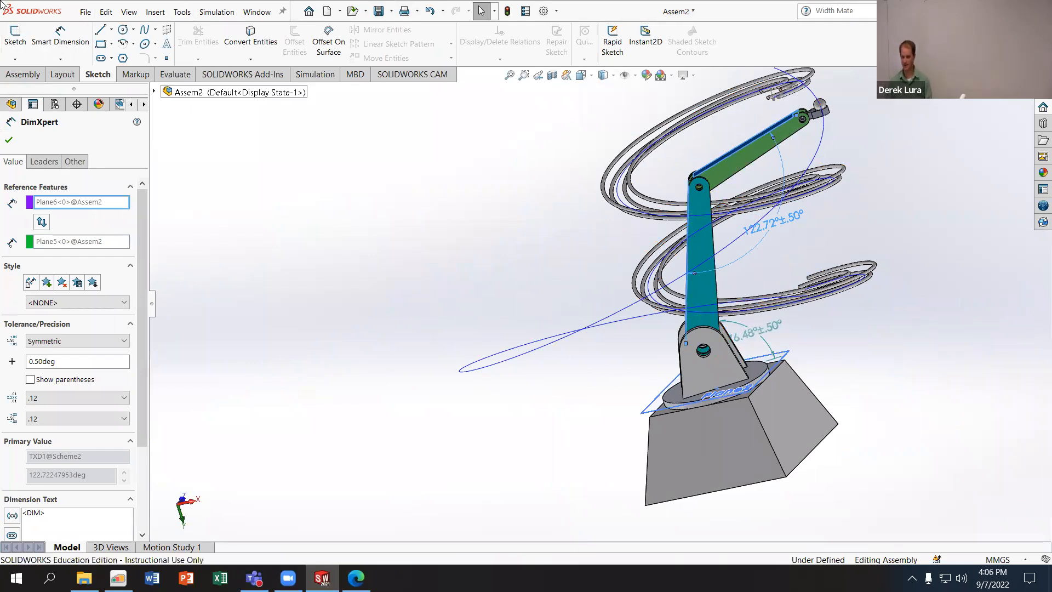
pyautogui.click(8, 140)
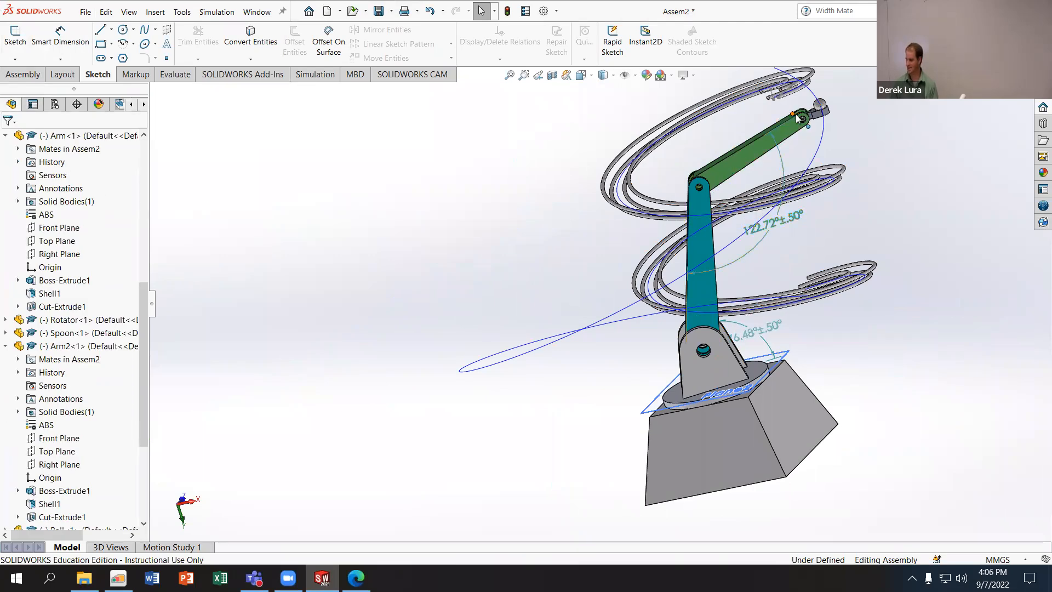
# - Move the Spoon and swing the Rotator so the arm travels along the helix while the joint angle dimensions update
pyautogui.moveTo(797, 118); pyautogui.dragTo(795, 225)
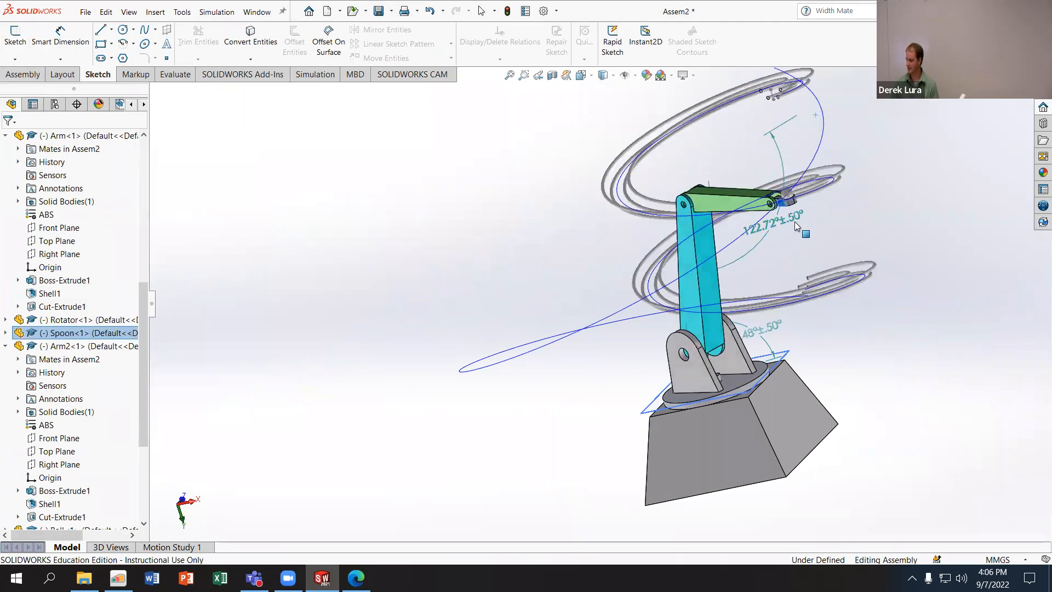
pyautogui.click(761, 217)
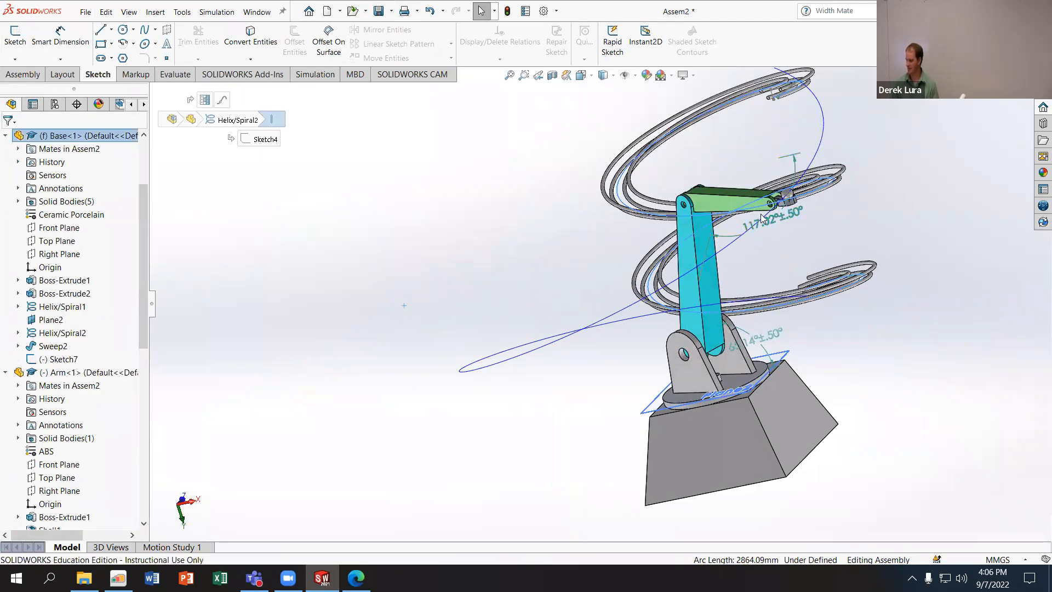
pyautogui.moveTo(734, 205); pyautogui.dragTo(717, 221)
pyautogui.click(750, 385)
pyautogui.click(750, 386)
pyautogui.moveTo(750, 385); pyautogui.dragTo(710, 394)
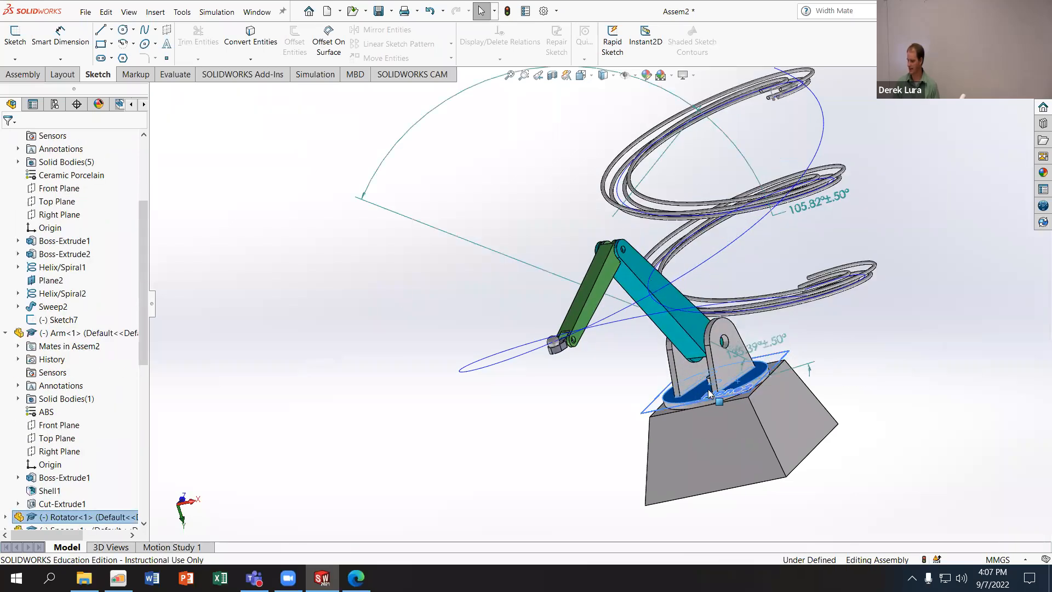
pyautogui.moveTo(801, 382); pyautogui.dragTo(762, 406, button='middle')
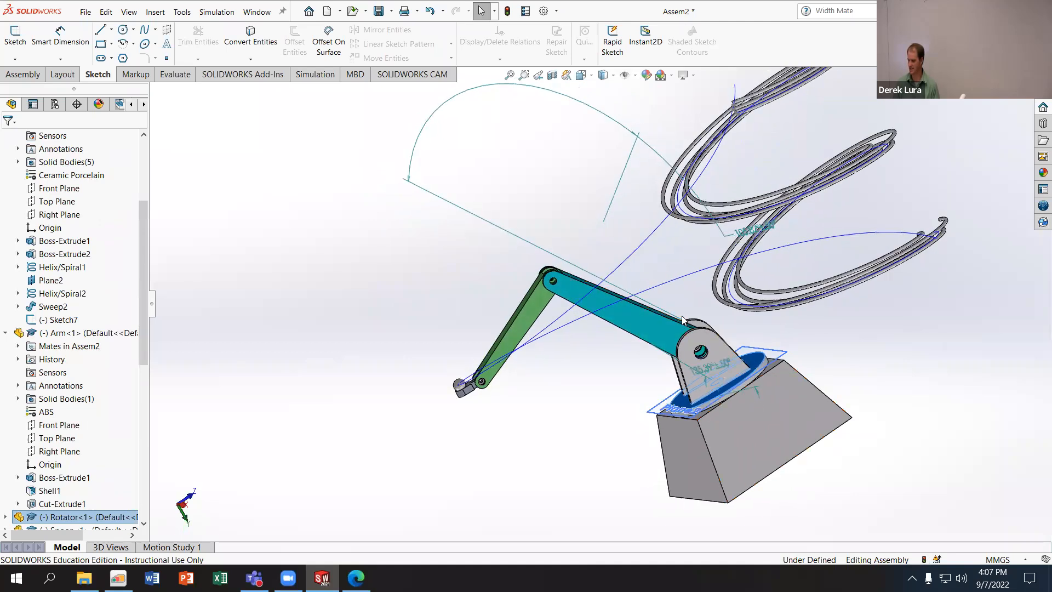
pyautogui.moveTo(685, 328); pyautogui.dragTo(722, 382, button='middle')
pyautogui.moveTo(743, 371); pyautogui.dragTo(725, 389)
pyautogui.click(734, 397)
pyautogui.moveTo(726, 388); pyautogui.dragTo(844, 235, button='middle')
# - Reposition the joint angle dimensions close to the arm and turn the Rotator a little further along the helix
pyautogui.moveTo(849, 225); pyautogui.dragTo(570, 323)
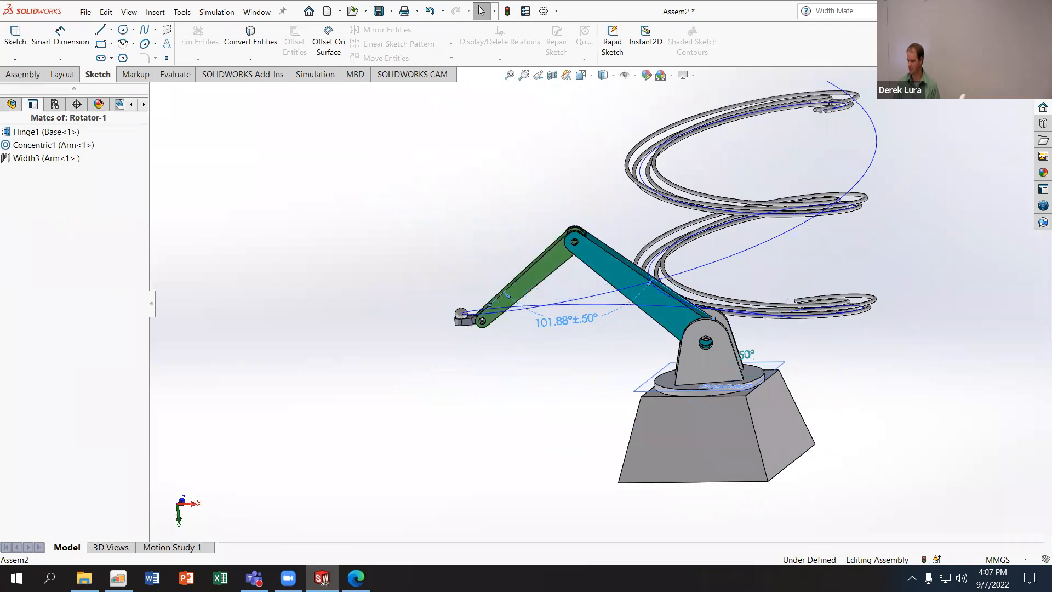
pyautogui.moveTo(760, 379); pyautogui.dragTo(740, 393)
pyautogui.moveTo(623, 354); pyautogui.dragTo(669, 362, button='middle')
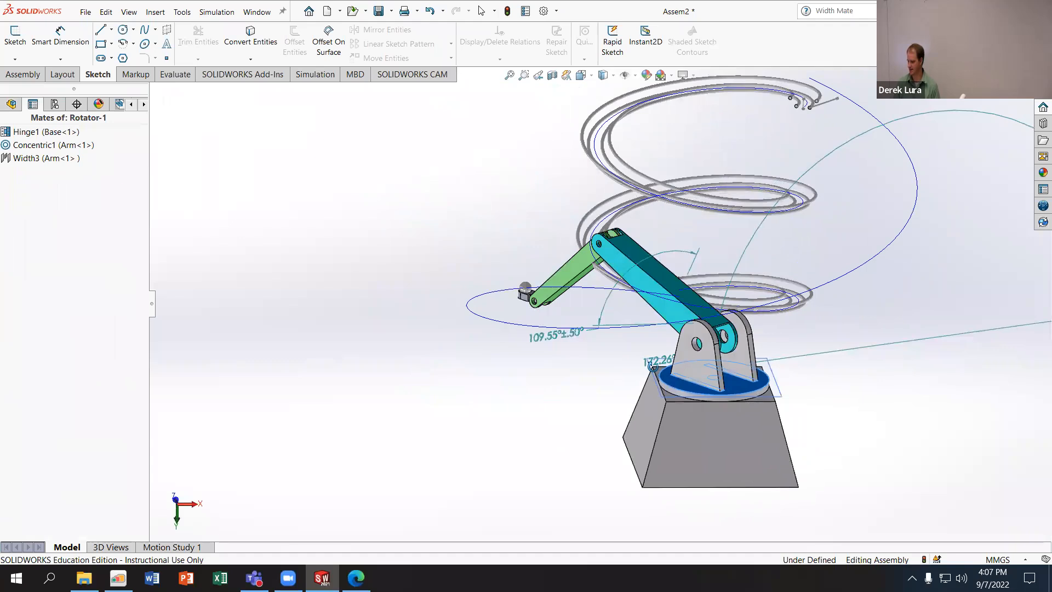
pyautogui.moveTo(582, 335); pyautogui.dragTo(611, 302)
pyautogui.click(611, 303)
pyautogui.scroll(4, 611, 303)
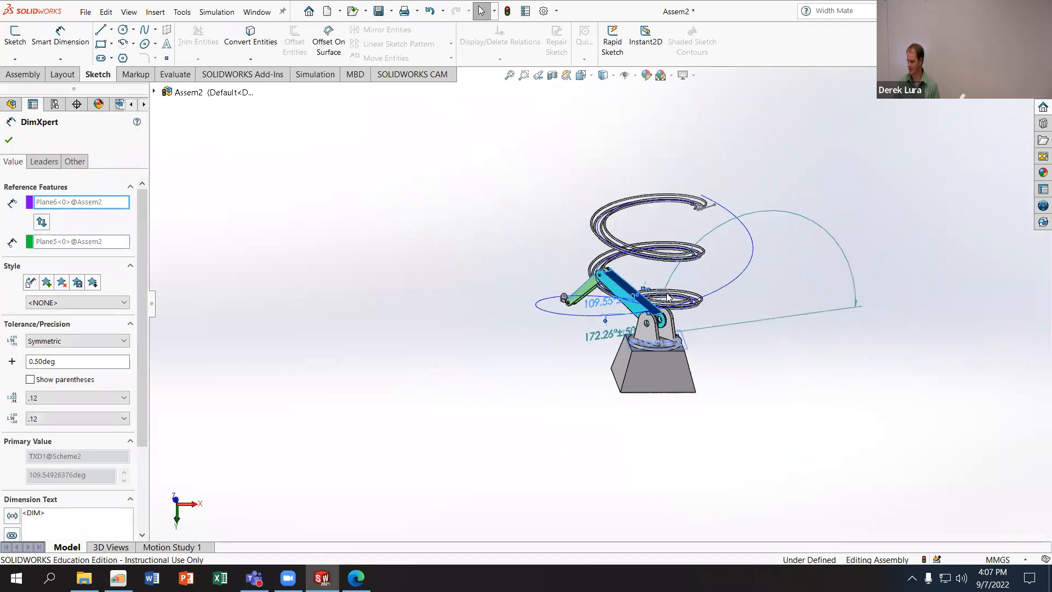
pyautogui.scroll(-5, 671, 291)
pyautogui.click(454, 388)
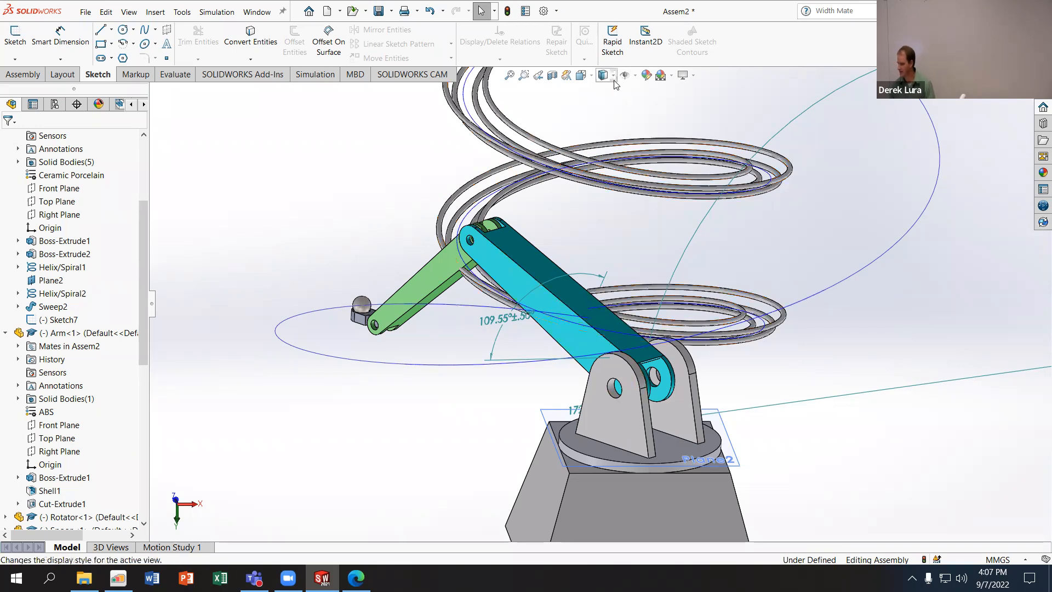
# - Turn the display of the top-level assembly annotations off and back on
pyautogui.click(634, 76)
pyautogui.click(635, 78)
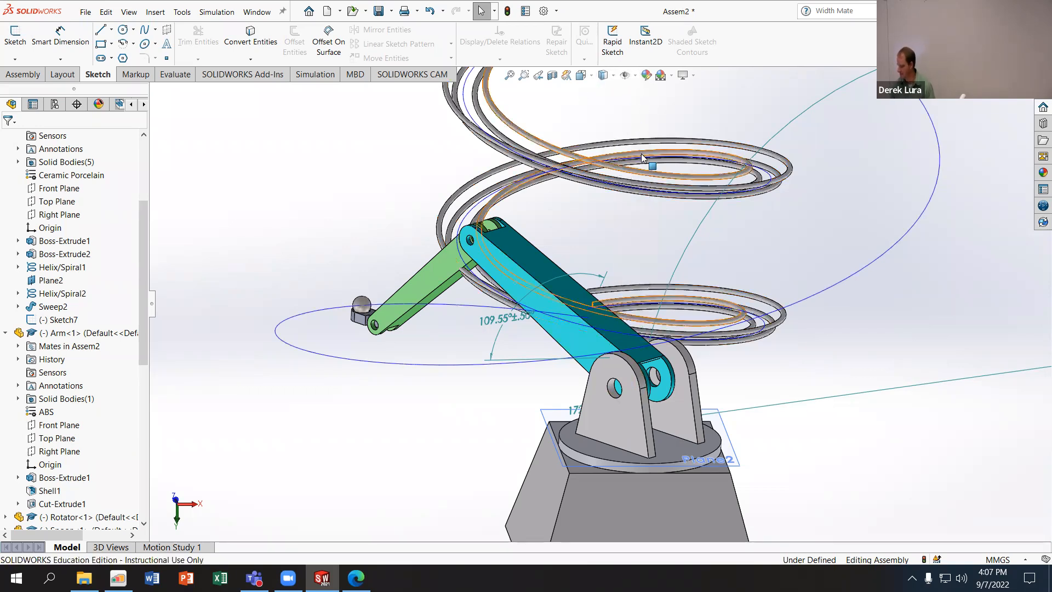
pyautogui.click(636, 75)
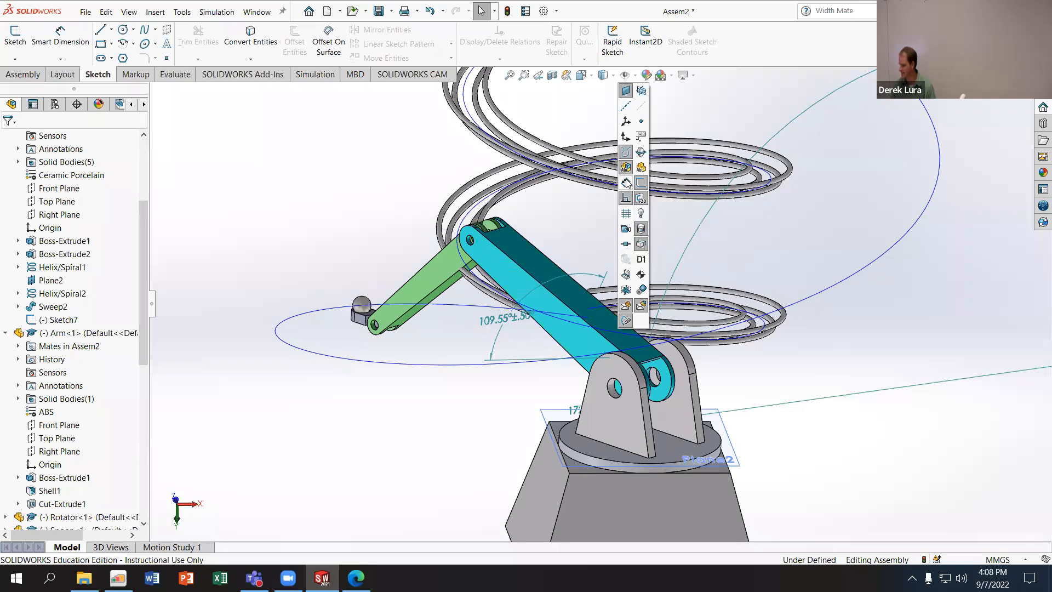
pyautogui.click(513, 312)
pyautogui.click(631, 76)
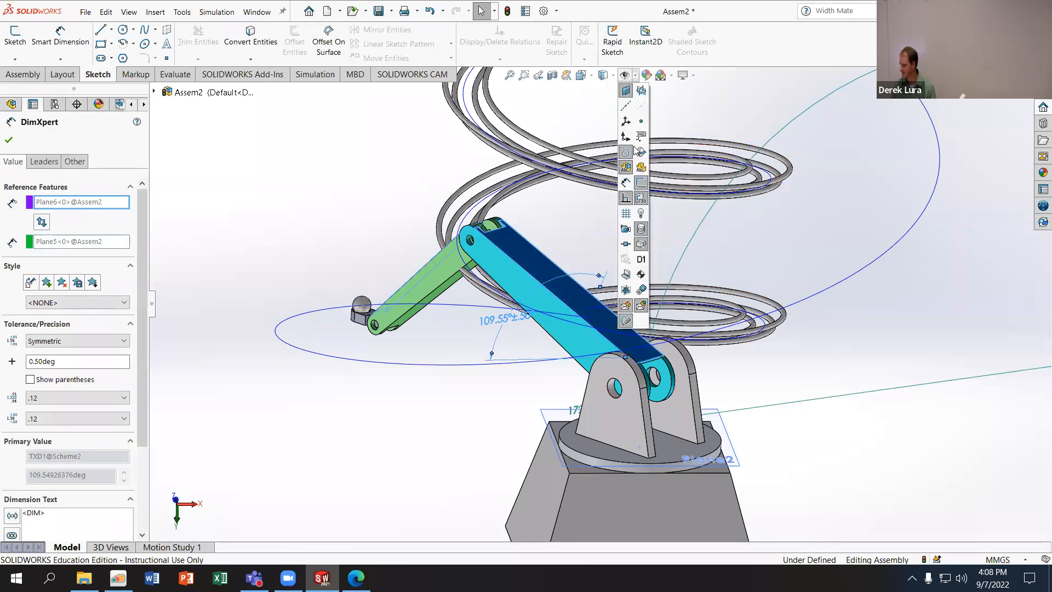
pyautogui.click(372, 196)
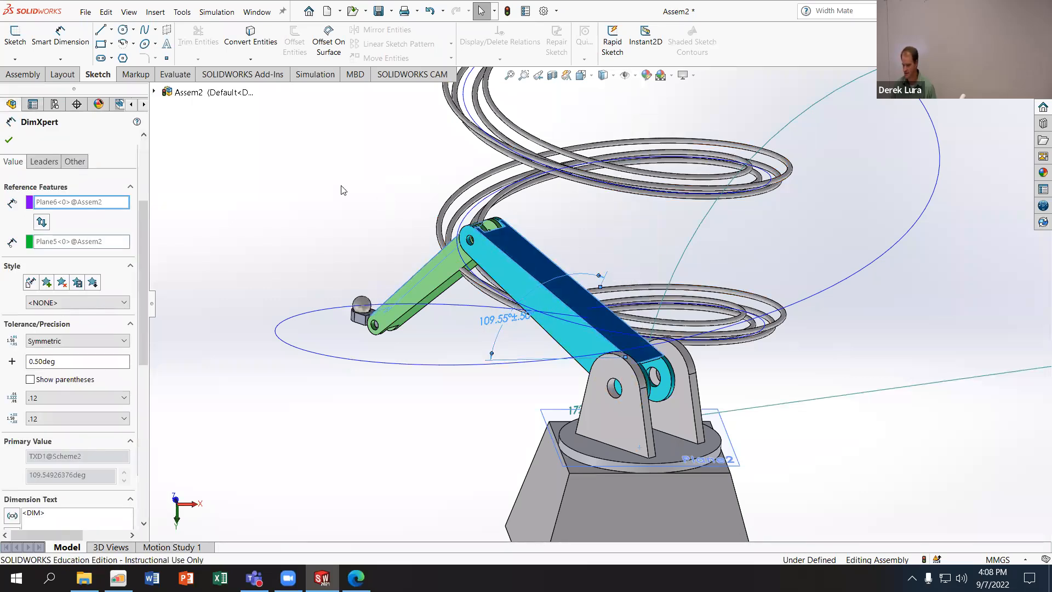
pyautogui.click(635, 76)
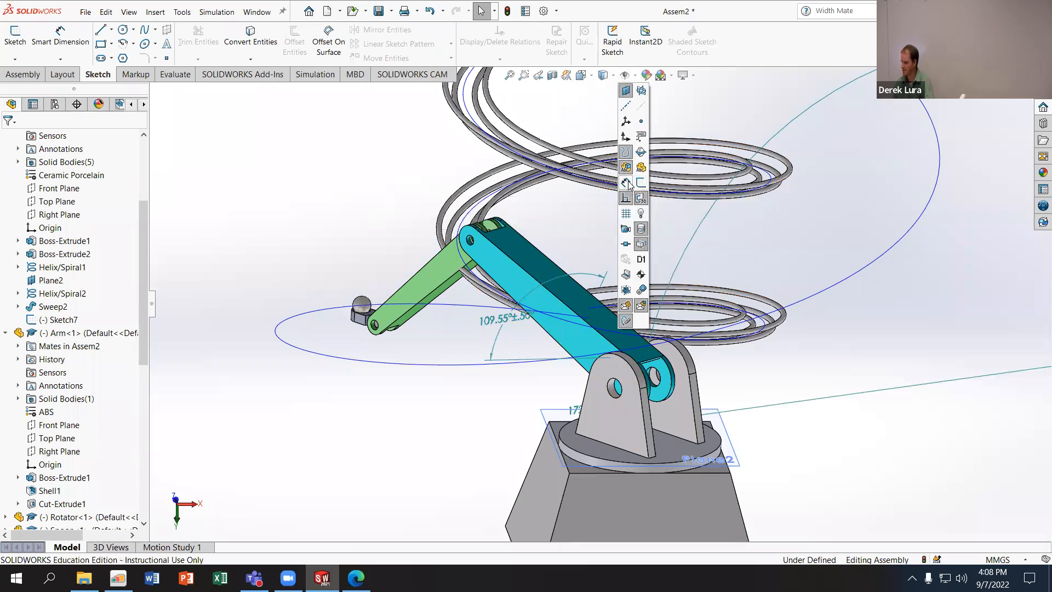
pyautogui.click(629, 167)
pyautogui.click(626, 169)
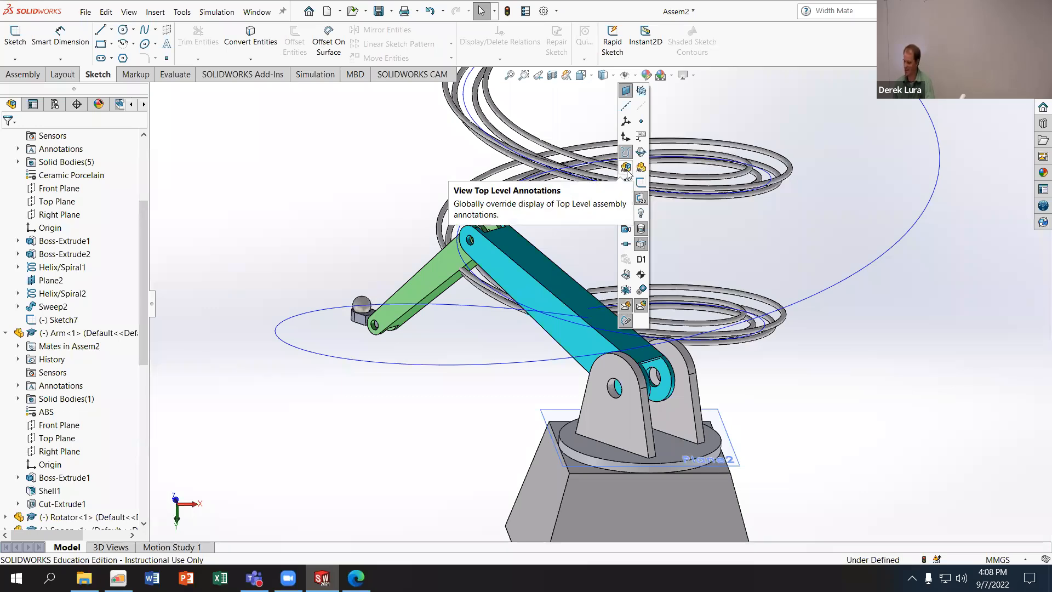
pyautogui.click(628, 172)
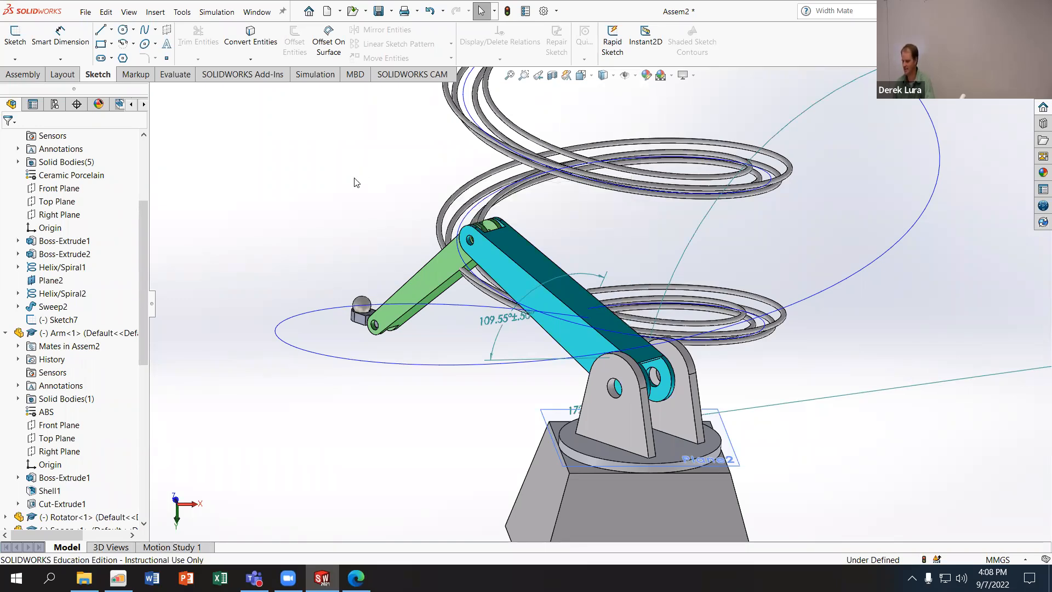
# - Move the Arm-to-Rotator angle dimension text into the clear space beside the Rotator's bracket
pyautogui.press('f')
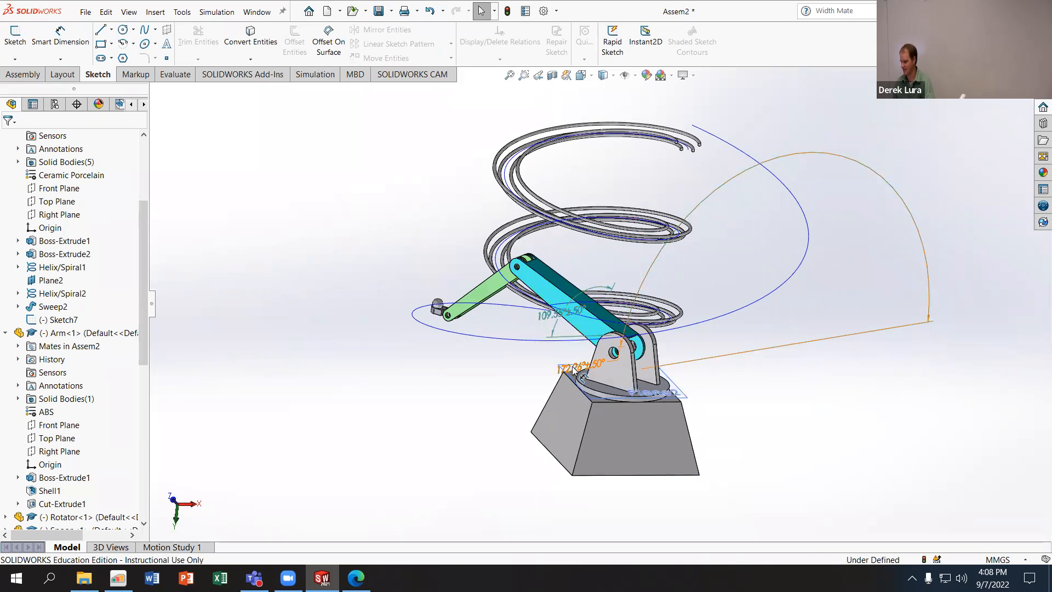
pyautogui.click(712, 282)
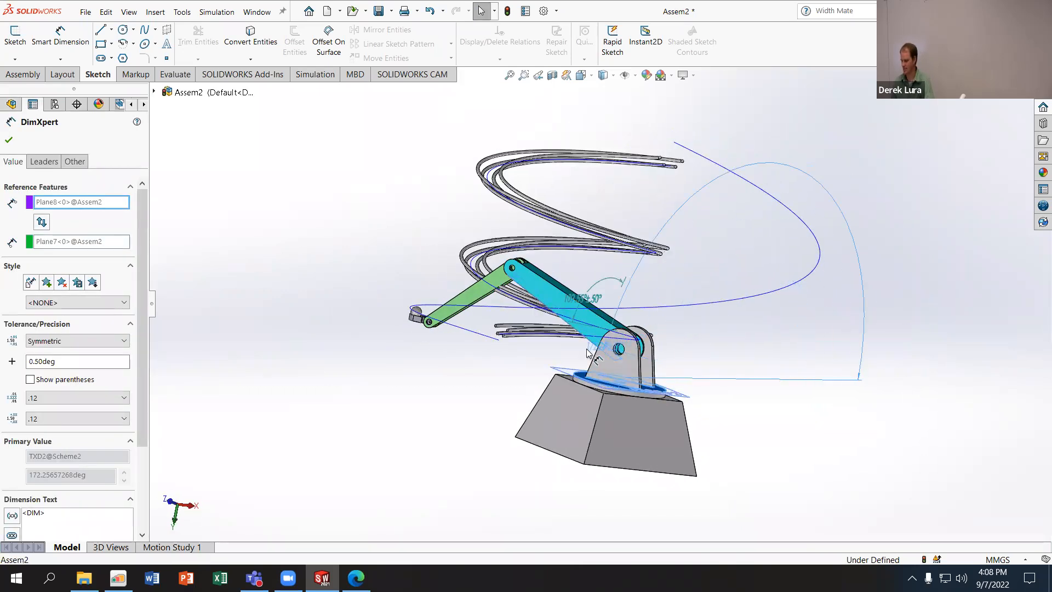
pyautogui.scroll(1, 569, 356)
pyautogui.scroll(-5, 526, 296)
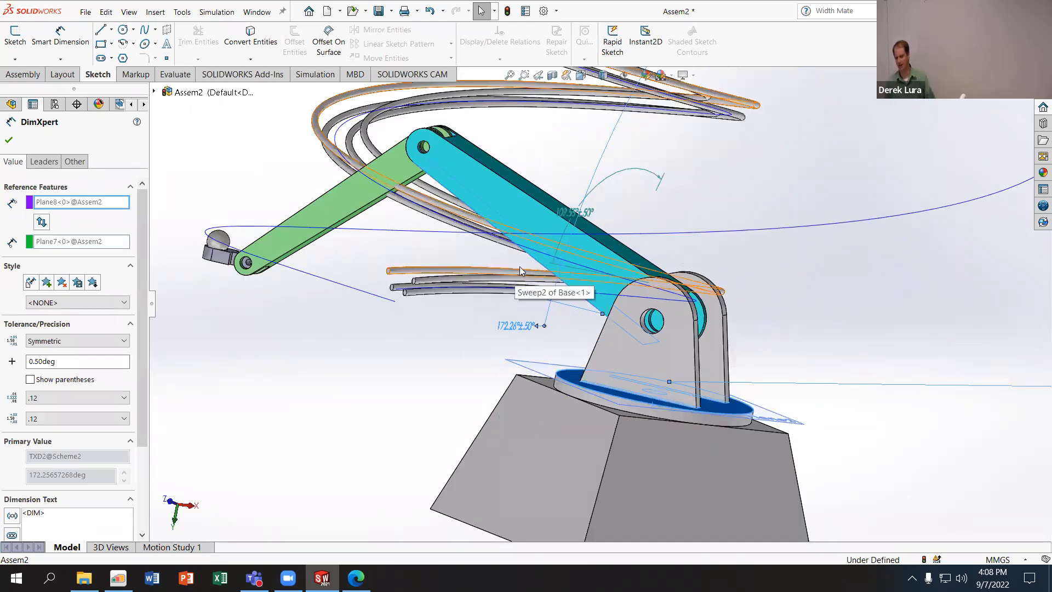
# - Measure the angle between the narrow long faces of Arm and Arm2 with the expanded Measure results, and close the tool
pyautogui.click(175, 74)
pyautogui.click(198, 38)
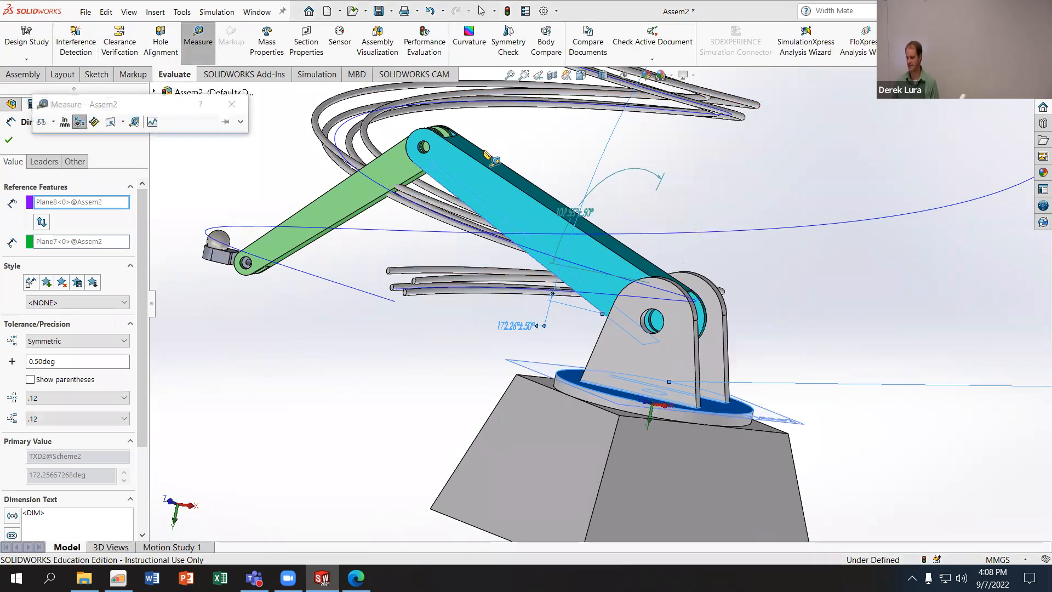
pyautogui.click(481, 155)
pyautogui.moveTo(498, 198); pyautogui.dragTo(400, 225, button='middle')
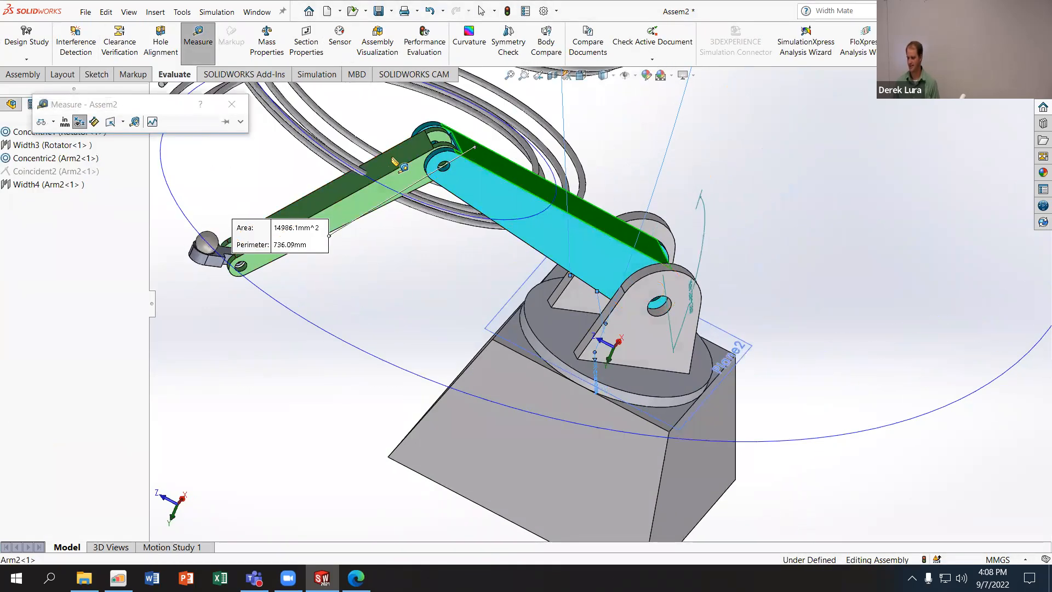
pyautogui.click(392, 158)
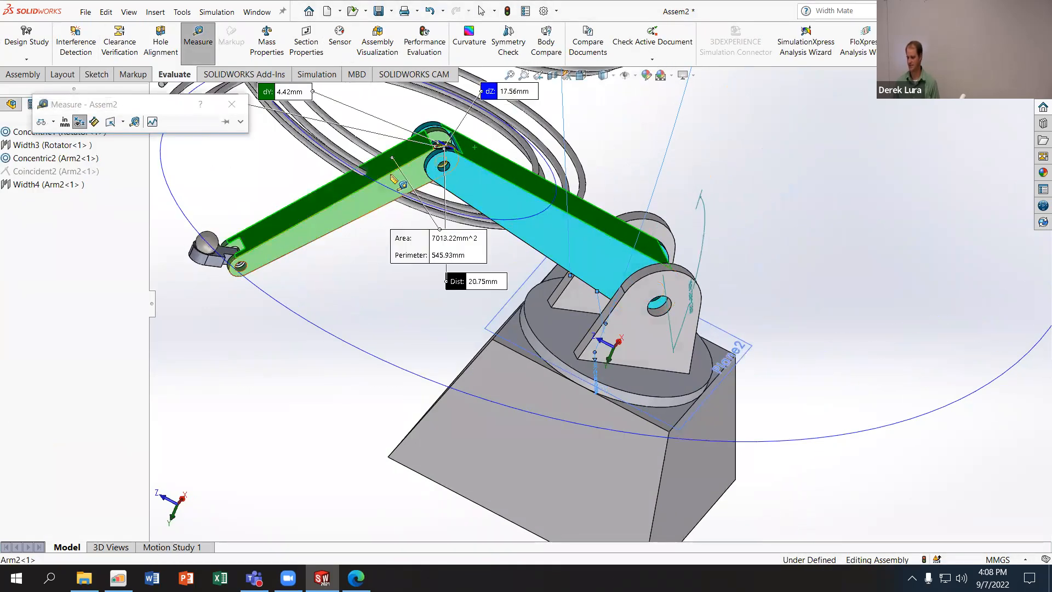
pyautogui.click(240, 121)
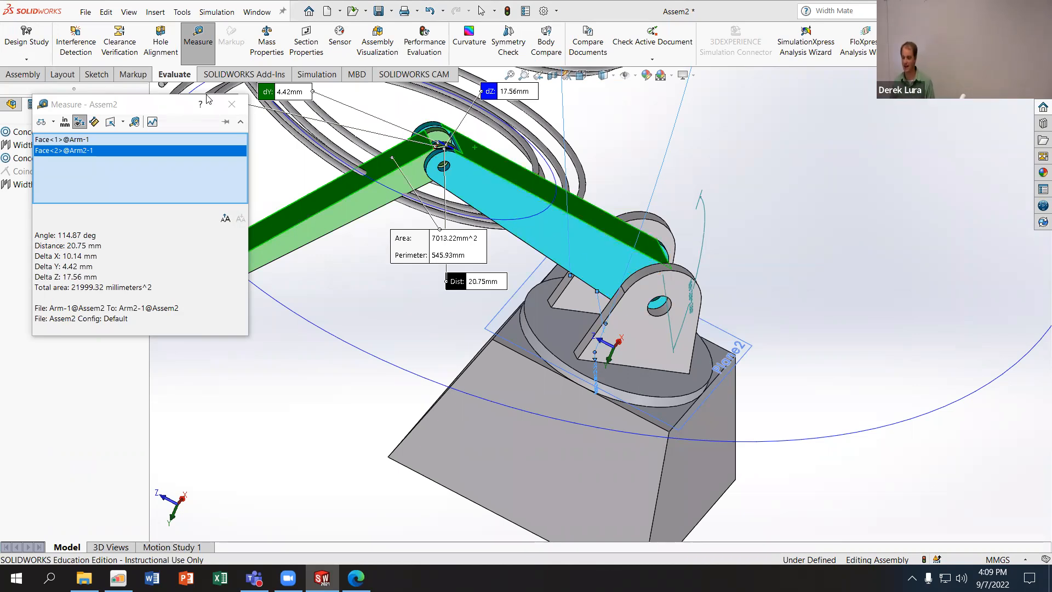
pyautogui.click(232, 104)
pyautogui.scroll(5, 349, 151)
pyautogui.moveTo(449, 163)
pyautogui.mouseDown(button='middle')
pyautogui.moveTo(530, 164)
pyautogui.moveTo(467, 168)
pyautogui.mouseUp(button='middle')
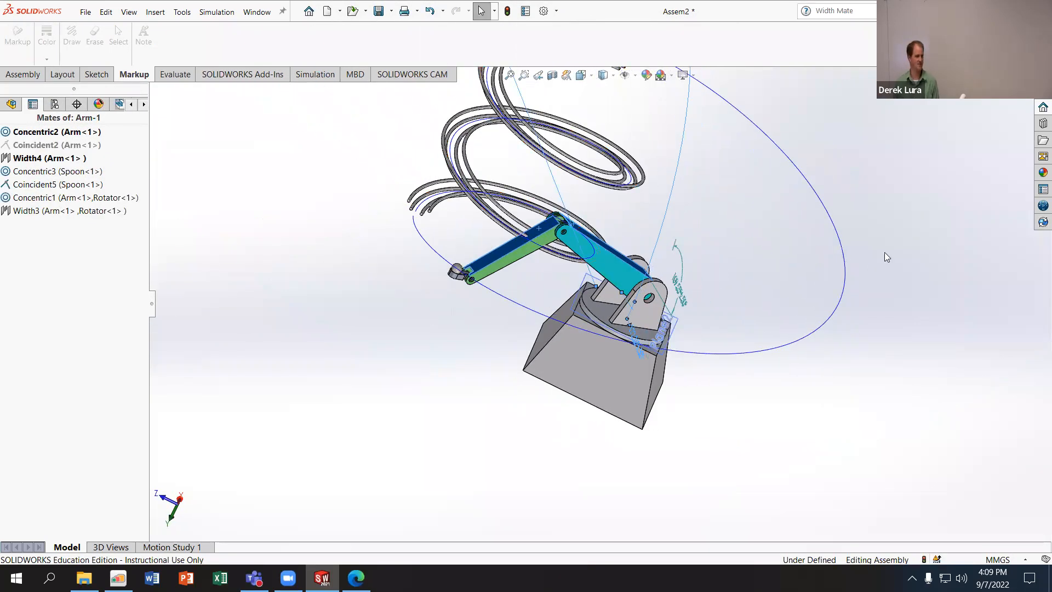
pyautogui.scroll(-2, 844, 247)
pyautogui.moveTo(753, 246); pyautogui.dragTo(706, 242, button='middle')
pyautogui.click(705, 242)
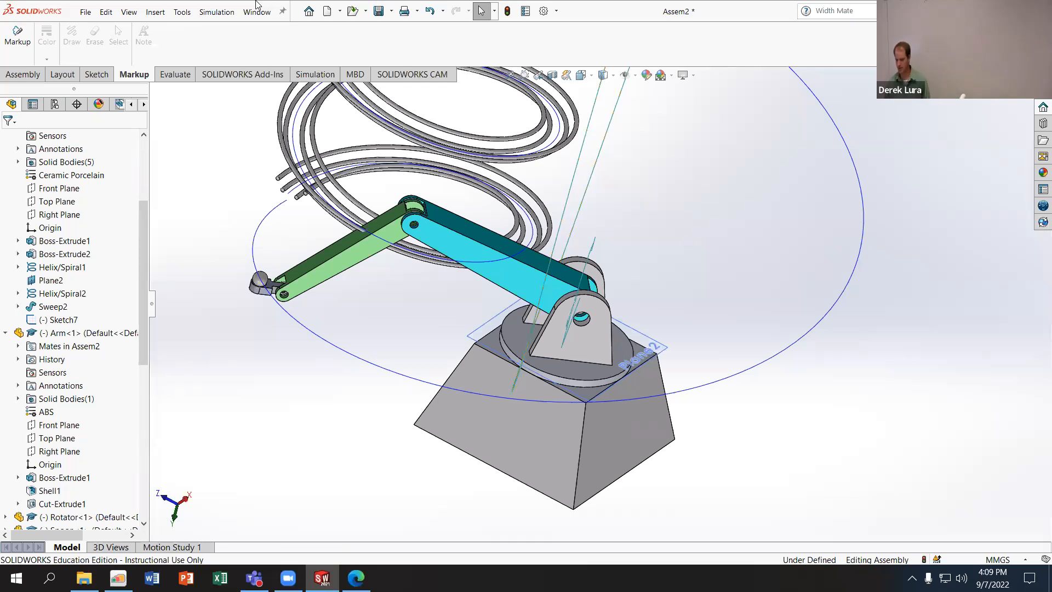
# - Rebuild and save the assembly as PathDriven in the W04 folder, and move Arm2 a little along the helix
pyautogui.click(78, 16)
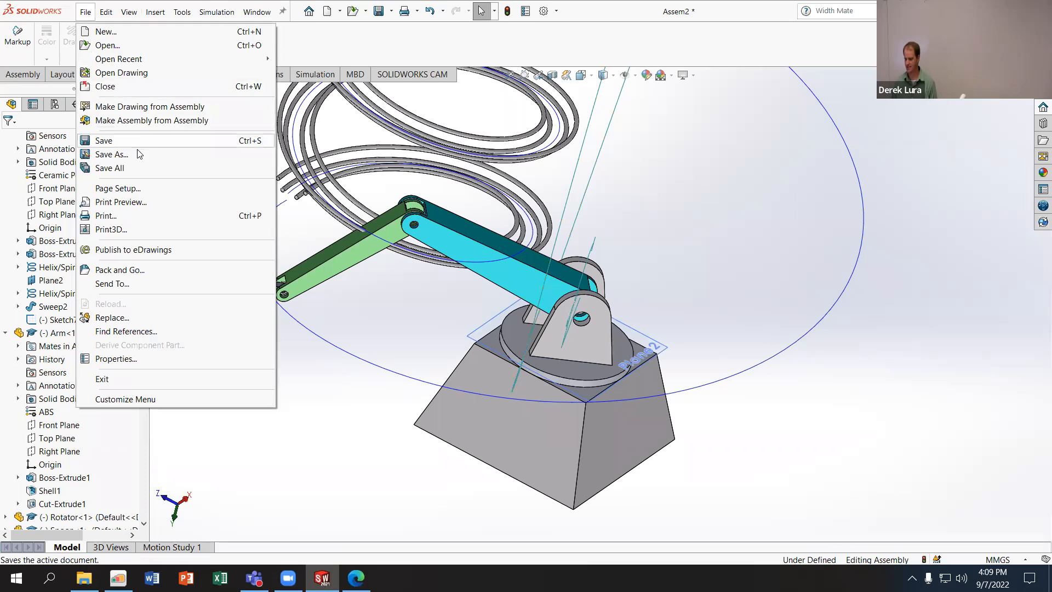
pyautogui.click(111, 154)
pyautogui.click(500, 247)
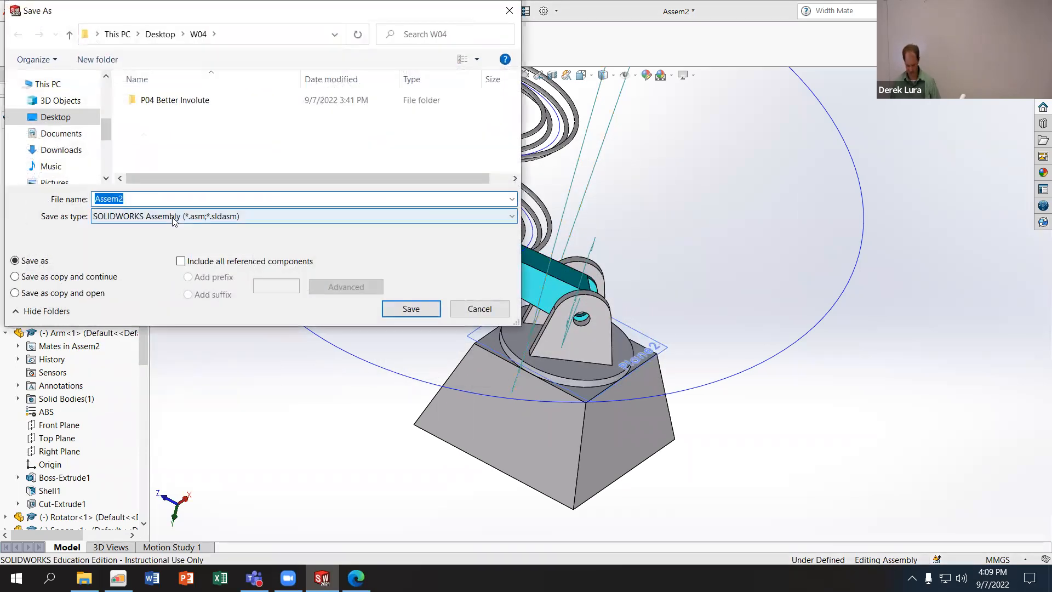
pyautogui.write('Paty')
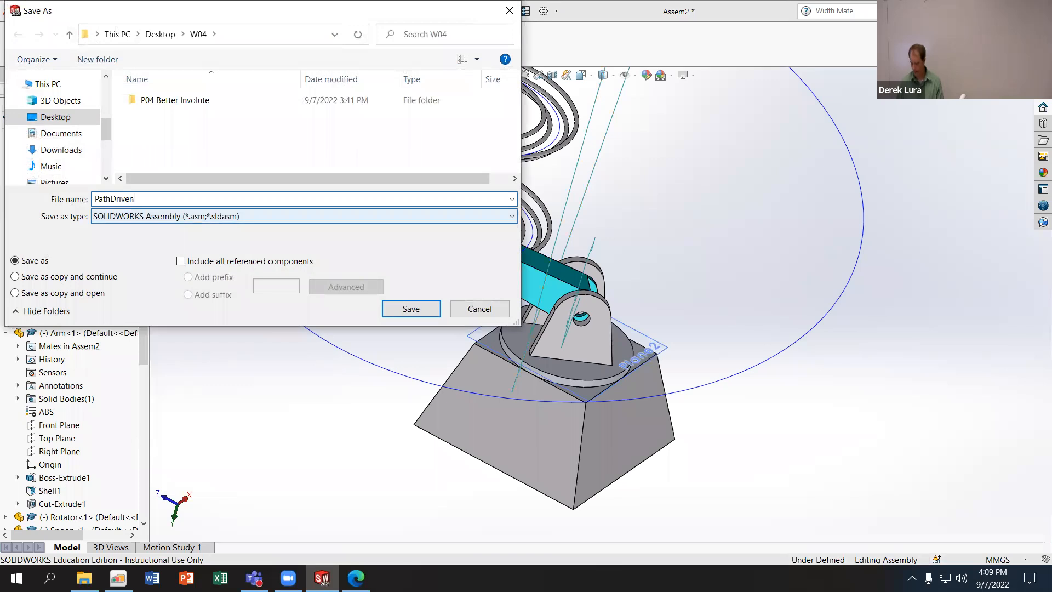
pyautogui.click(425, 309)
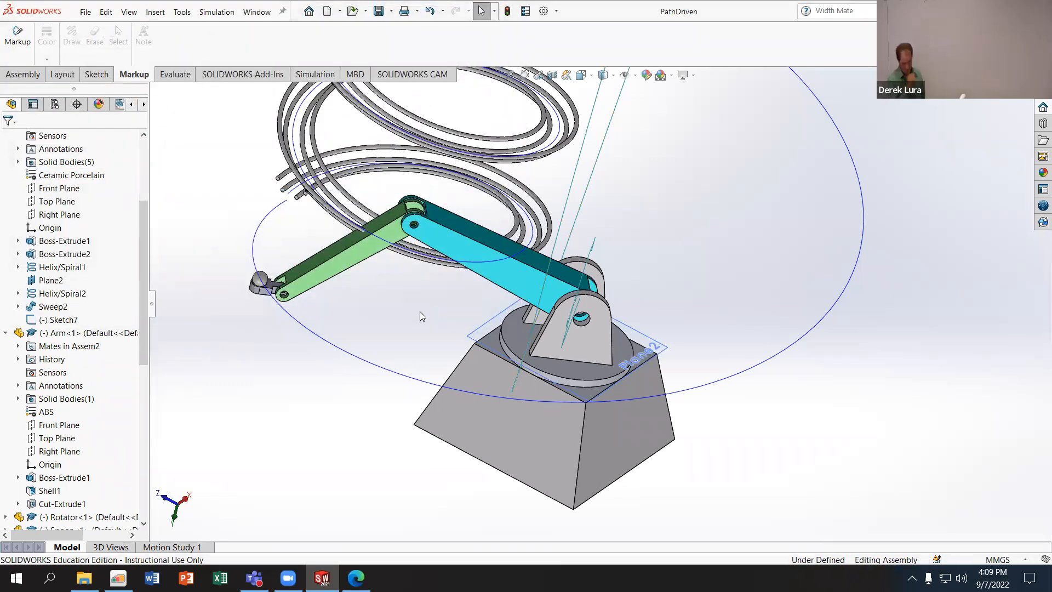
pyautogui.moveTo(317, 275); pyautogui.dragTo(342, 344)
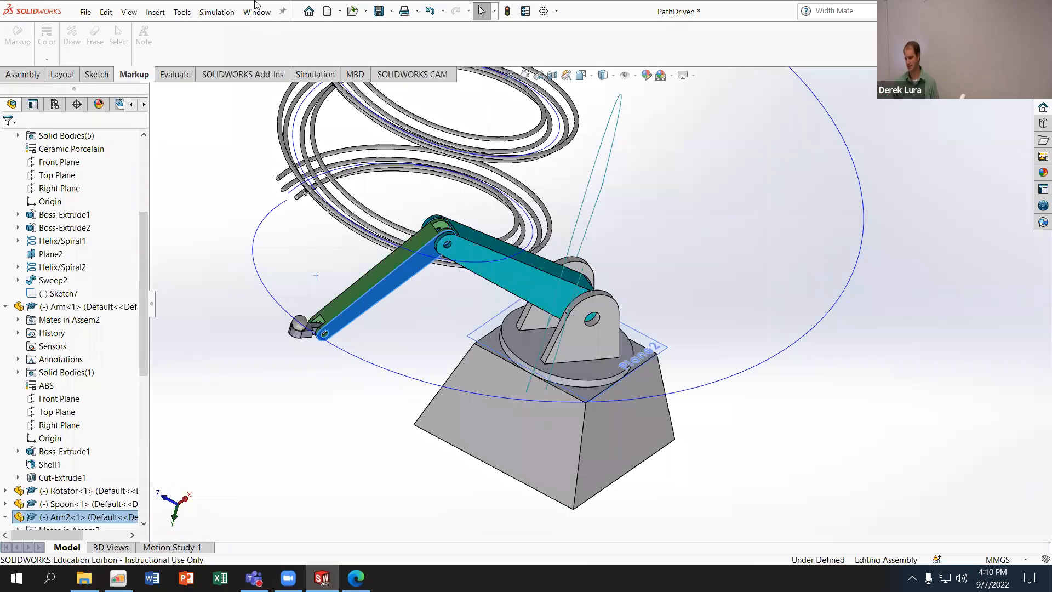
pyautogui.click(86, 12)
pyautogui.moveTo(106, 12)
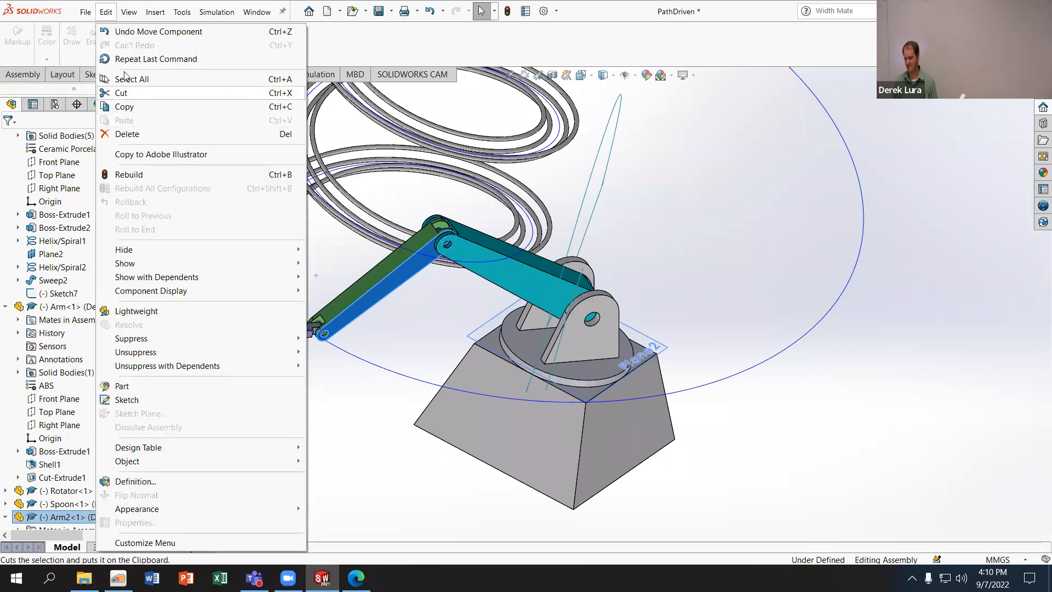
pyautogui.click(121, 151)
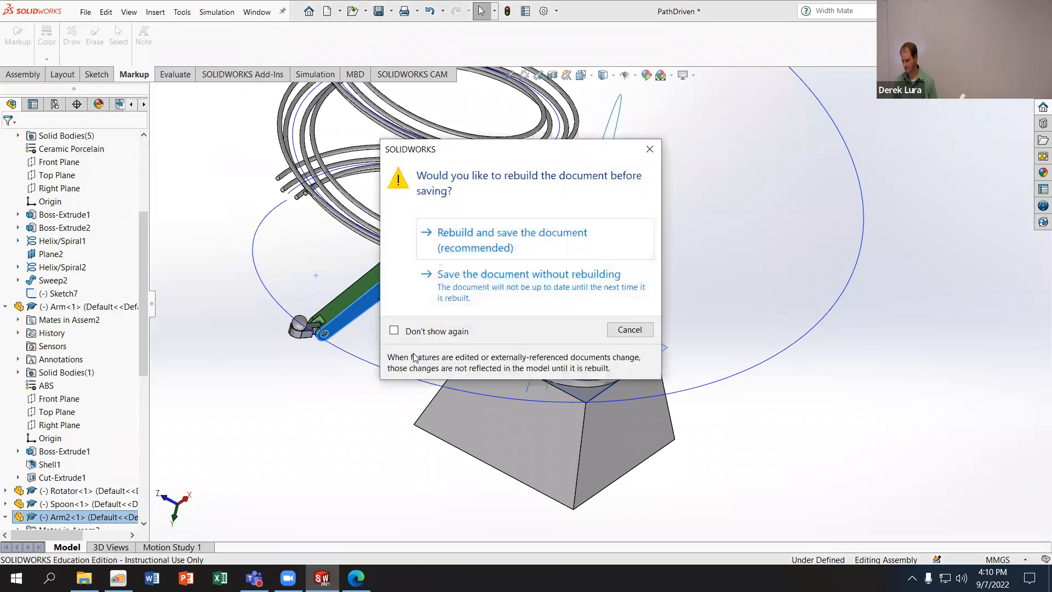
pyautogui.click(449, 264)
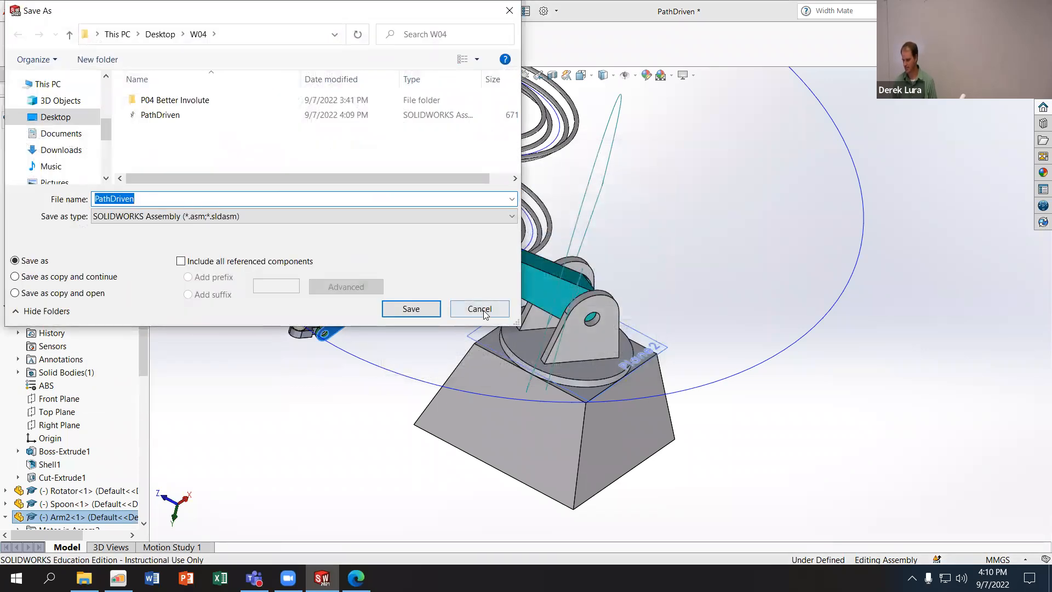
pyautogui.click(480, 309)
# - Save the assembly under the new name MotionDriven in the W04 folder
pyautogui.click(85, 12)
pyautogui.click(127, 155)
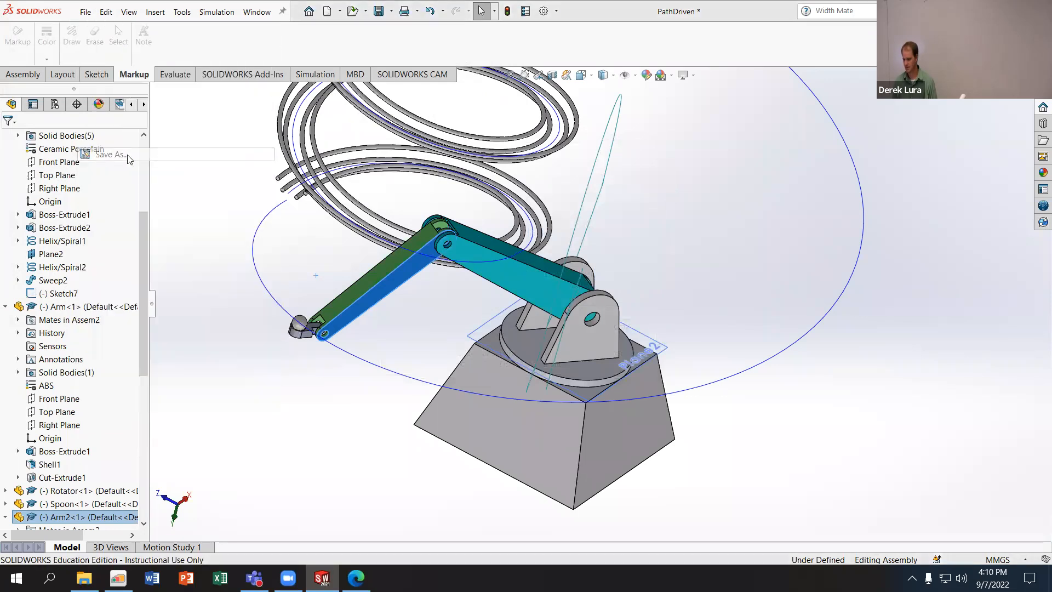
pyautogui.click(470, 240)
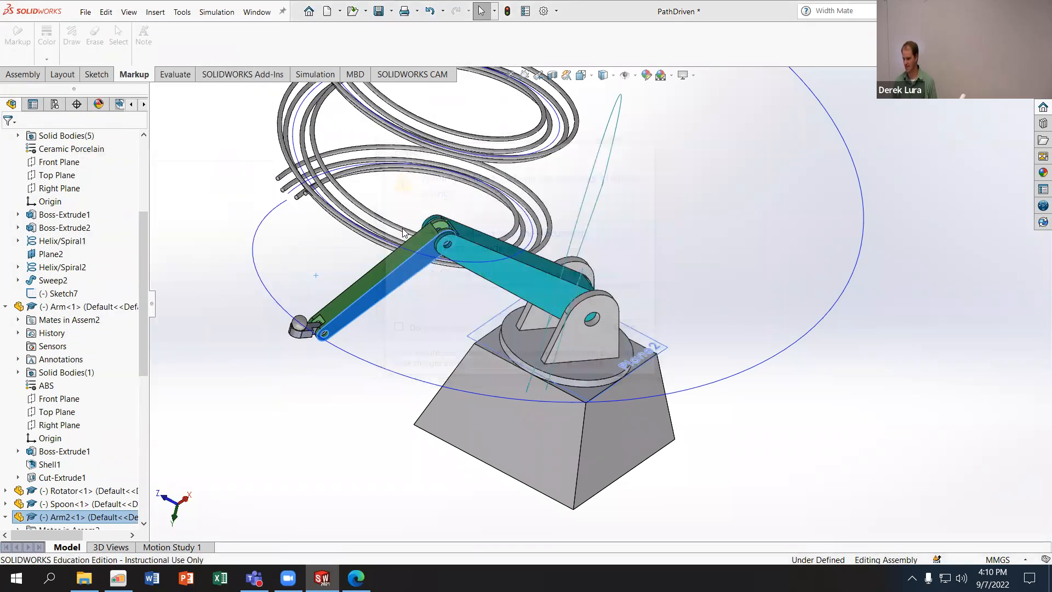
pyautogui.click(104, 199)
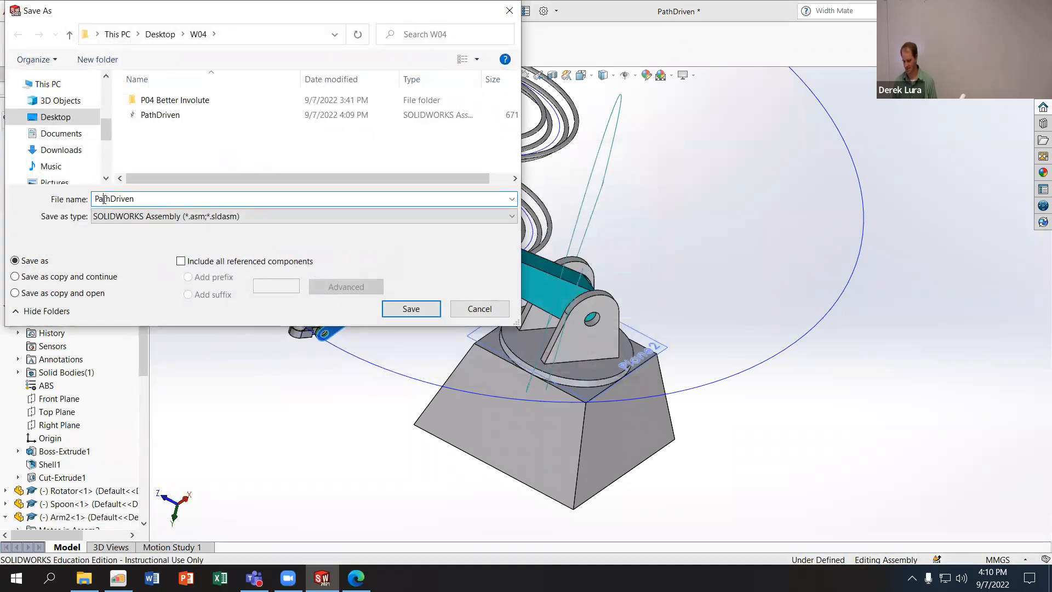
pyautogui.moveTo(112, 199); pyautogui.dragTo(94, 199)
pyautogui.write('Motin')
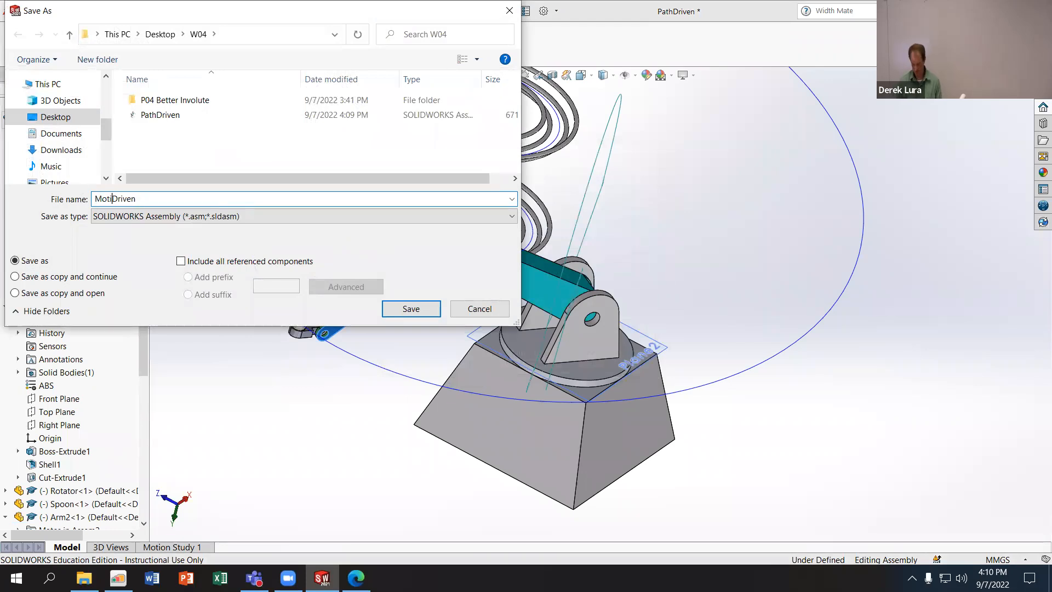
pyautogui.write('ion')
pyautogui.press('Return')
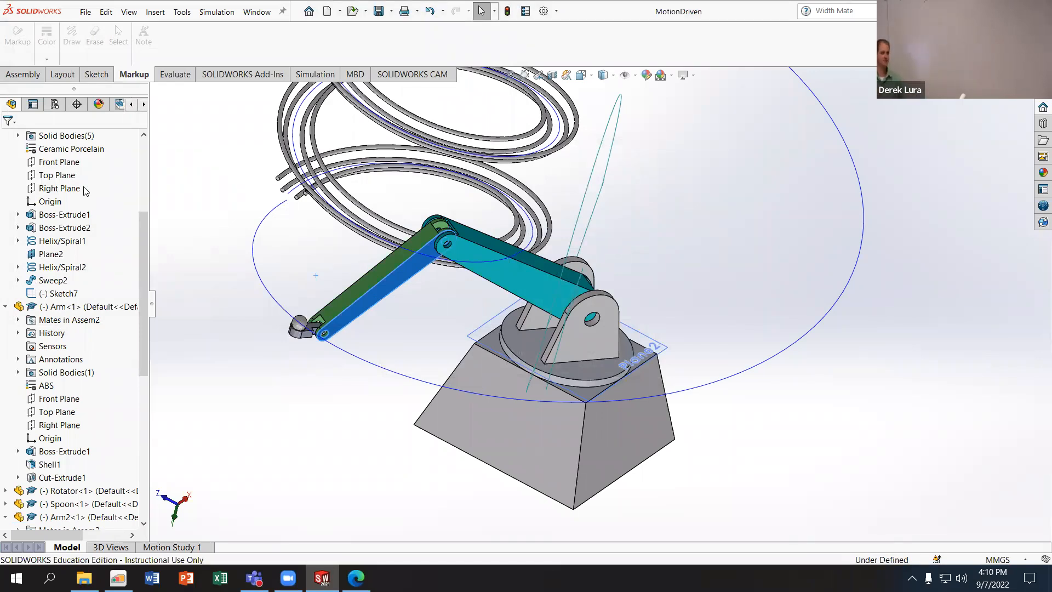
# - Swing the Rotator around the Base so the arms carry the Spoon and Ball to the opposite side of the helix
pyautogui.moveTo(520, 338); pyautogui.dragTo(686, 309)
pyautogui.click(682, 299)
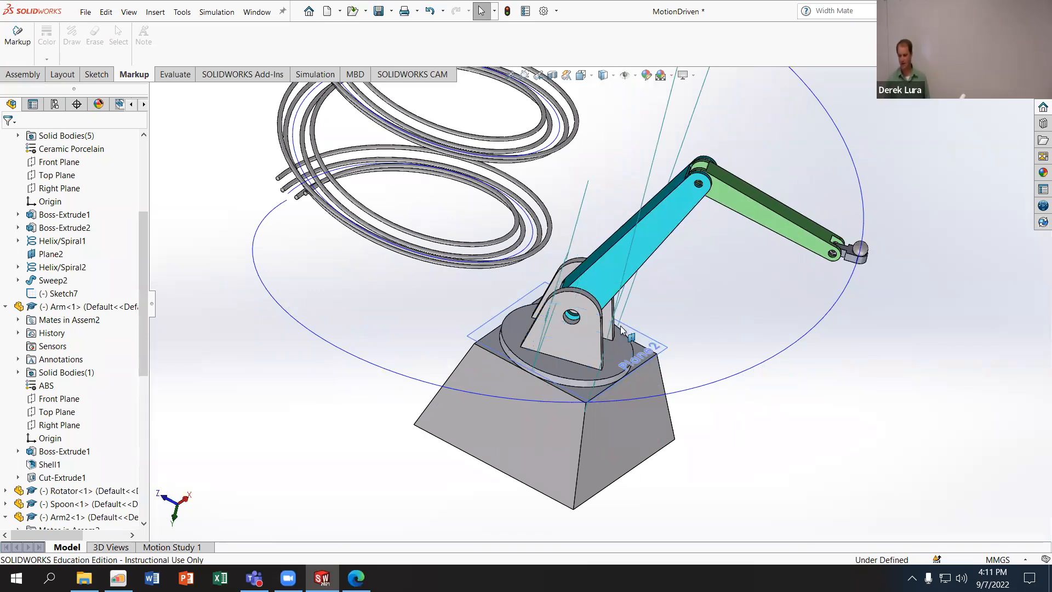
pyautogui.moveTo(575, 362); pyautogui.dragTo(668, 306)
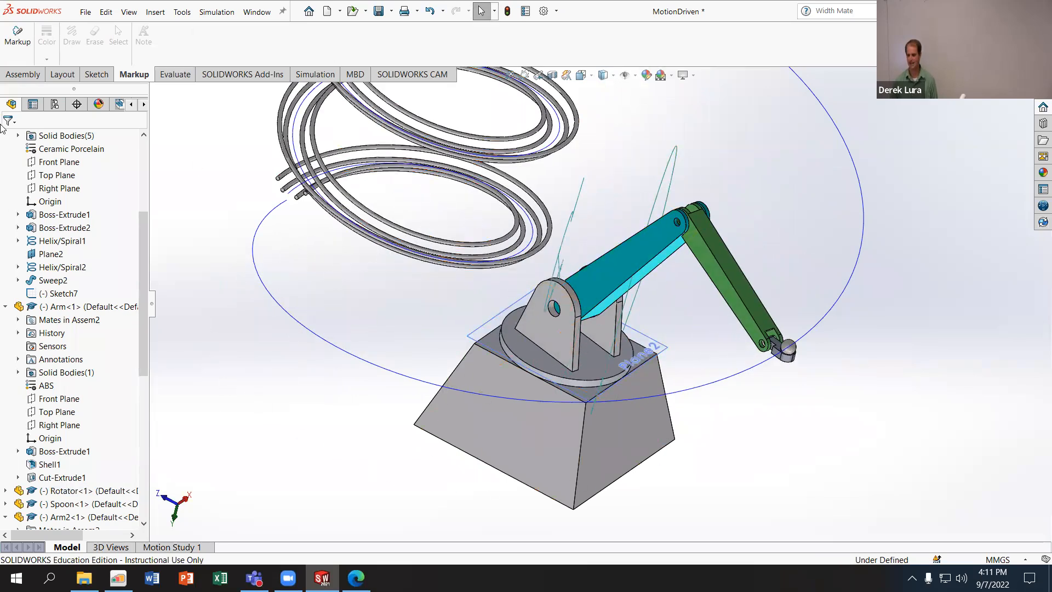
# - Set up an advanced limit angle mate between the Arm's narrow long face and the Rotator's flat disc face
pyautogui.click(22, 74)
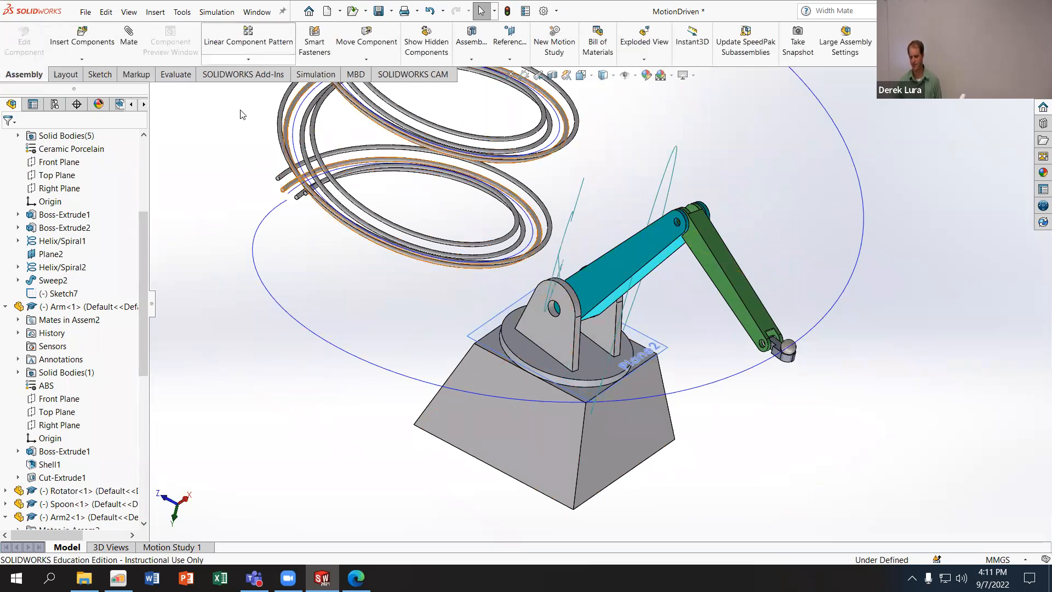
pyautogui.click(128, 38)
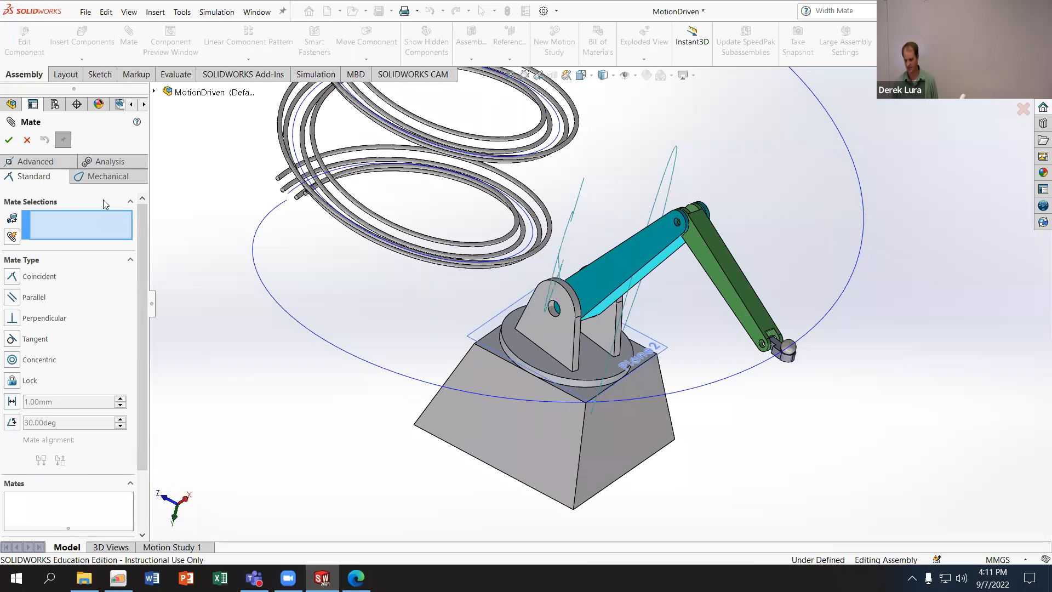
pyautogui.click(35, 161)
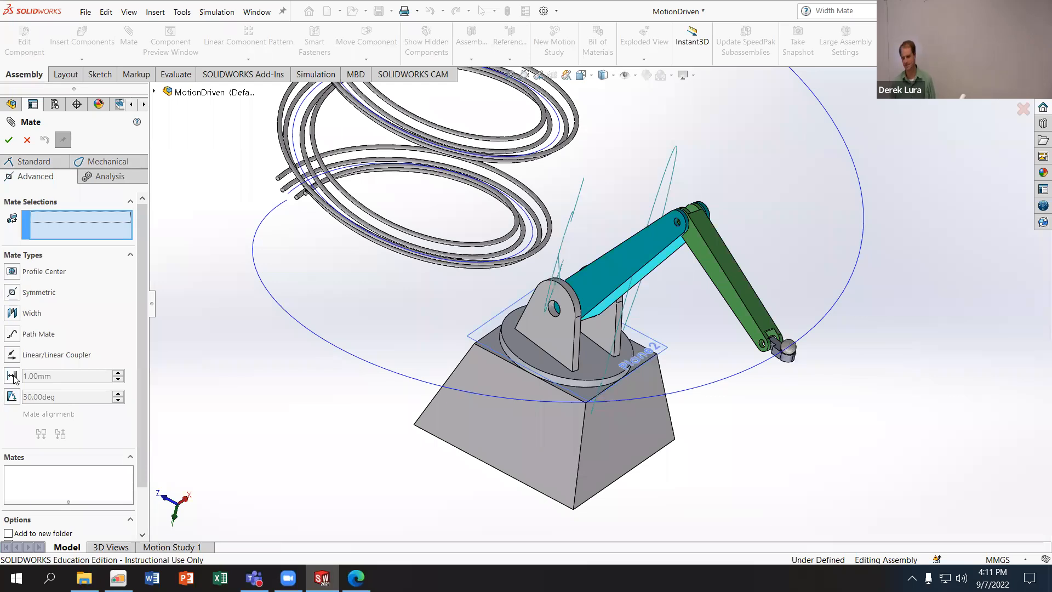
pyautogui.click(12, 397)
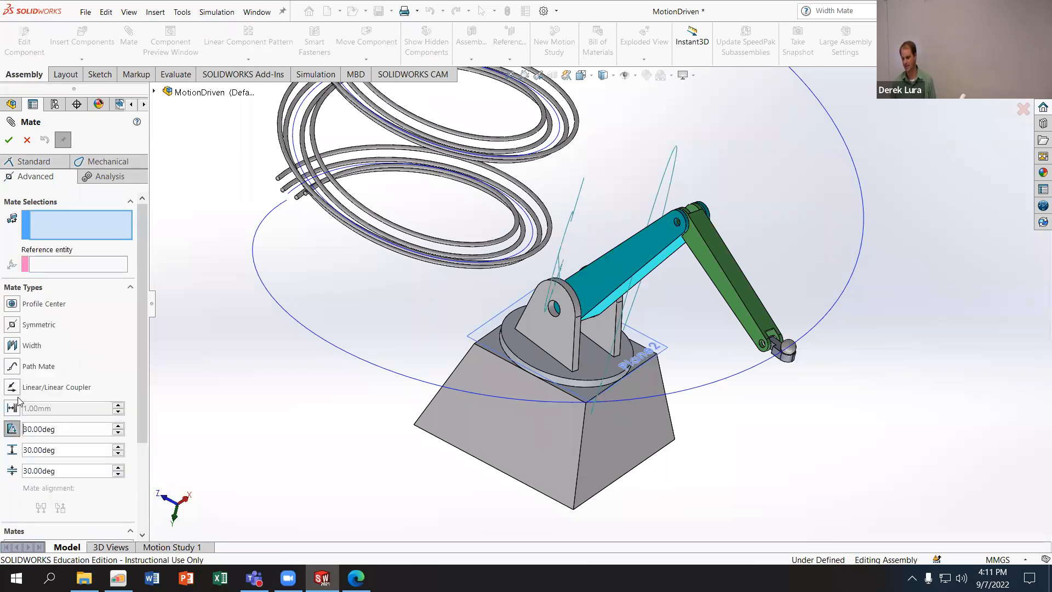
pyautogui.moveTo(665, 322); pyautogui.dragTo(626, 296, button='middle')
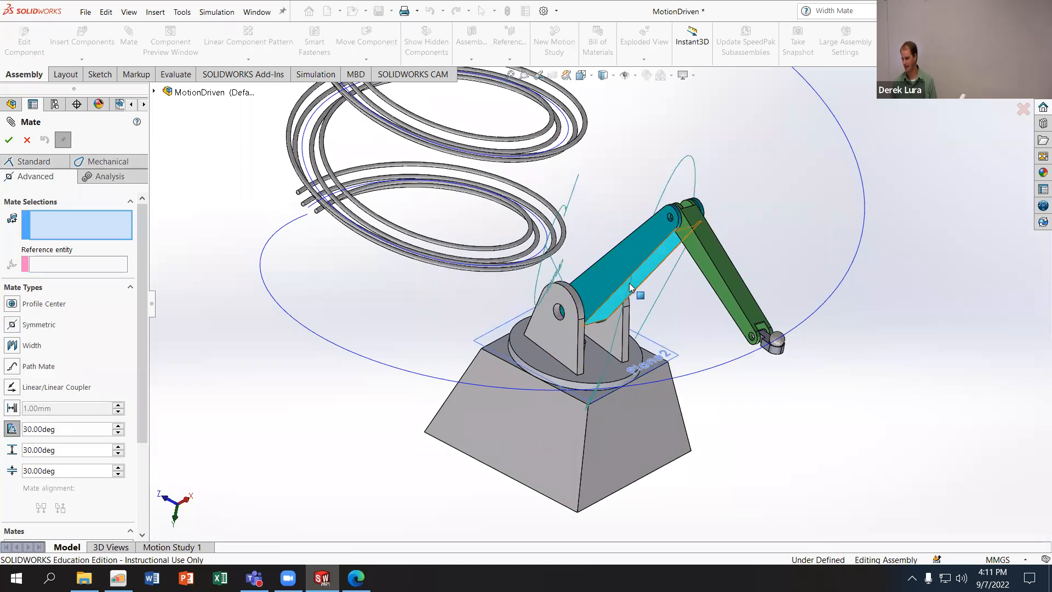
pyautogui.click(626, 296)
pyautogui.click(591, 375)
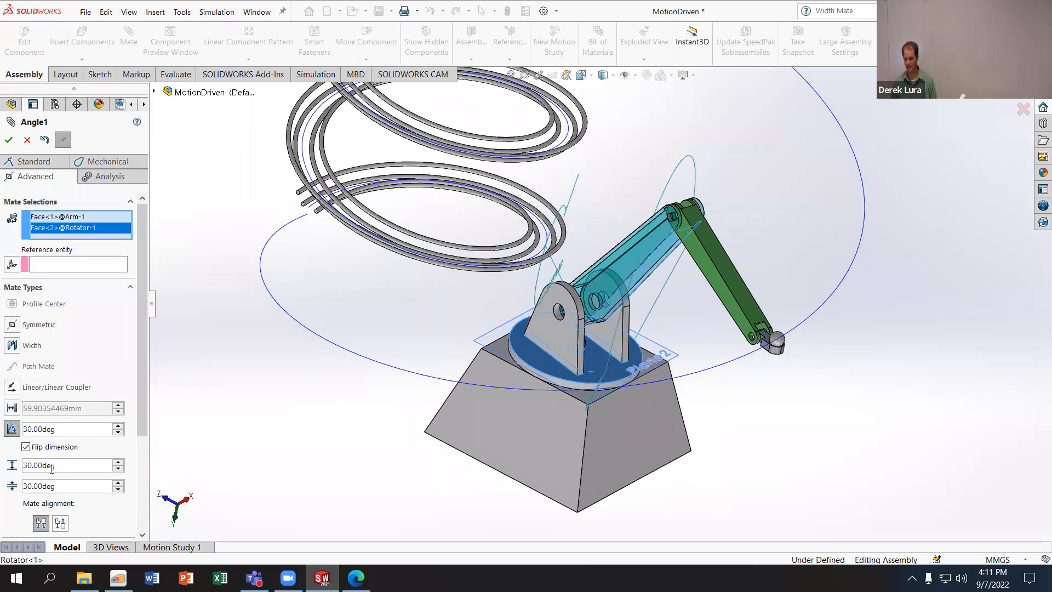
# - Set the angle limits to a minimum of -10° and a maximum of 89°, and try to apply the mate
pyautogui.moveTo(52, 486); pyautogui.dragTo(1, 489)
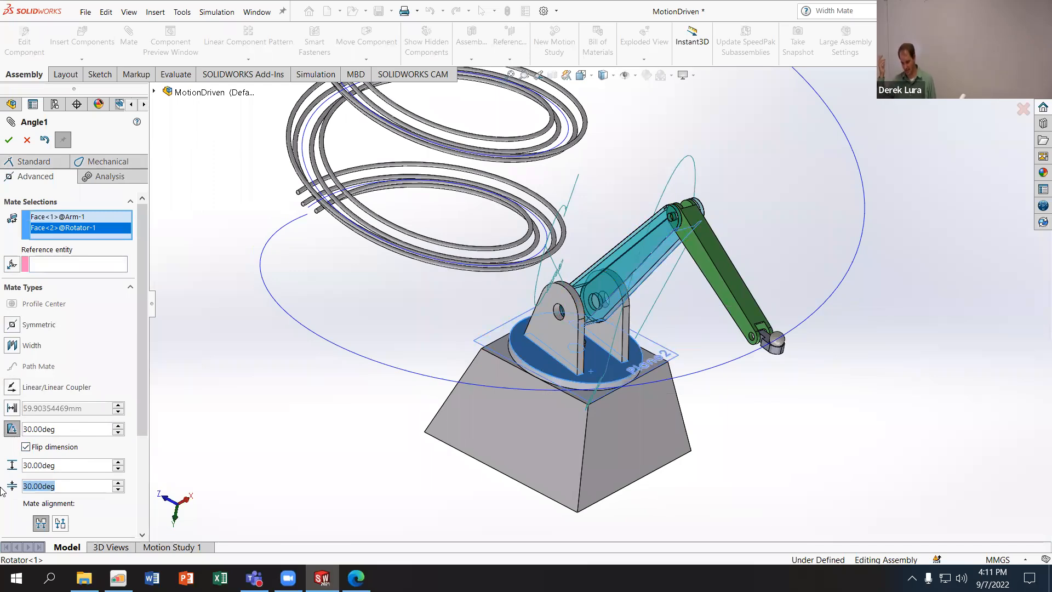
pyautogui.write('-10')
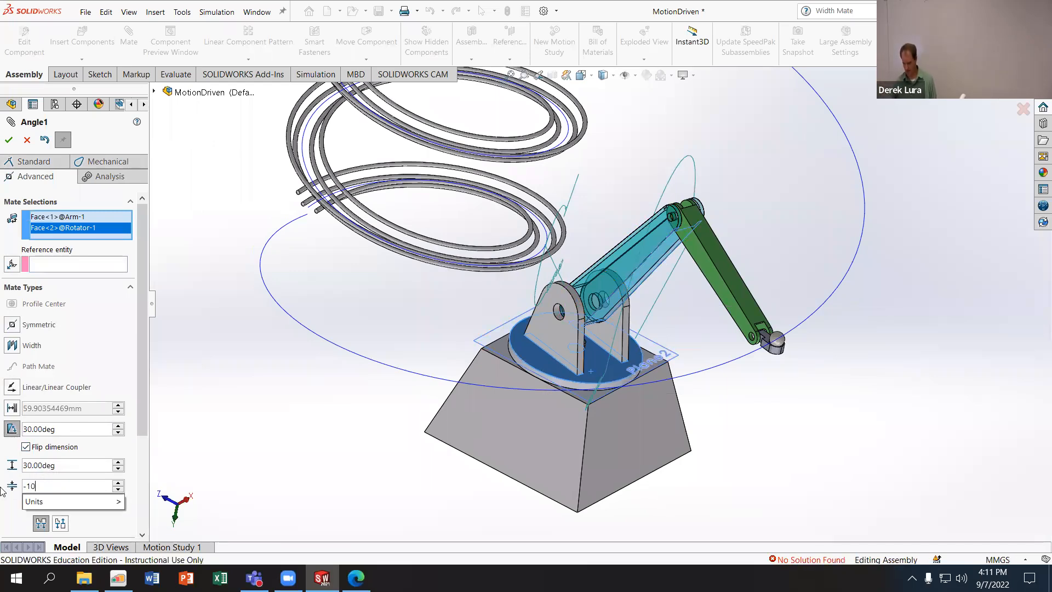
pyautogui.moveTo(43, 466); pyautogui.dragTo(10, 465)
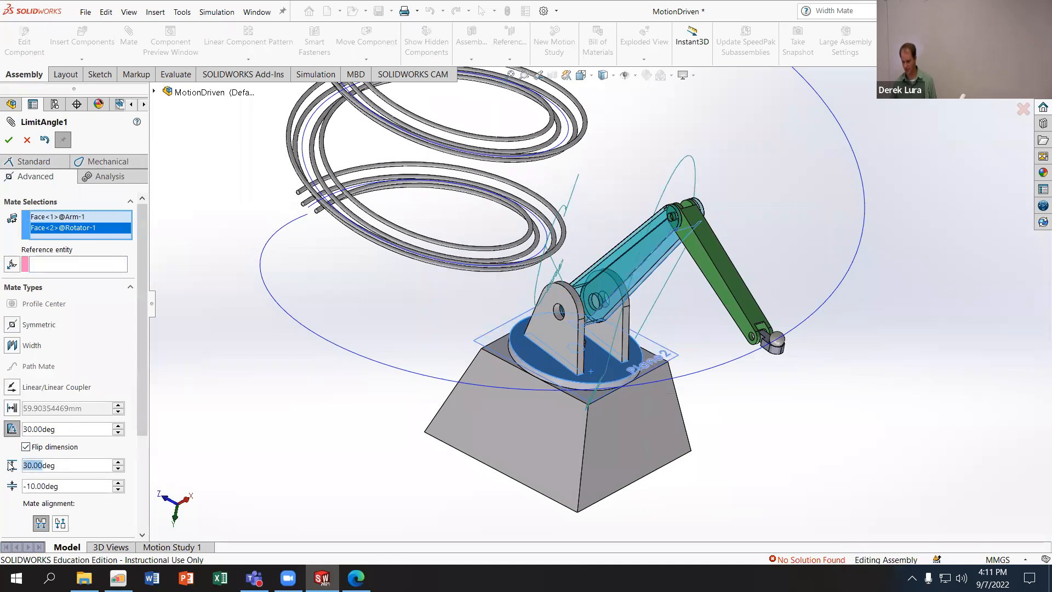
pyautogui.write('89')
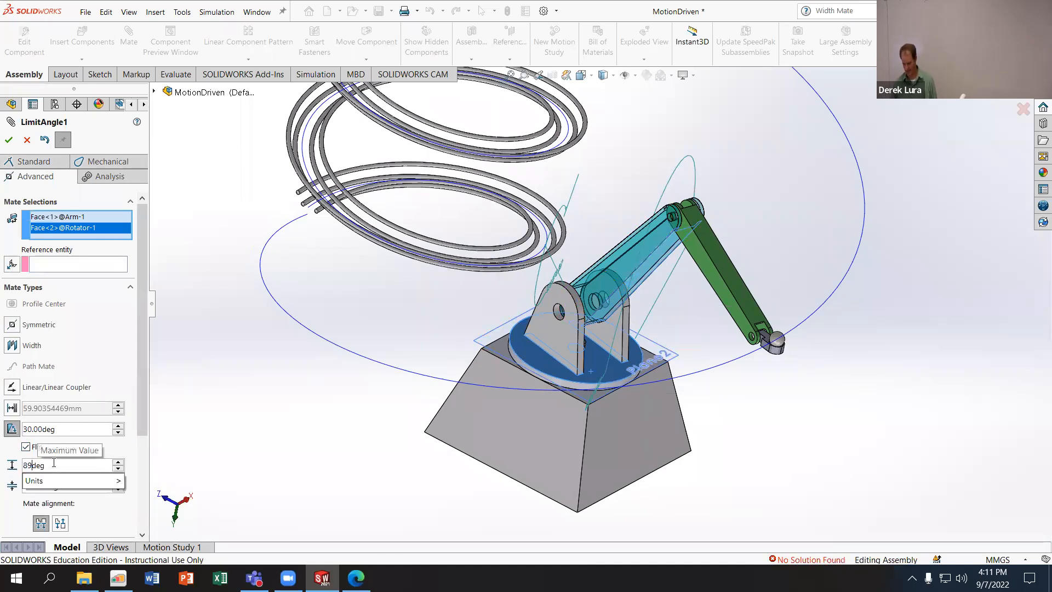
pyautogui.press('Return')
pyautogui.click(9, 140)
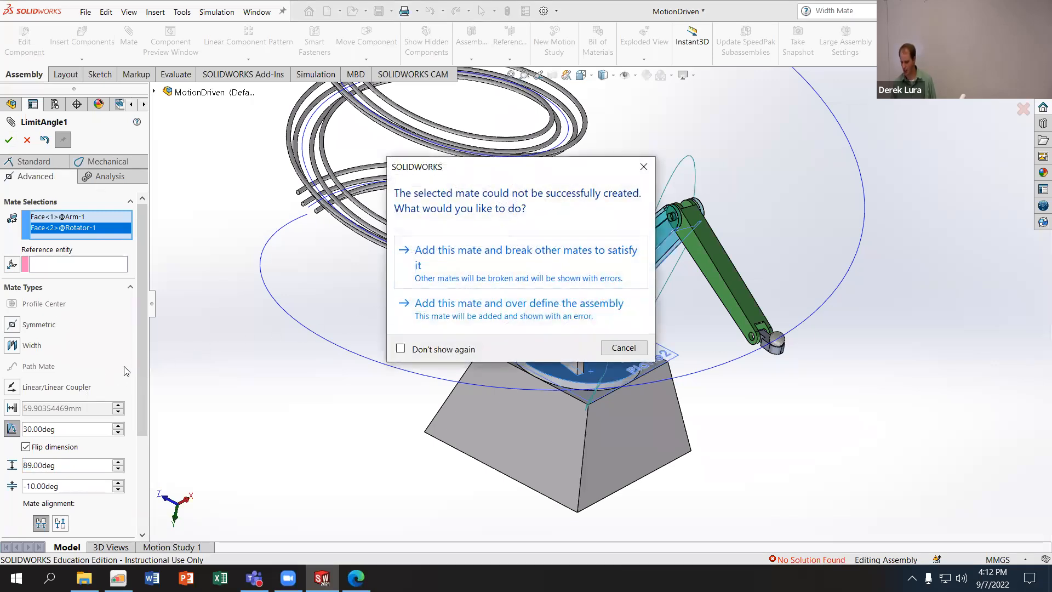
pyautogui.click(614, 355)
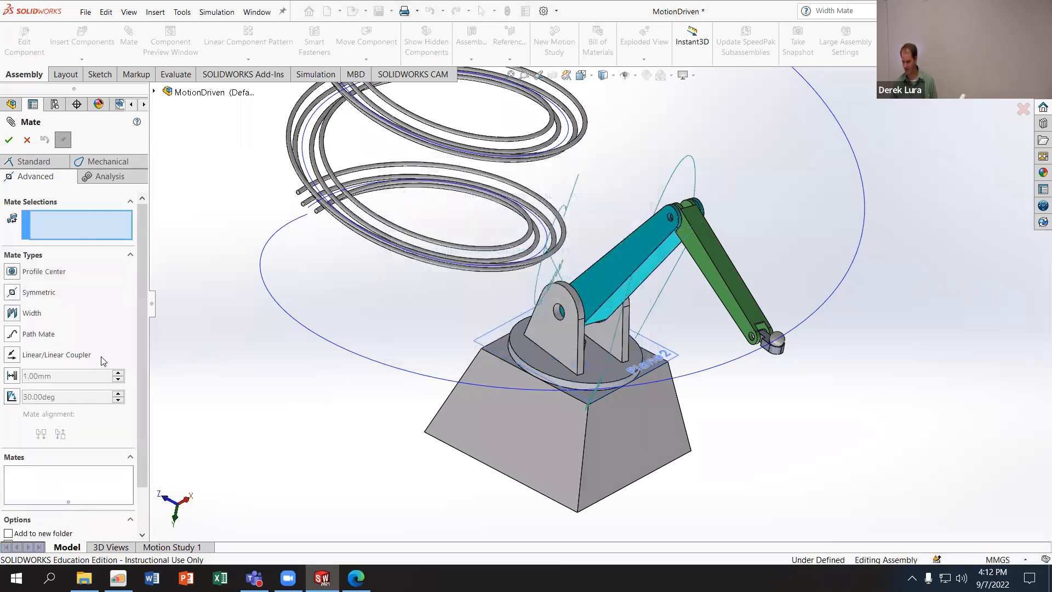
# - Create the limit angle mate from the Rotator's disc face to the Arm's long face with reversed alignment, keeping the 89° and -10° limits
pyautogui.click(598, 364)
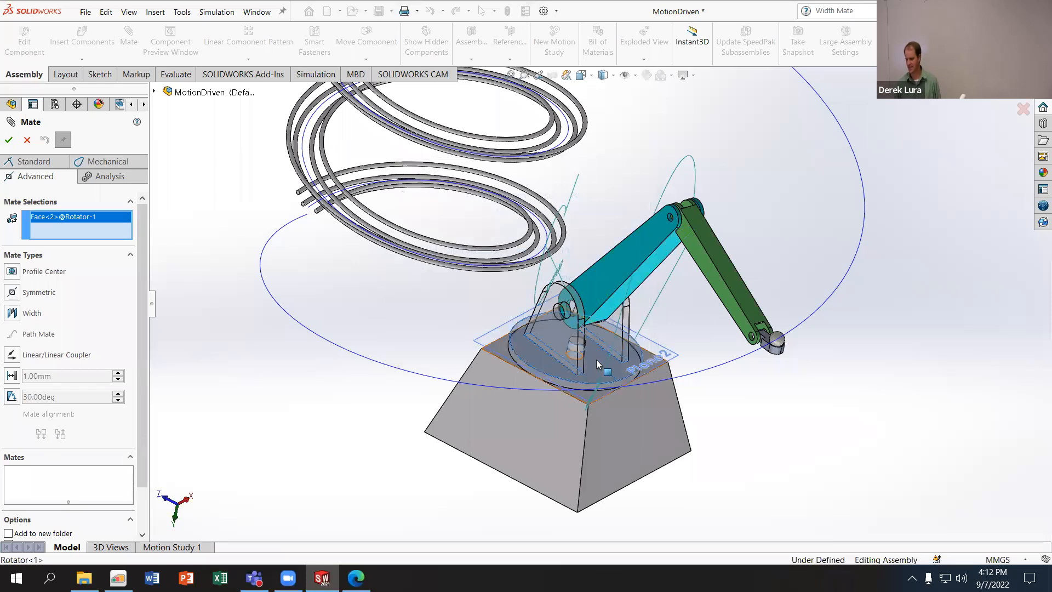
pyautogui.click(13, 396)
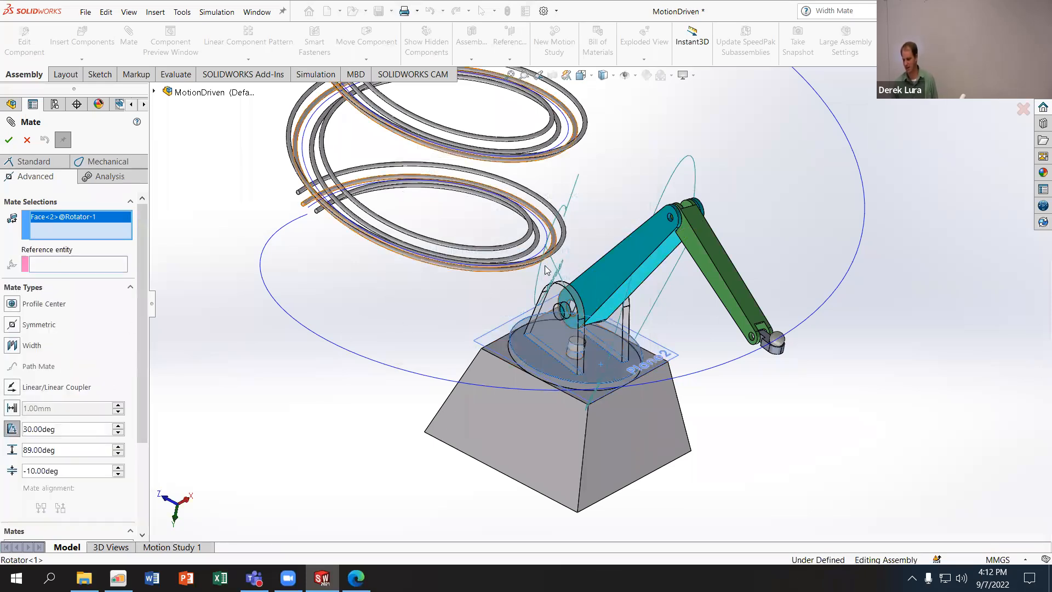
pyautogui.click(625, 277)
pyautogui.click(61, 523)
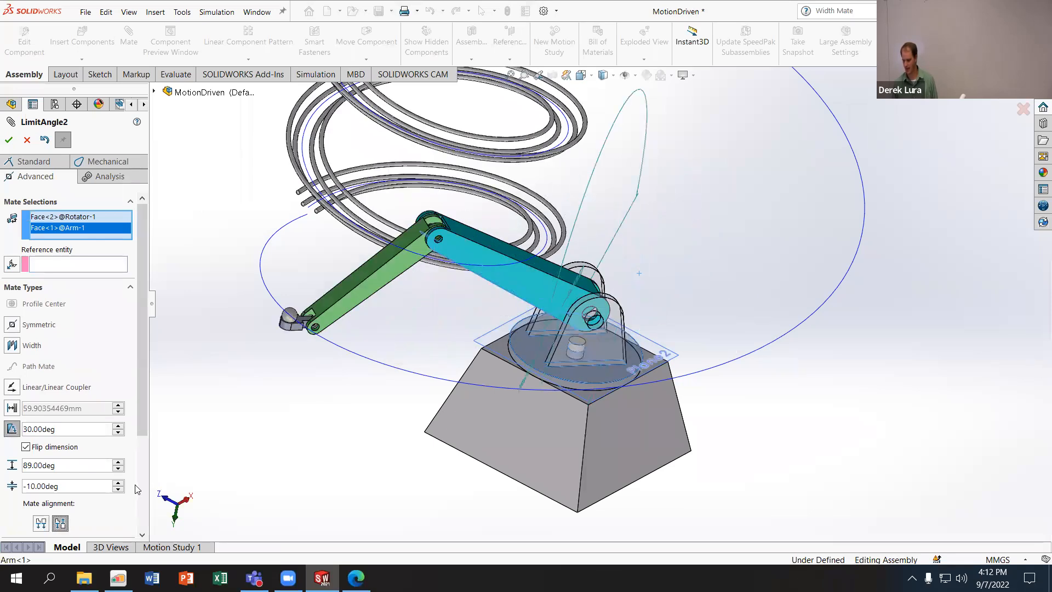
pyautogui.click(8, 140)
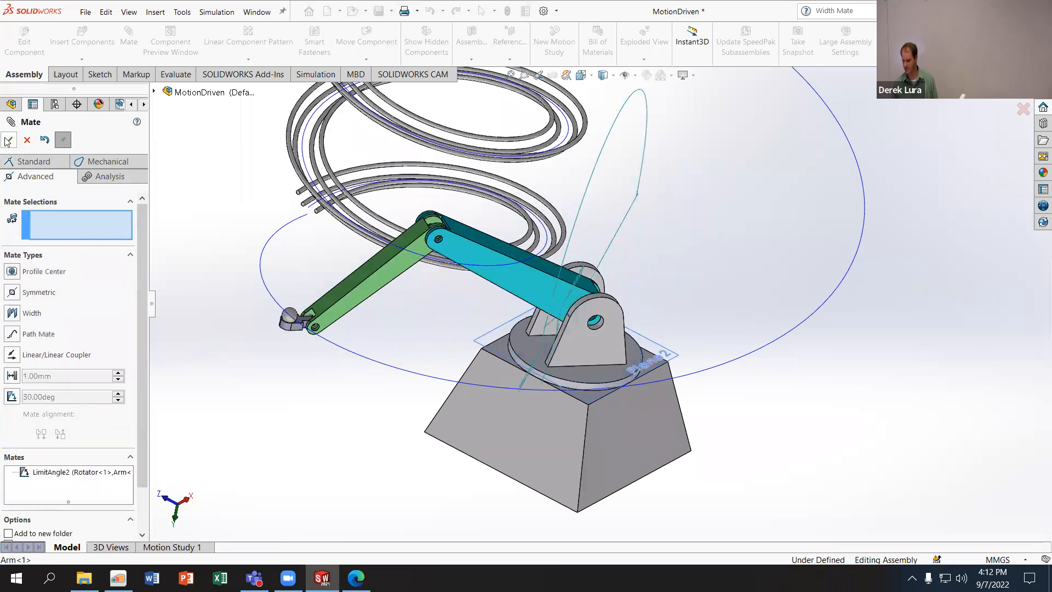
pyautogui.click(8, 141)
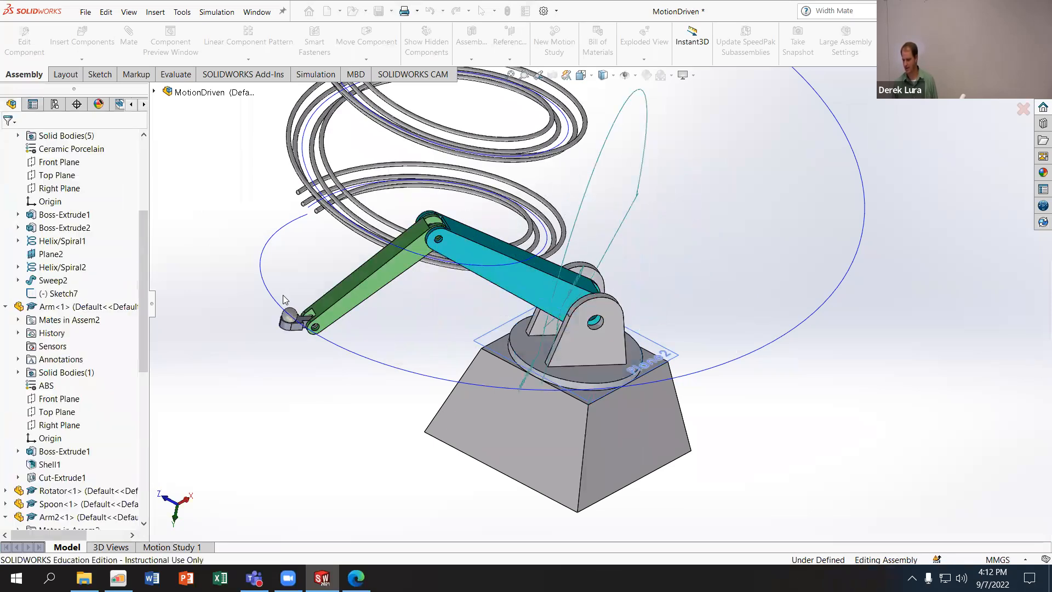
pyautogui.click(323, 298)
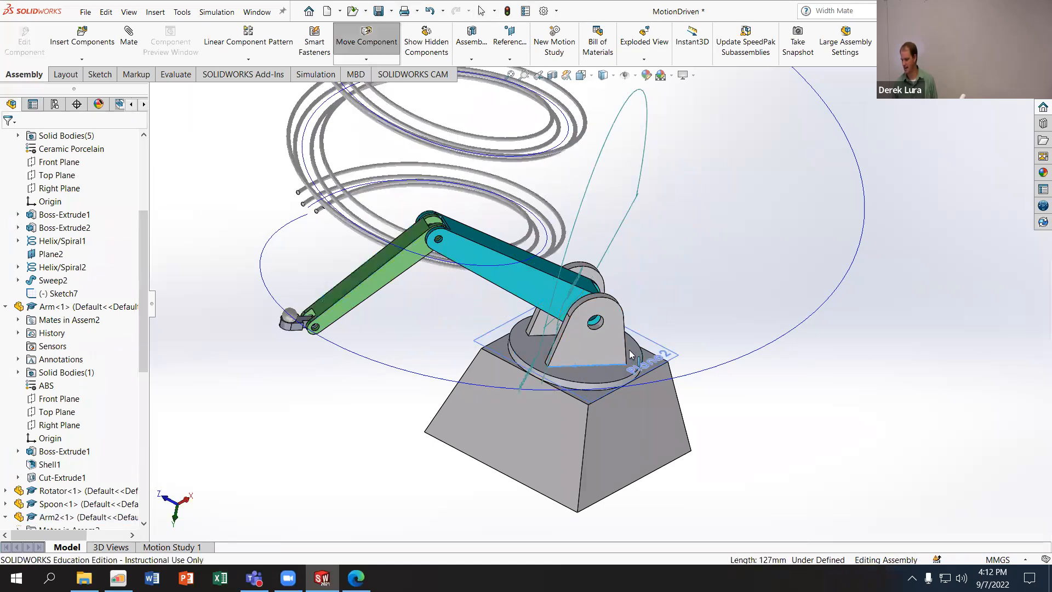
pyautogui.click(560, 348)
pyautogui.click(531, 352)
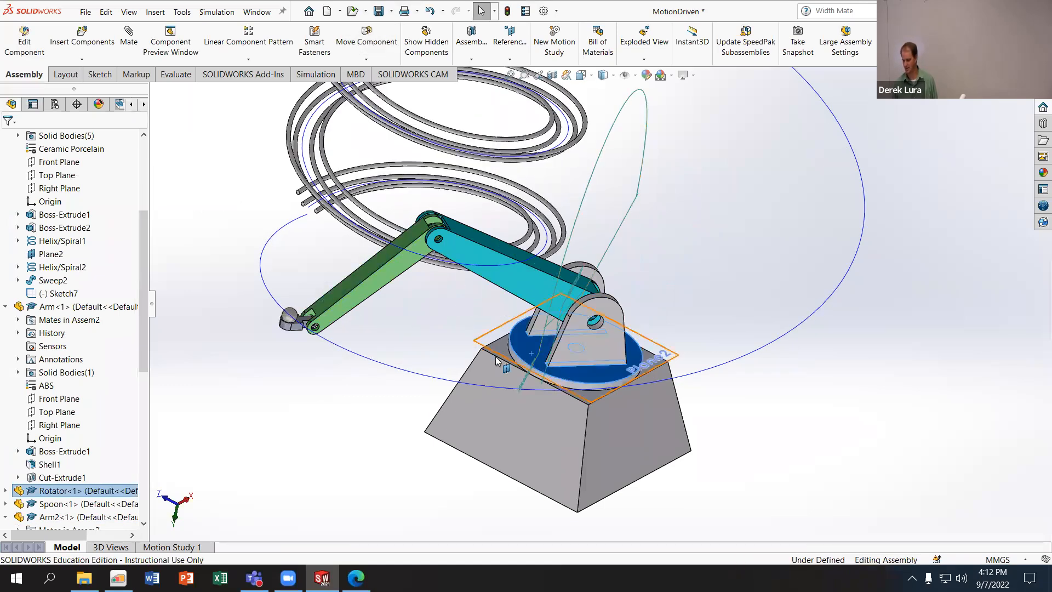
pyautogui.scroll(2, 446, 376)
pyautogui.scroll(-9, 100, 516)
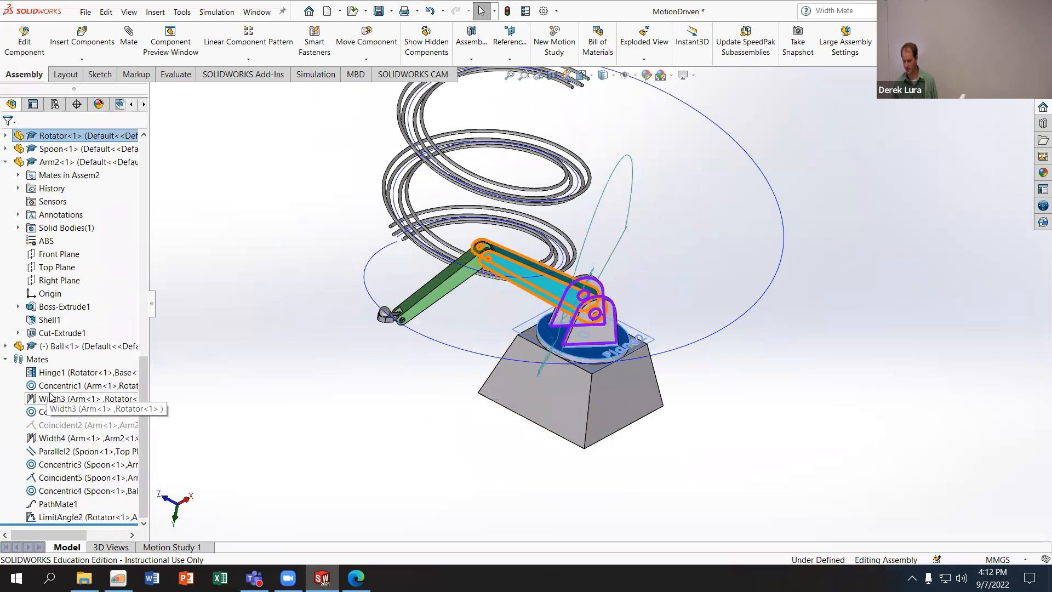
# - Try a 0° minimum in the existing Rotator-to-Arm limit angle mate and discard the edit
pyautogui.click(99, 517)
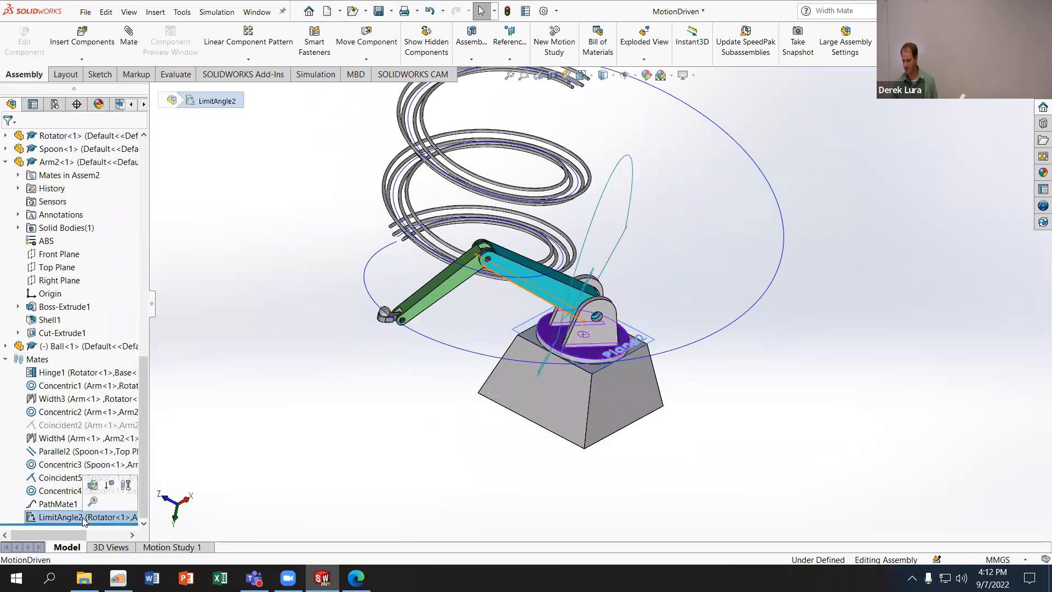
pyautogui.rightClick(84, 518)
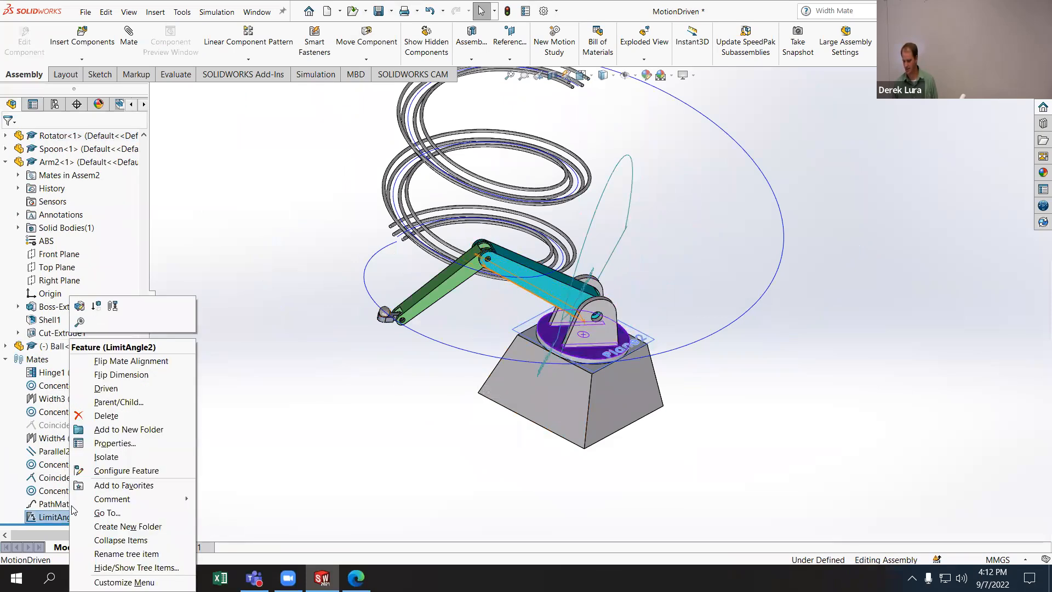
pyautogui.click(81, 306)
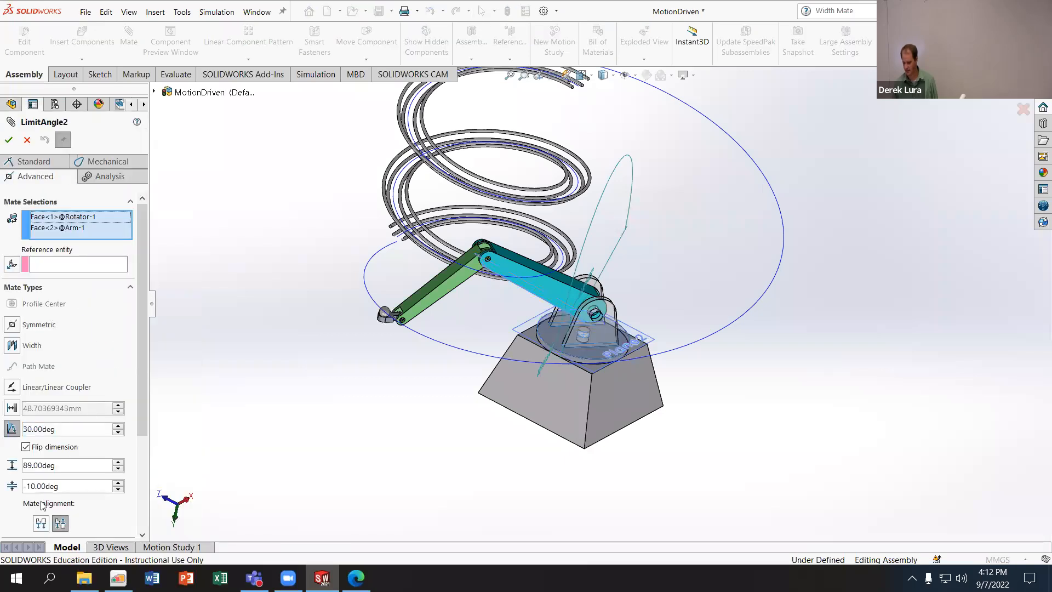
pyautogui.moveTo(63, 486); pyautogui.dragTo(6, 481)
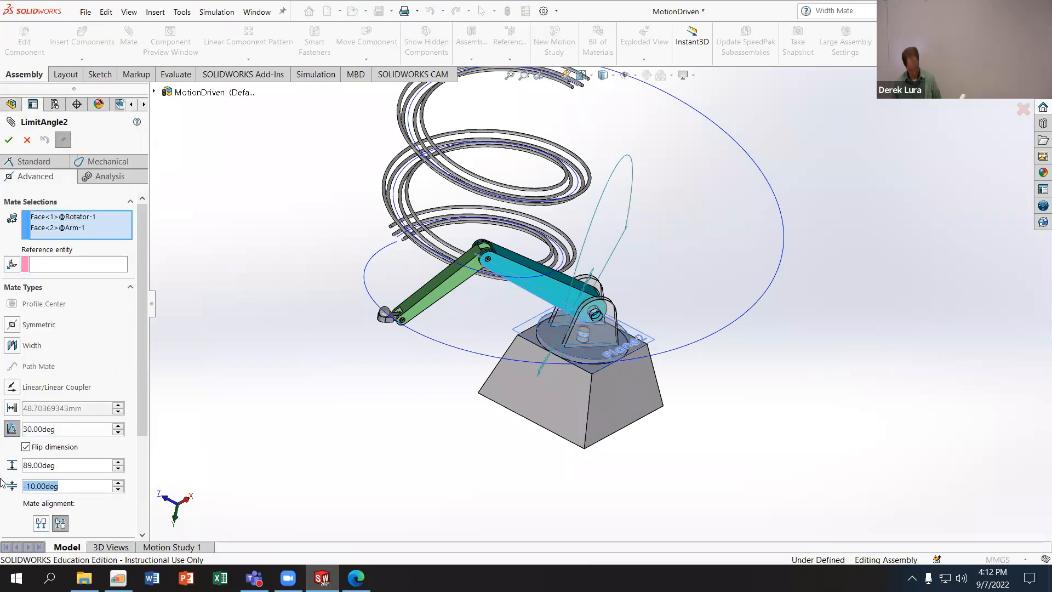
pyautogui.write('0')
pyautogui.press('Tab')
pyautogui.moveTo(78, 465); pyautogui.dragTo(3, 464)
pyautogui.click(54, 484)
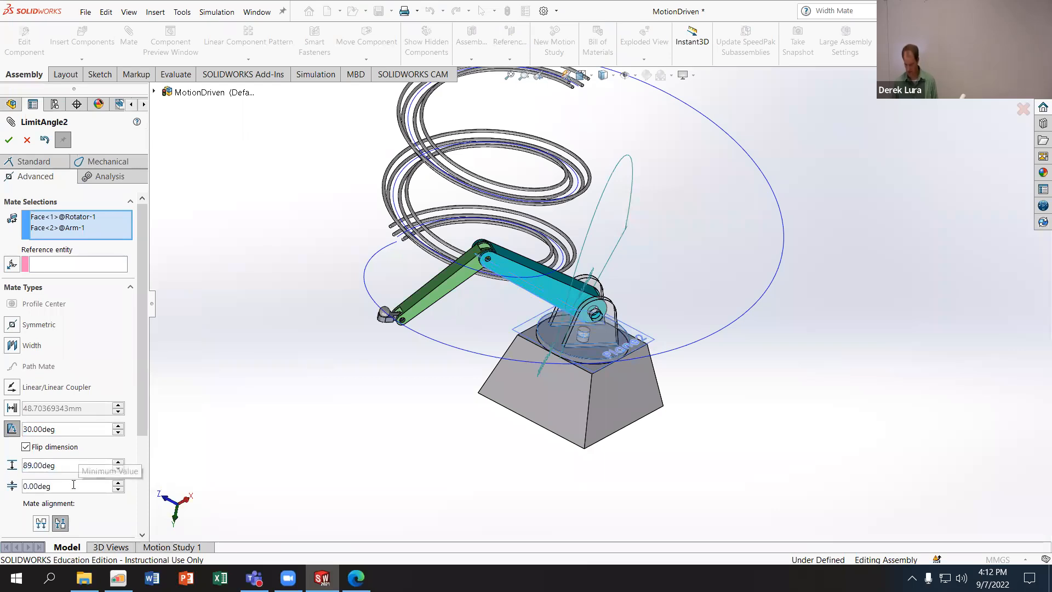
pyautogui.click(26, 140)
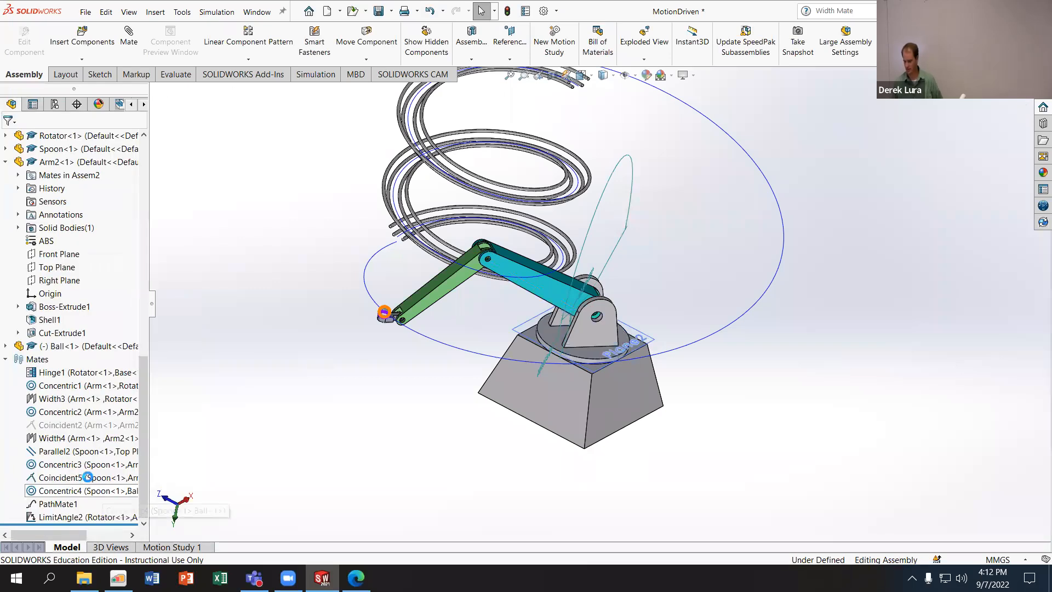
# - Suppress the path mate that ties the arm assembly to the helix and swing the freed arms upward
pyautogui.click(52, 503)
pyautogui.rightClick(37, 501)
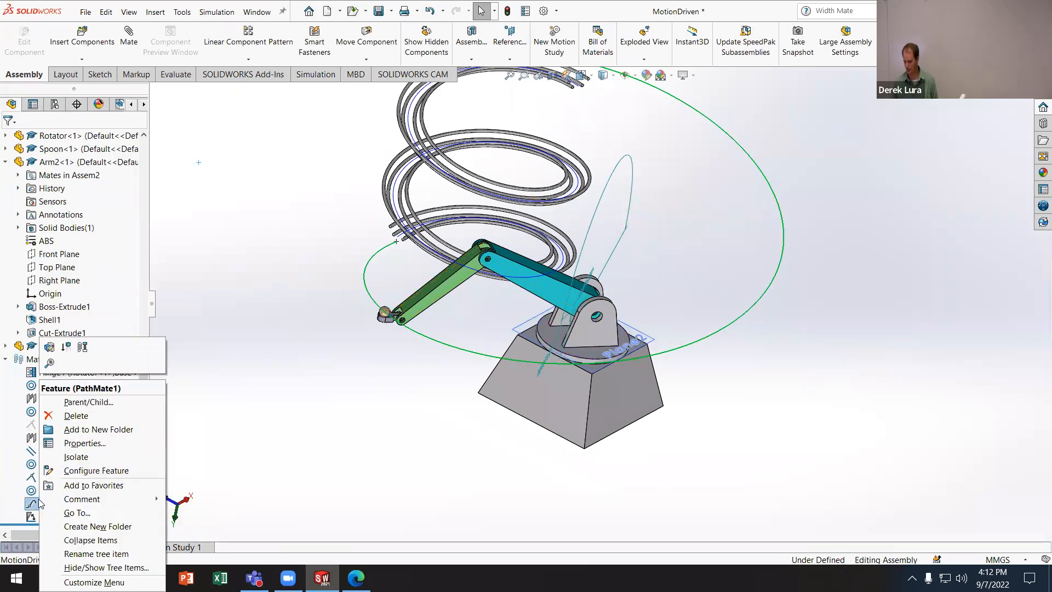
pyautogui.click(71, 348)
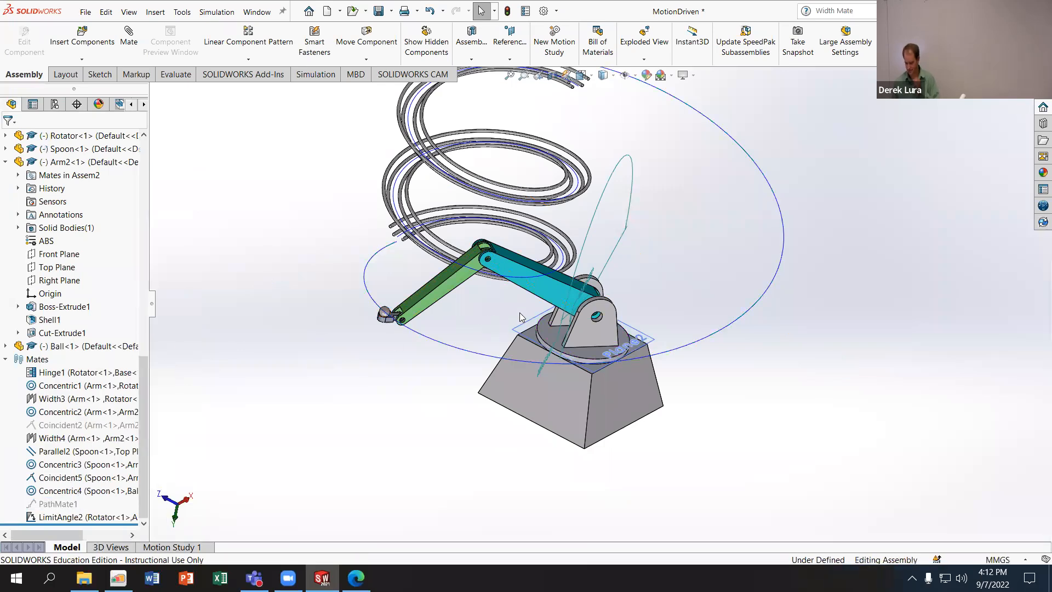
pyautogui.scroll(-4, 493, 320)
pyautogui.moveTo(610, 227); pyautogui.dragTo(487, 291)
# - Set up an advanced limit angle mate between the Rotator's flat disc face and the Arm's narrow long face
pyautogui.click(128, 43)
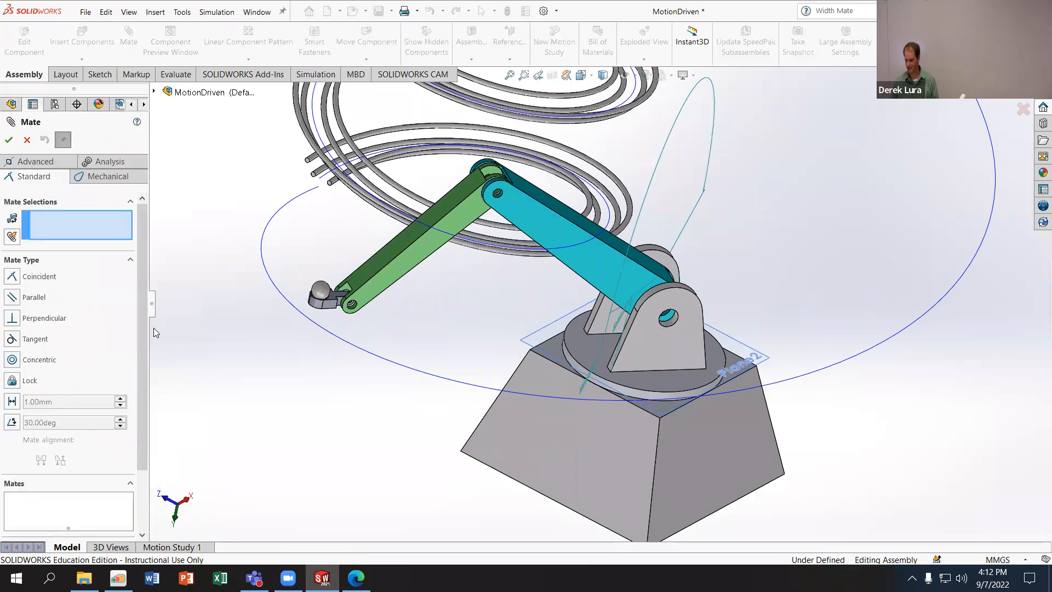
pyautogui.click(594, 349)
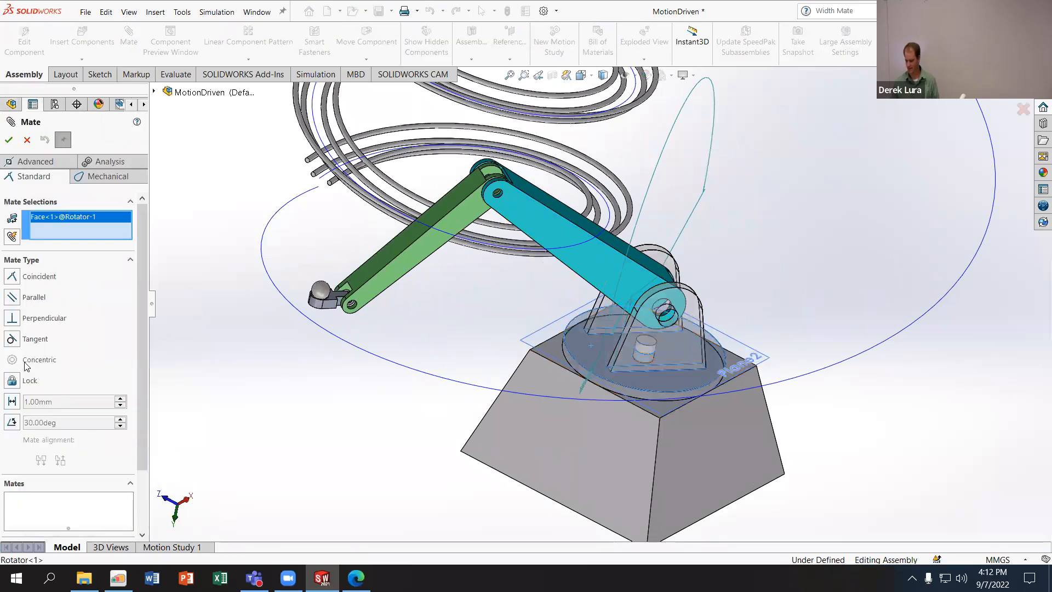
pyautogui.click(57, 163)
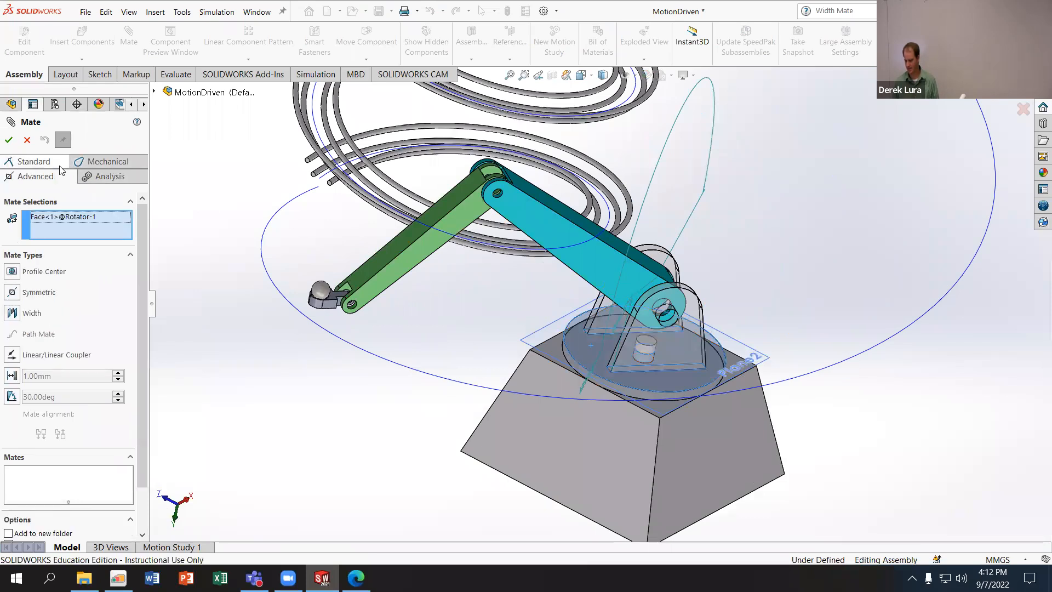
pyautogui.moveTo(484, 315); pyautogui.dragTo(564, 285, button='middle')
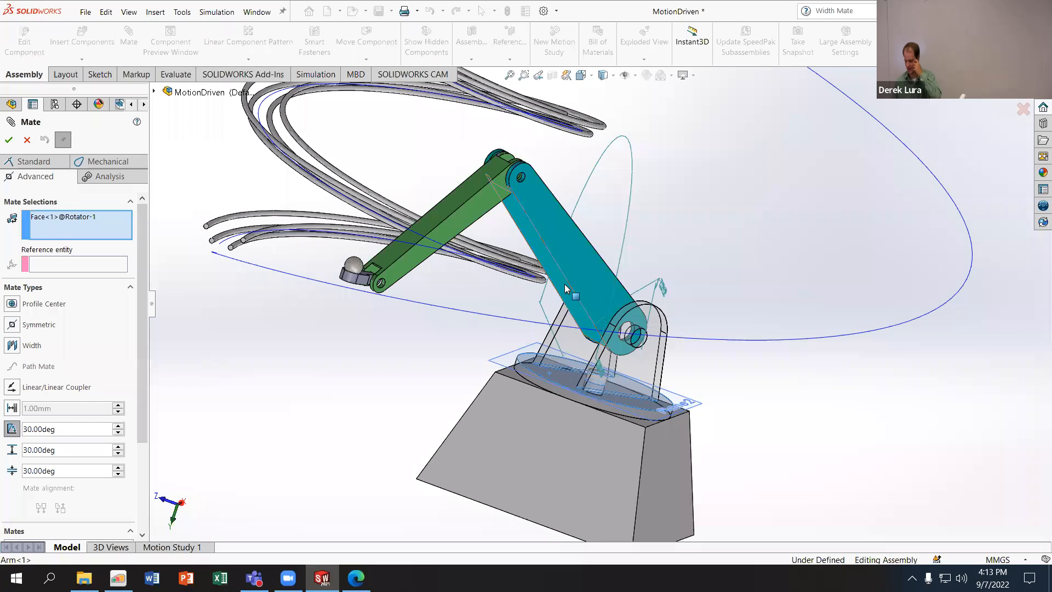
pyautogui.click(564, 284)
pyautogui.moveTo(438, 339); pyautogui.dragTo(410, 371, button='middle')
# - Set the angle limits to -10° minimum and 80° maximum, and add the mate by breaking the conflicting mates
pyautogui.write('-10')
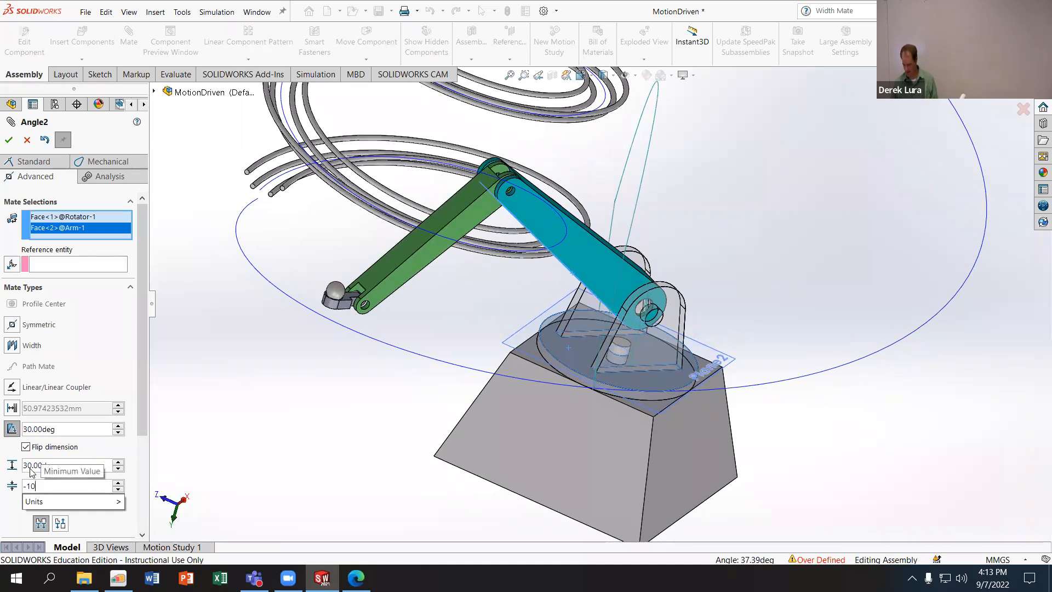
pyautogui.press('Return')
pyautogui.write('80')
pyautogui.press('Return')
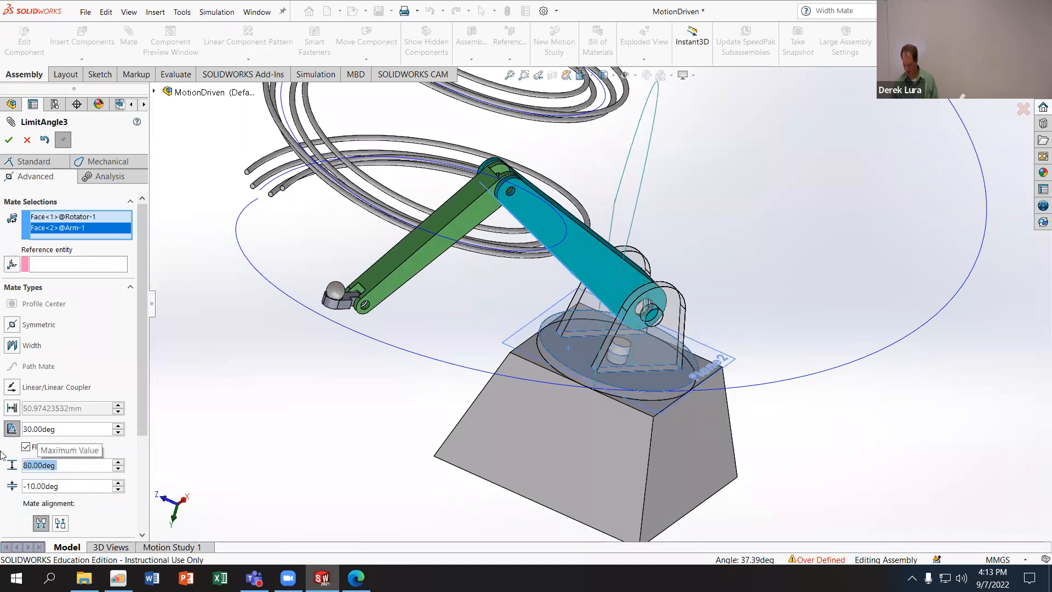
pyautogui.click(14, 142)
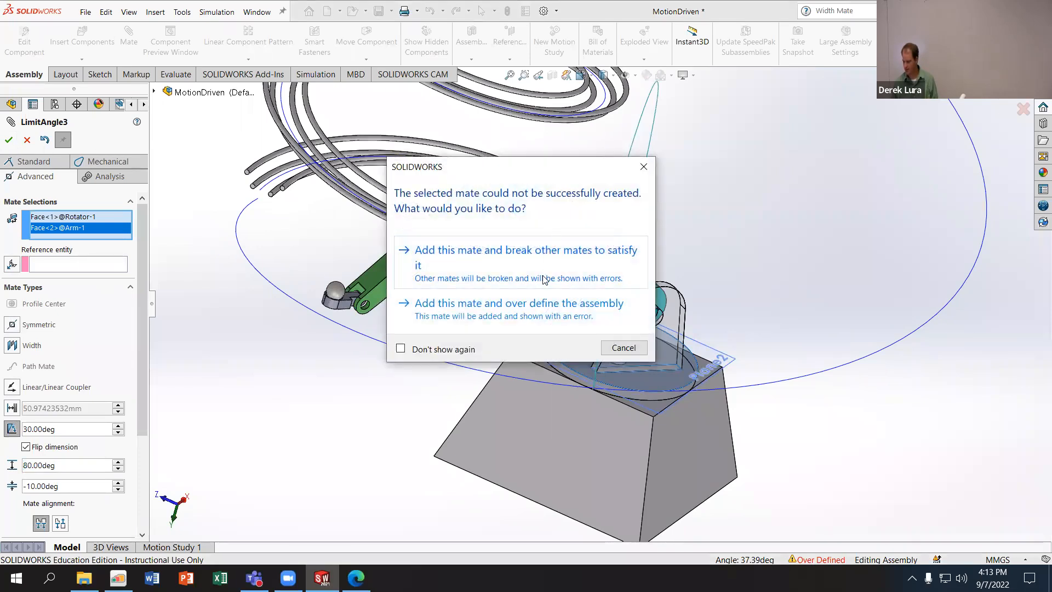
pyautogui.click(529, 275)
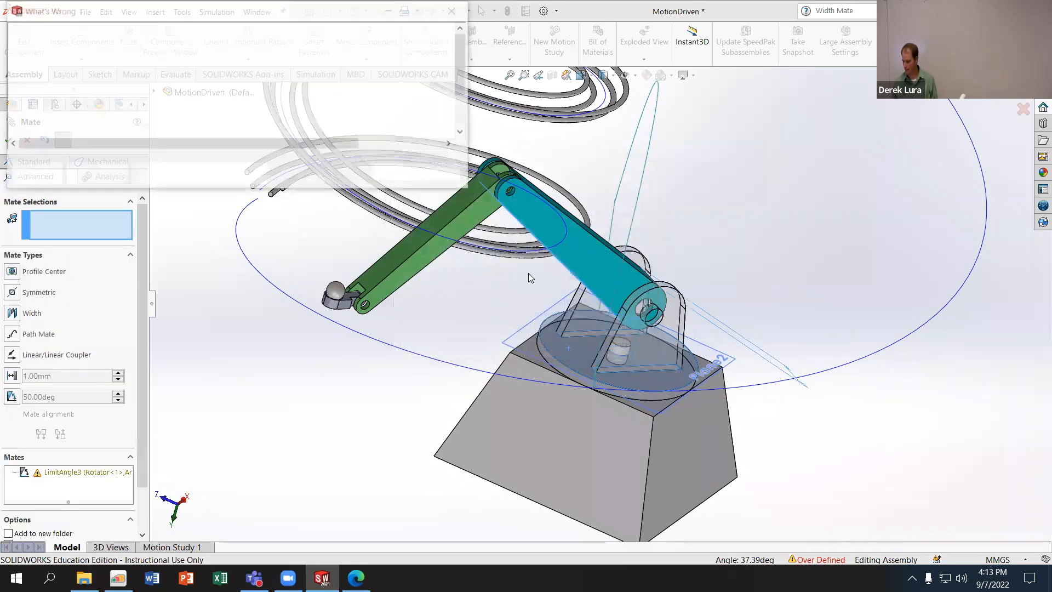
pyautogui.click(396, 173)
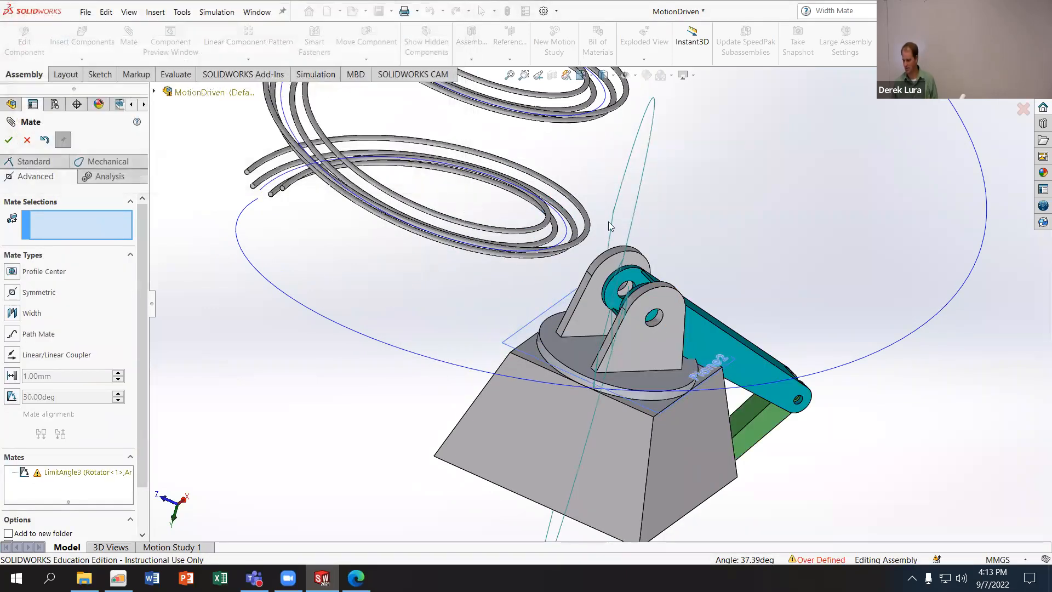
# - Discard the forced limit angle mate and bring the arms back above the Base on the helix side
pyautogui.moveTo(608, 221); pyautogui.dragTo(646, 236, button='middle')
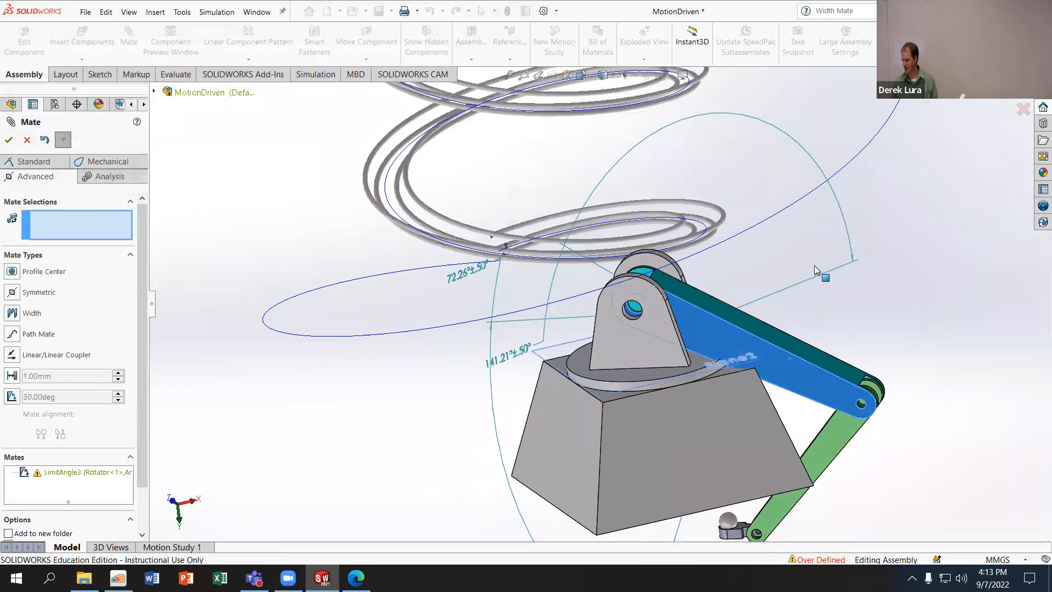
pyautogui.click(28, 141)
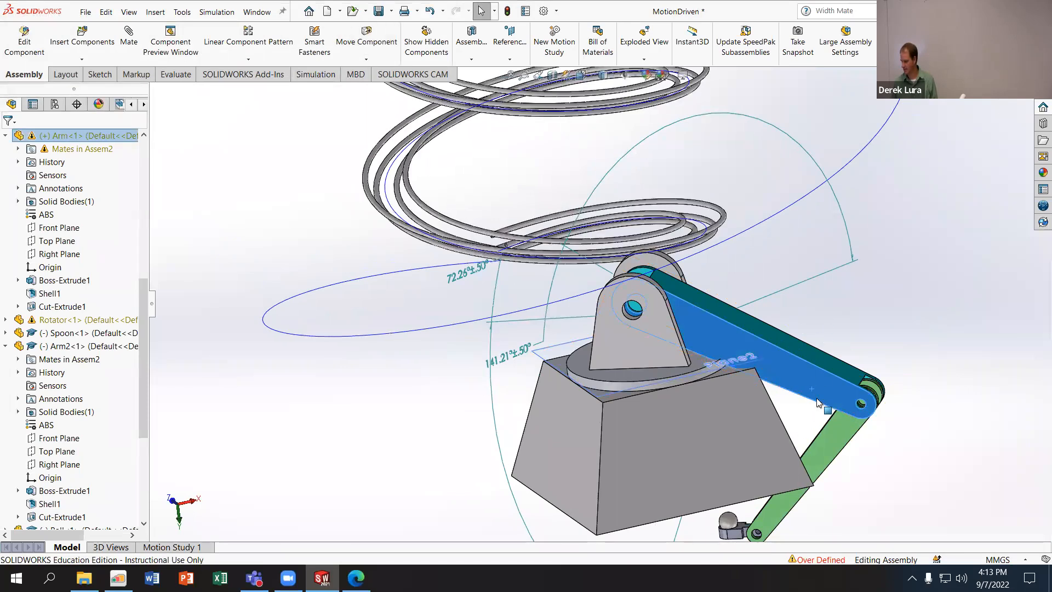
pyautogui.click(809, 362)
pyautogui.moveTo(328, 379); pyautogui.dragTo(363, 401, button='middle')
pyautogui.moveTo(709, 419); pyautogui.dragTo(444, 402, button='middle')
pyautogui.click(467, 355)
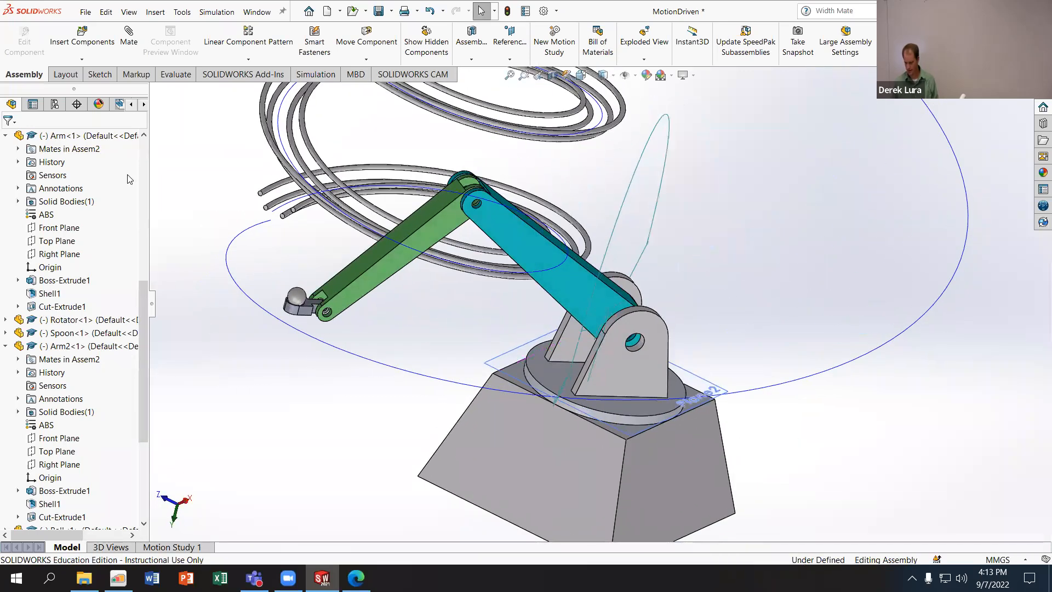
# - Start a new limit angle mate from the Rotator's disc face to the Arm's long face with reversed alignment
pyautogui.click(128, 35)
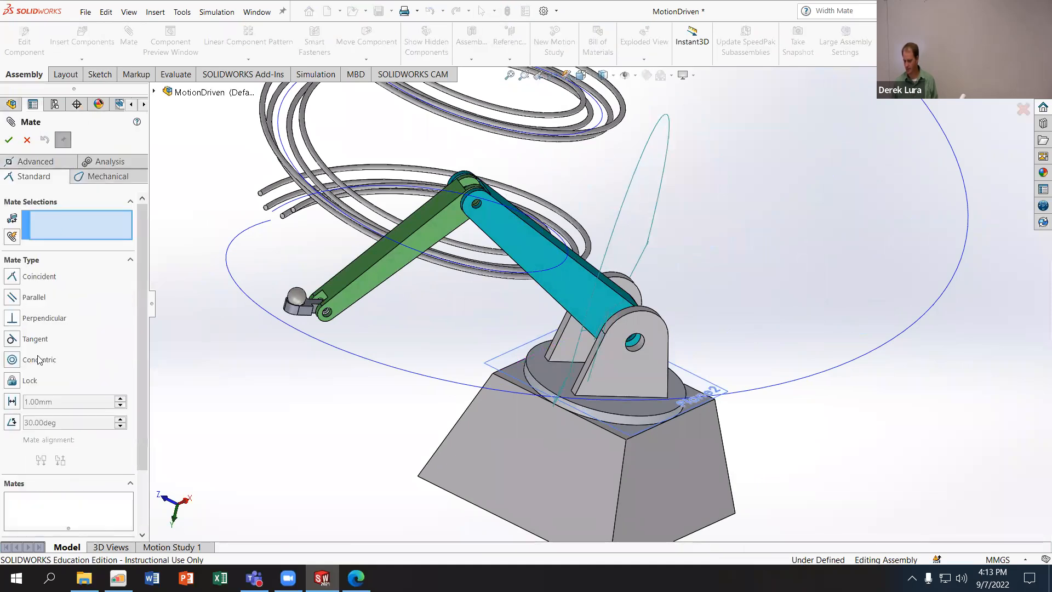
pyautogui.click(54, 165)
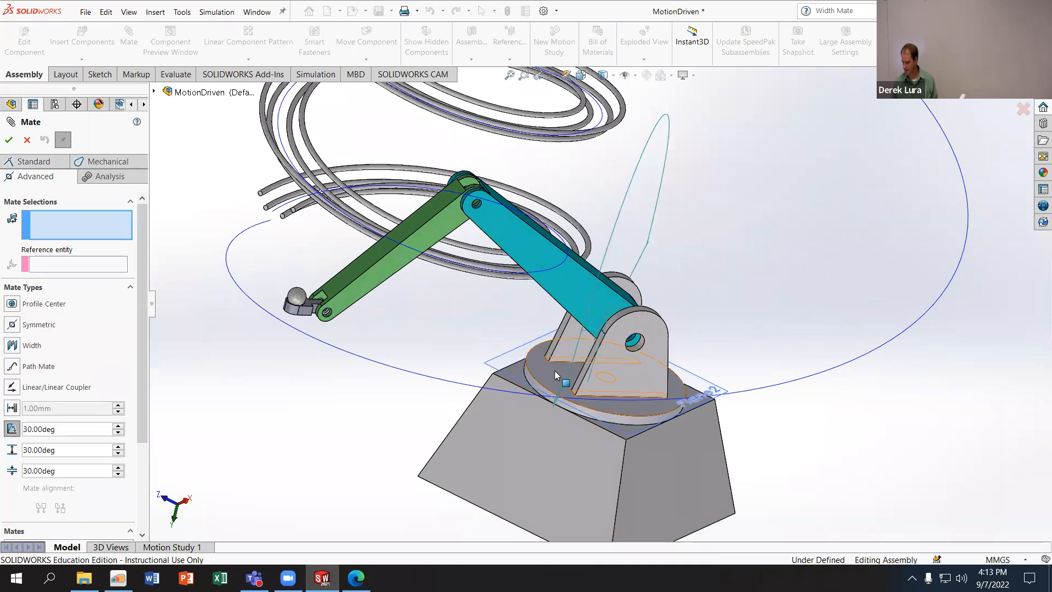
pyautogui.click(534, 340)
pyautogui.moveTo(534, 340); pyautogui.dragTo(554, 307, button='middle')
pyautogui.click(595, 270)
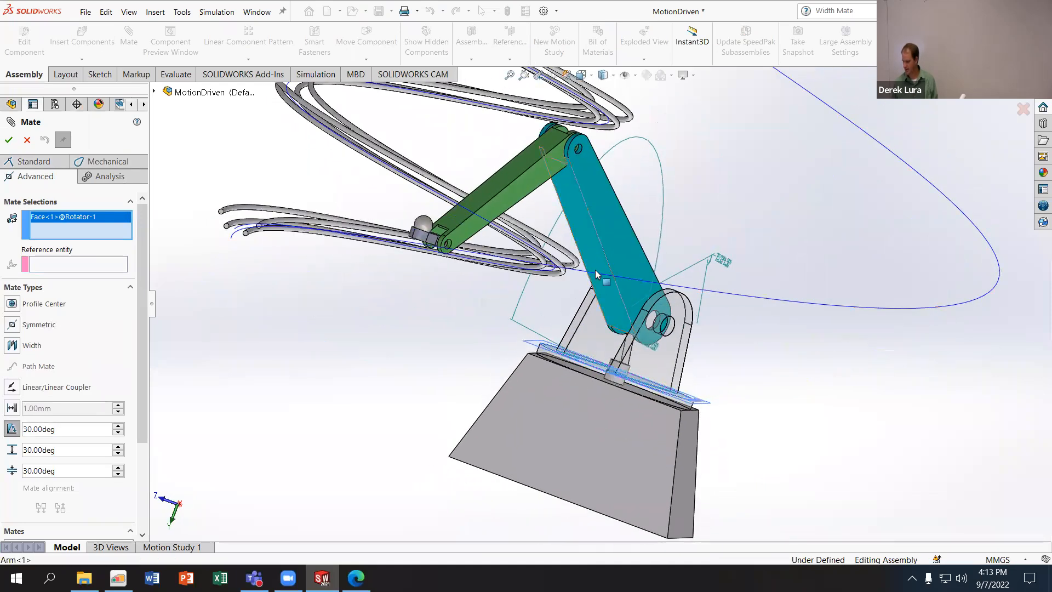
pyautogui.click(63, 527)
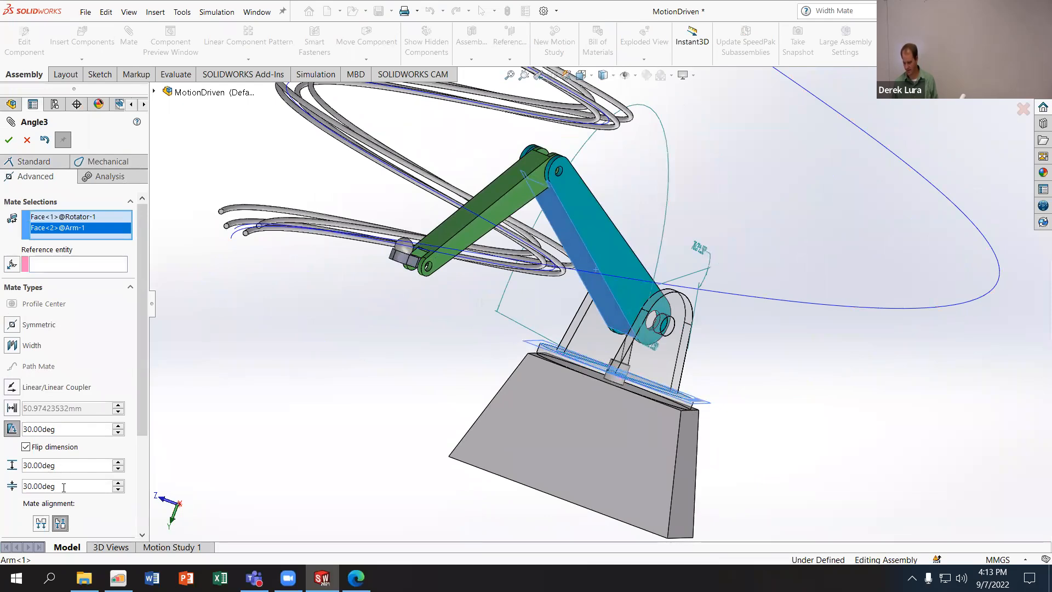
# - Set the angle limits to a minimum of 10° and a maximum of 80° and apply the mate
pyautogui.write('10')
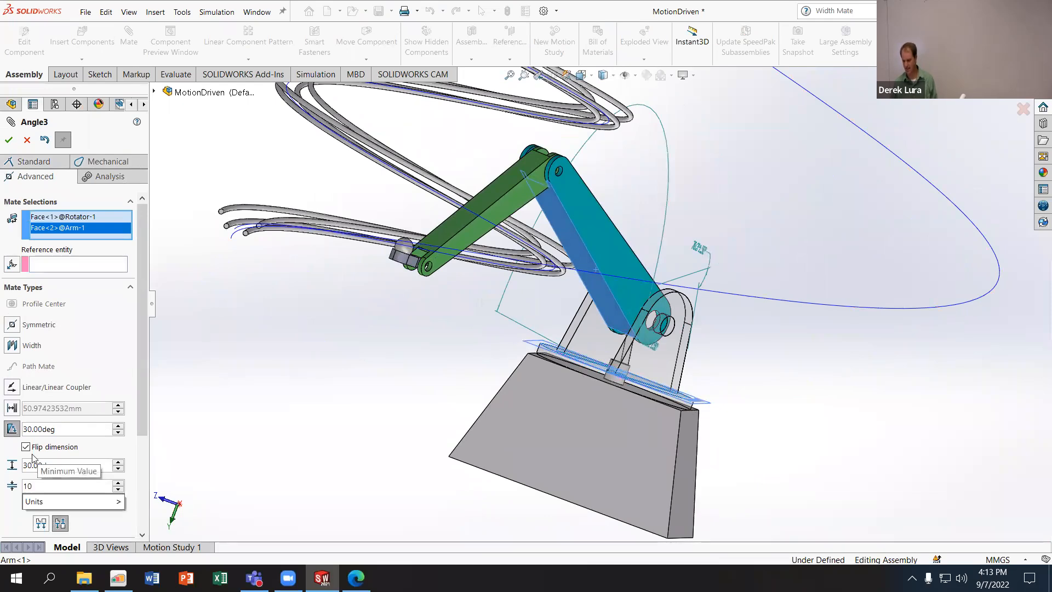
pyautogui.press('Return')
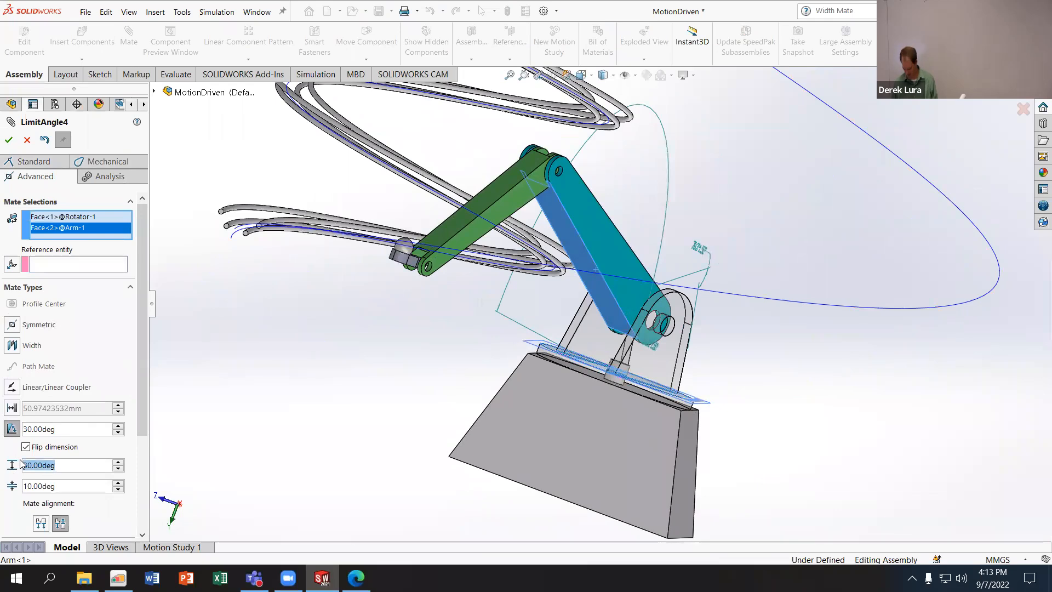
pyautogui.write('80')
pyautogui.press('Return')
pyautogui.click(9, 139)
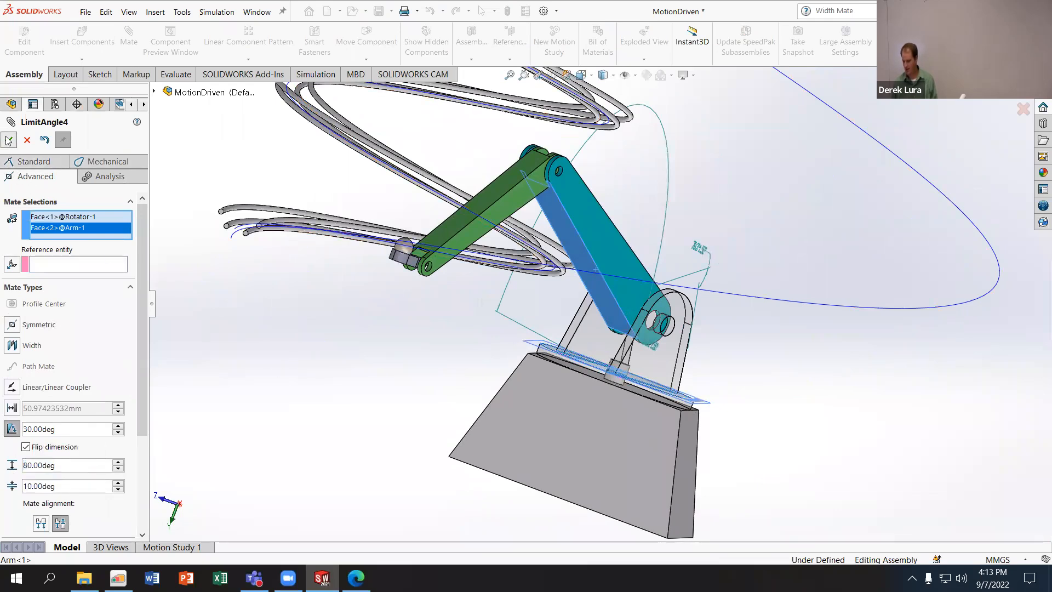
# - Swing the arms back and forth about the Rotator's hinge to test the new angle limits
pyautogui.moveTo(644, 241); pyautogui.dragTo(580, 158)
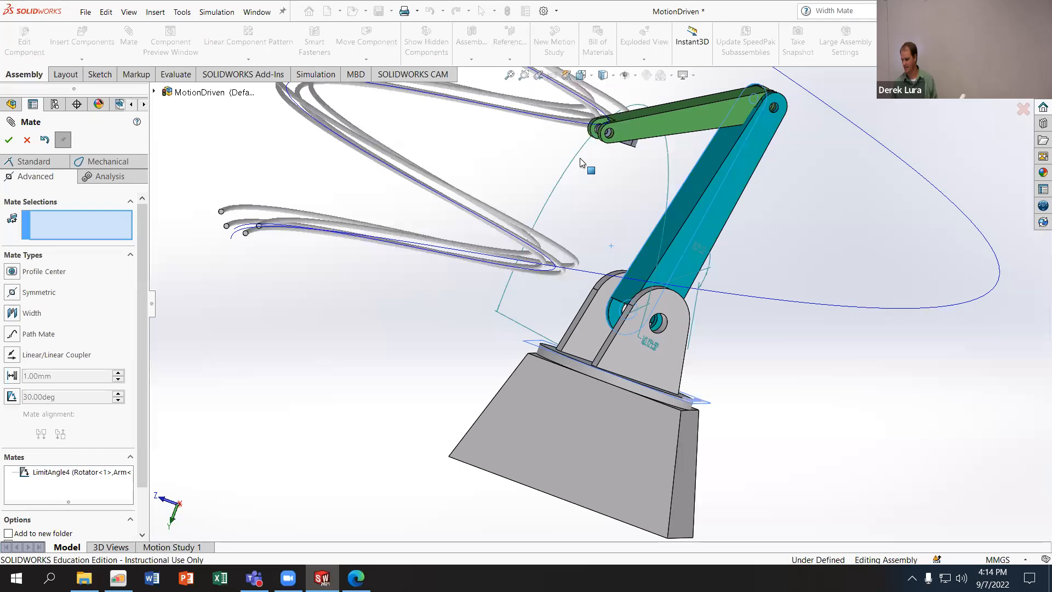
pyautogui.moveTo(681, 142); pyautogui.dragTo(507, 366)
pyautogui.moveTo(538, 202); pyautogui.dragTo(548, 180)
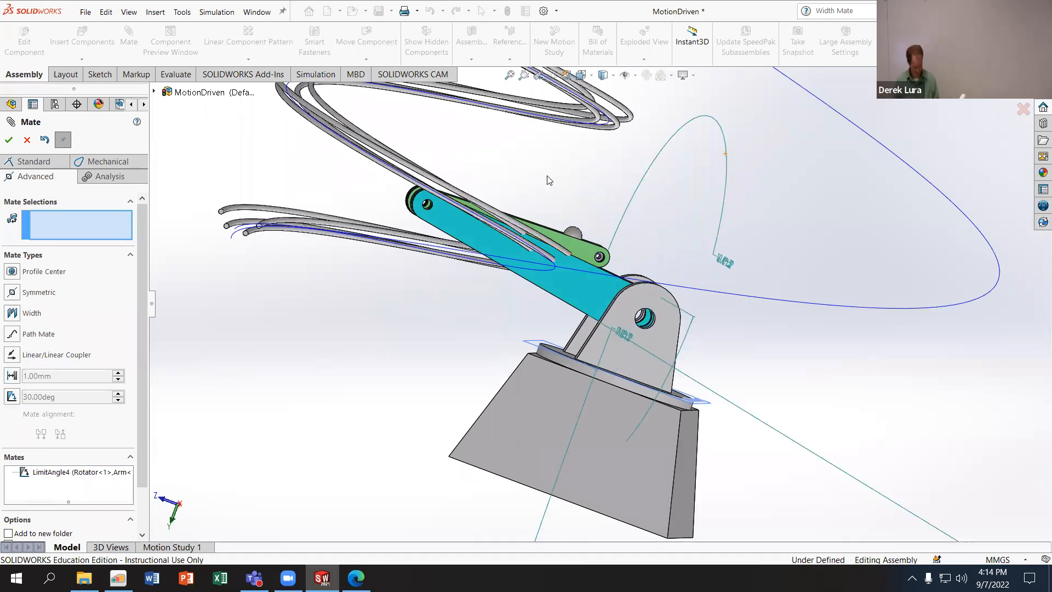
# - Undo the newly added 10° to 80° limit angle mate and leave the Mate command
pyautogui.press('Escape')
pyautogui.hotkey('ctrl', 'z')
pyautogui.hotkey('ctrl', 'z')
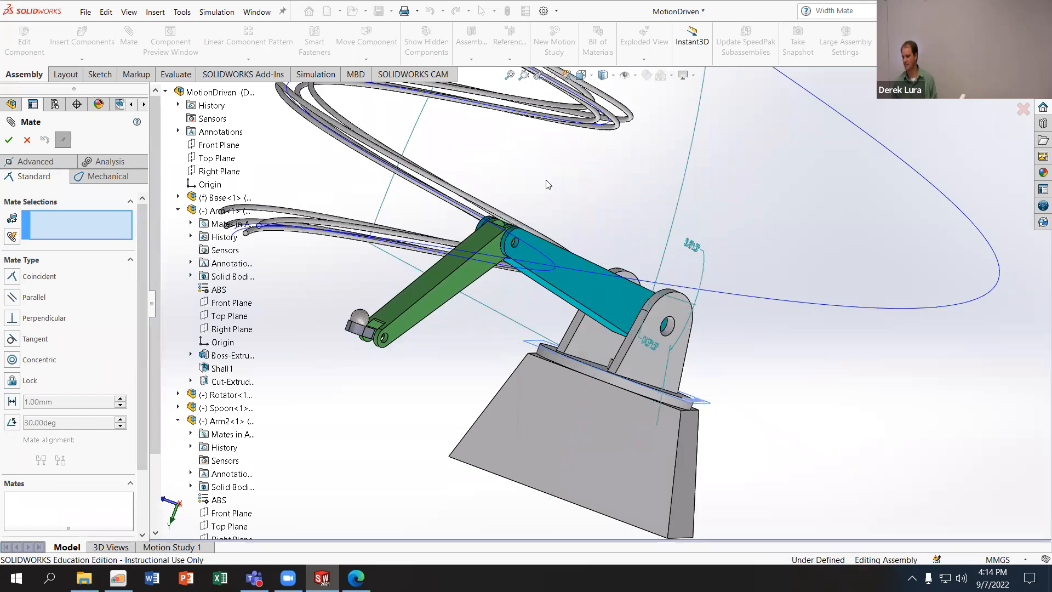
pyautogui.click(27, 141)
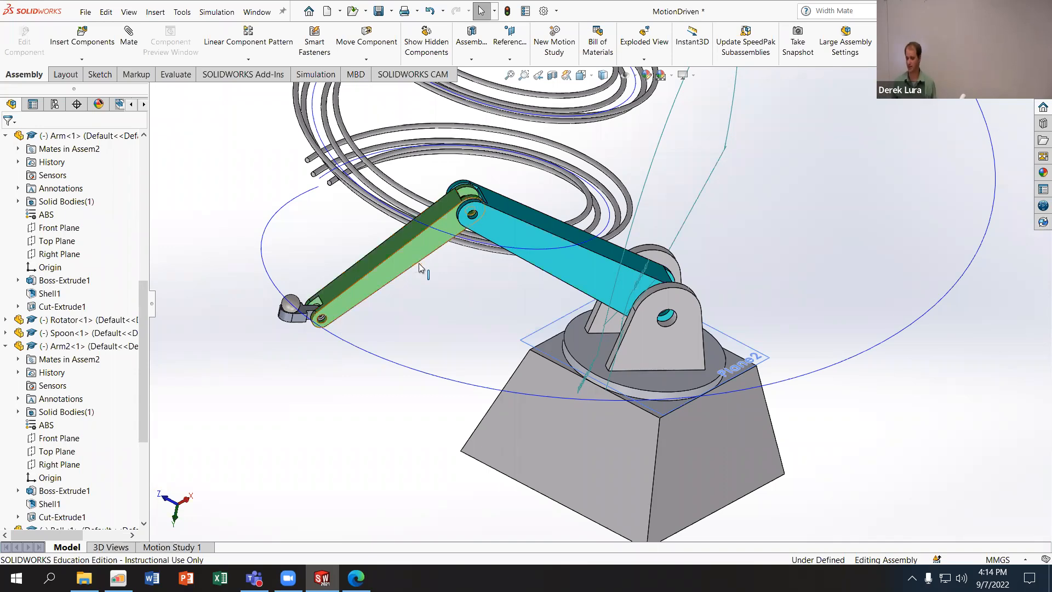
# - Swing the Arm and Arm2 around the Base so the Spoon and Ball reach the side away from the helix
pyautogui.scroll(-3, 418, 263)
pyautogui.scroll(5, 409, 320)
pyautogui.moveTo(410, 322); pyautogui.dragTo(436, 286, button='middle')
pyautogui.moveTo(485, 317); pyautogui.dragTo(833, 145)
pyautogui.moveTo(697, 391); pyautogui.dragTo(652, 393)
pyautogui.click(227, 87)
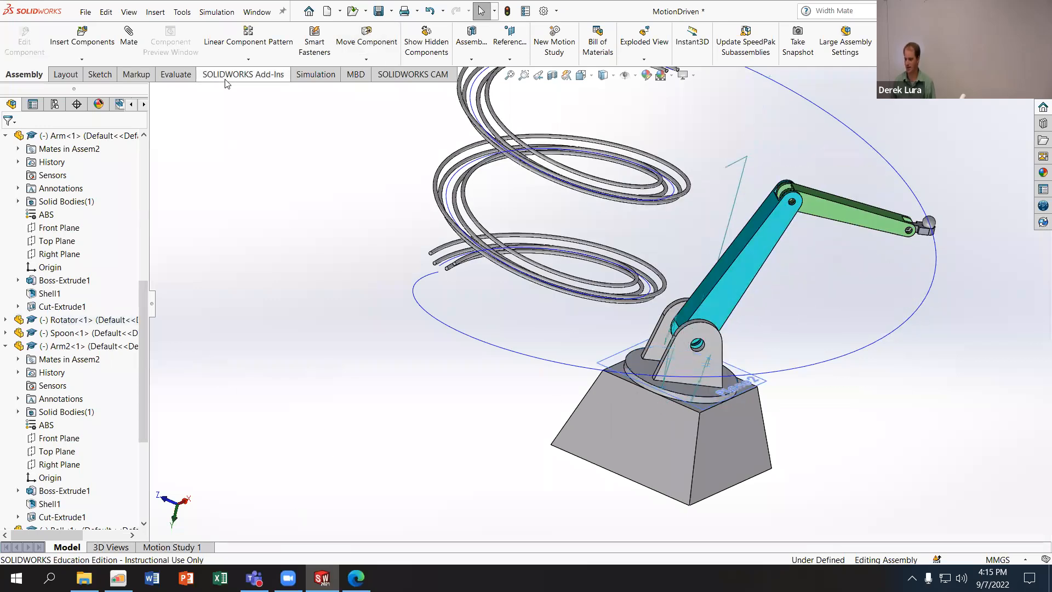
# - Enable the SOLIDWORKS Motion add-in and open Motion Study 1, dismissing the path mate warning
pyautogui.click(243, 74)
pyautogui.click(151, 46)
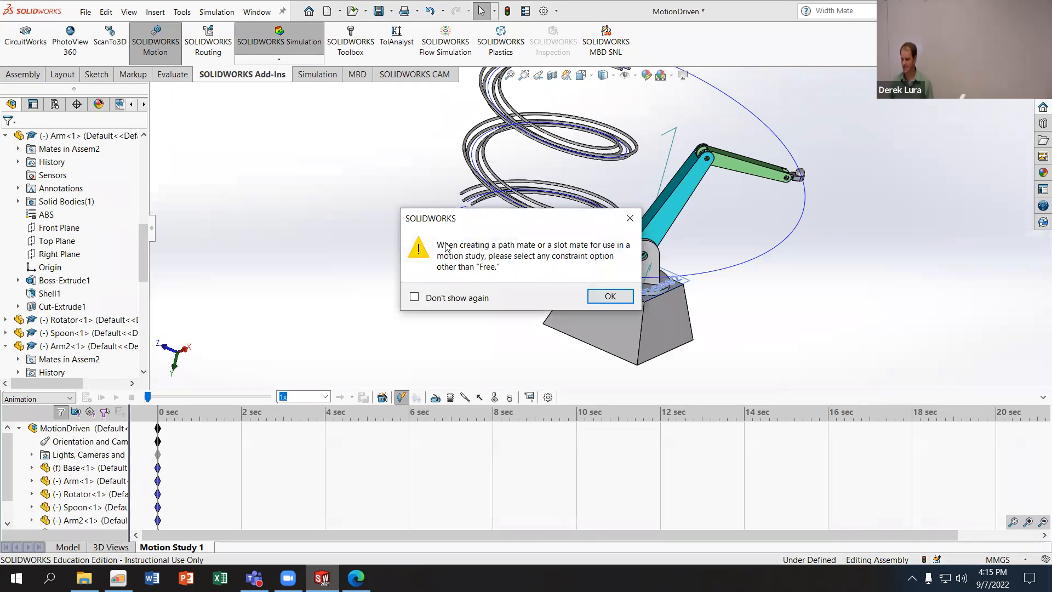
pyautogui.click(631, 299)
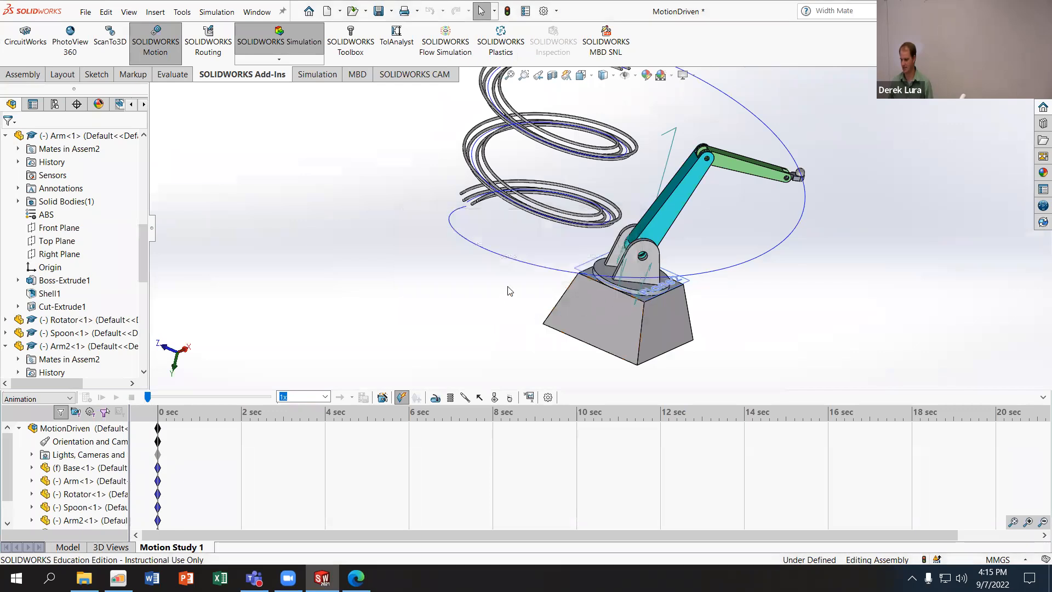
# - Examine the mates listed in Motion Study 1, including the suppressed coincident mate between Arm and Arm2, and test the Rotator's movement
pyautogui.scroll(-1, 65, 482)
pyautogui.click(31, 520)
pyautogui.scroll(-3, 82, 493)
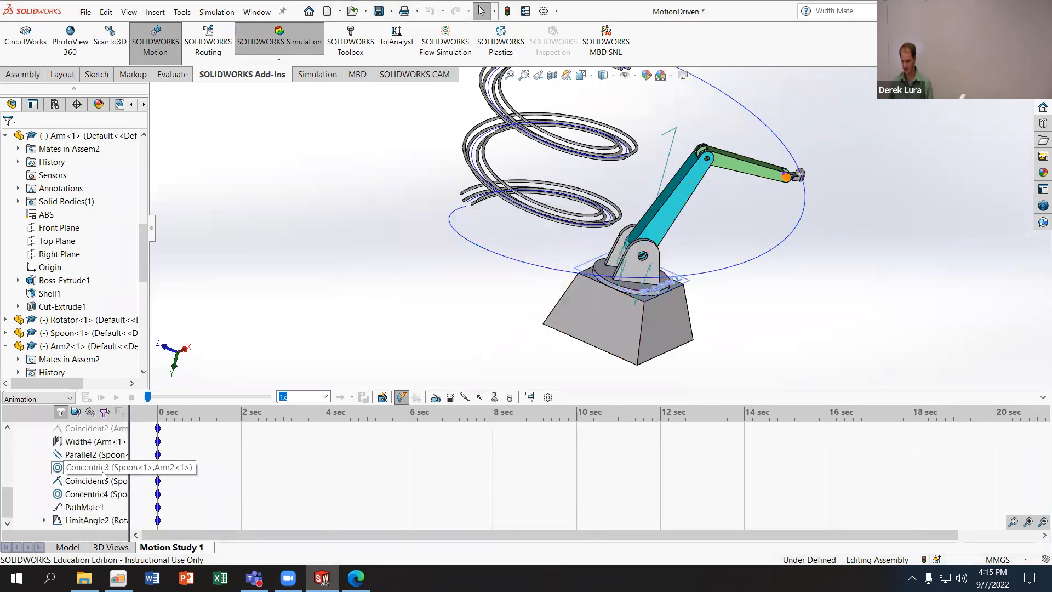
pyautogui.scroll(1, 93, 482)
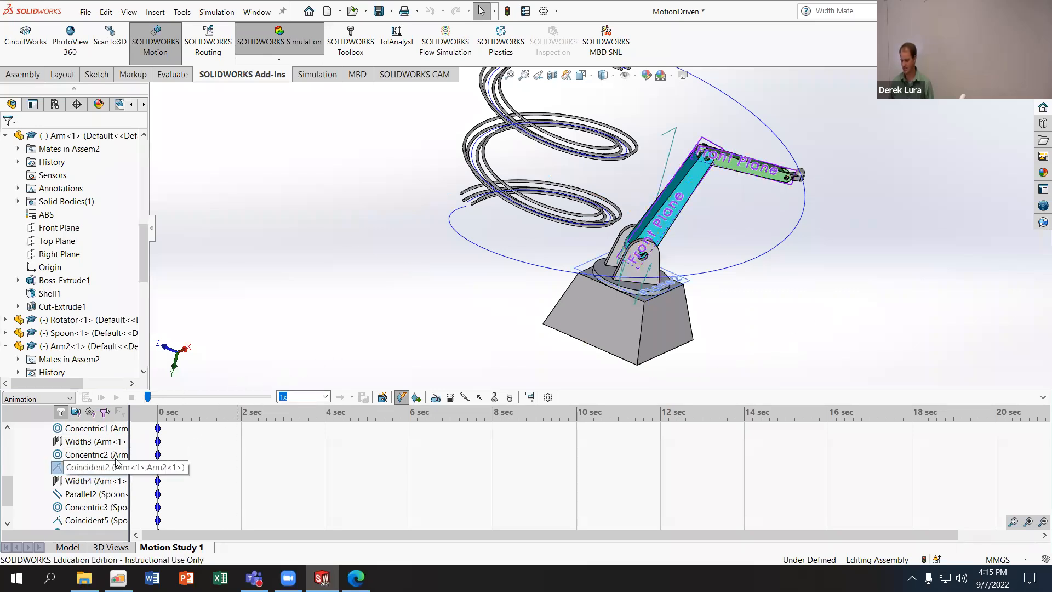
pyautogui.scroll(-1, 765, 213)
pyautogui.moveTo(748, 211); pyautogui.dragTo(704, 254, button='middle')
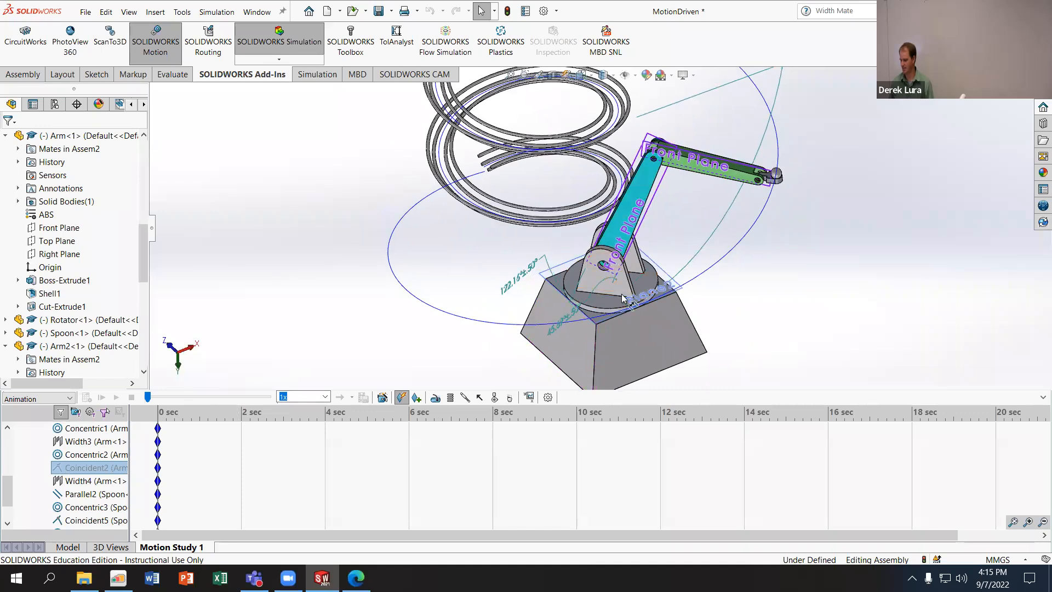
pyautogui.moveTo(612, 303); pyautogui.dragTo(641, 308)
pyautogui.scroll(6, 716, 294)
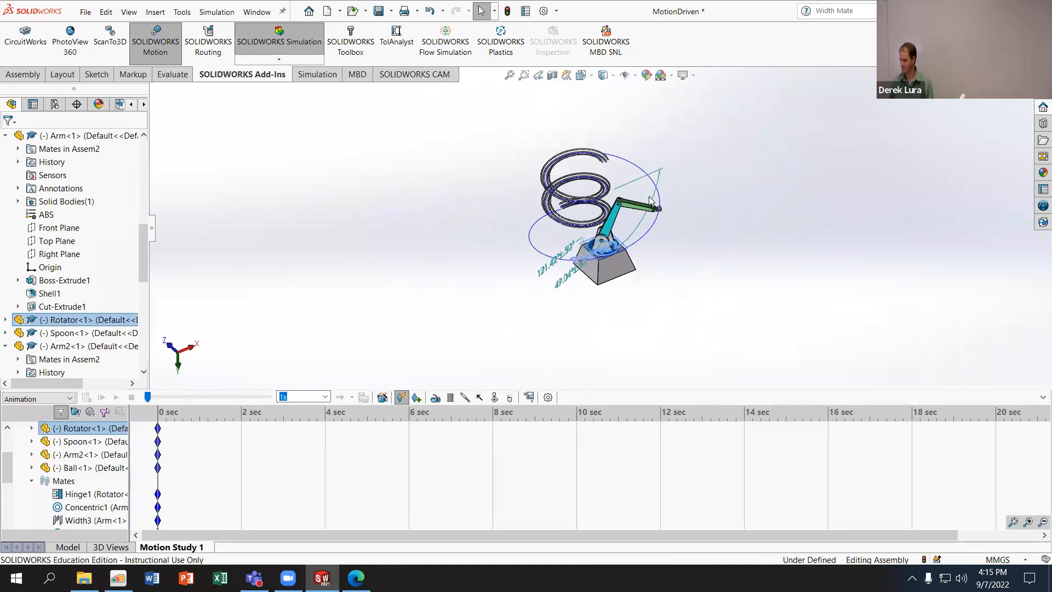
# - Set the study type of Motion Study 1 to Motion Analysis
pyautogui.scroll(-4, 650, 201)
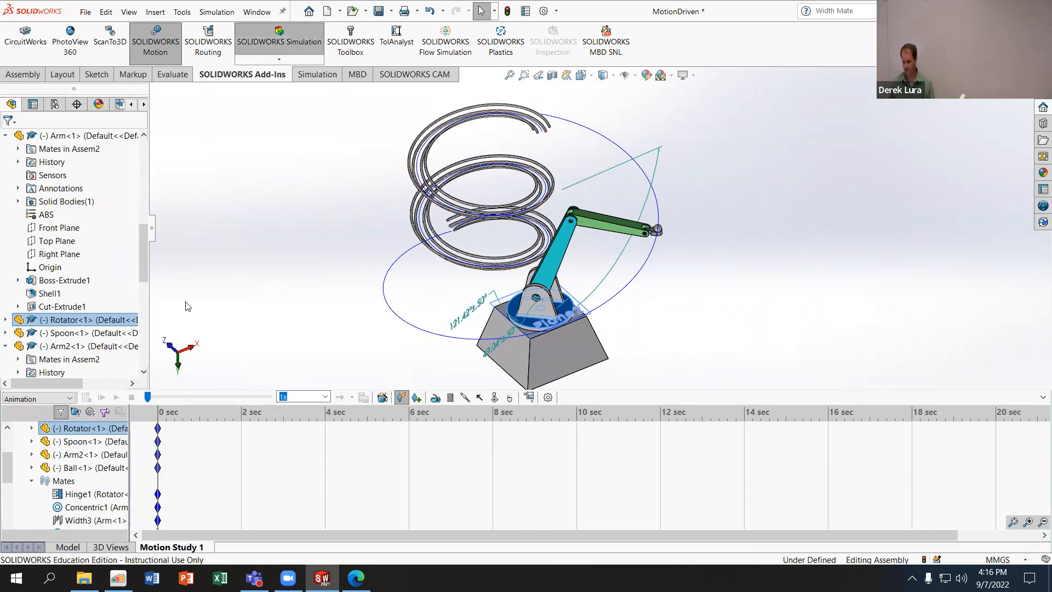
pyautogui.click(37, 399)
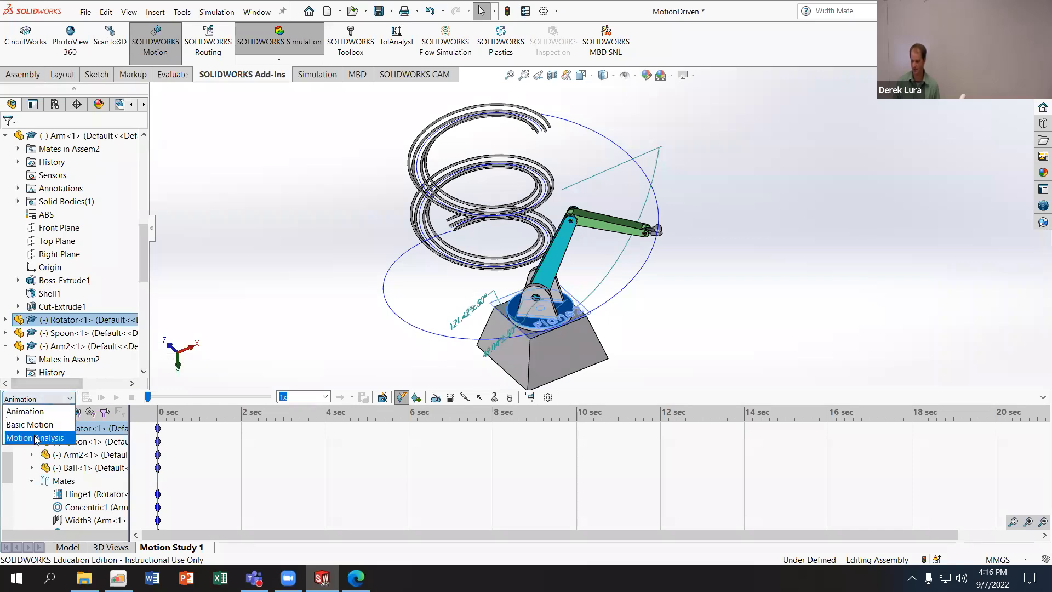
pyautogui.click(36, 438)
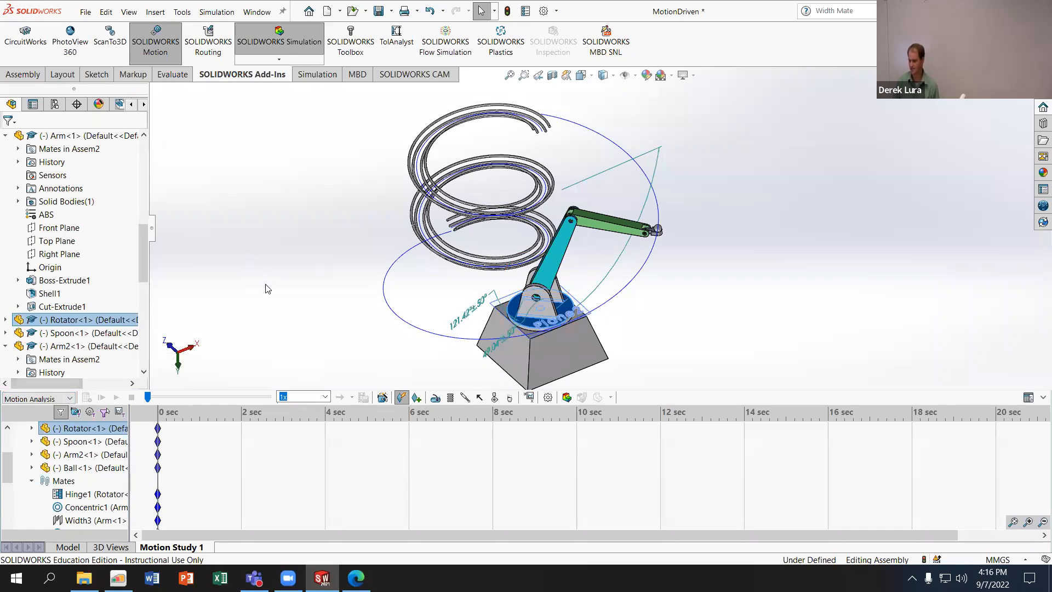
# - Turn the Rotator on the Base until the Spoon and Ball sit at the upper end of the helix
pyautogui.click(523, 325)
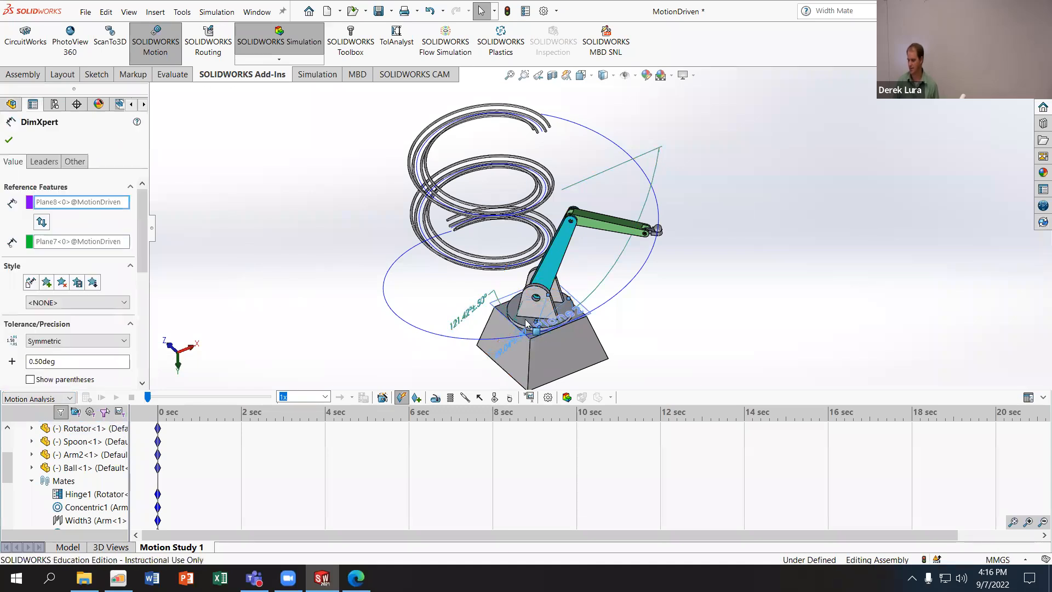
pyautogui.moveTo(524, 323); pyautogui.dragTo(444, 291)
pyautogui.moveTo(418, 299); pyautogui.dragTo(560, 181, button='middle')
pyautogui.moveTo(631, 236); pyautogui.dragTo(646, 231, button='middle')
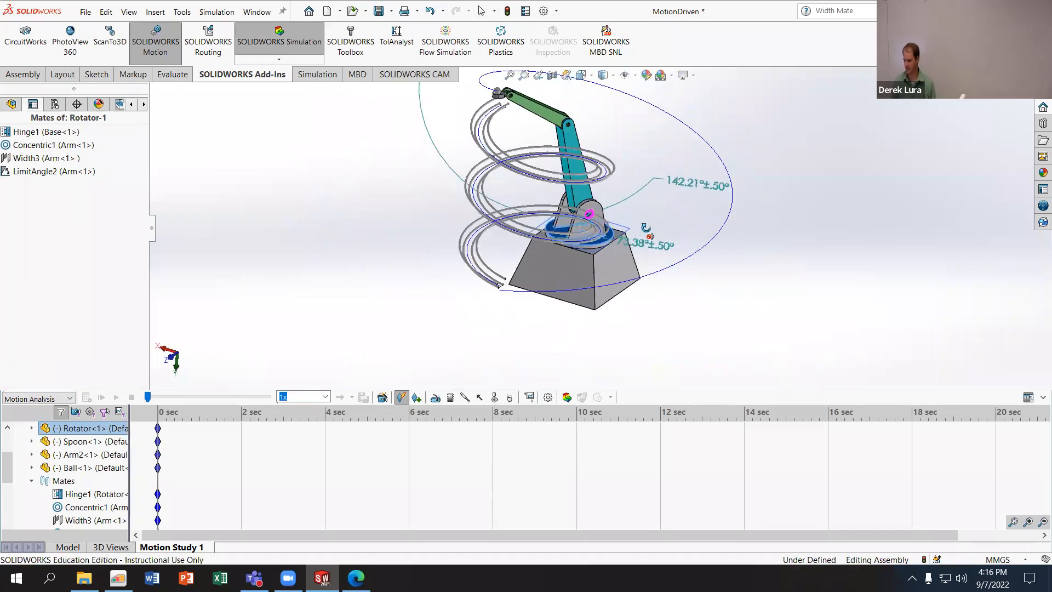
pyautogui.scroll(2, 654, 205)
pyautogui.scroll(-2, 609, 118)
pyautogui.scroll(2, 581, 120)
pyautogui.scroll(-3, 581, 120)
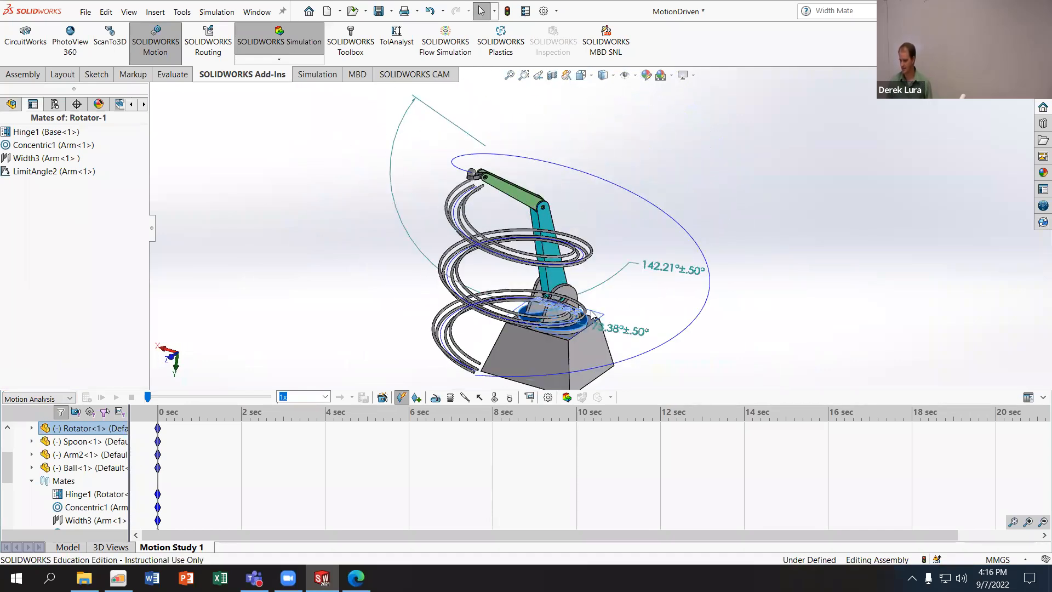
# - Replace the view orientation key at 0 sec with the current view of the assembly
pyautogui.scroll(2, 78, 466)
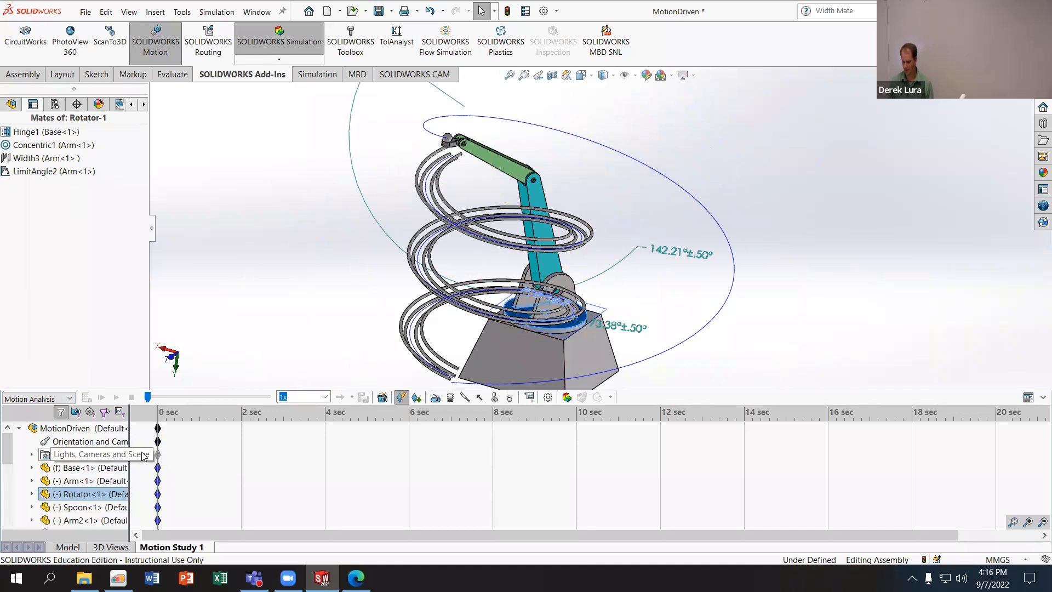
pyautogui.rightClick(158, 441)
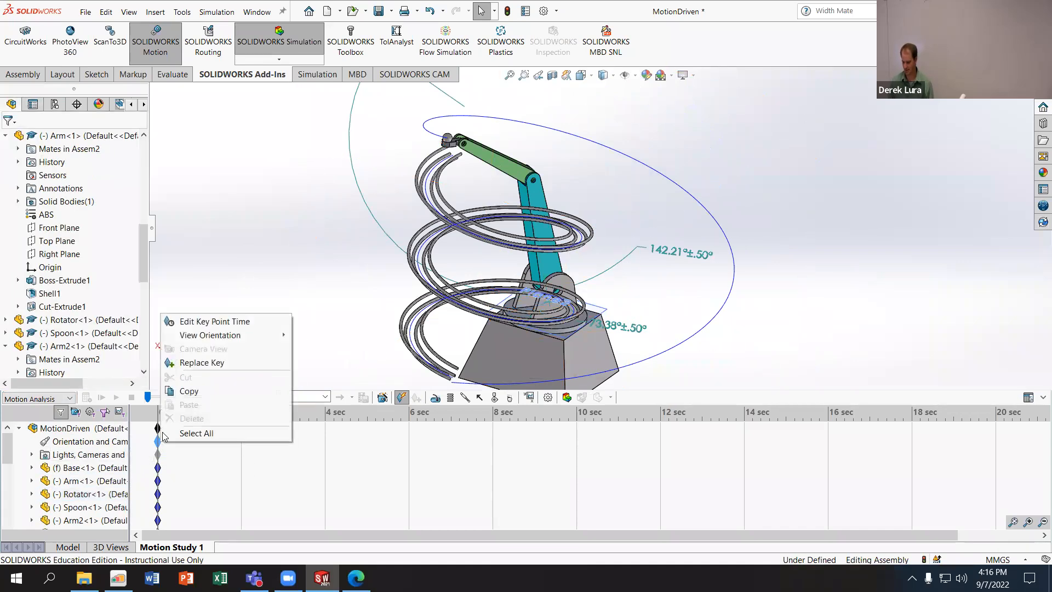
pyautogui.click(206, 363)
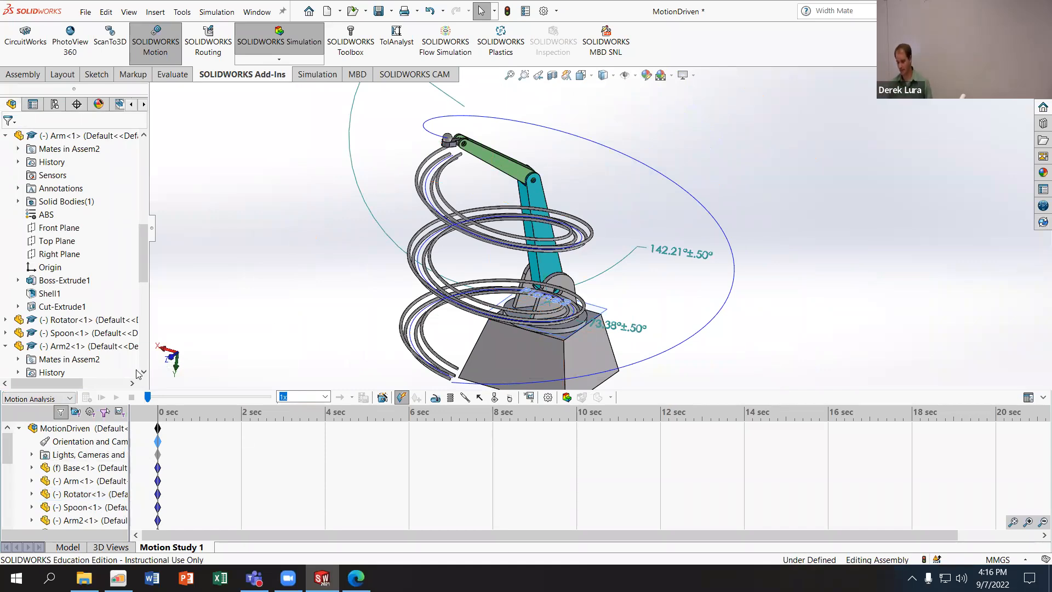
# - Start a rotary motor acting on the cylindrical rim face of the Rotator's disk
pyautogui.click(434, 398)
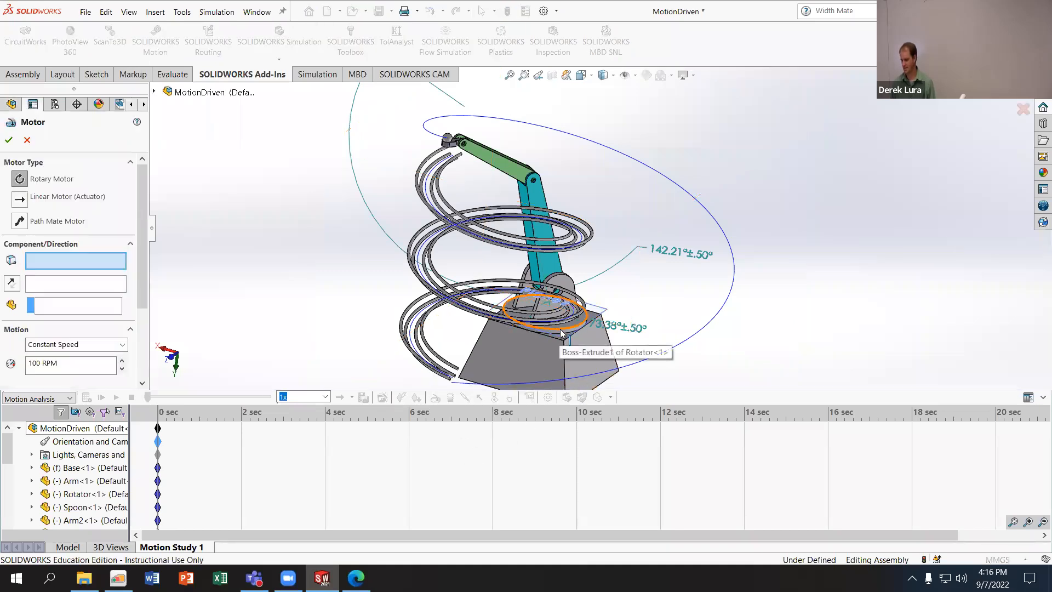
pyautogui.scroll(-6, 560, 332)
pyautogui.click(560, 283)
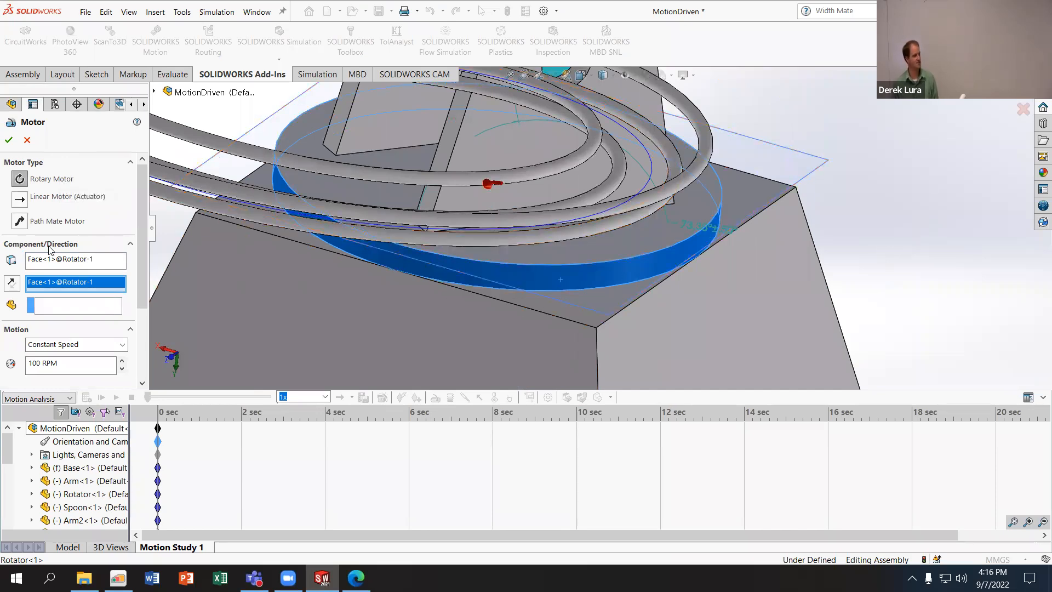
# - Set the motor's motion to Servo Motor, controlled by Displacement
pyautogui.scroll(-3, 123, 234)
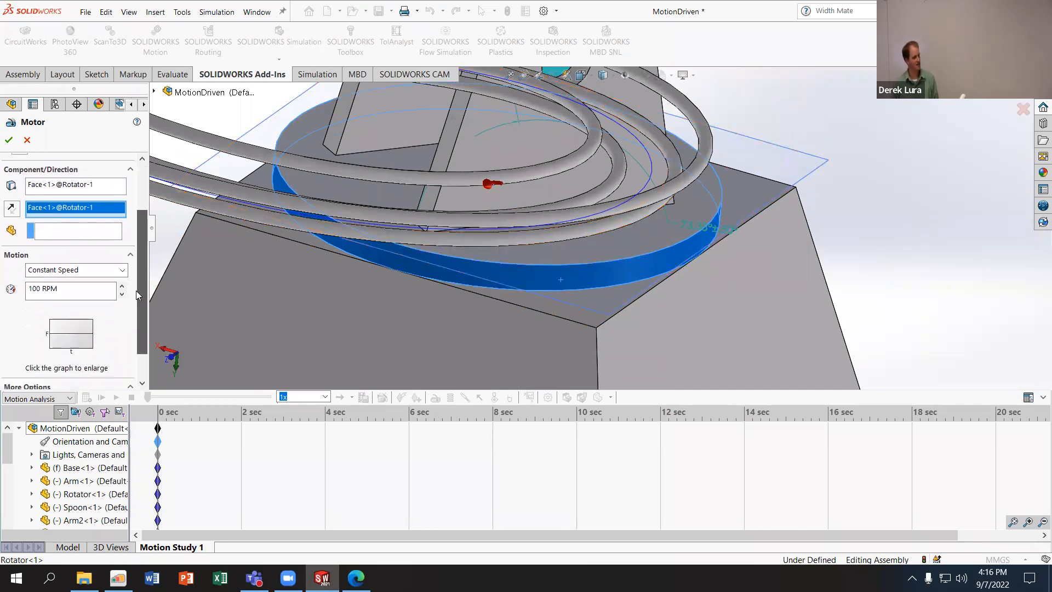
pyautogui.click(116, 232)
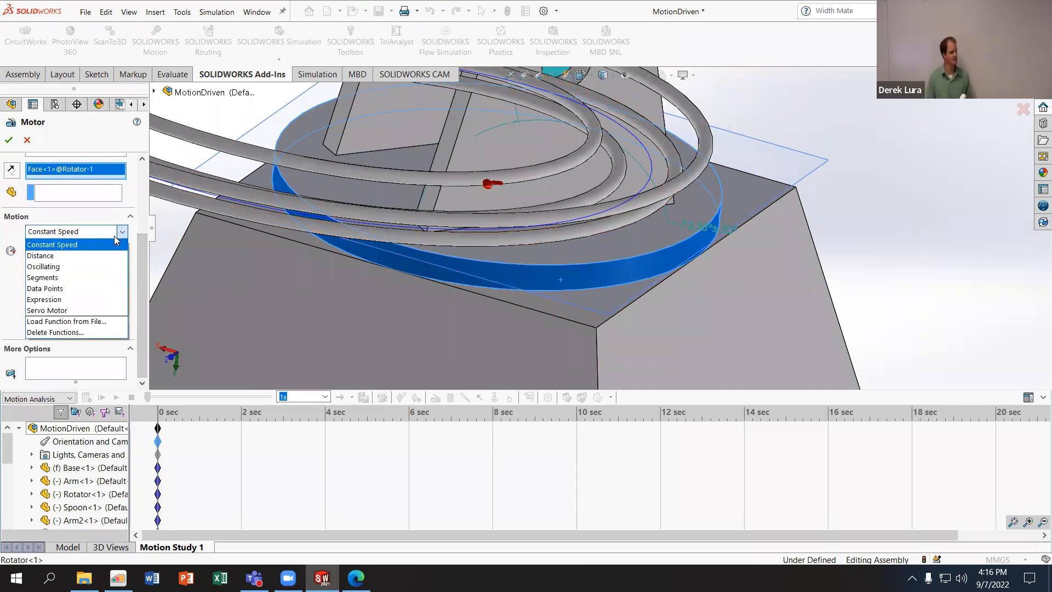
pyautogui.click(70, 311)
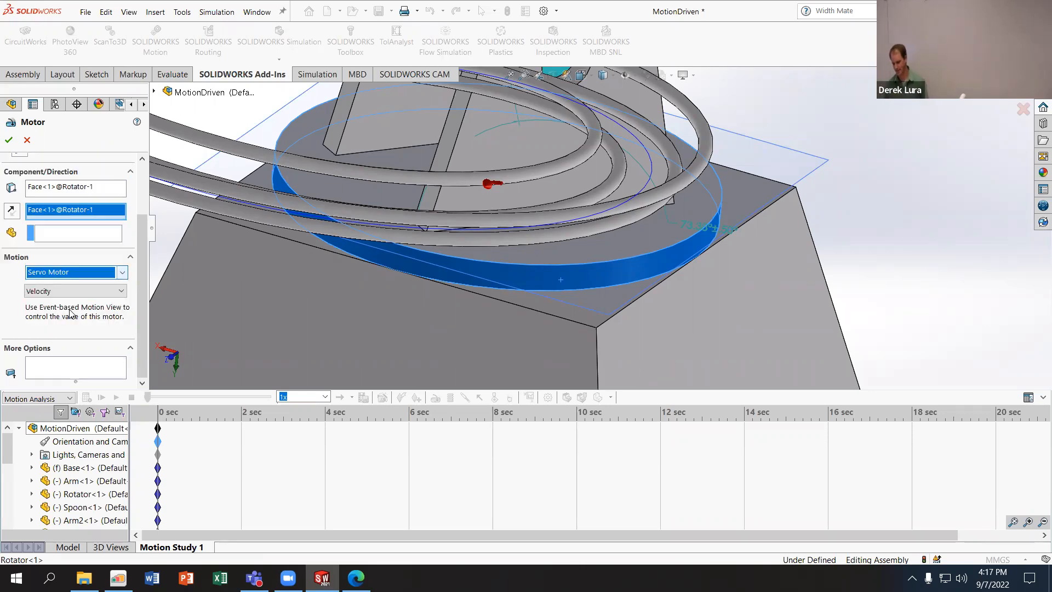
pyautogui.click(57, 291)
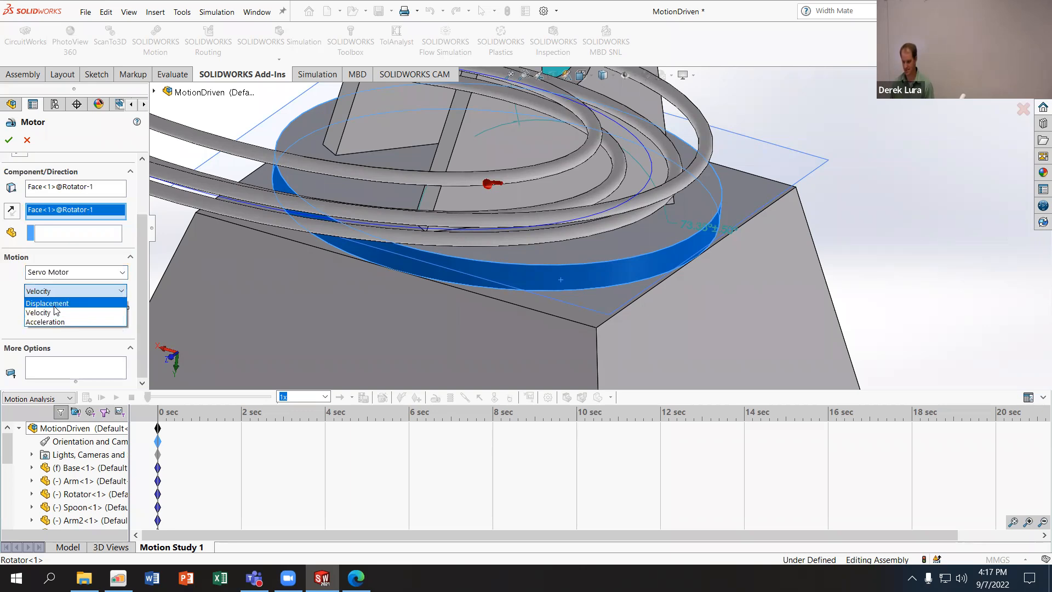
pyautogui.click(53, 303)
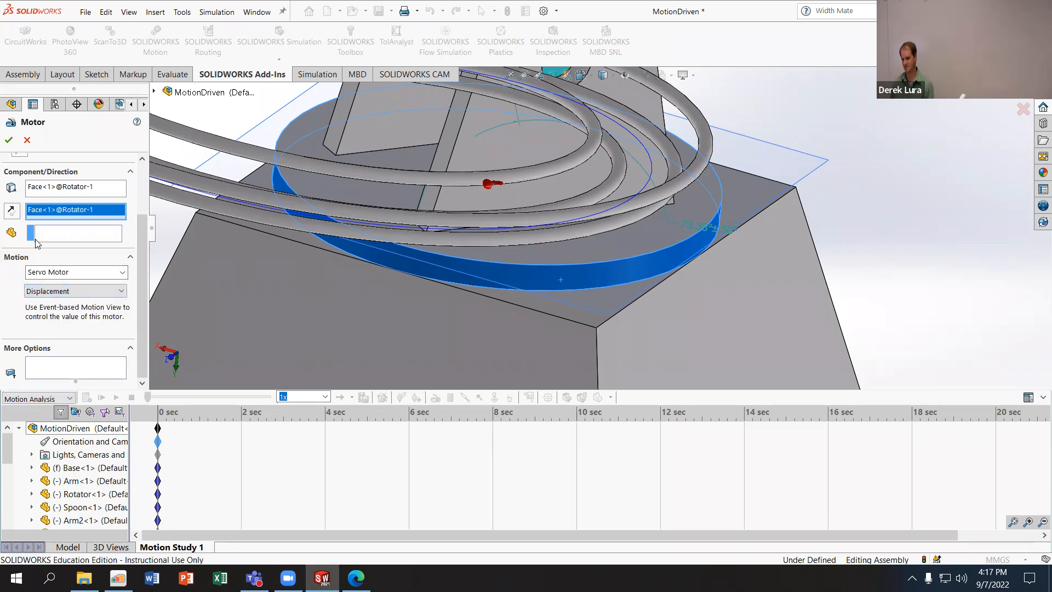
# - Review the motor's component, direction and motion settings, keep Servo Motor with Displacement, and apply the motor
pyautogui.scroll(1, 43, 270)
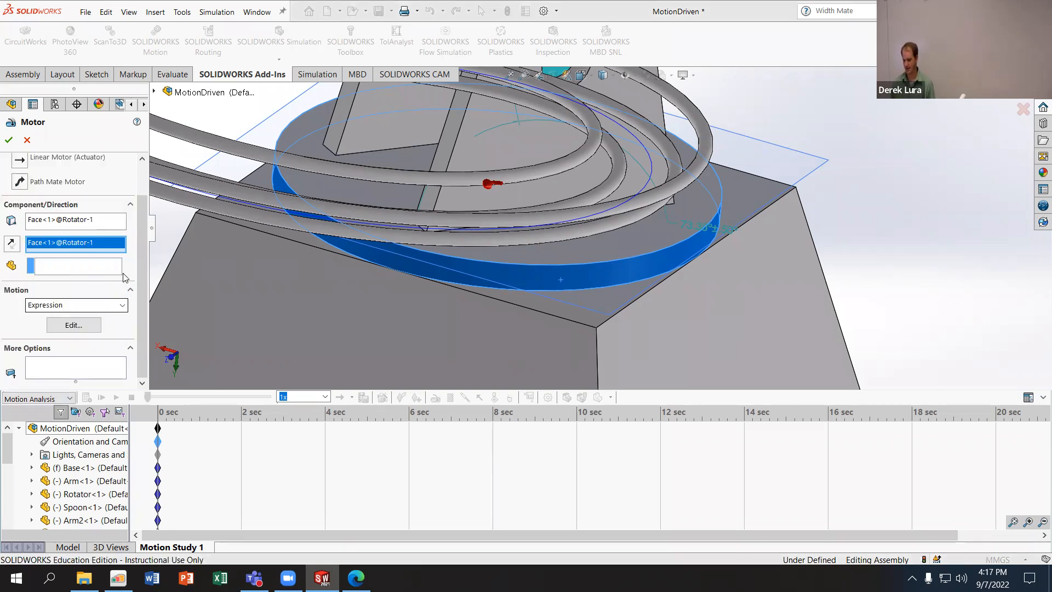
pyautogui.click(756, 530)
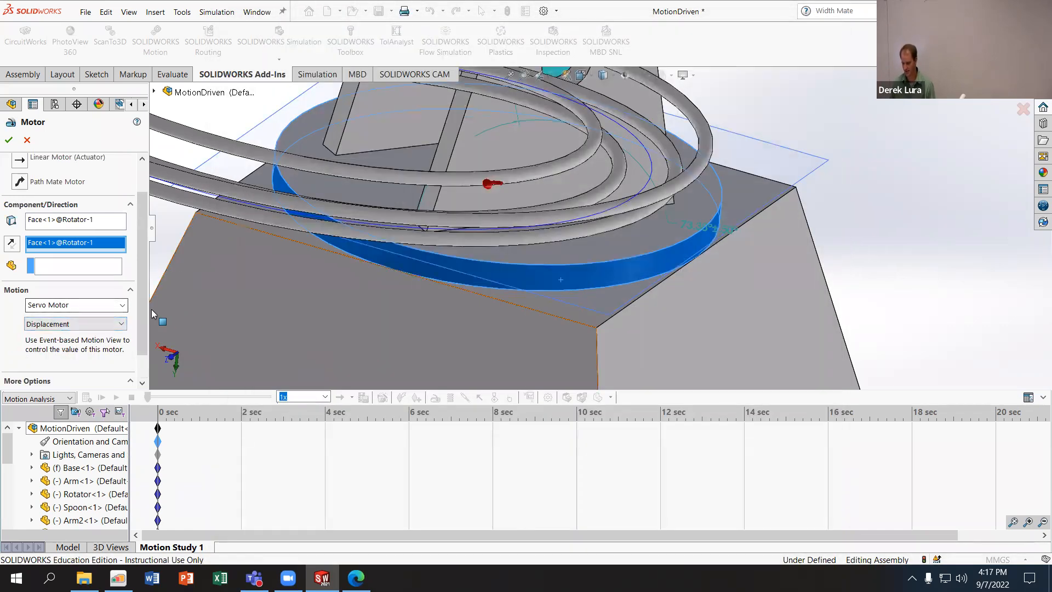
pyautogui.scroll(-1, 143, 322)
pyautogui.moveTo(143, 322); pyautogui.dragTo(143, 225)
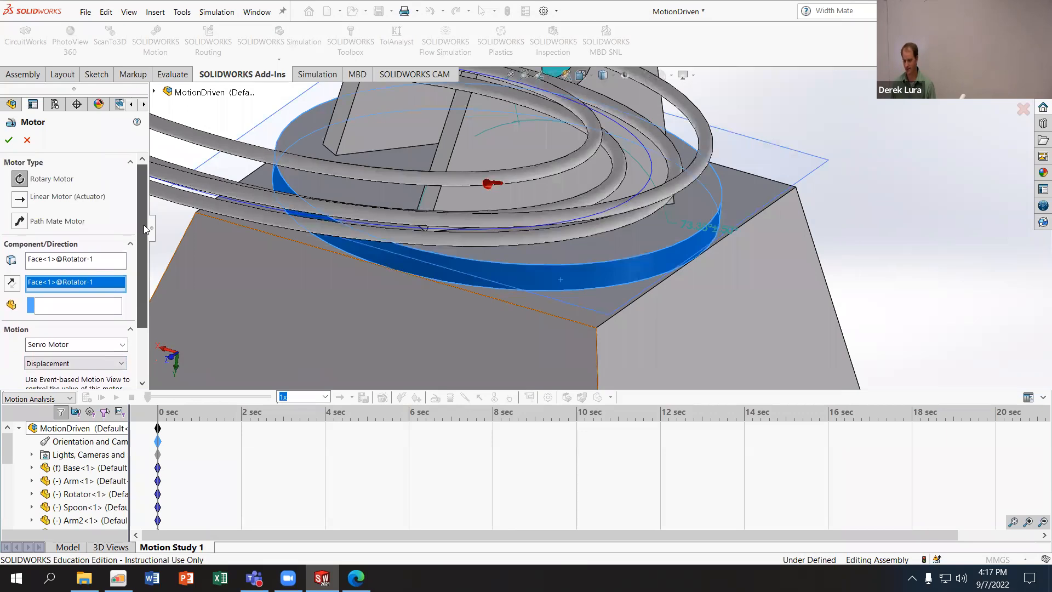
pyautogui.click(104, 260)
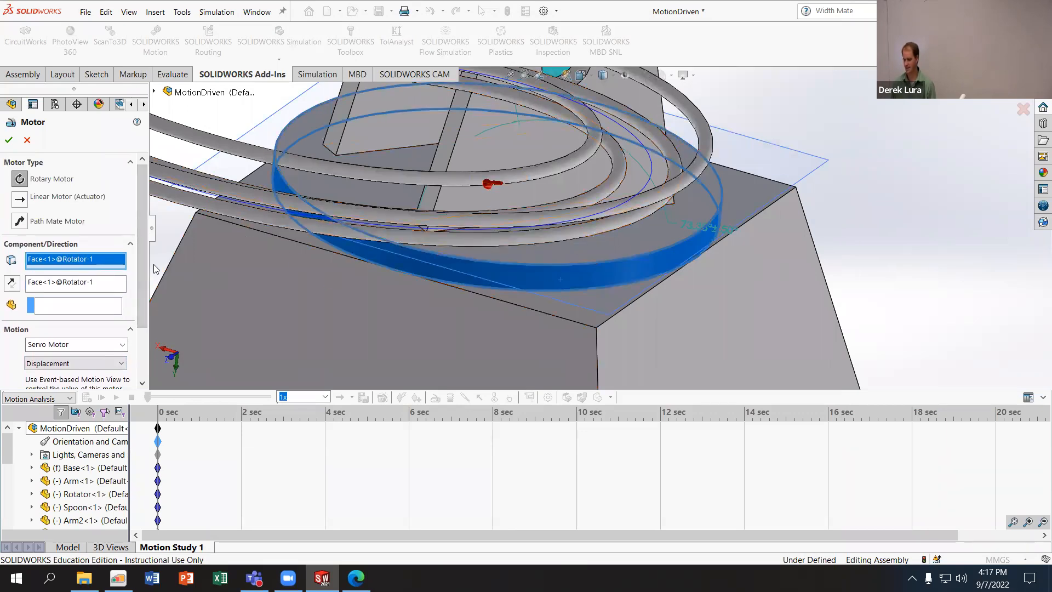
pyautogui.scroll(-2, 140, 264)
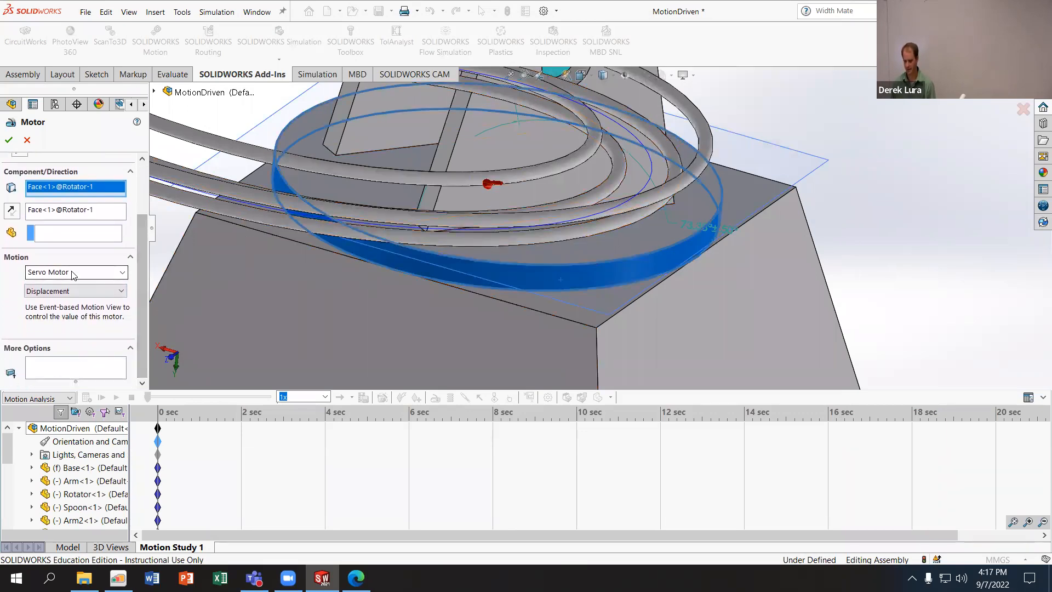
pyautogui.click(94, 272)
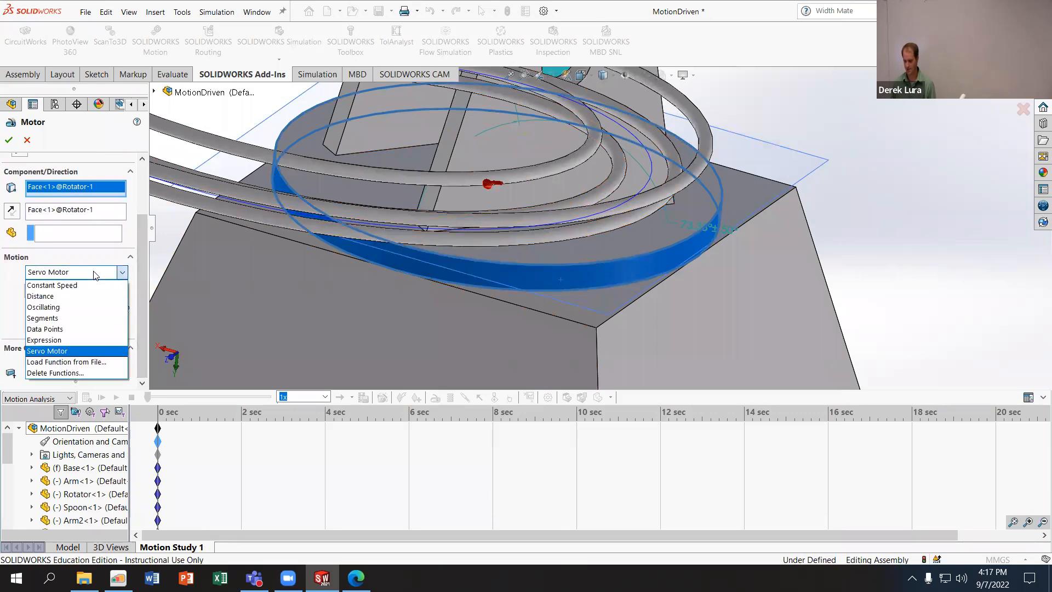
pyautogui.click(94, 272)
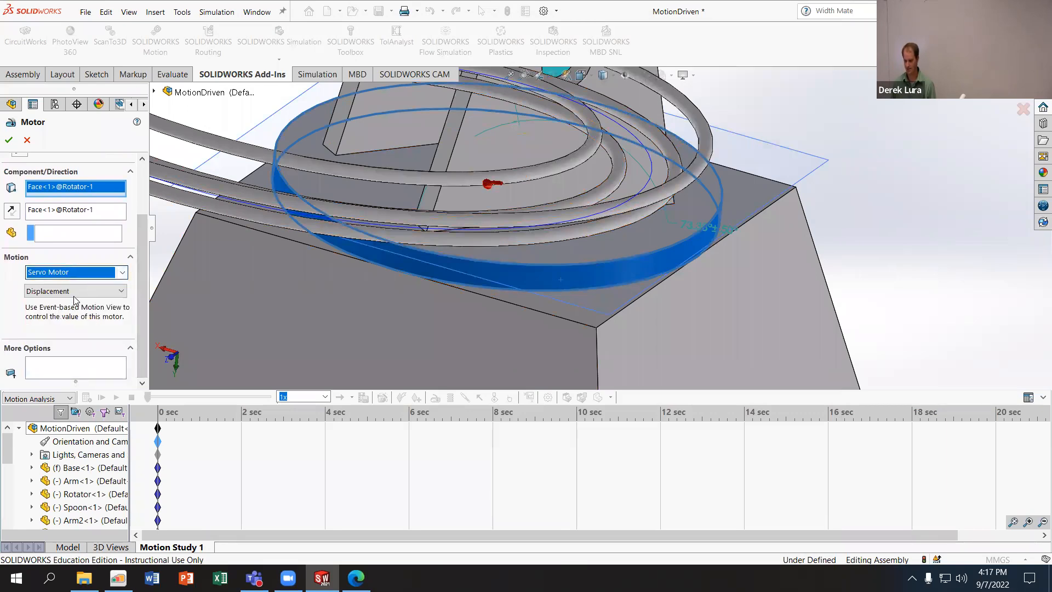
pyautogui.click(9, 139)
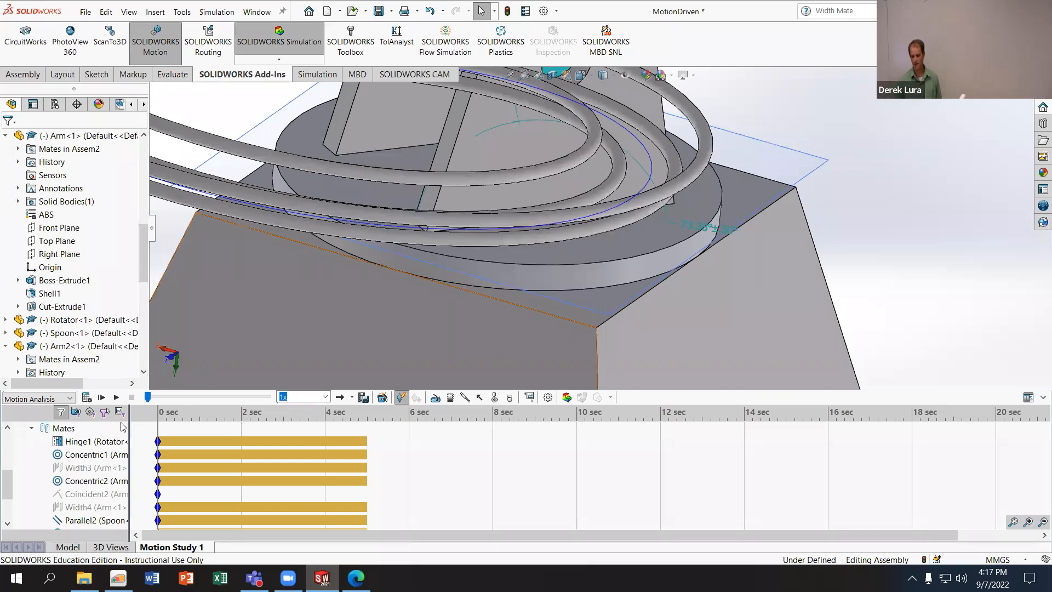
# - Examine the new rotary motor in the motion study tree, the whole arm assembly, and the study type options
pyautogui.scroll(2, 99, 470)
pyautogui.scroll(2, 107, 455)
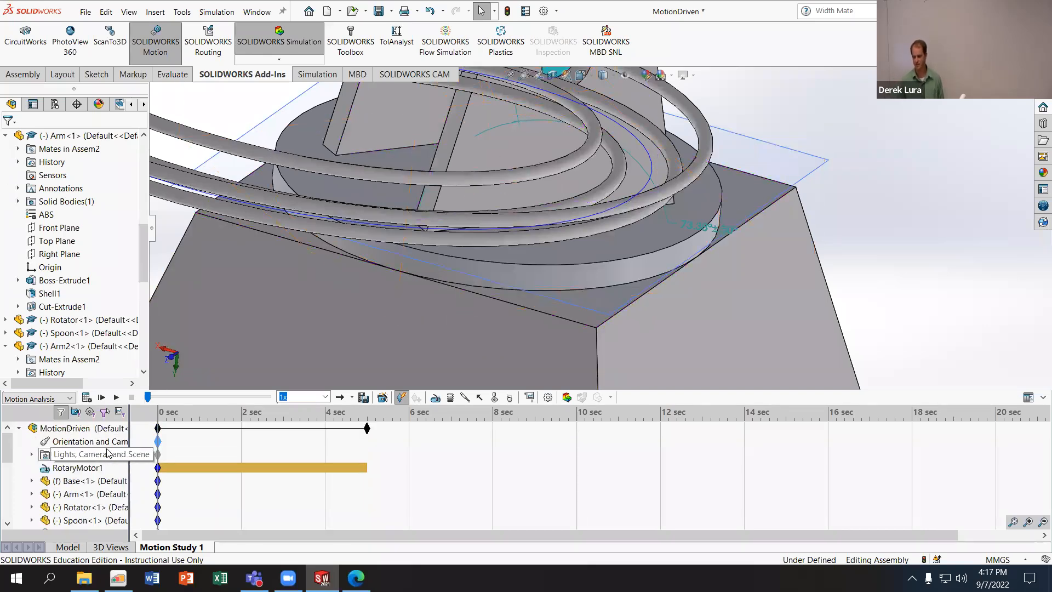
pyautogui.click(77, 468)
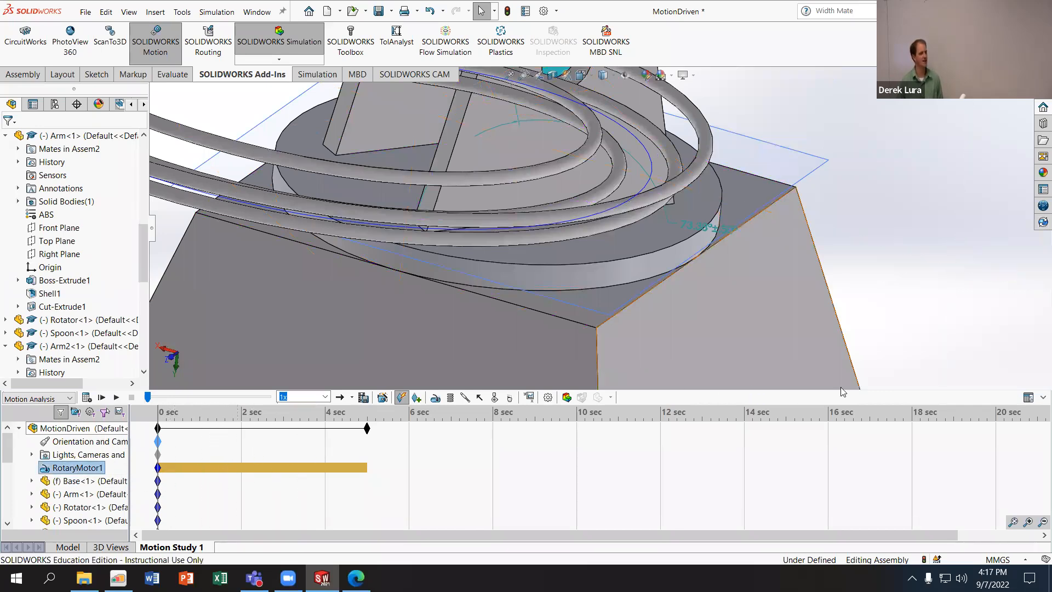
pyautogui.scroll(10, 651, 310)
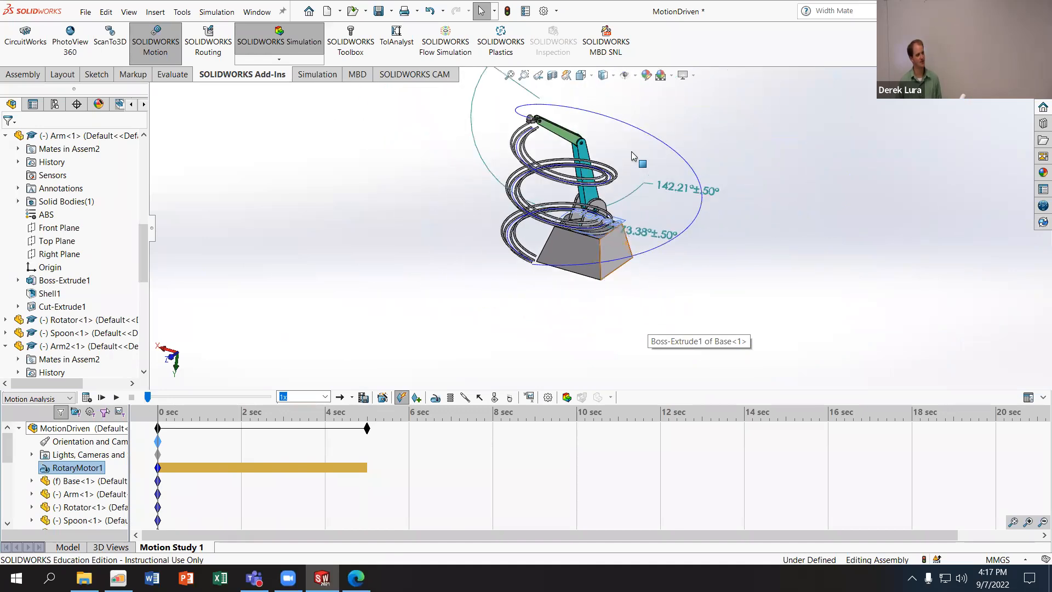
pyautogui.scroll(-3, 633, 155)
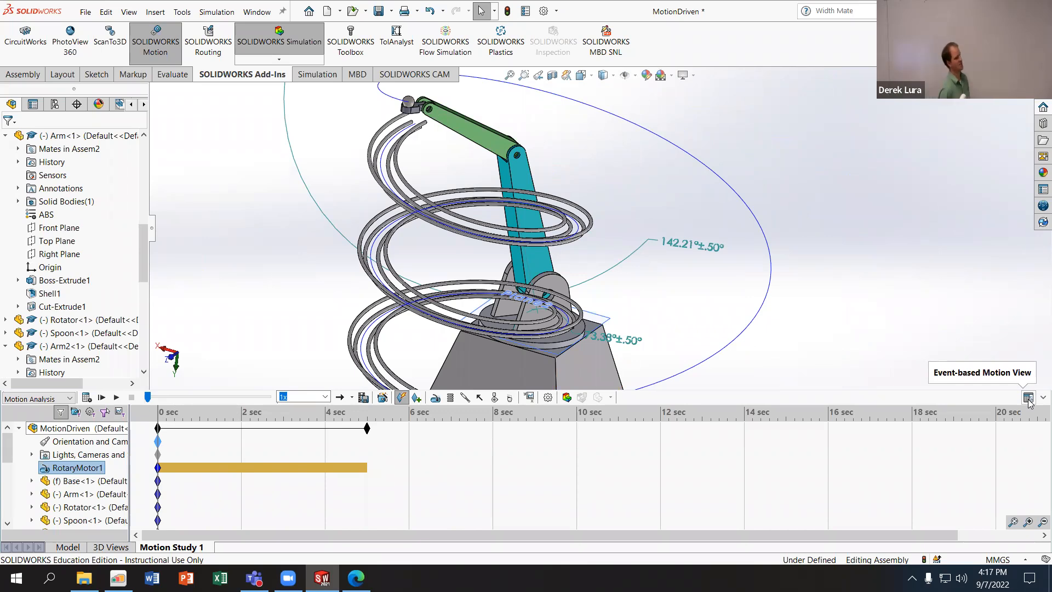
pyautogui.click(48, 399)
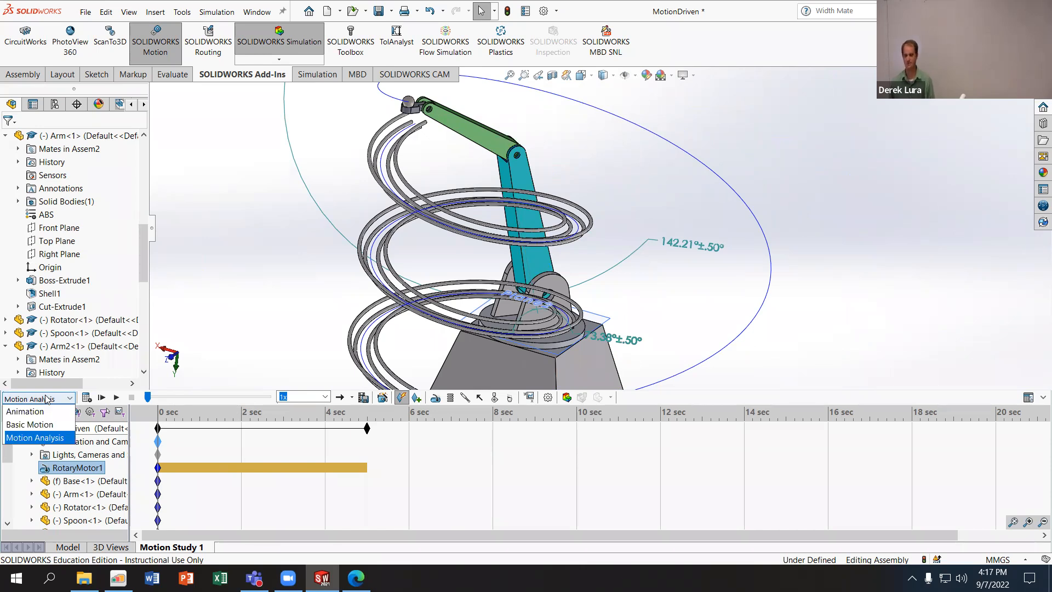
pyautogui.click(47, 400)
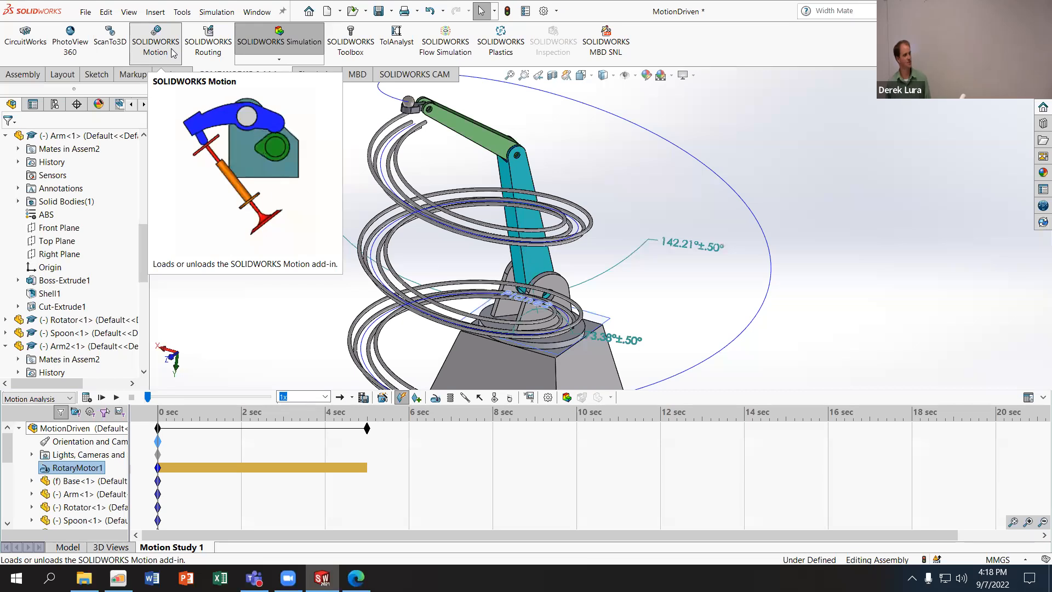
pyautogui.click(173, 53)
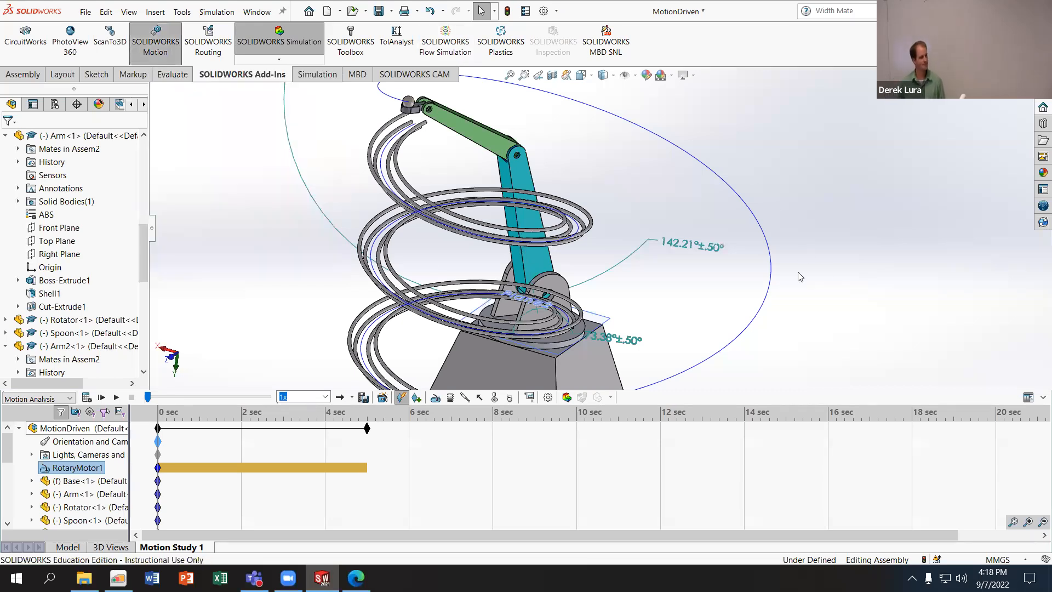
# - Switch the motion study to the event-based motion view and add a first task
pyautogui.click(1028, 397)
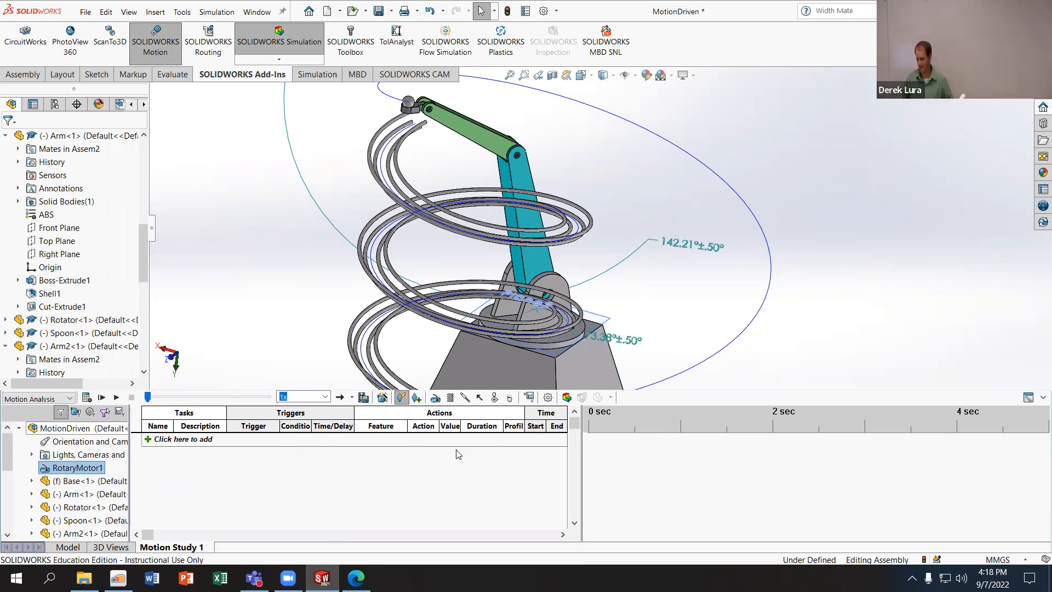
pyautogui.click(181, 440)
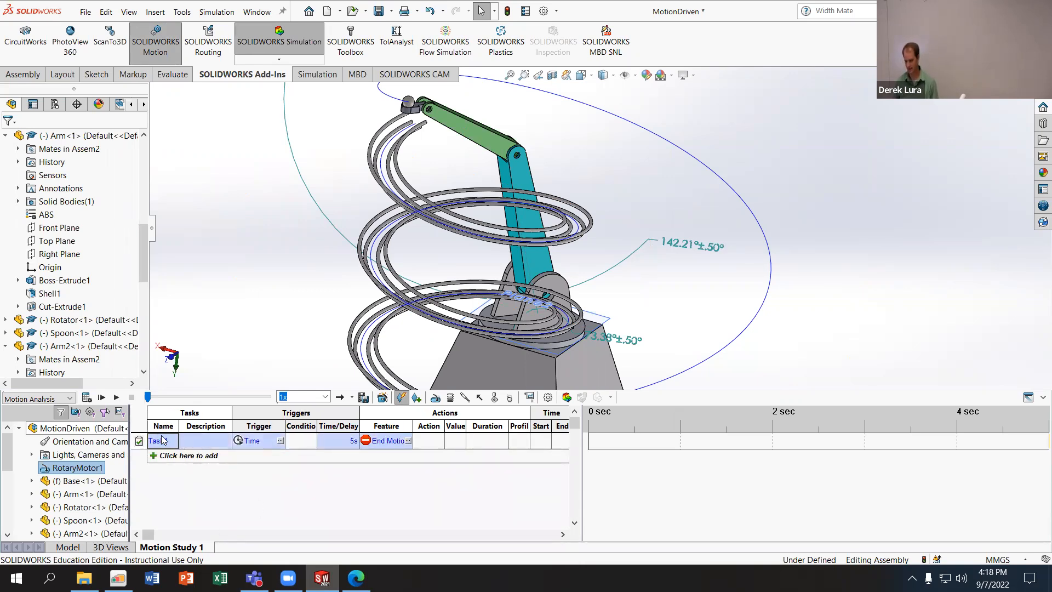
pyautogui.press('BackSpace')
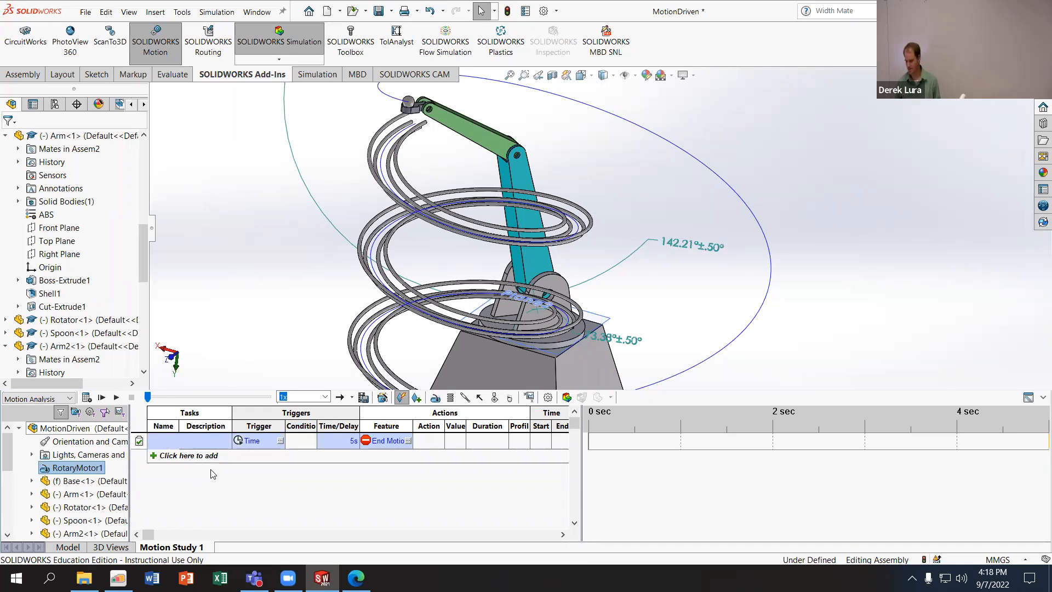
pyautogui.rightClick(258, 443)
pyautogui.press('e')
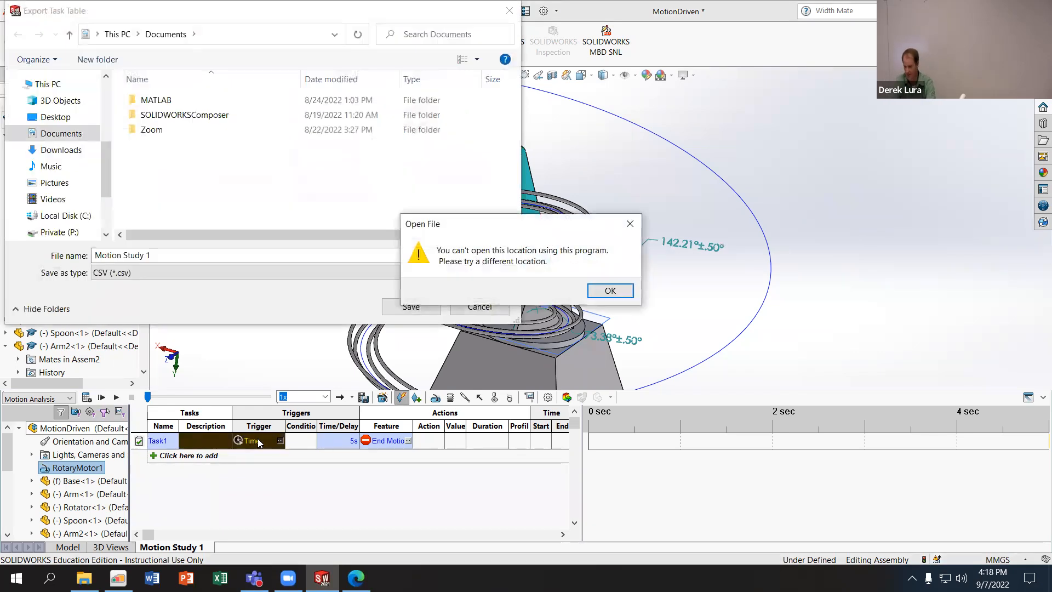
pyautogui.click(610, 291)
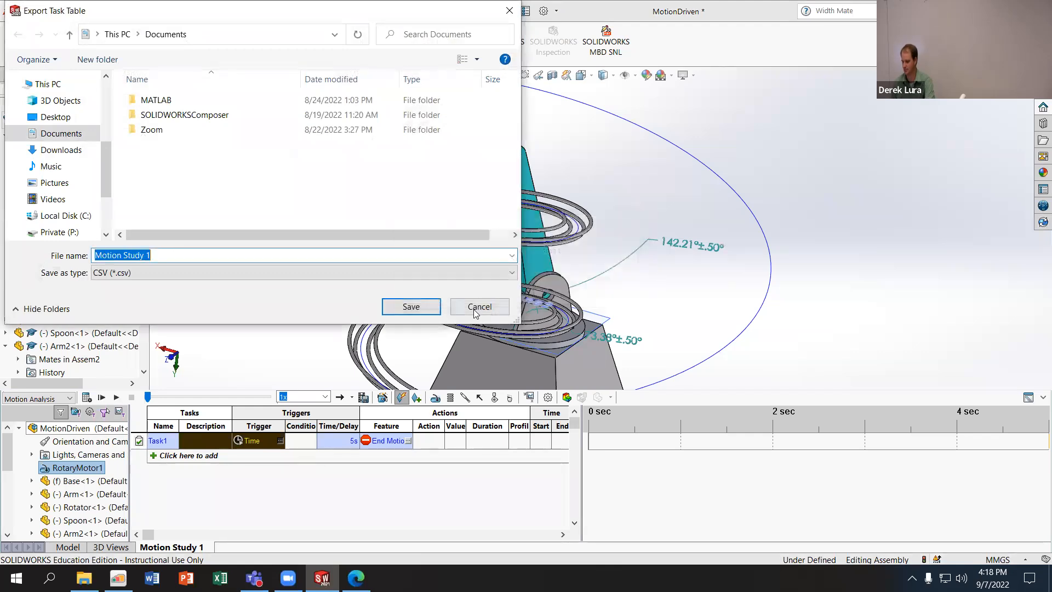
pyautogui.click(480, 307)
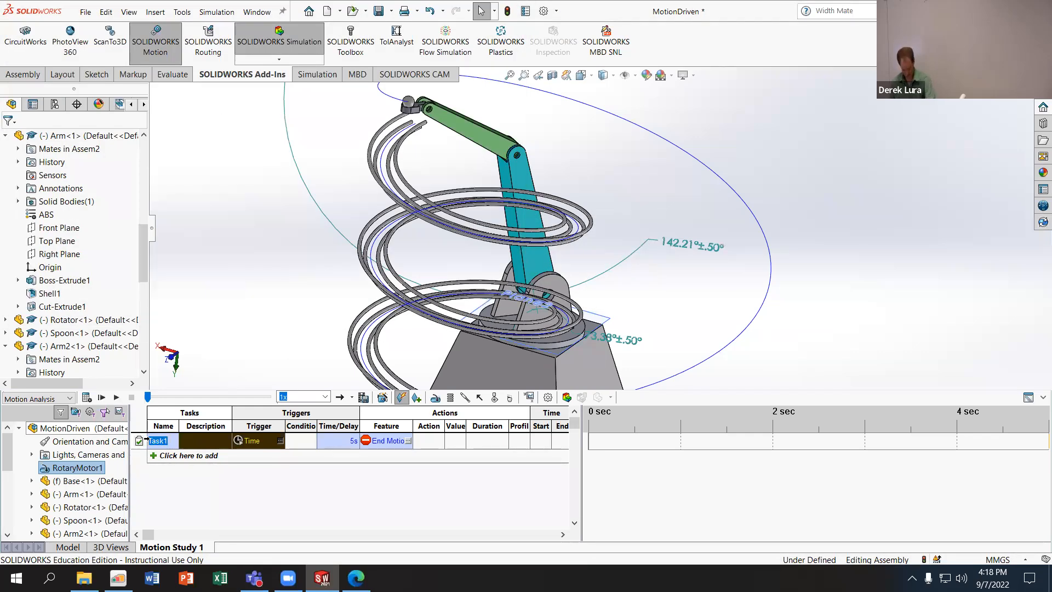
# - Name the task RotateBase and widen the Name column so the full name fits
pyautogui.write('Ro')
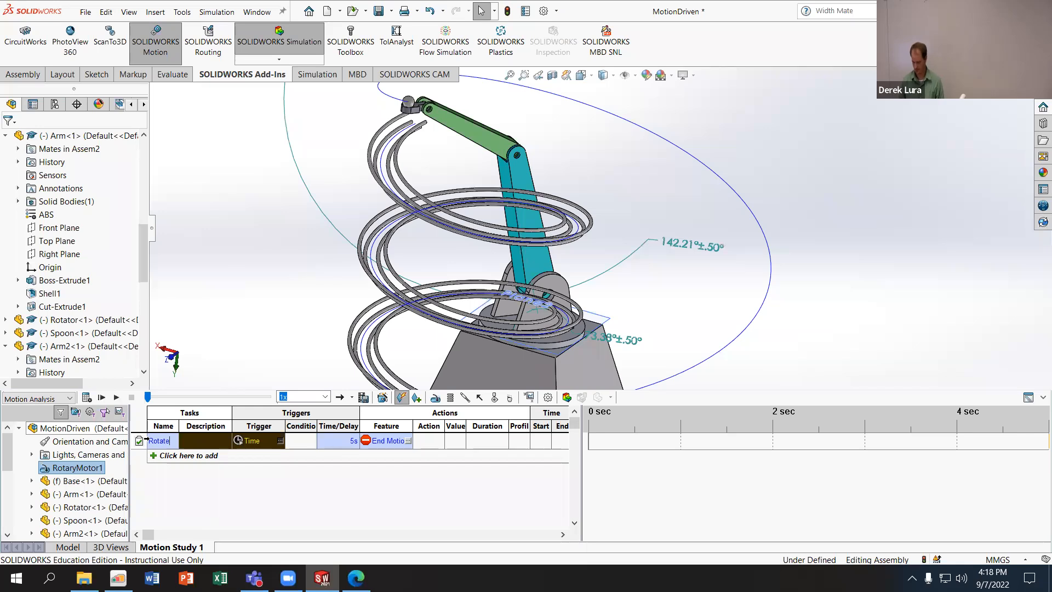
pyautogui.click(226, 498)
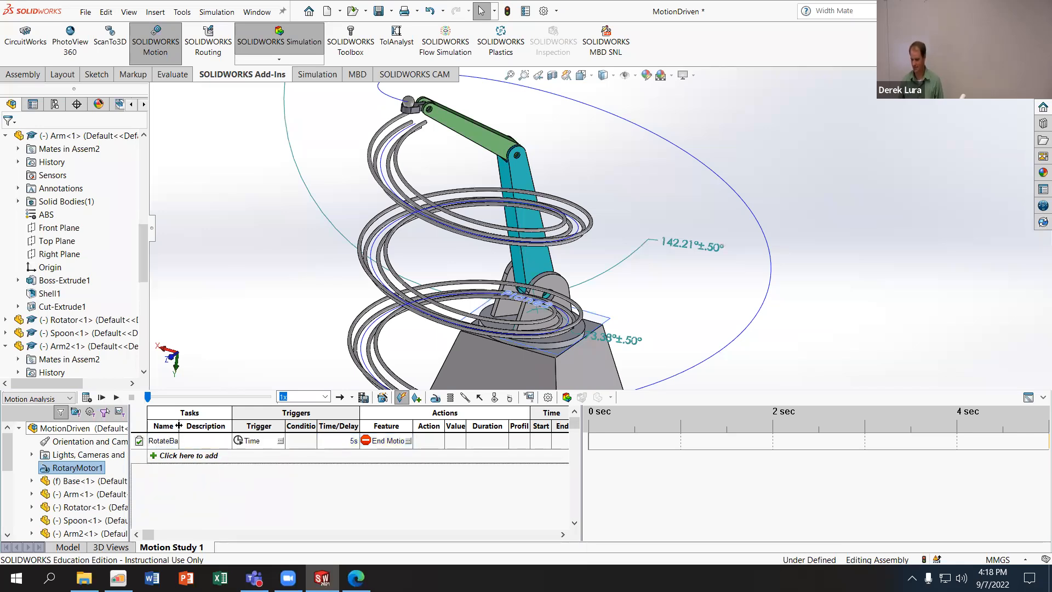
pyautogui.moveTo(178, 425); pyautogui.dragTo(202, 426)
# - Keep Time as the trigger of the RotateBase task and set its trigger time to 0 s
pyautogui.click(280, 441)
pyautogui.click(302, 441)
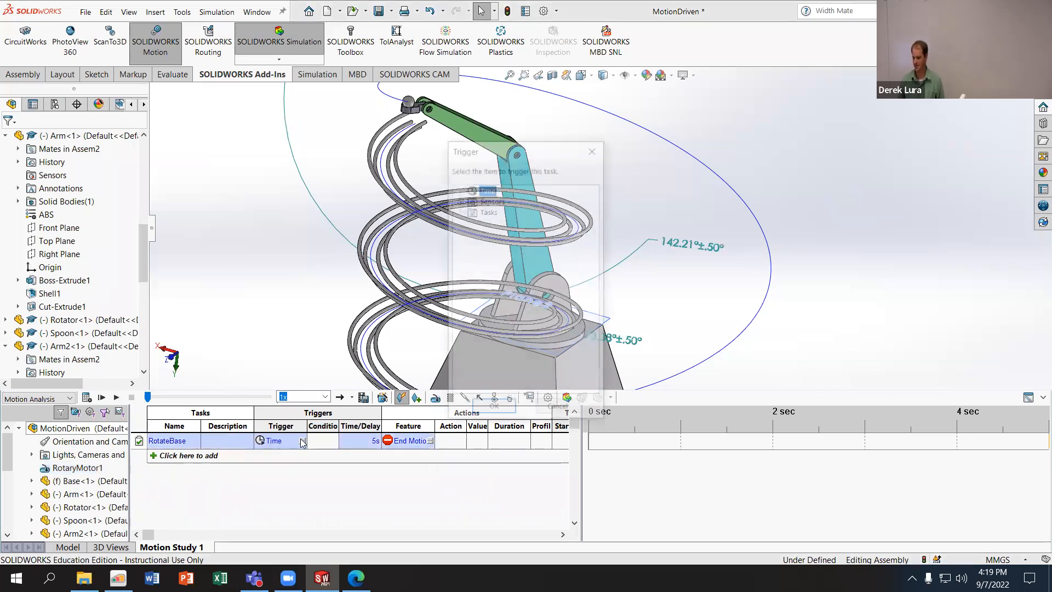
pyautogui.click(558, 410)
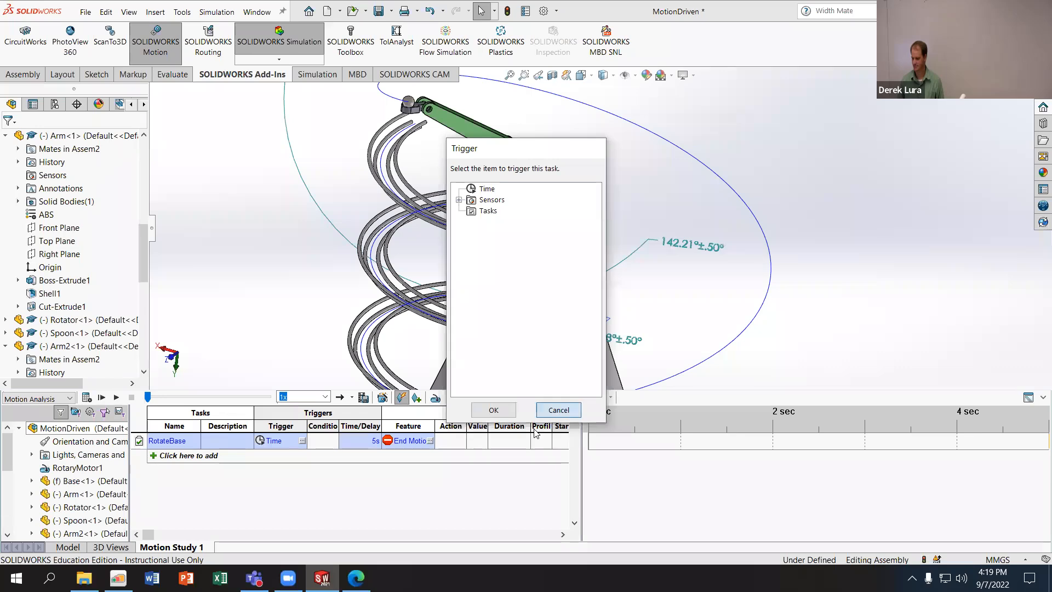
pyautogui.click(375, 441)
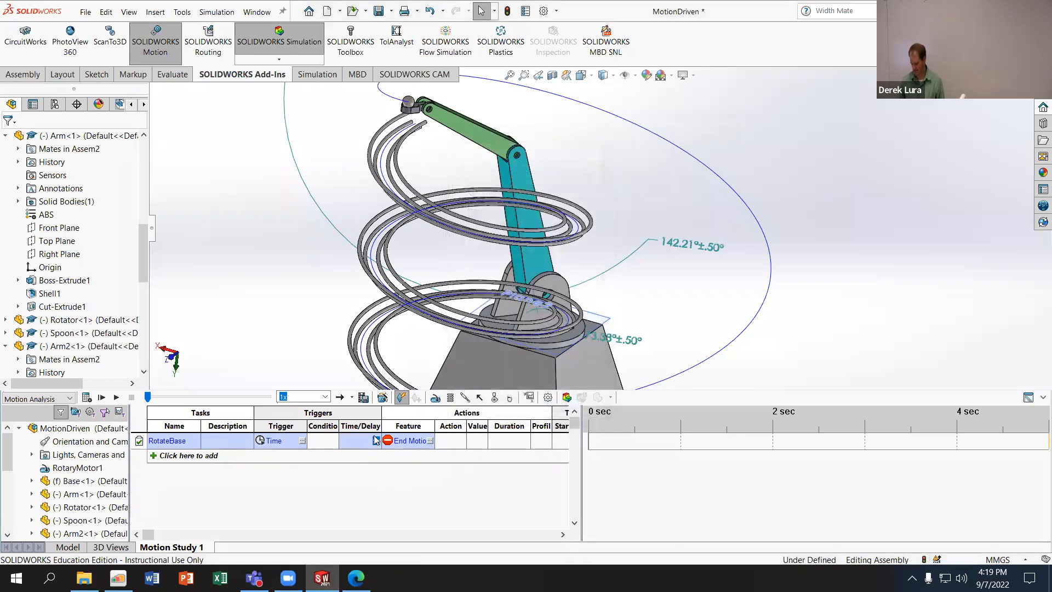
pyautogui.press('Return')
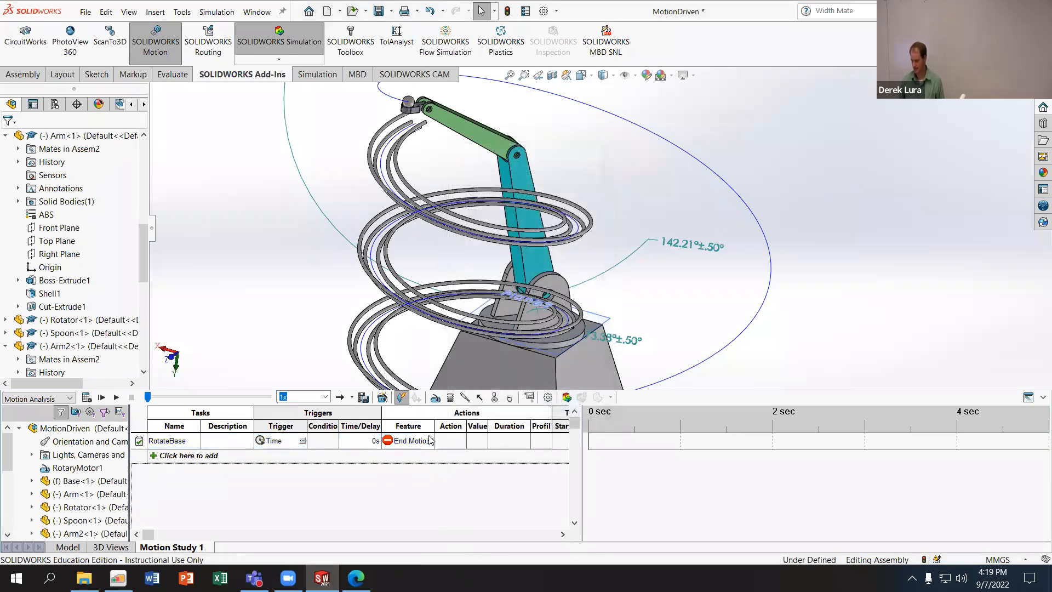
# - Make RotaryMotor1 the feature the RotateBase task acts on and set its action to Change
pyautogui.click(430, 441)
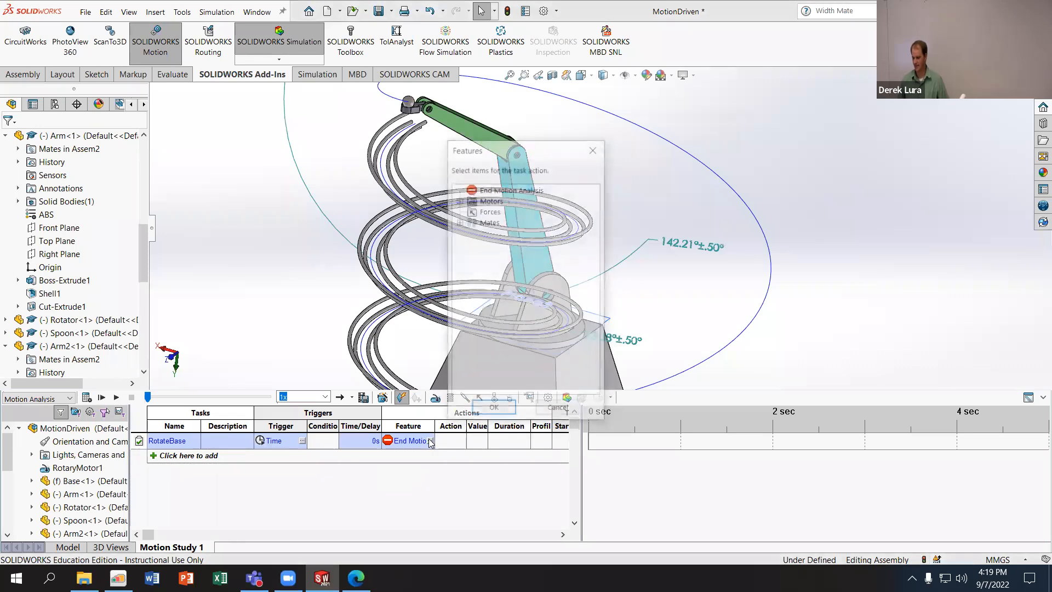
pyautogui.click(459, 200)
pyautogui.click(492, 212)
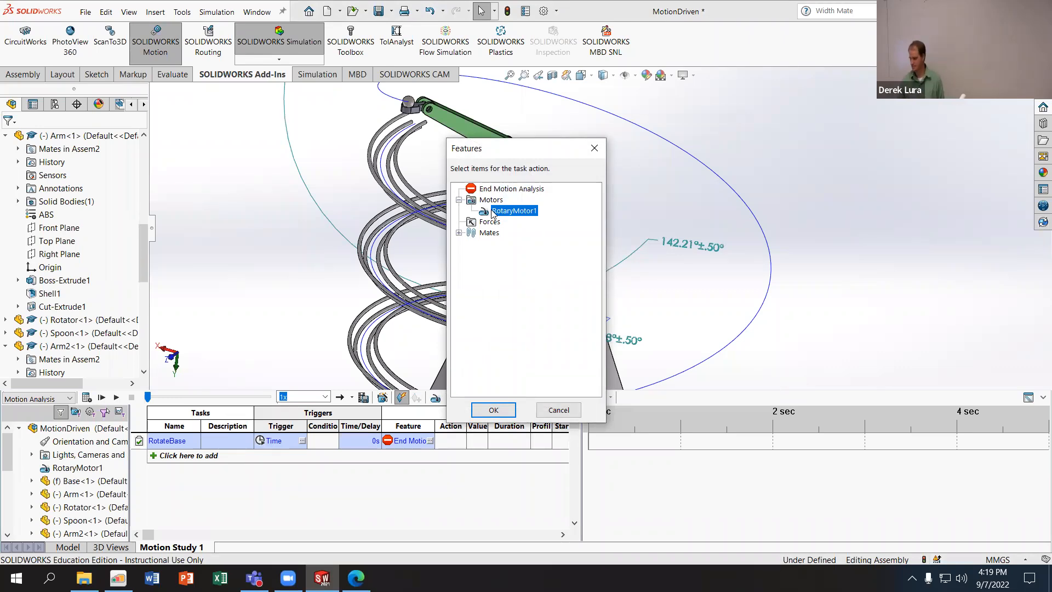
pyautogui.click(493, 410)
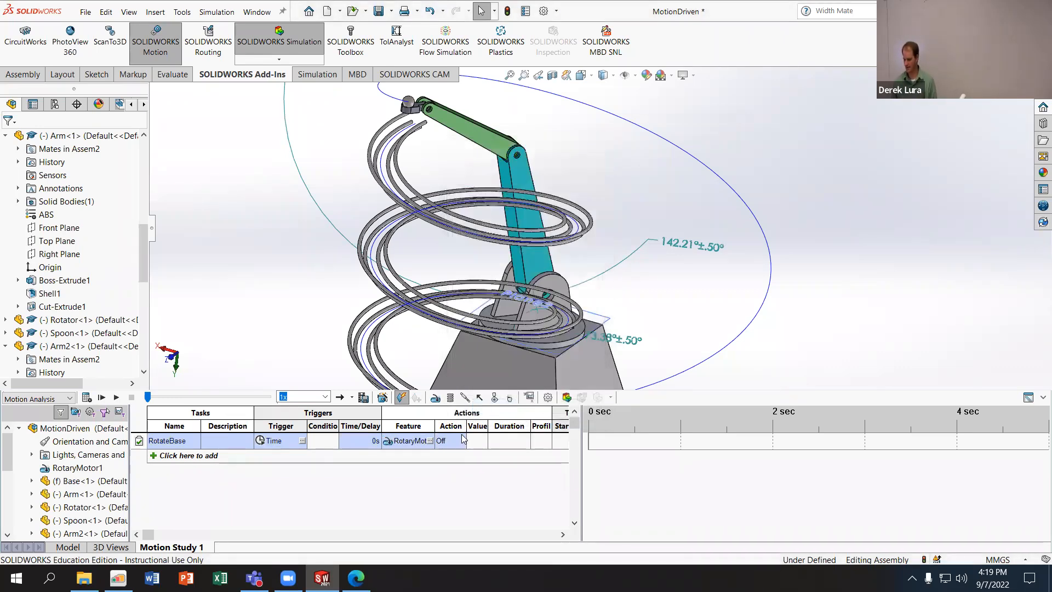
pyautogui.click(443, 443)
pyautogui.click(460, 441)
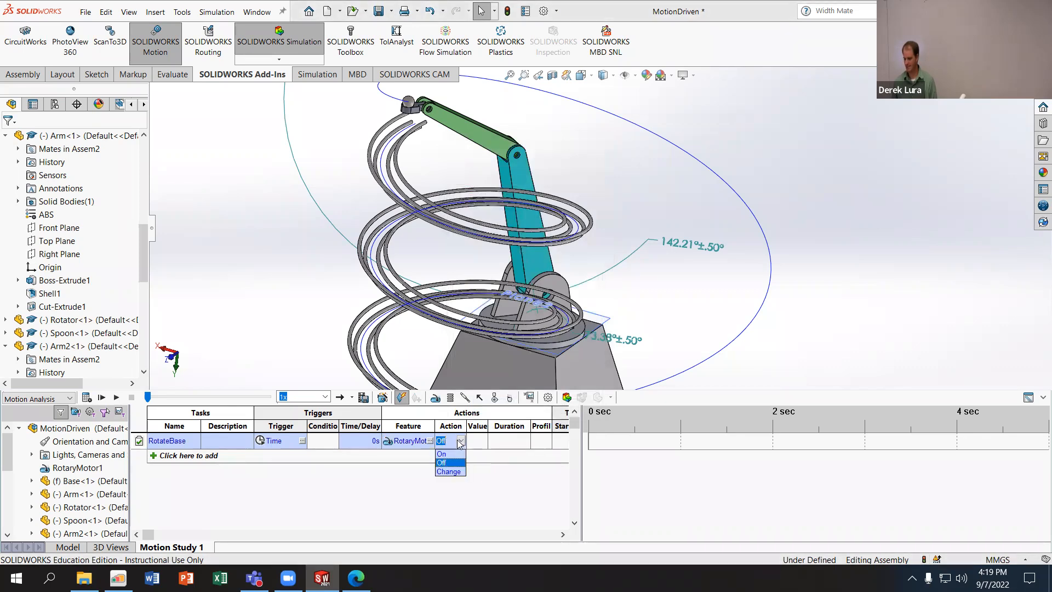
pyautogui.click(450, 472)
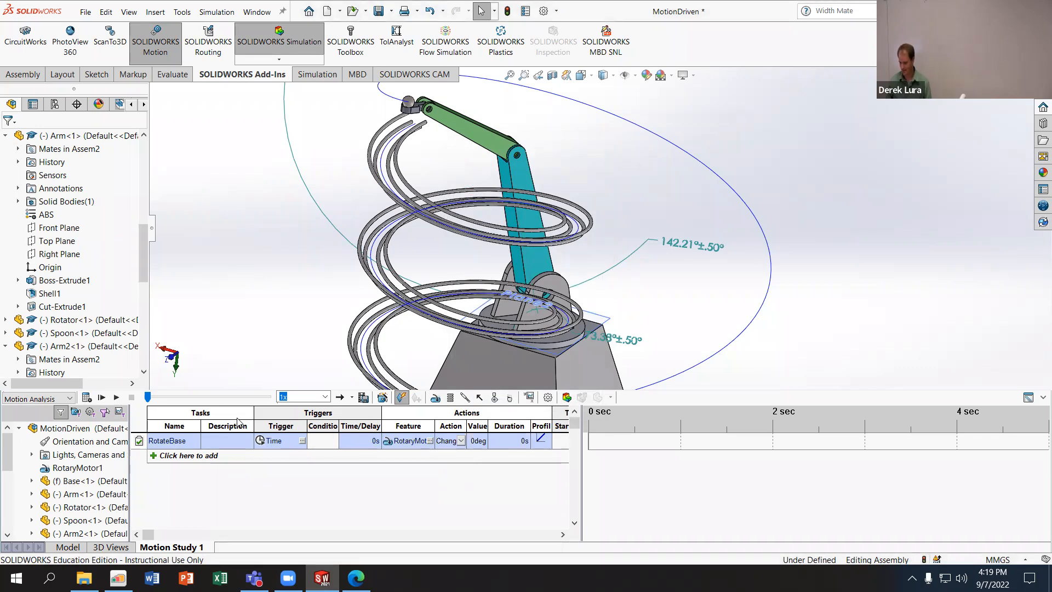
# - Set the RotateBase task's value to 180 deg and its duration to 5 s, adjusting column widths for readability
pyautogui.moveTo(254, 412); pyautogui.dragTo(236, 413)
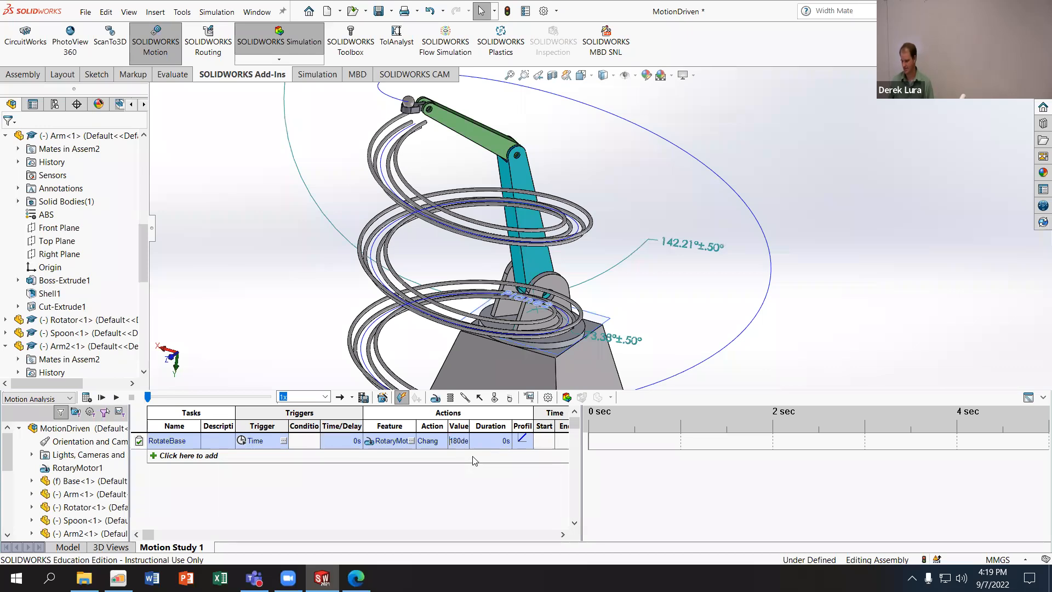
pyautogui.moveTo(470, 425); pyautogui.dragTo(486, 426)
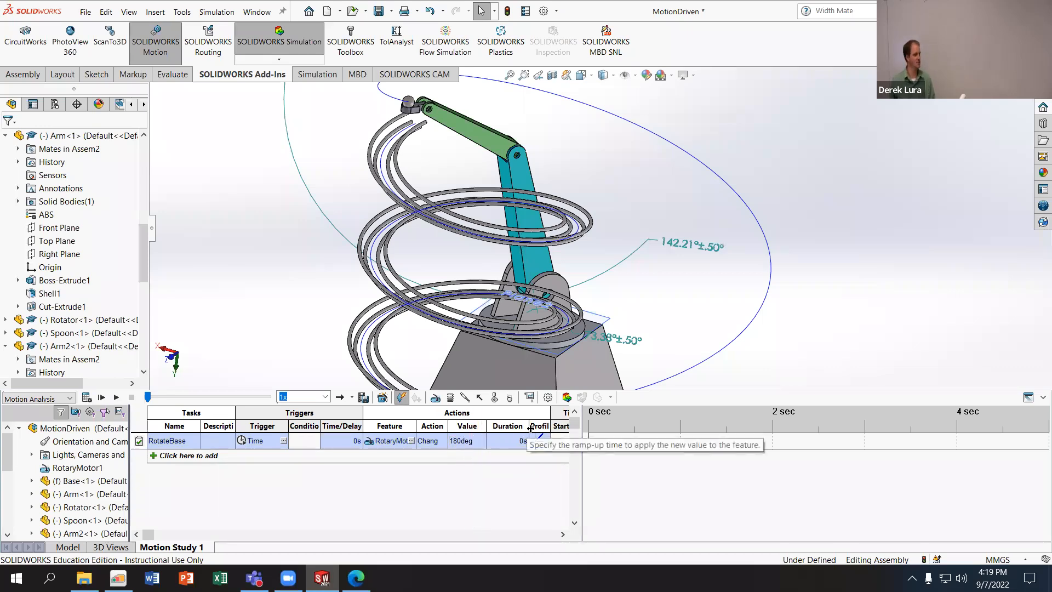
pyautogui.moveTo(529, 427); pyautogui.dragTo(523, 428)
pyautogui.click(506, 440)
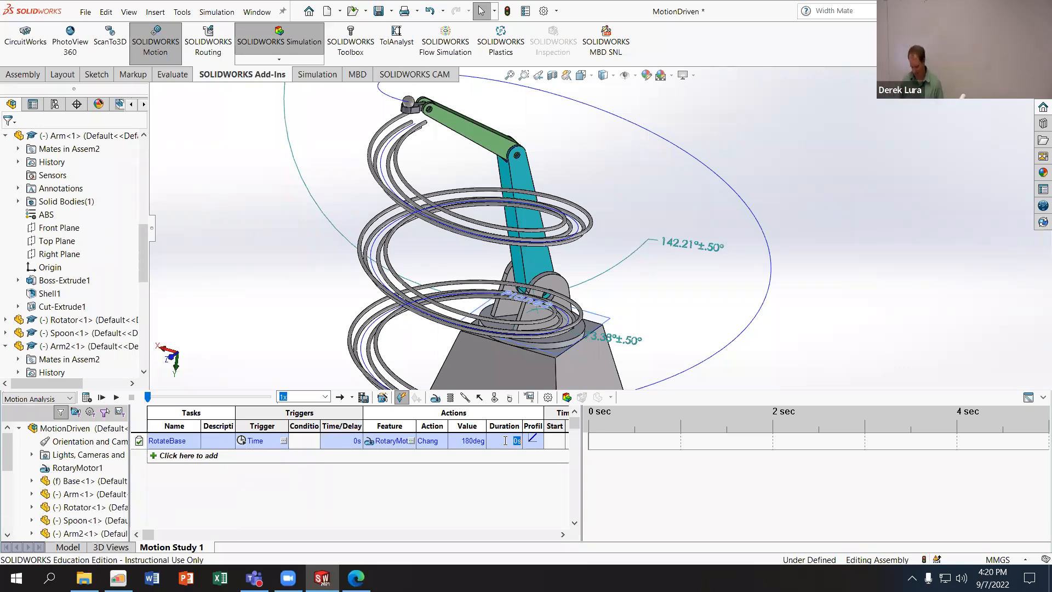
# - Set the RotateBase task's motion profile to Constant Acceleration
pyautogui.click(535, 438)
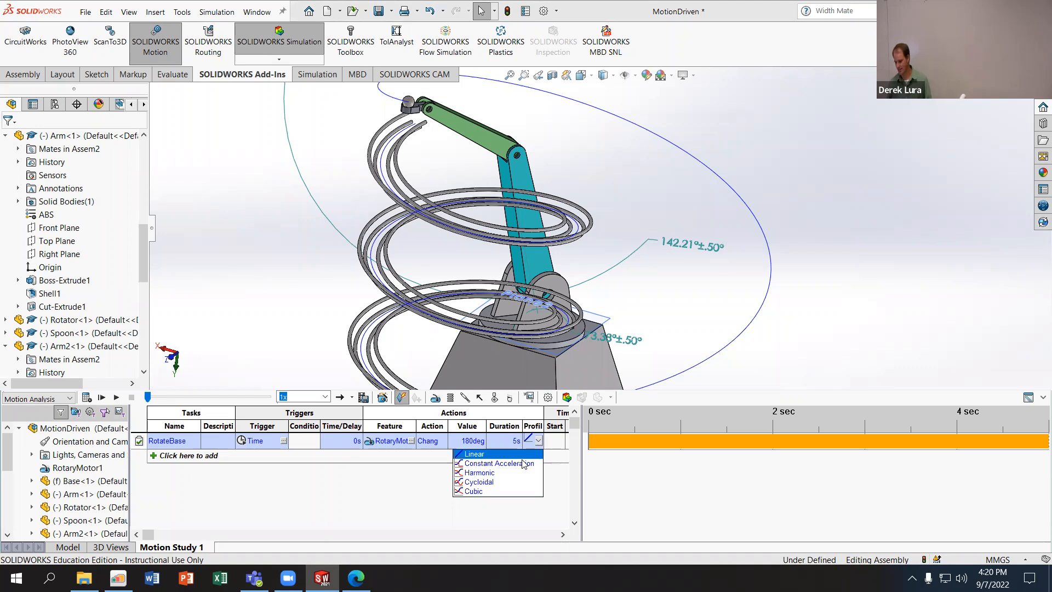
pyautogui.click(480, 465)
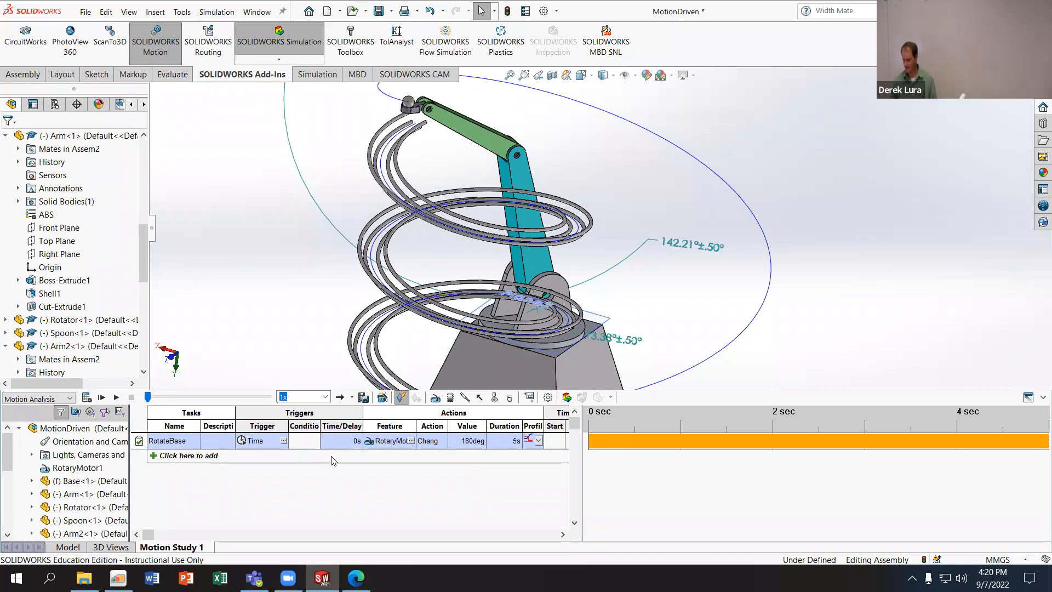
pyautogui.doubleClick(171, 442)
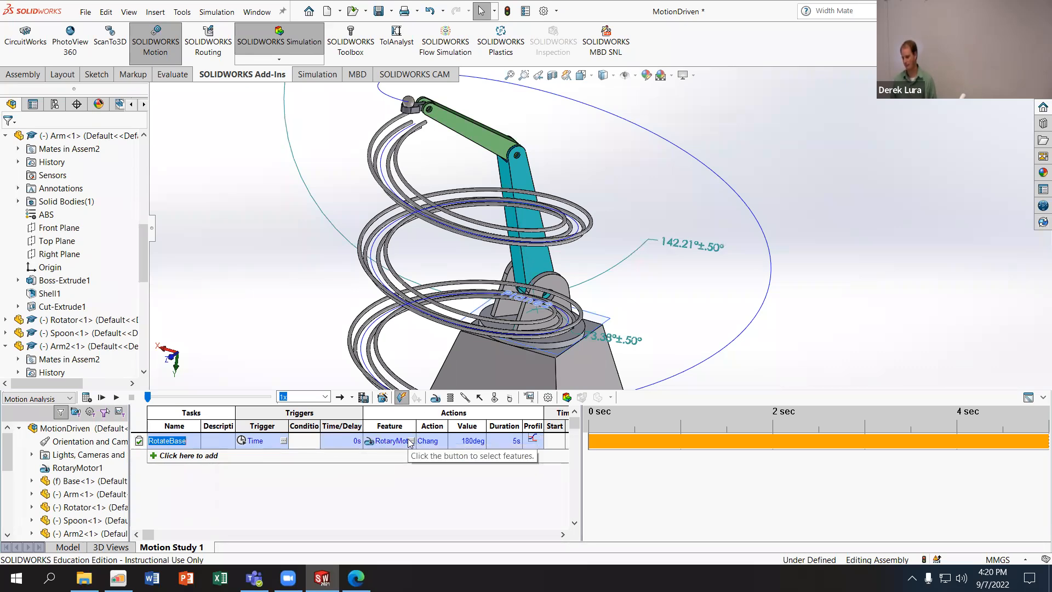
pyautogui.click(540, 441)
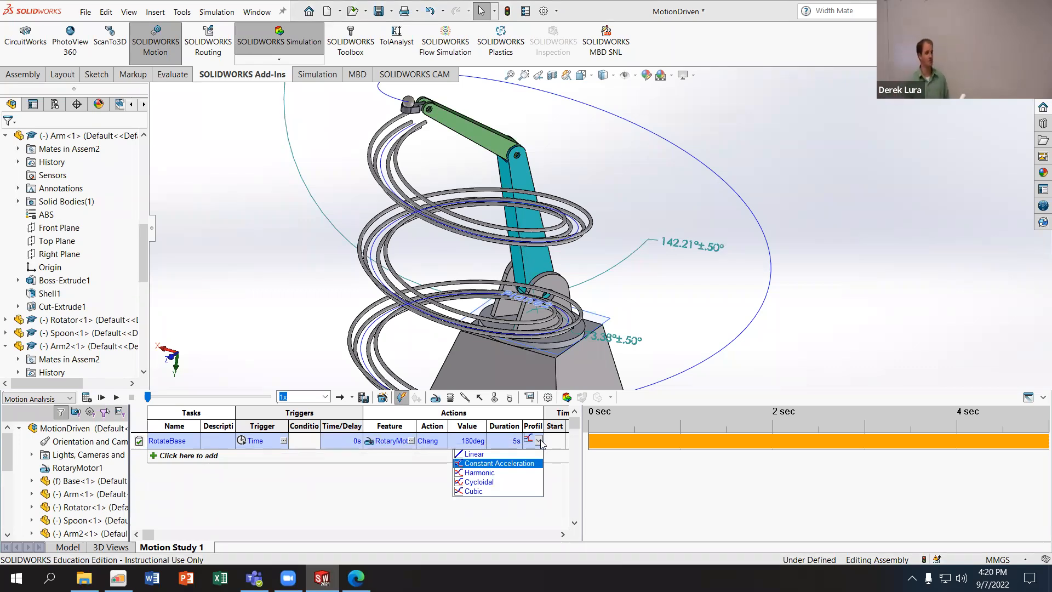
pyautogui.click(541, 443)
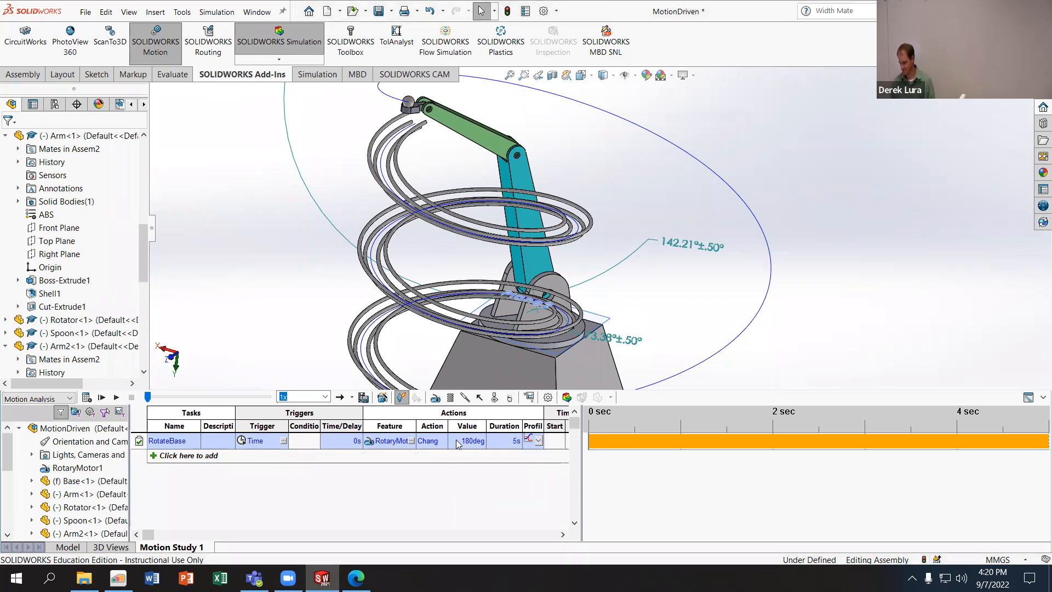
# - Calculate the motion study, check the motor in the timeline view, and recalculate from the event-based view
pyautogui.click(84, 396)
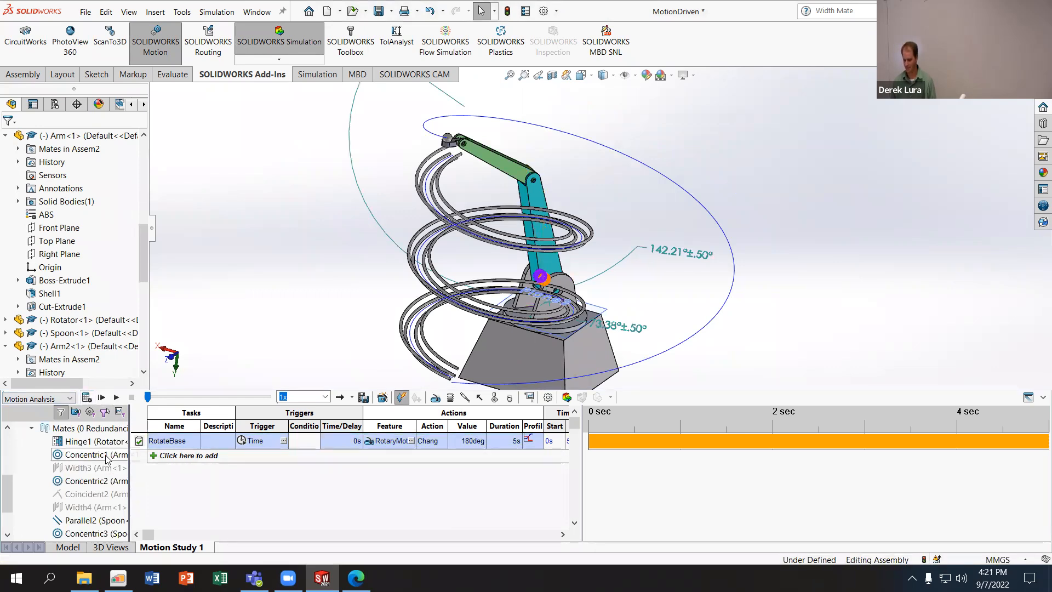
pyautogui.click(1028, 398)
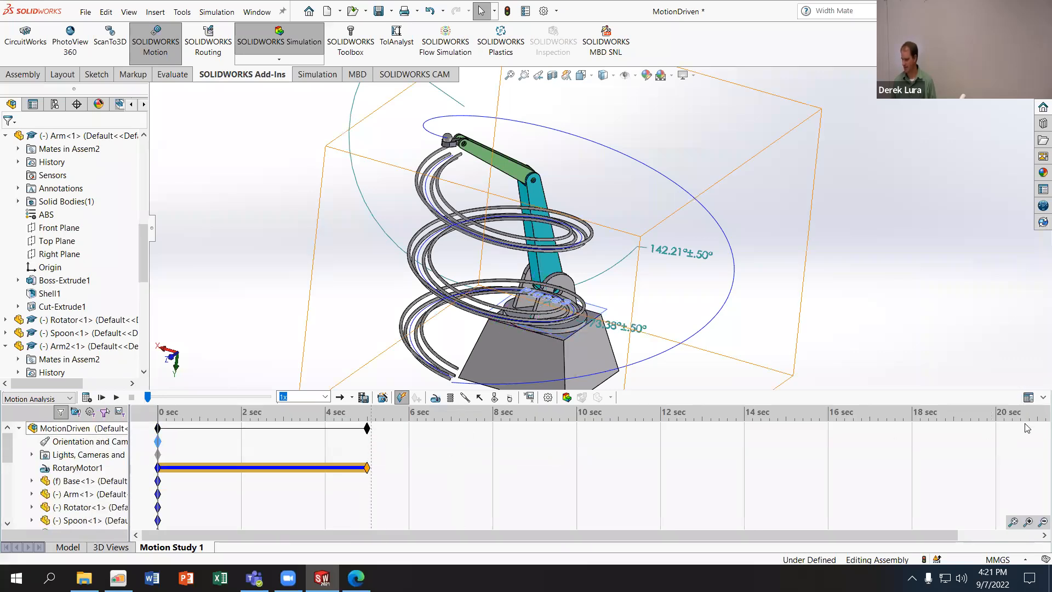
pyautogui.click(1028, 397)
pyautogui.click(86, 397)
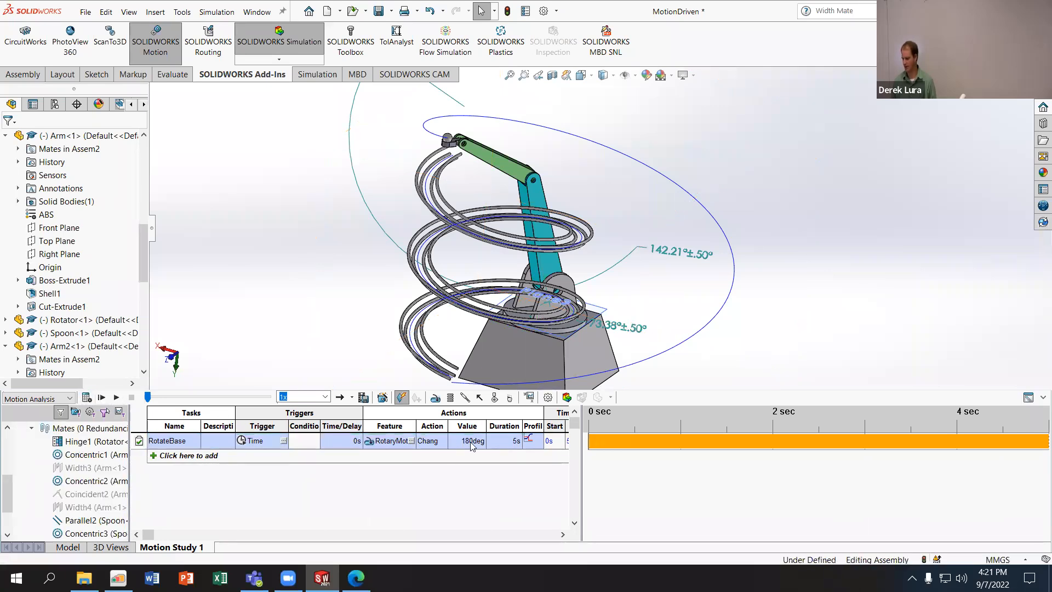
# - Set the RotateBase task's value to -180 deg and recalculate the motion study
pyautogui.click(452, 438)
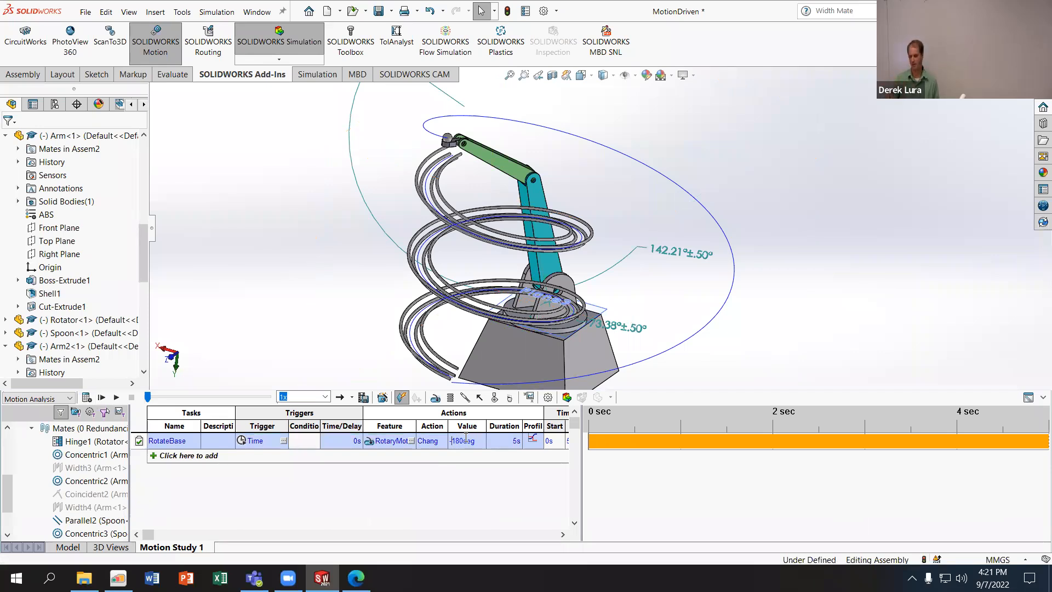
pyautogui.click(86, 398)
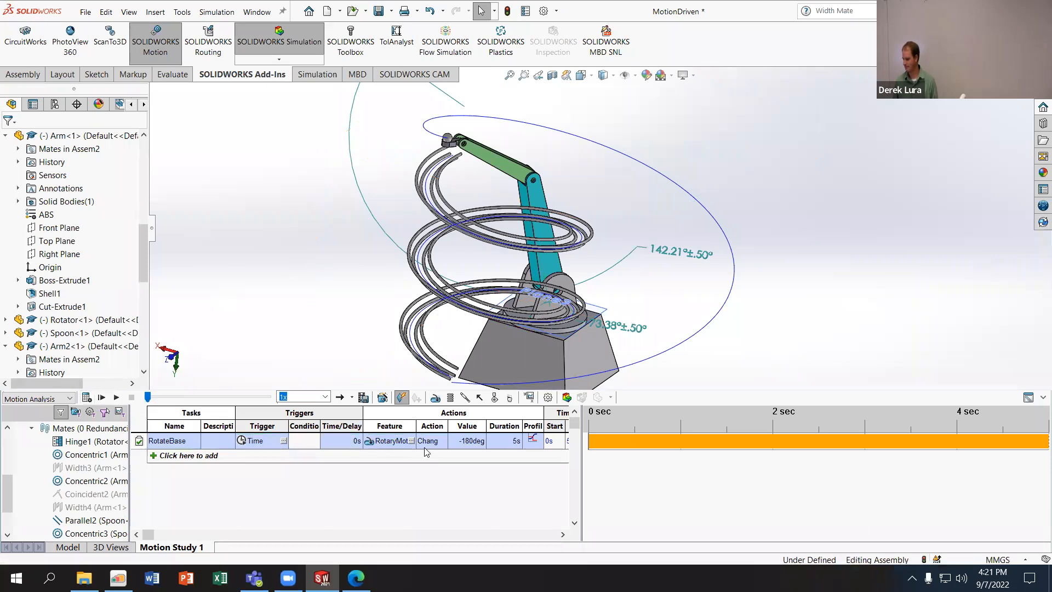
# - Set the RotateBase task's value to 10 deg and recalculate the motion study
pyautogui.click(464, 535)
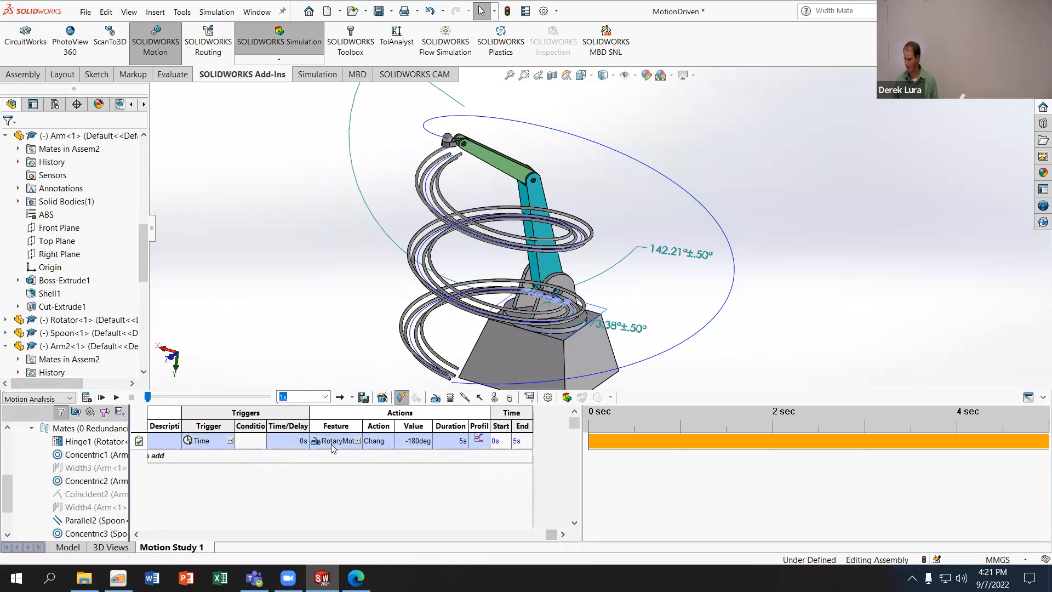
pyautogui.click(407, 441)
pyautogui.write('10')
pyautogui.press('Tab')
pyautogui.click(86, 399)
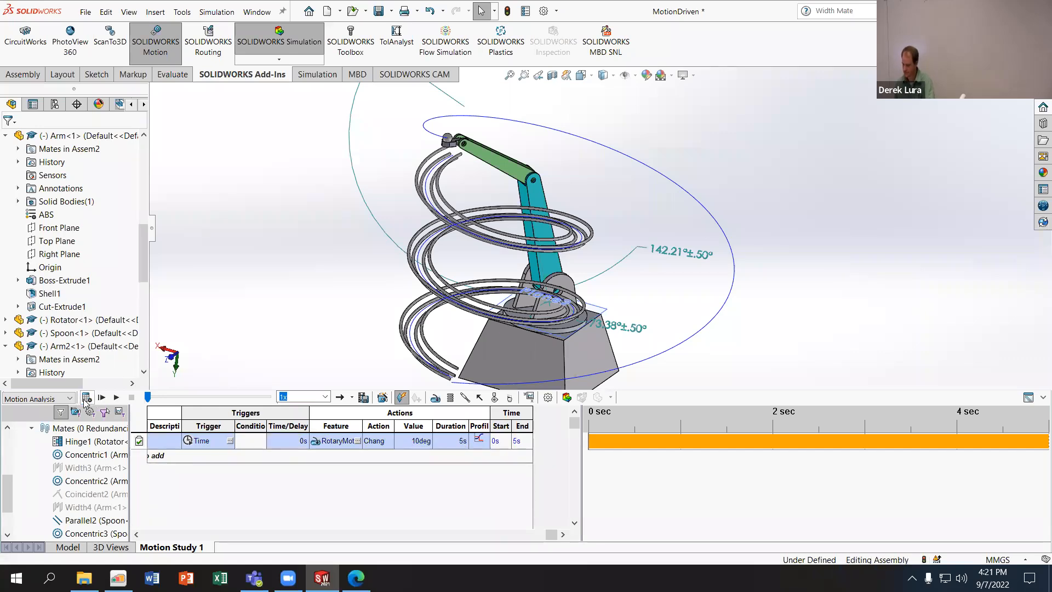
# - Reverse the RotateBase rotation by setting its value to -10 deg, and recalculate the study
pyautogui.click(402, 440)
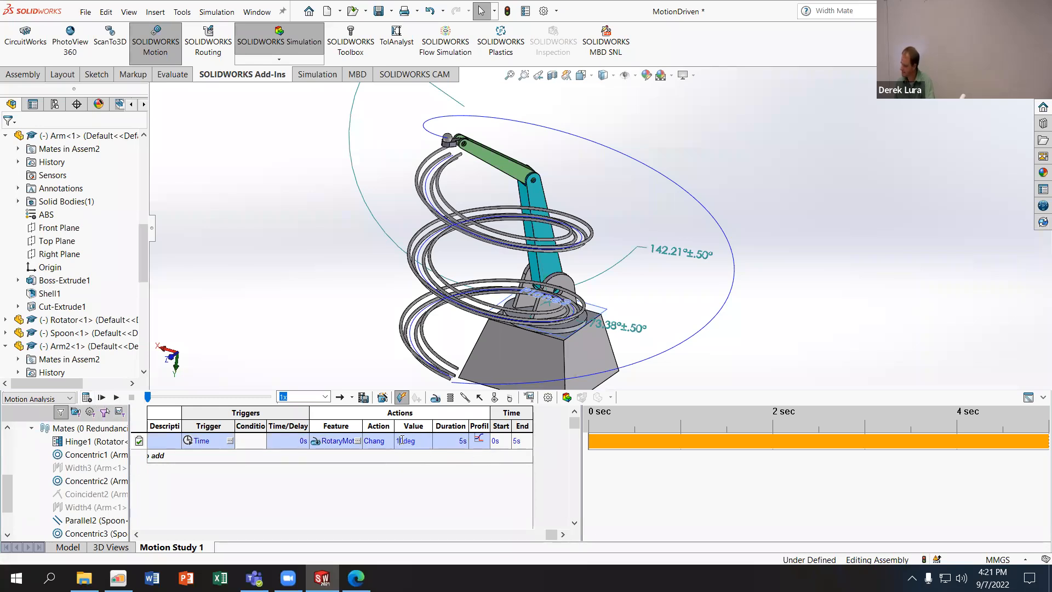
pyautogui.write('-')
pyautogui.click(86, 398)
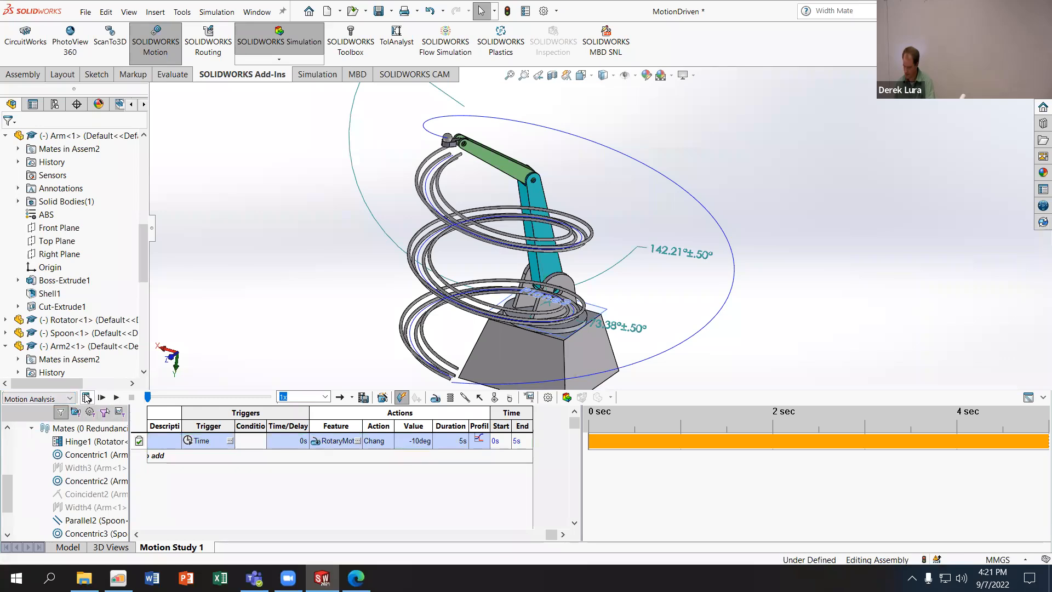
# - Delete the LimitAngle2 mate between the rotator and the arm from the assembly model
pyautogui.scroll(-2, 115, 484)
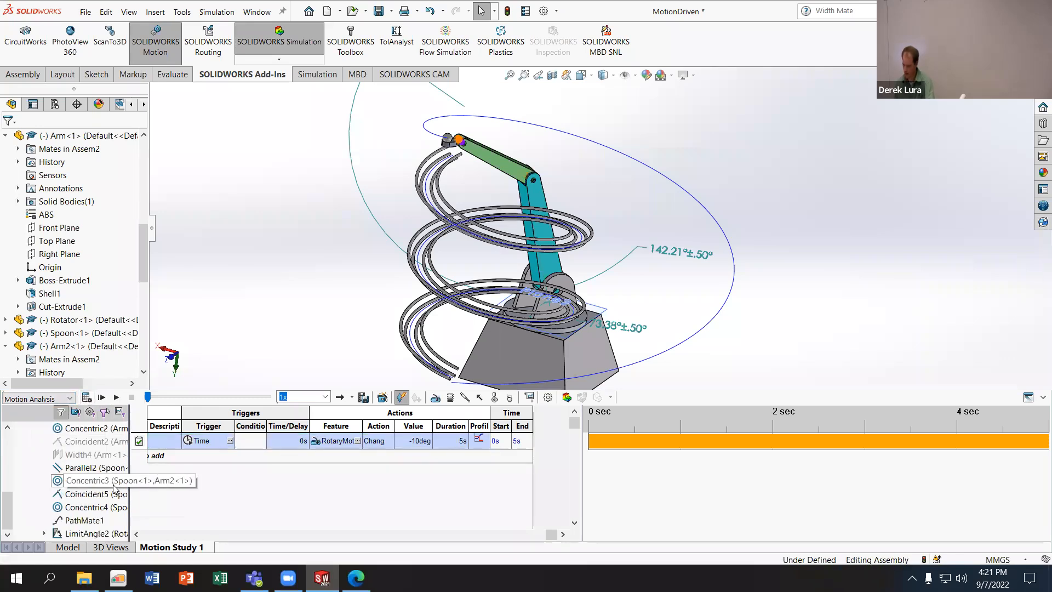
pyautogui.rightClick(87, 525)
pyautogui.click(80, 534)
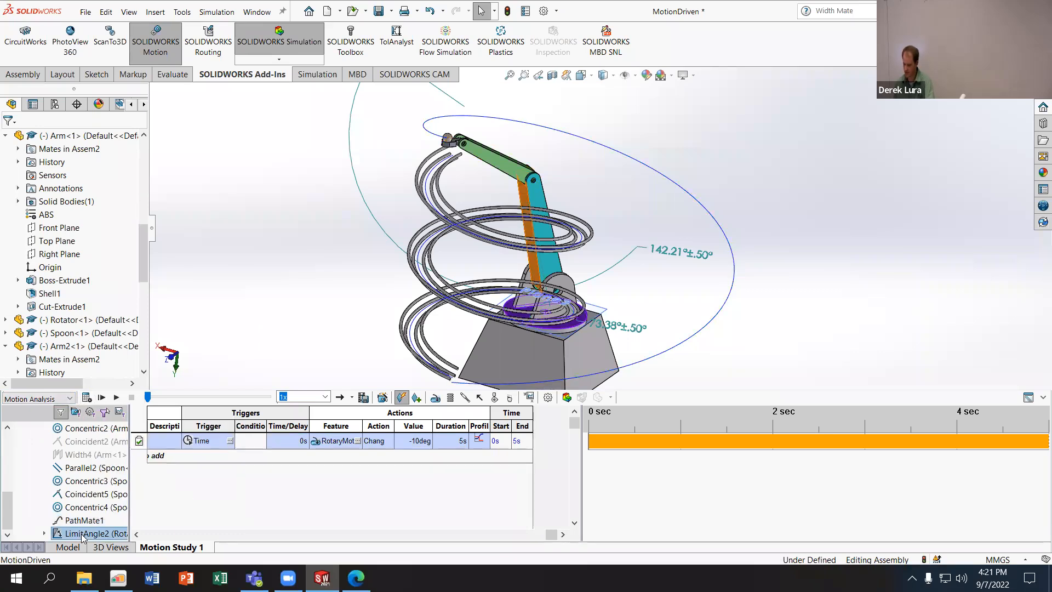
pyautogui.rightClick(84, 534)
pyautogui.click(120, 431)
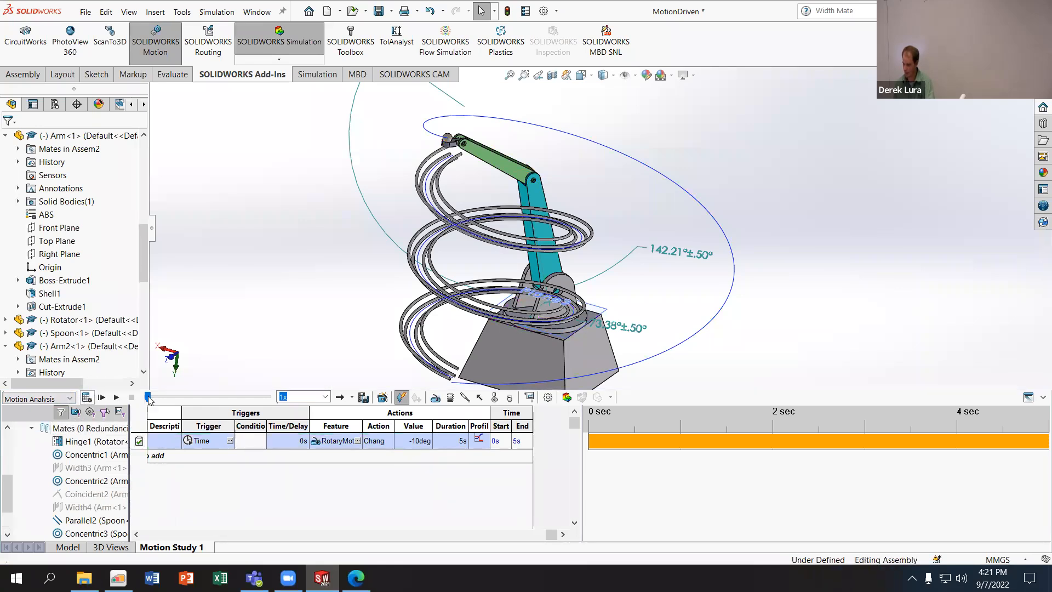
pyautogui.click(67, 547)
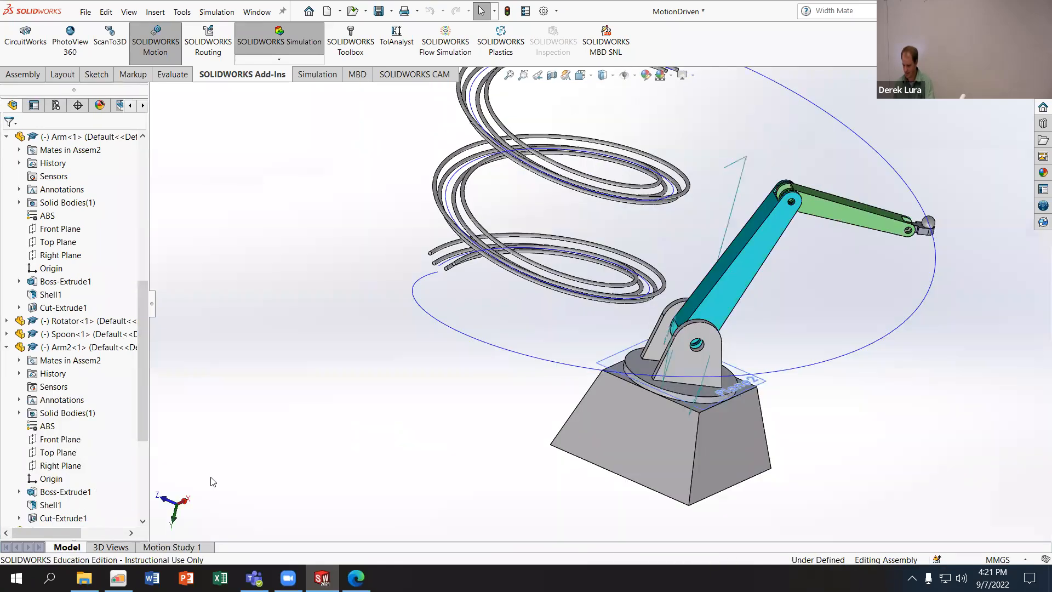
pyautogui.scroll(-5, 141, 427)
pyautogui.rightClick(97, 518)
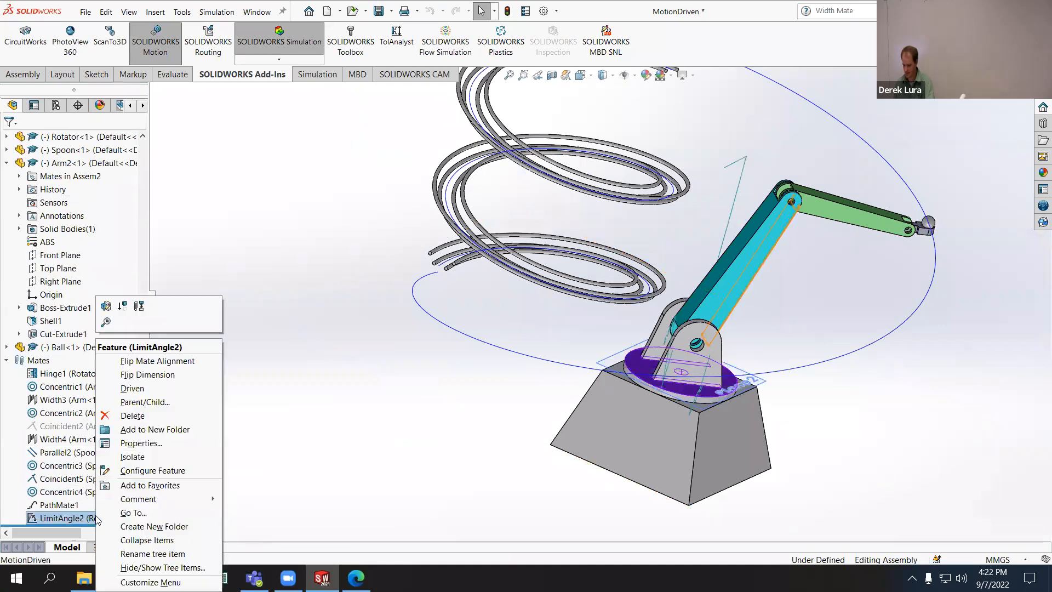
pyautogui.click(132, 416)
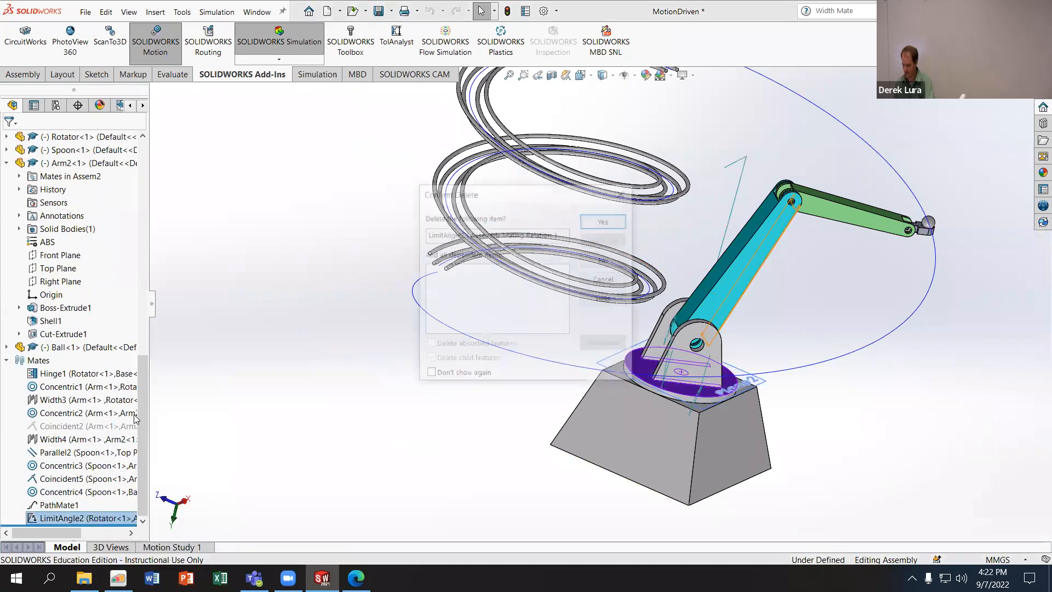
pyautogui.click(598, 221)
# - Unsuppress the Coincident2 mate between the two arm links and try moving the arm in the model
pyautogui.click(34, 441)
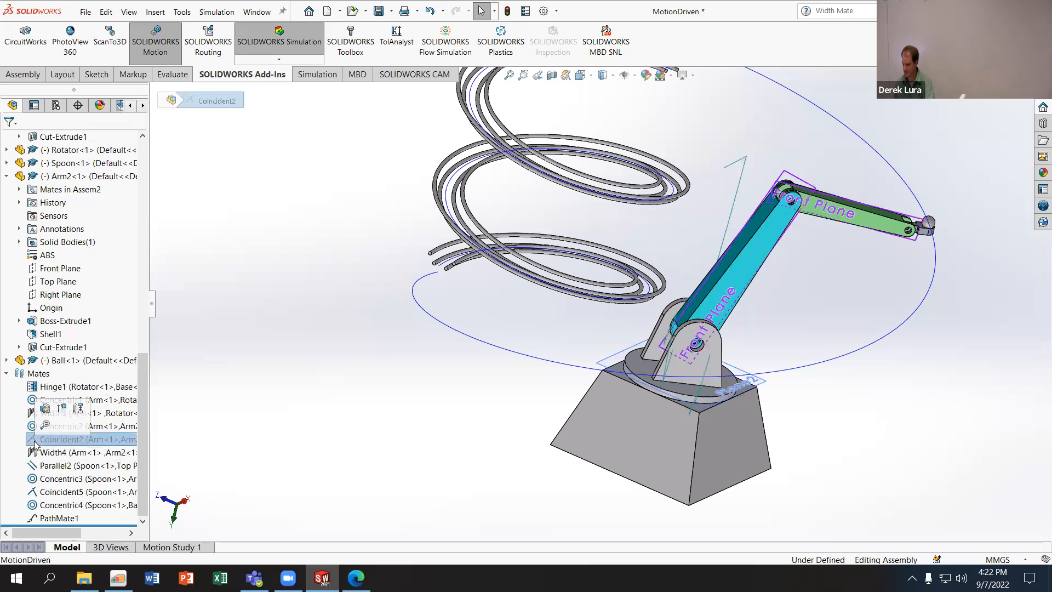
pyautogui.click(64, 407)
pyautogui.moveTo(688, 323); pyautogui.dragTo(778, 181)
# - Return to Motion Study 1, play back the motion and stop it partway
pyautogui.click(167, 547)
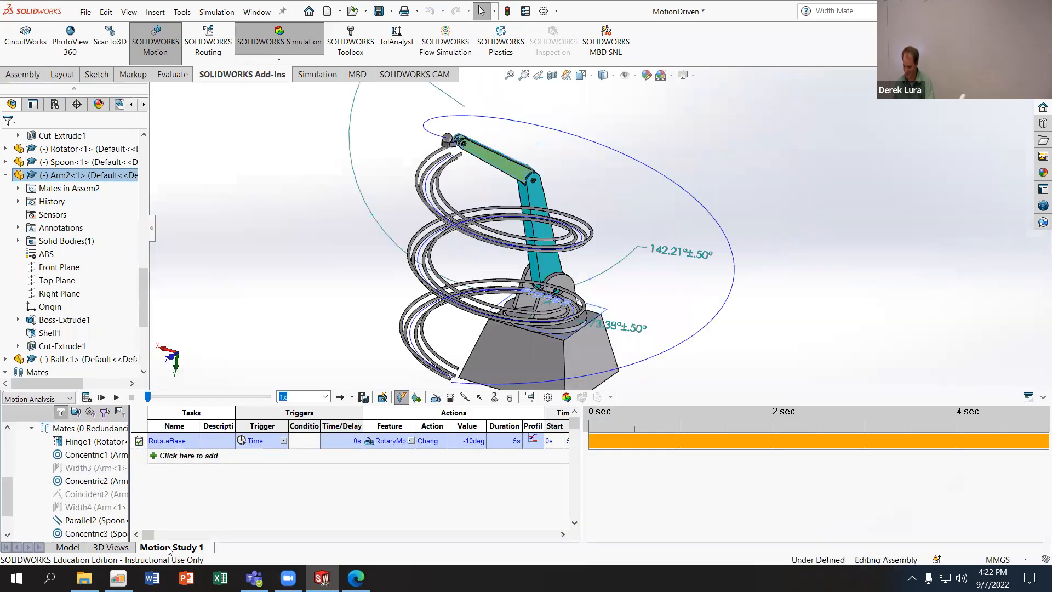
pyautogui.scroll(-1, 99, 501)
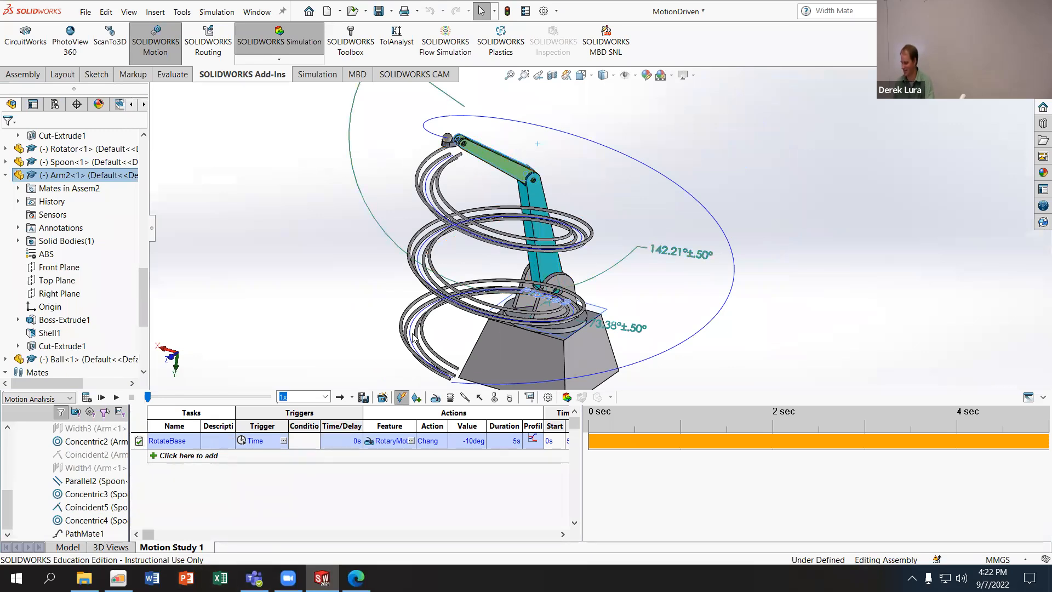
pyautogui.click(116, 398)
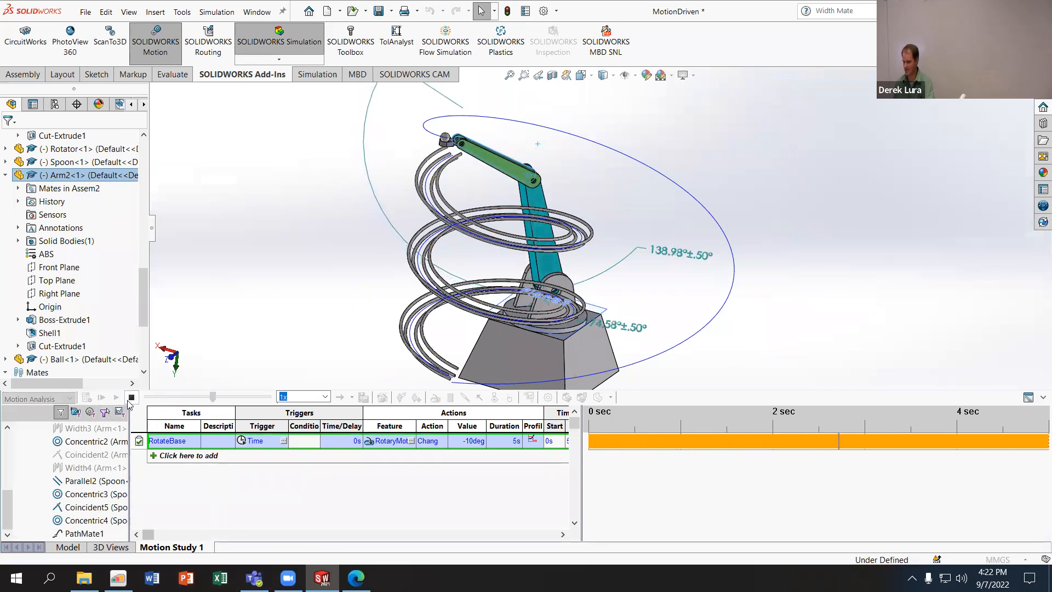
pyautogui.click(132, 397)
# - Set the RotateBase task's value to -180 deg and recalculate the motion study
pyautogui.click(468, 442)
pyautogui.press('BackSpace')
pyautogui.write('-180')
pyautogui.press('Return')
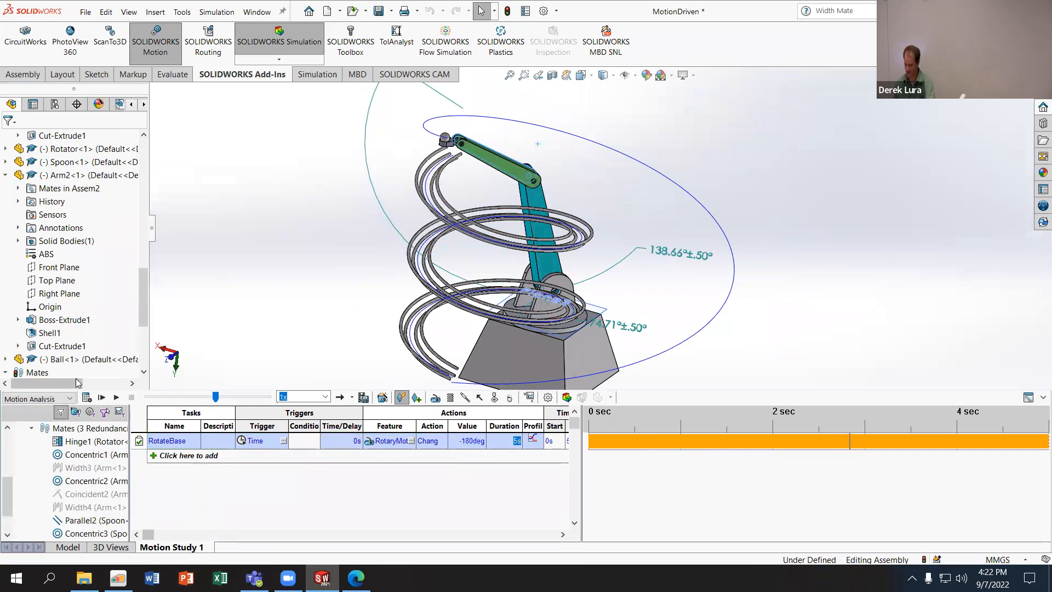
pyautogui.click(85, 397)
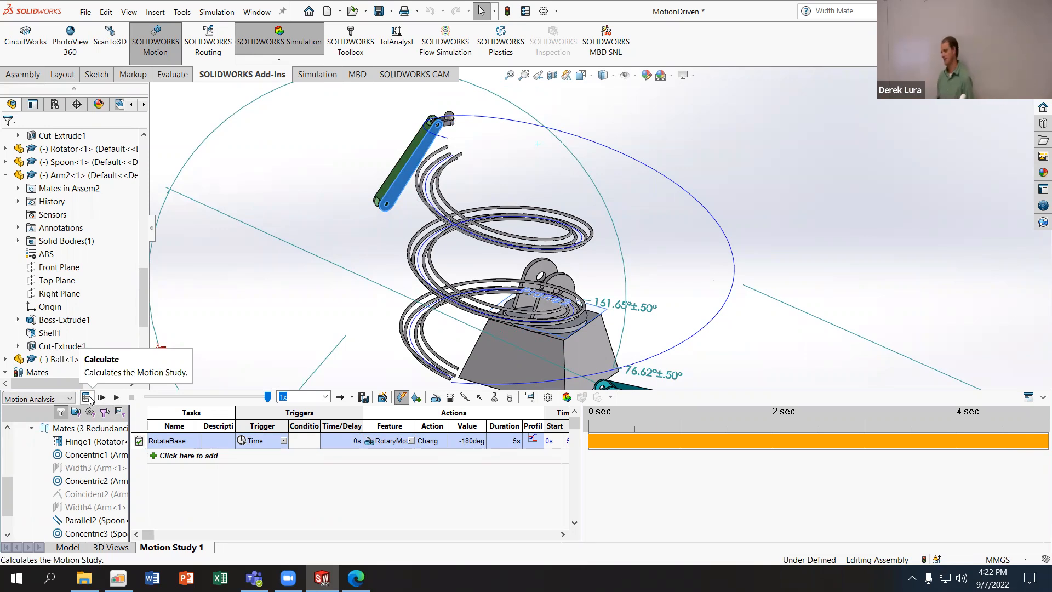
# - Add a second task to the motion study and make the RotateBase task its trigger
pyautogui.scroll(5, 59, 461)
pyautogui.click(63, 467)
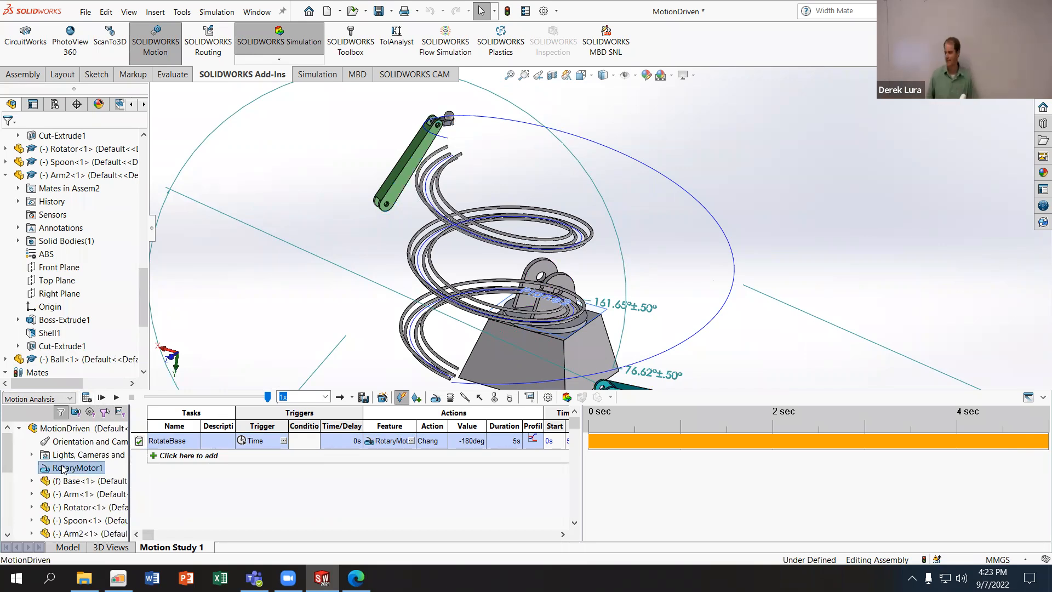
pyautogui.click(197, 457)
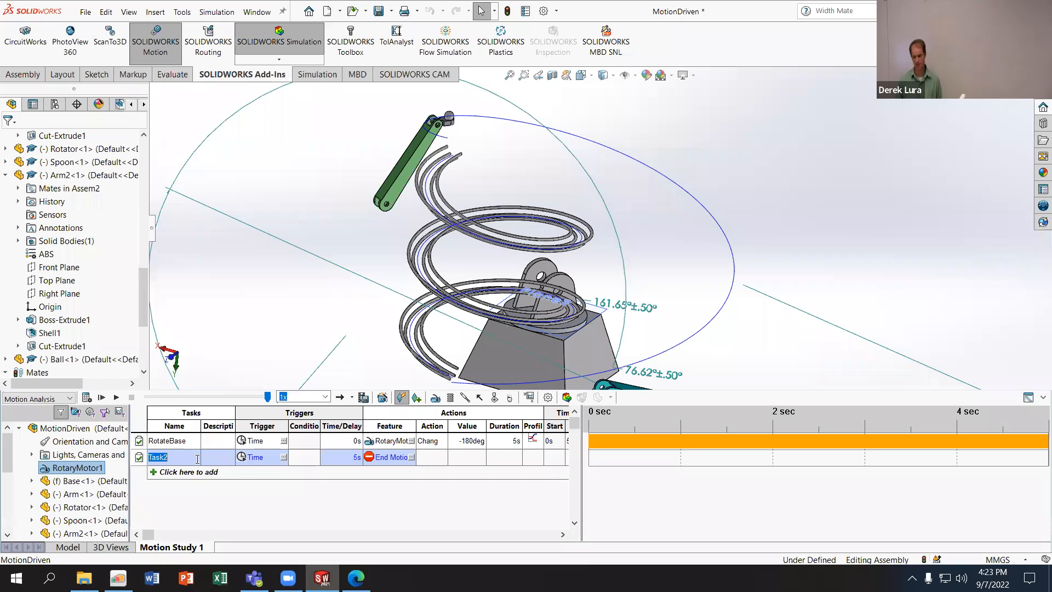
pyautogui.click(283, 457)
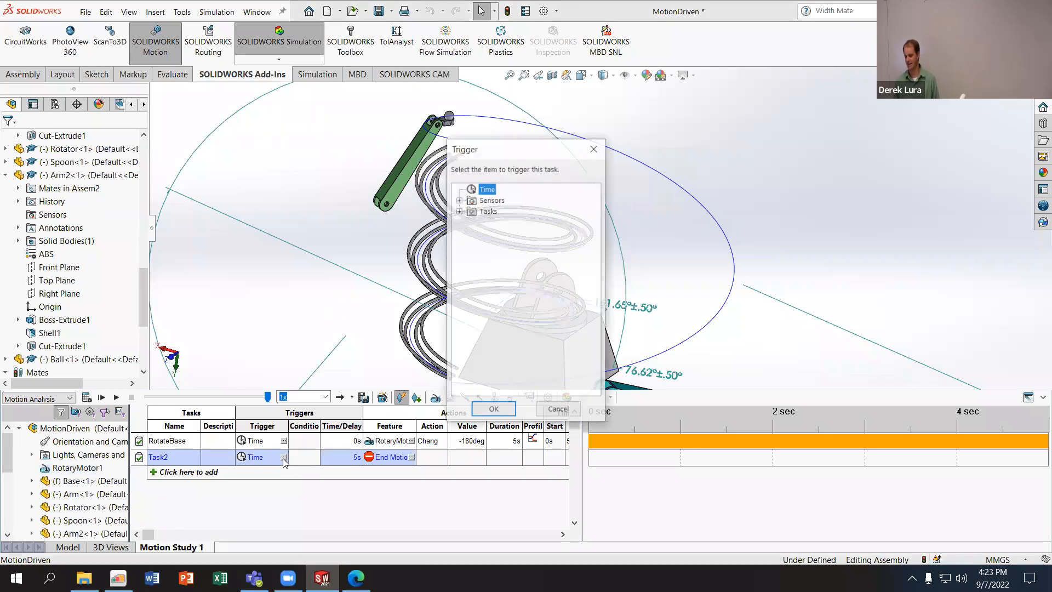
pyautogui.click(460, 211)
pyautogui.click(502, 222)
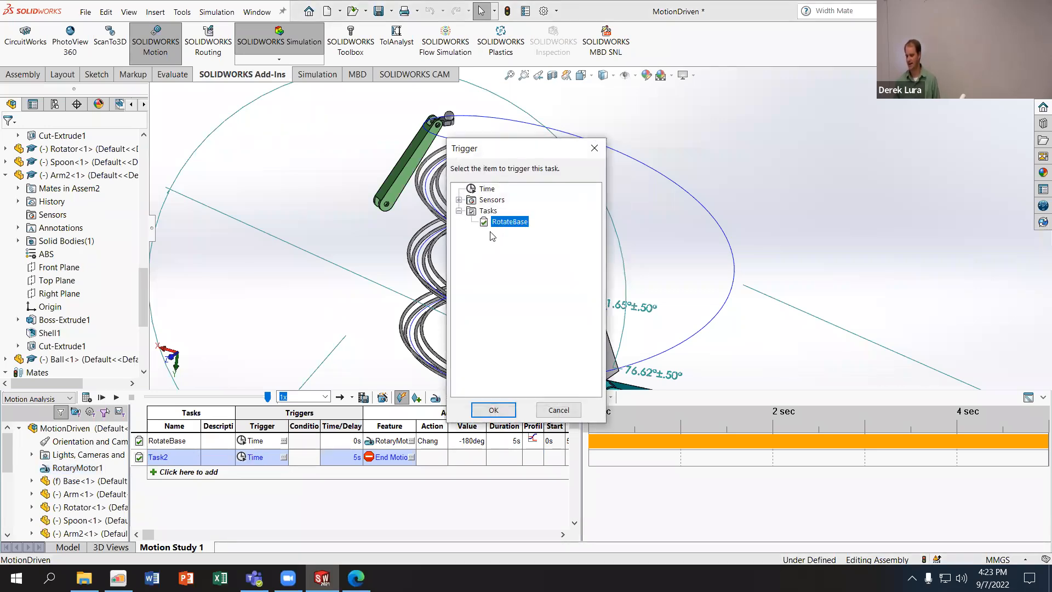
pyautogui.click(493, 409)
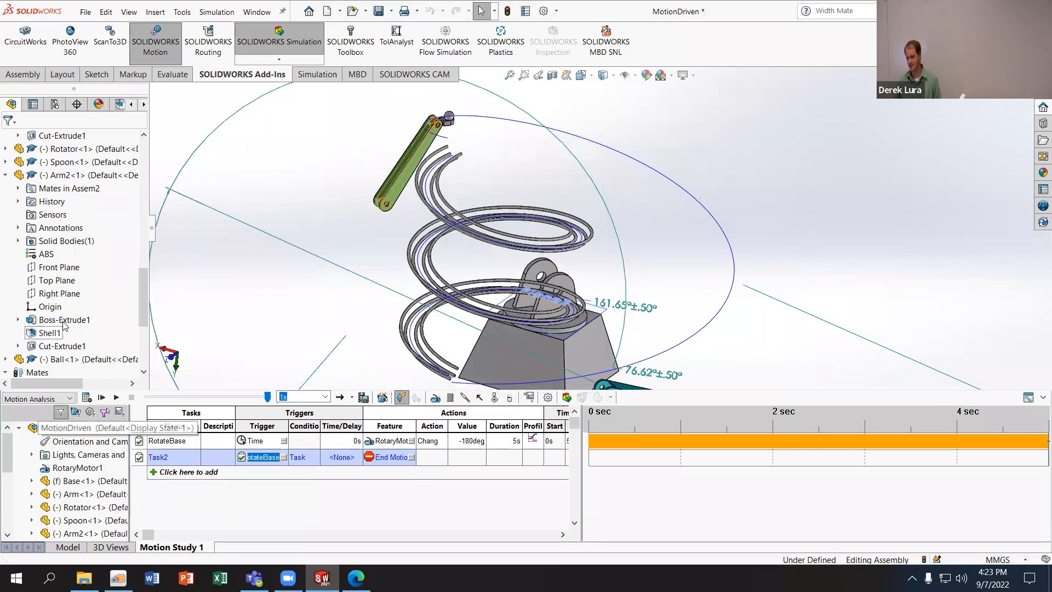
# - Start adding a sensor to the assembly, rebuilding the document when asked, and set the sensor type to Proximity
pyautogui.moveTo(141, 297); pyautogui.dragTo(137, 145)
pyautogui.rightClick(30, 166)
pyautogui.click(55, 171)
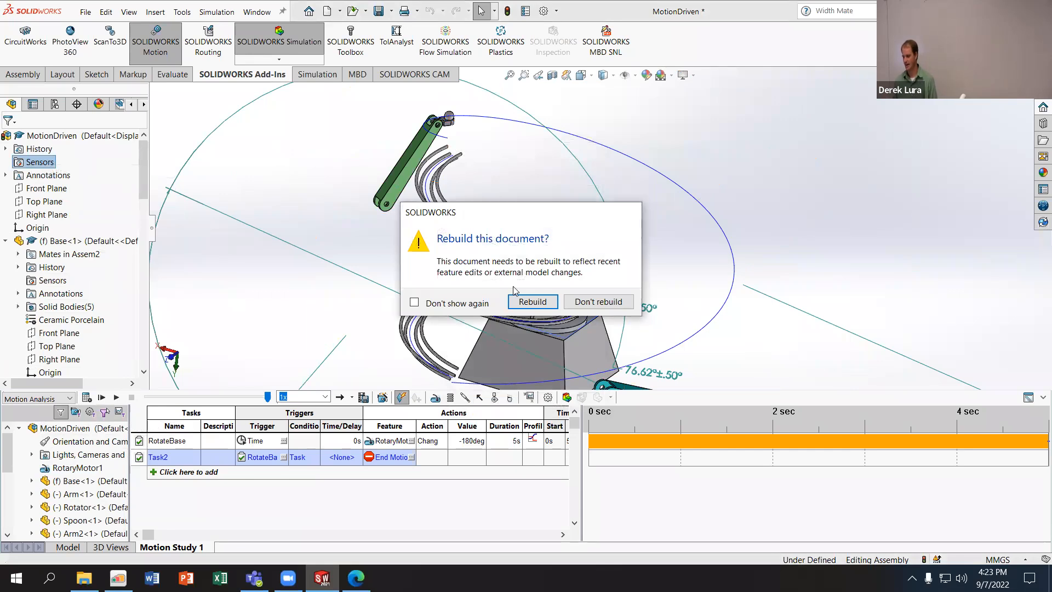
pyautogui.click(531, 302)
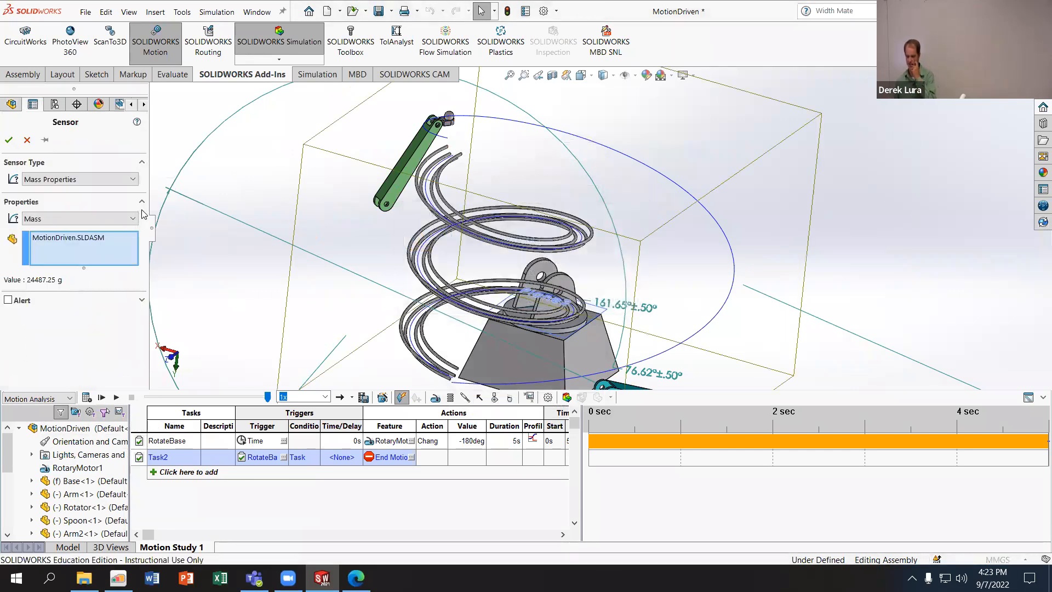
pyautogui.click(82, 179)
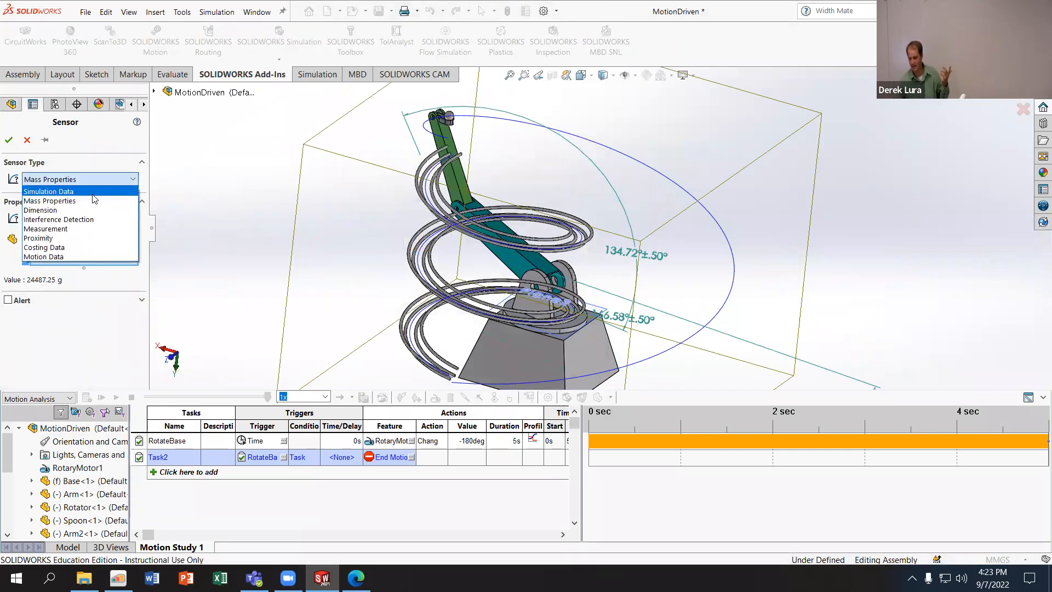
pyautogui.click(80, 237)
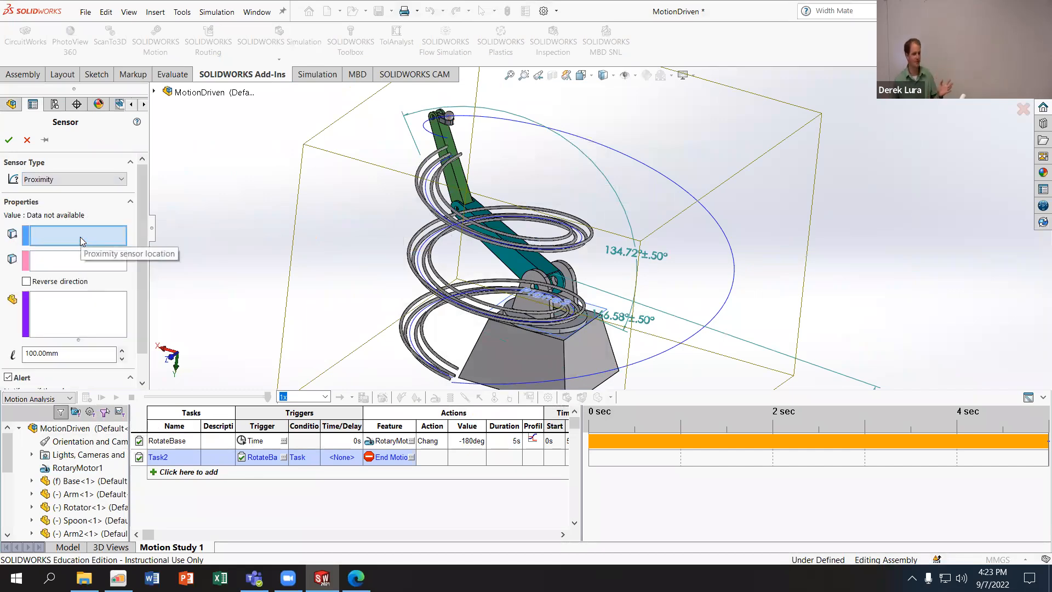
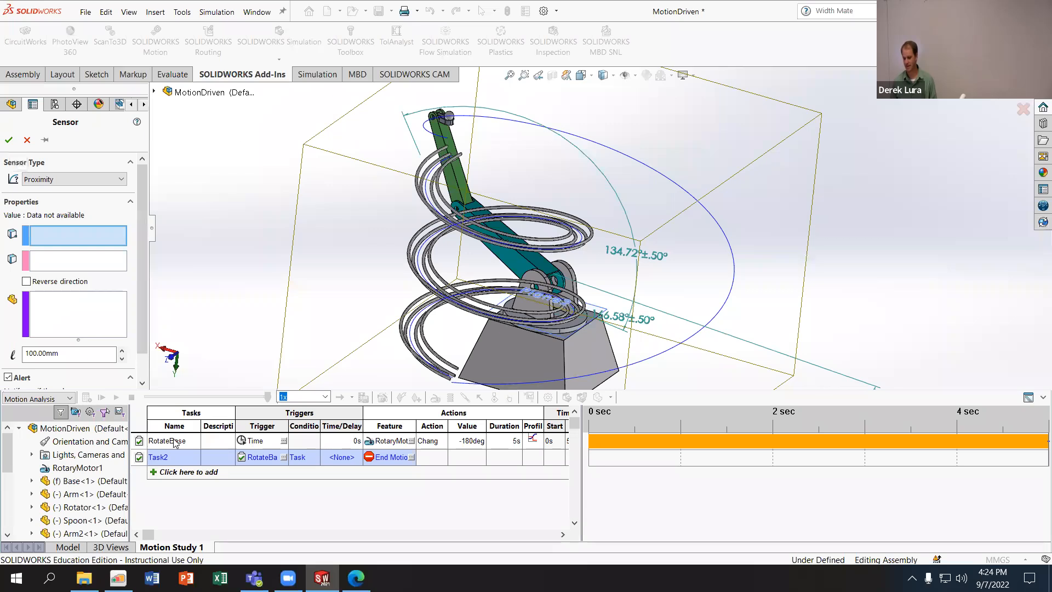
# - Cancel the proximity sensor definition and select the Base component
pyautogui.click(27, 140)
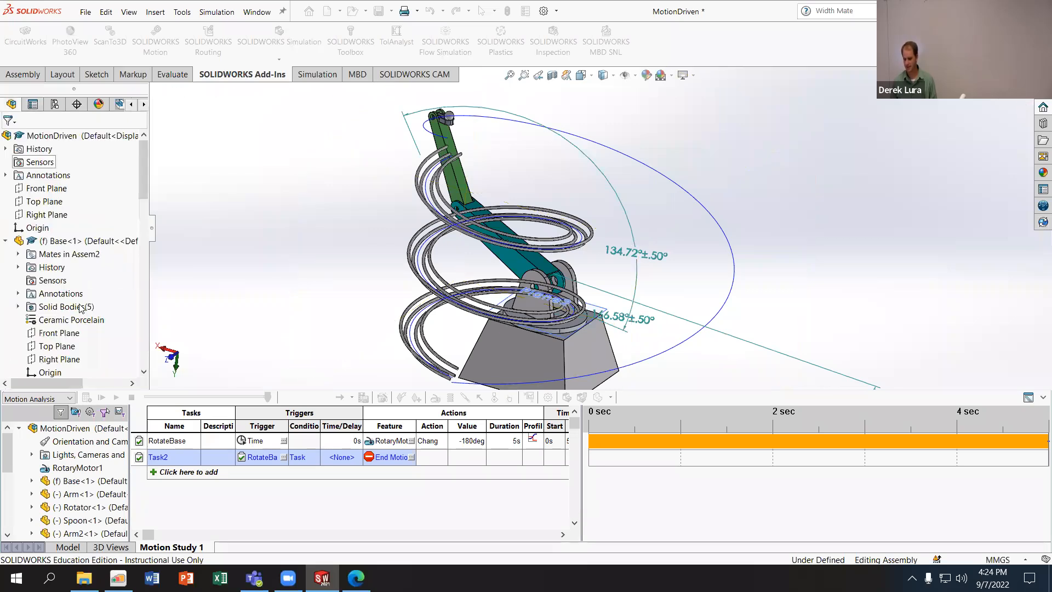
pyautogui.click(387, 326)
pyautogui.scroll(4, 577, 323)
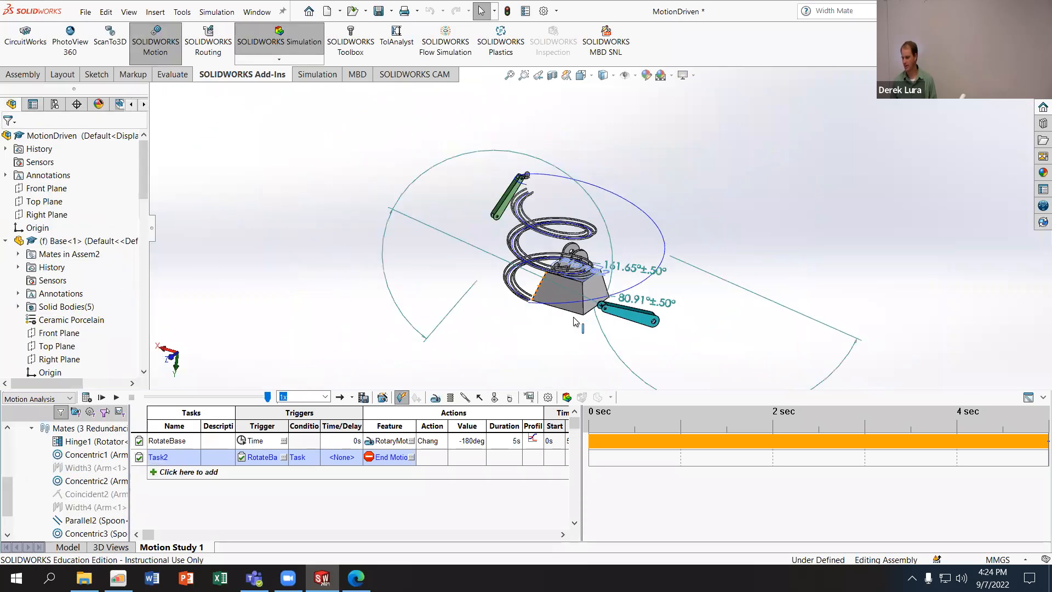
pyautogui.scroll(-4, 582, 324)
pyautogui.scroll(-1, 497, 192)
pyautogui.click(118, 244)
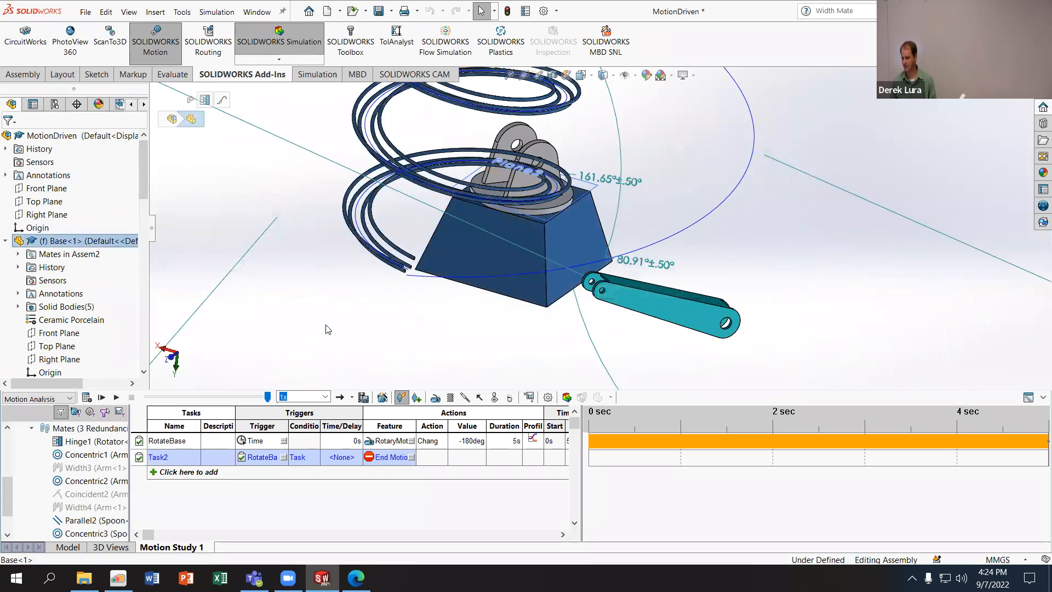
# - Start a rotary motor on the Rotator's round side face and set its motion type to Servo Motor
pyautogui.click(418, 398)
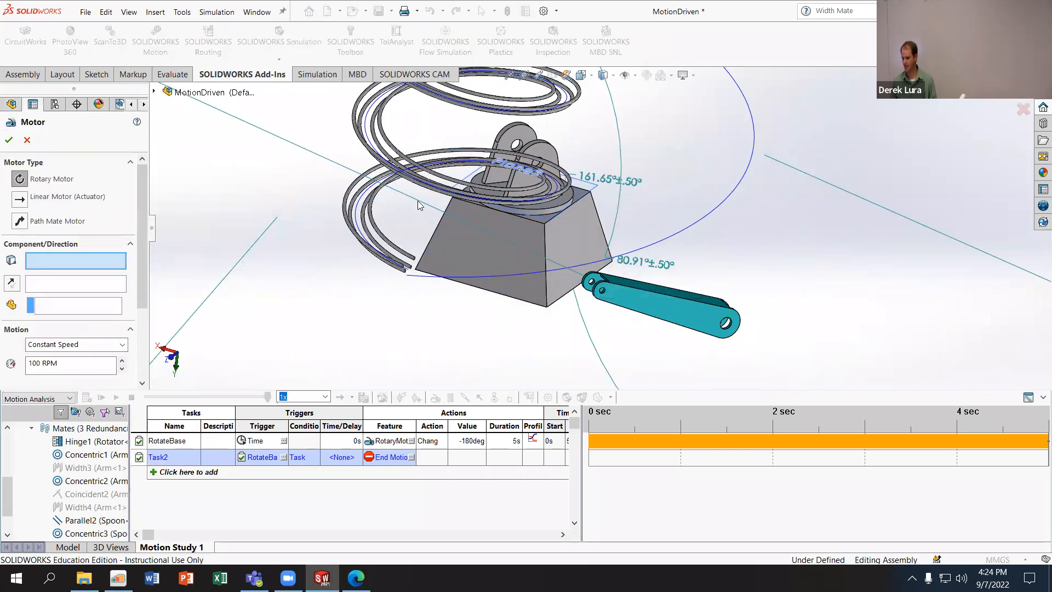
pyautogui.click(528, 215)
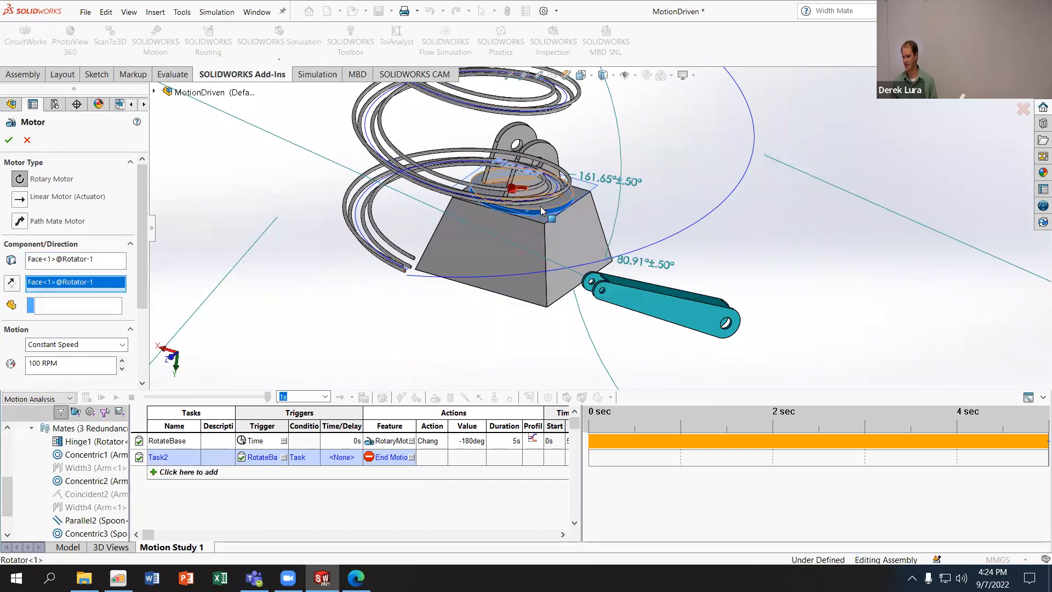
pyautogui.scroll(-5, 534, 222)
pyautogui.scroll(10, 539, 229)
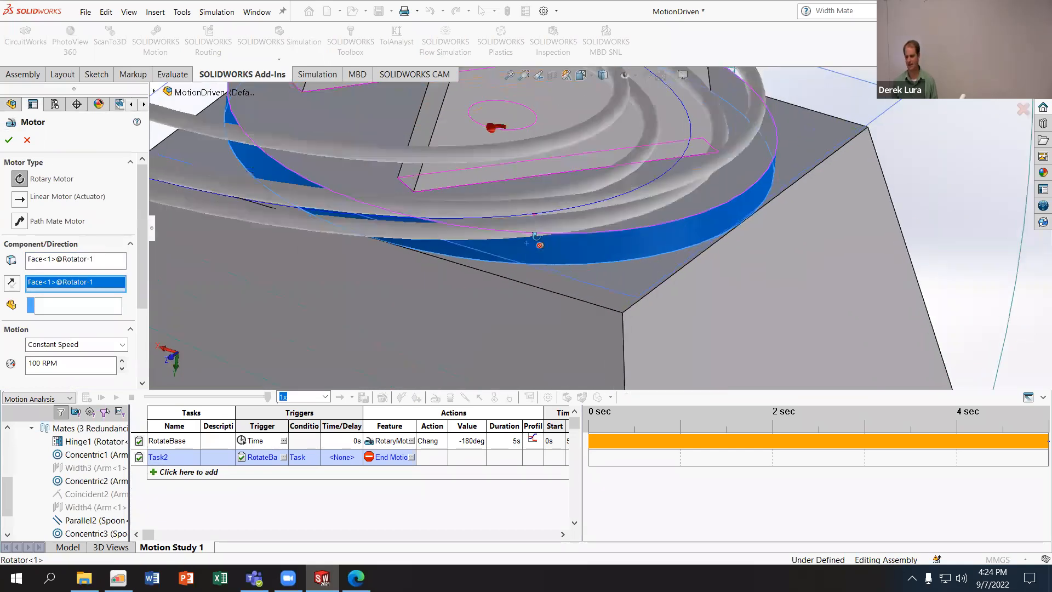
pyautogui.moveTo(567, 166); pyautogui.dragTo(483, 164, button='middle')
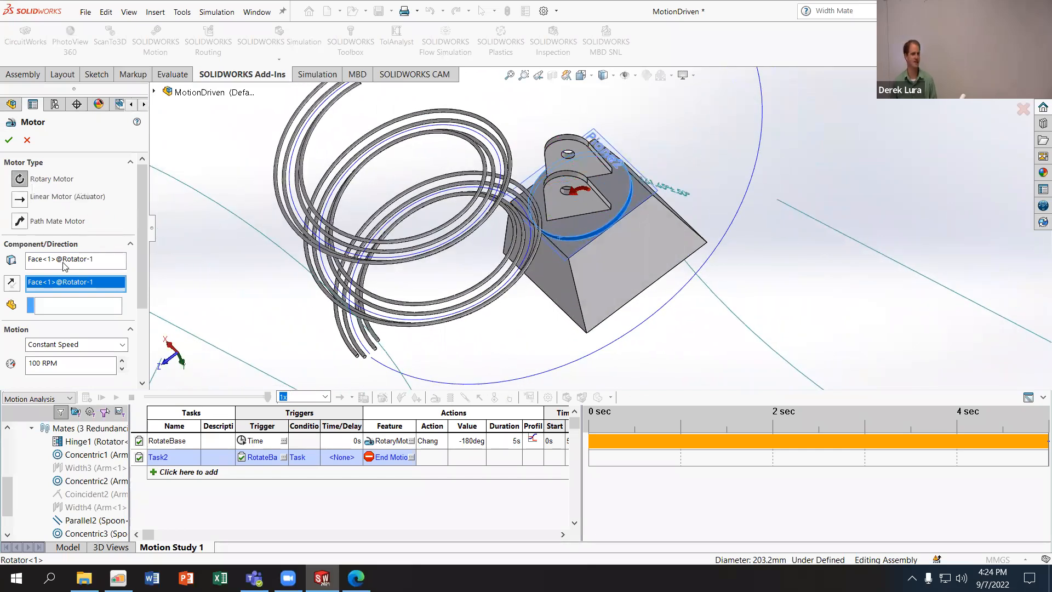
pyautogui.moveTo(144, 252); pyautogui.dragTo(144, 327)
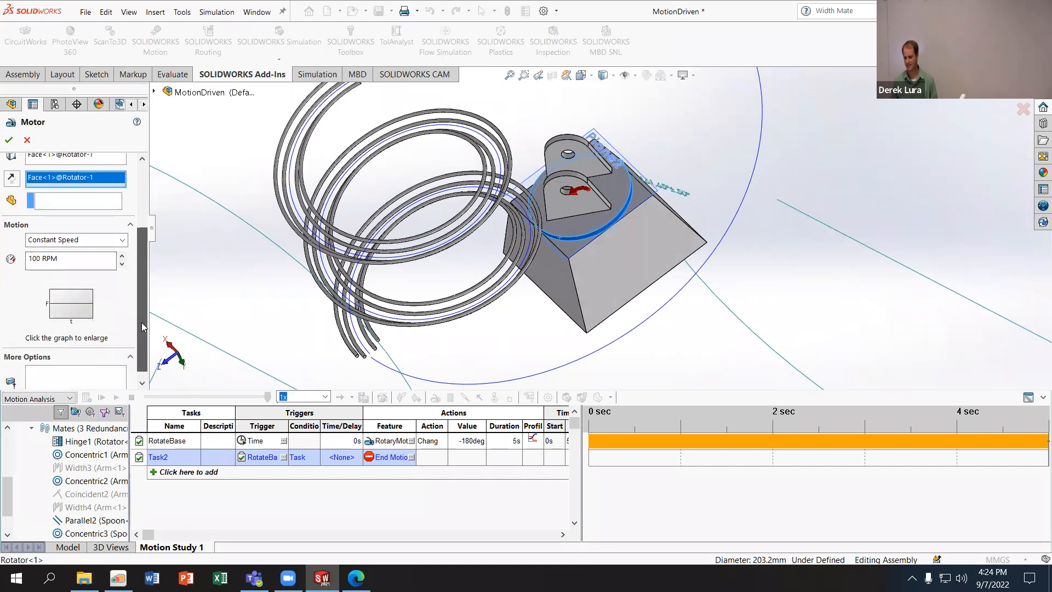
pyautogui.click(71, 232)
pyautogui.click(88, 310)
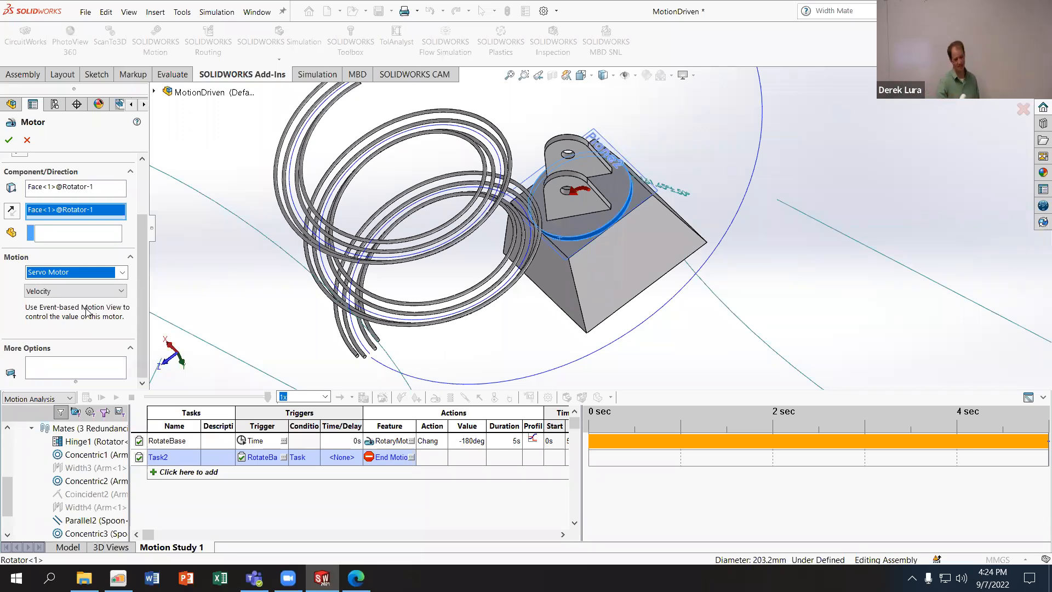
# - Show the servo motor's control options of Displacement, Velocity and Acceleration, and discard the motor
pyautogui.click(120, 273)
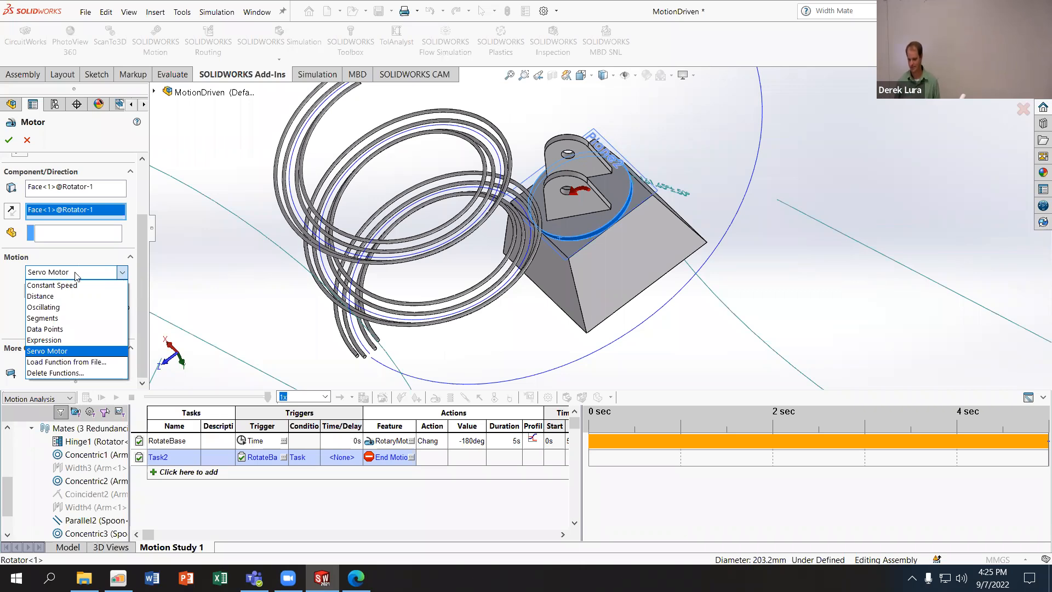
pyautogui.click(72, 351)
pyautogui.click(99, 293)
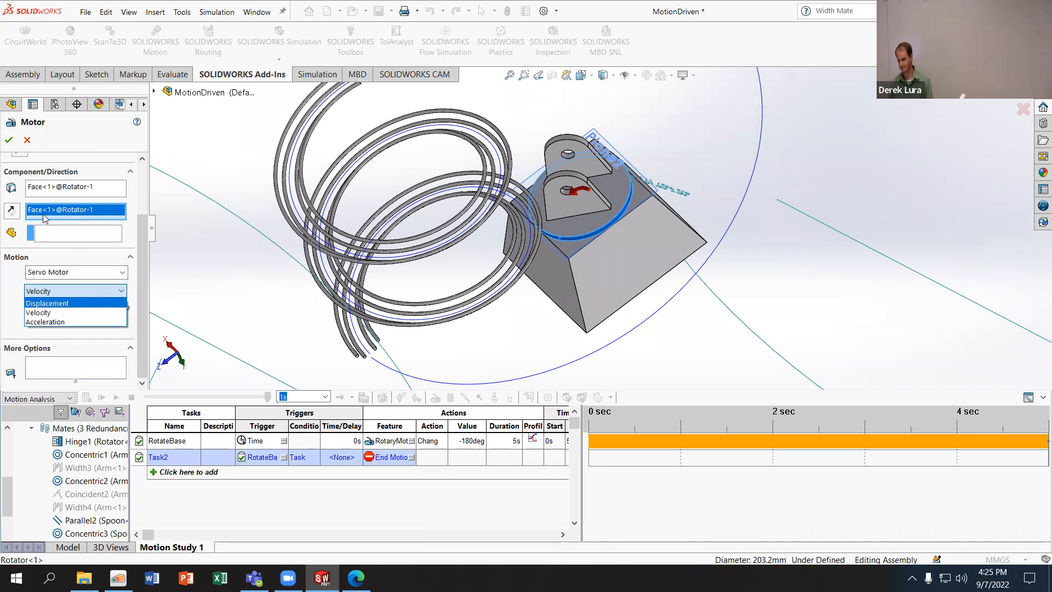
pyautogui.click(25, 141)
pyautogui.click(25, 141)
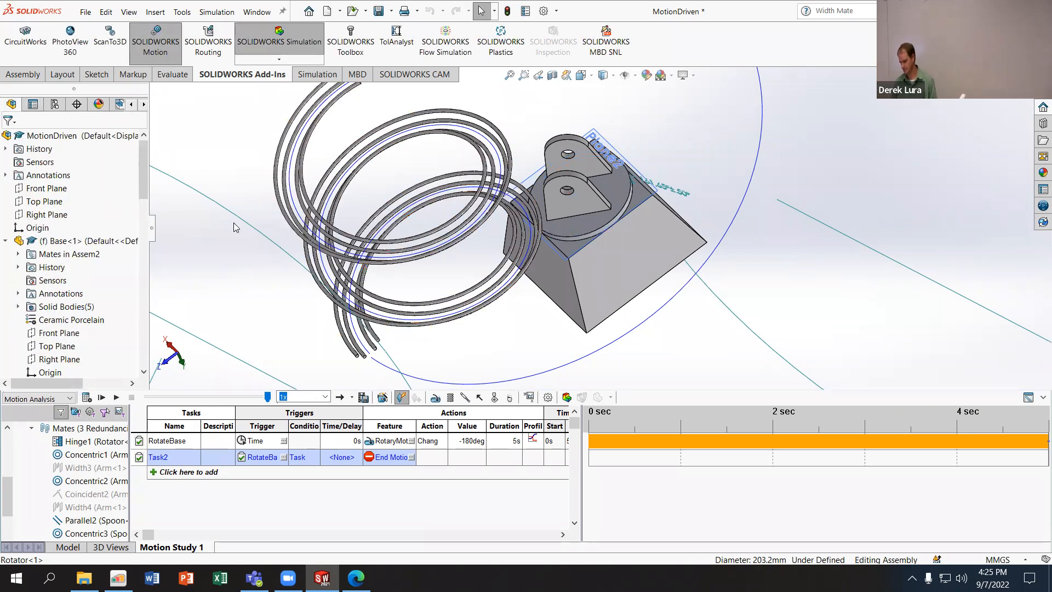
# - Return from the motion study to the assembly model and examine the arm and its mates
pyautogui.moveTo(235, 233); pyautogui.dragTo(257, 203, button='middle')
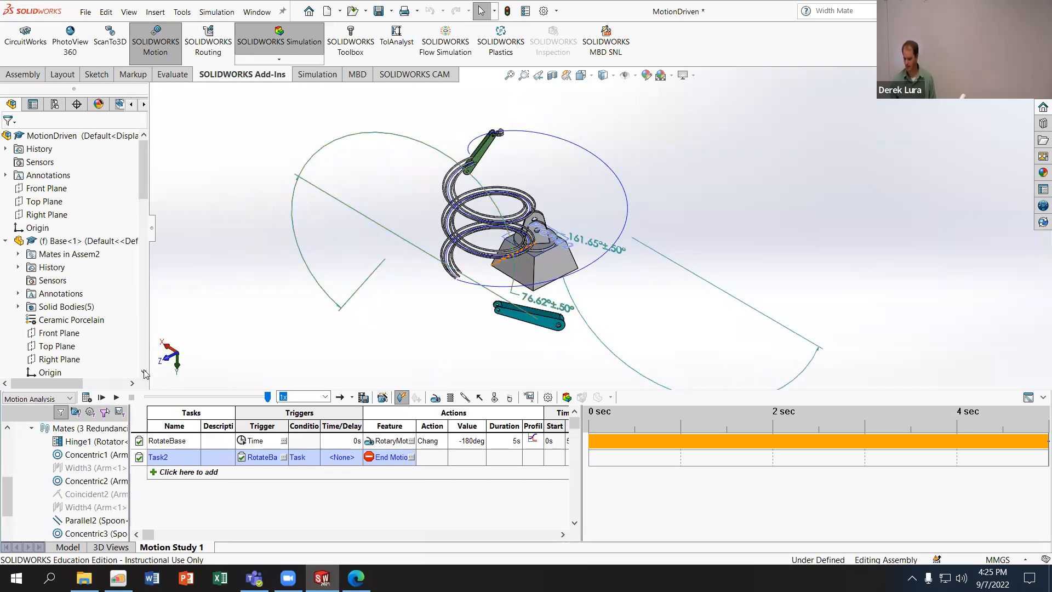
pyautogui.click(66, 546)
pyautogui.scroll(-10, 94, 497)
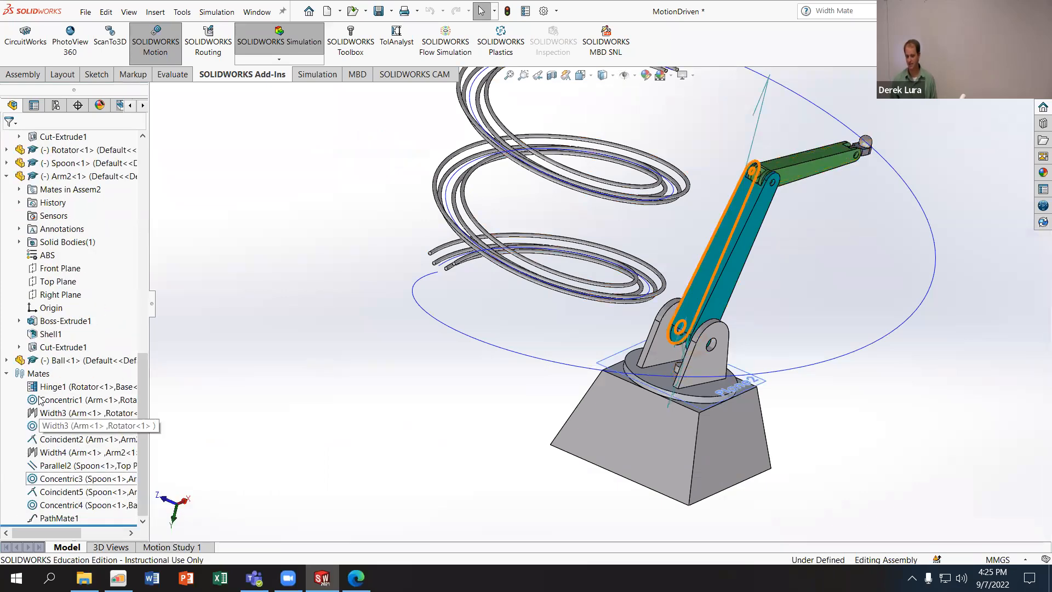
pyautogui.moveTo(560, 285); pyautogui.dragTo(571, 239, button='middle')
pyautogui.scroll(3, 717, 170)
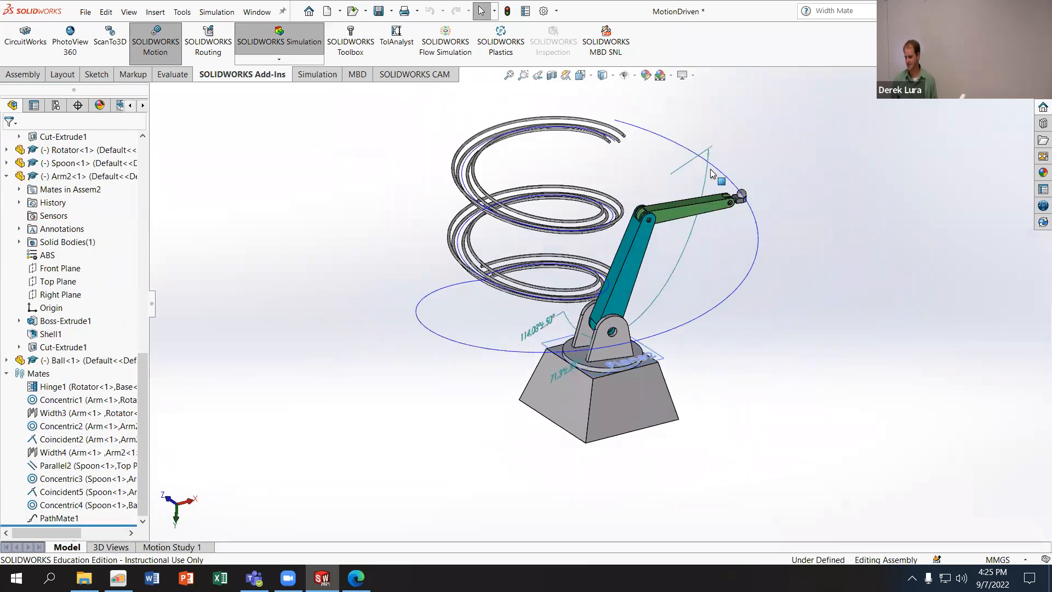
pyautogui.moveTo(704, 186); pyautogui.dragTo(695, 194, button='middle')
# - Create a second motion study in the assembly and dismiss the path mate warning
pyautogui.rightClick(175, 547)
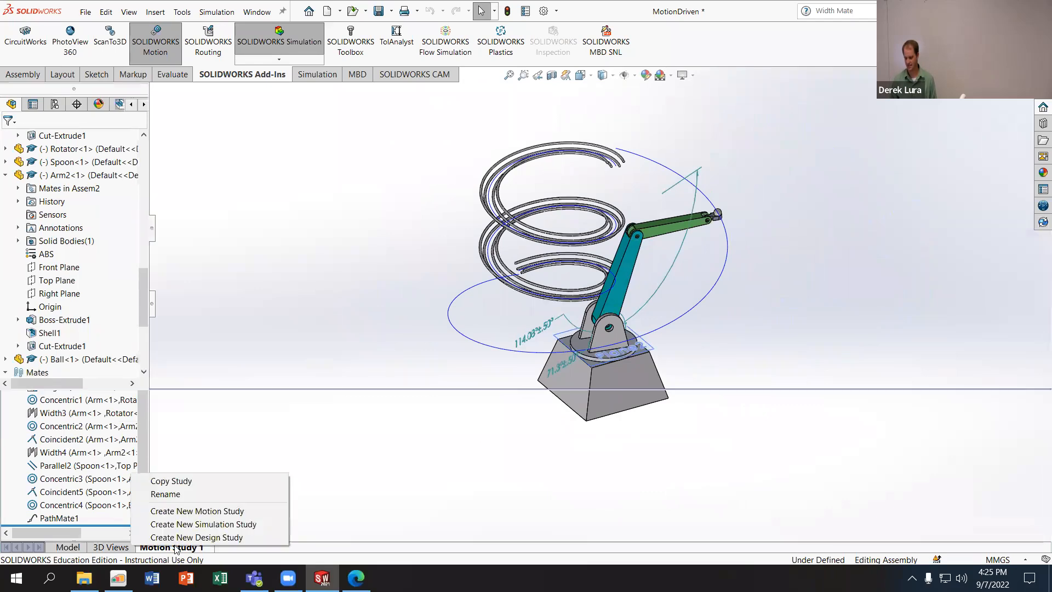
pyautogui.click(207, 515)
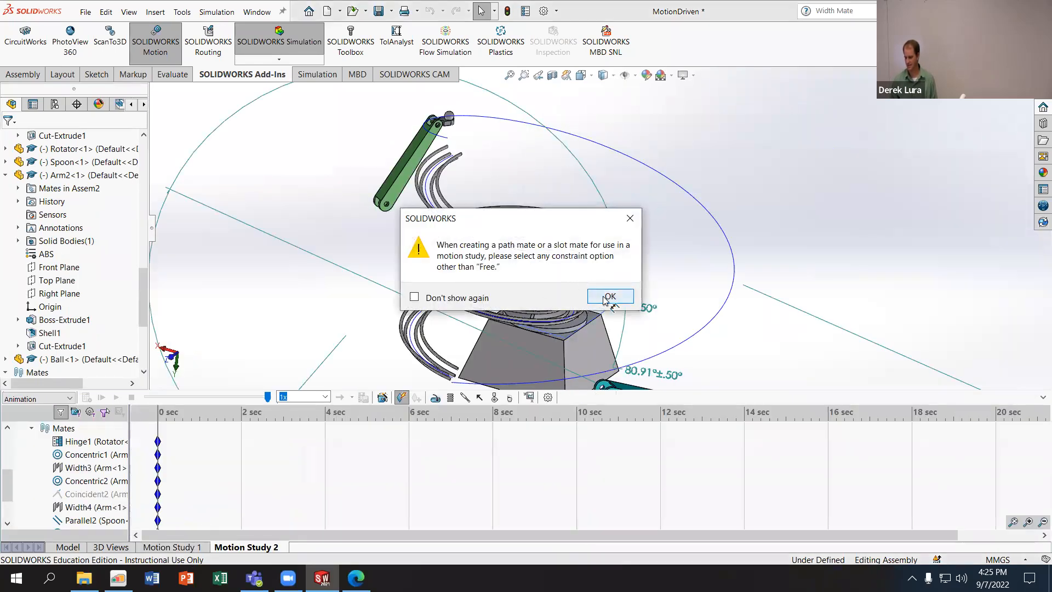
pyautogui.click(609, 297)
# - Compare the arm's pose in Motion Study 1 and Motion Study 2, dismissing the path mate warning each time
pyautogui.click(181, 551)
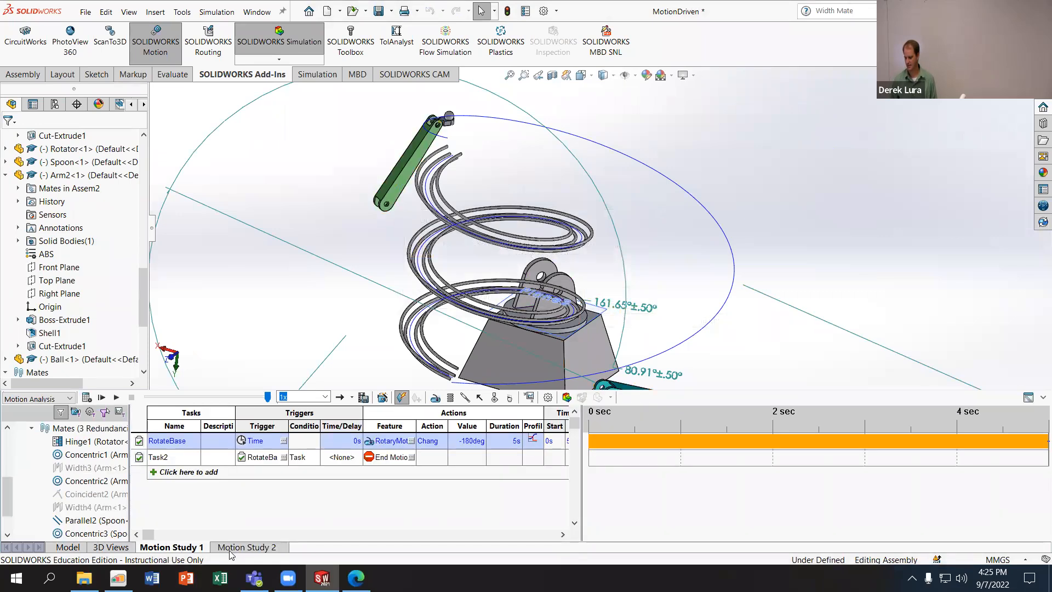
pyautogui.click(246, 550)
pyautogui.click(77, 236)
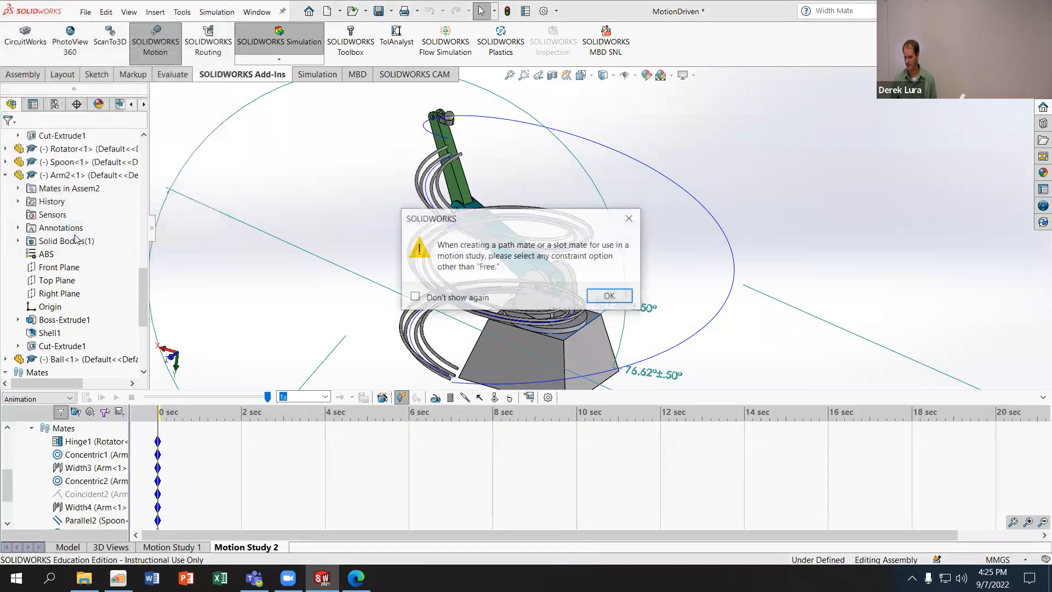
pyautogui.click(608, 296)
pyautogui.moveTo(573, 248); pyautogui.dragTo(452, 210, button='middle')
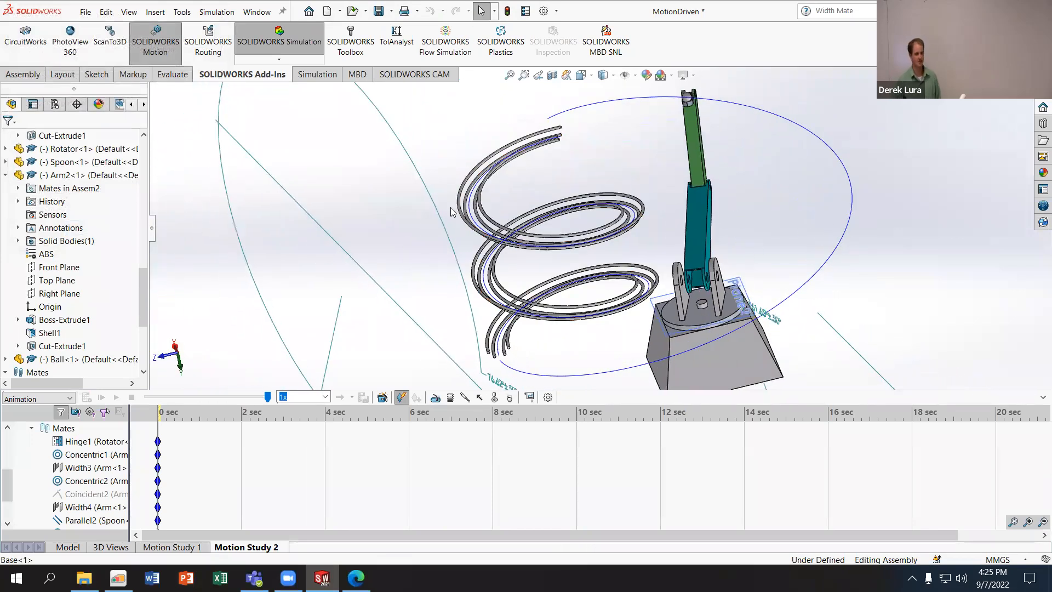
pyautogui.click(170, 548)
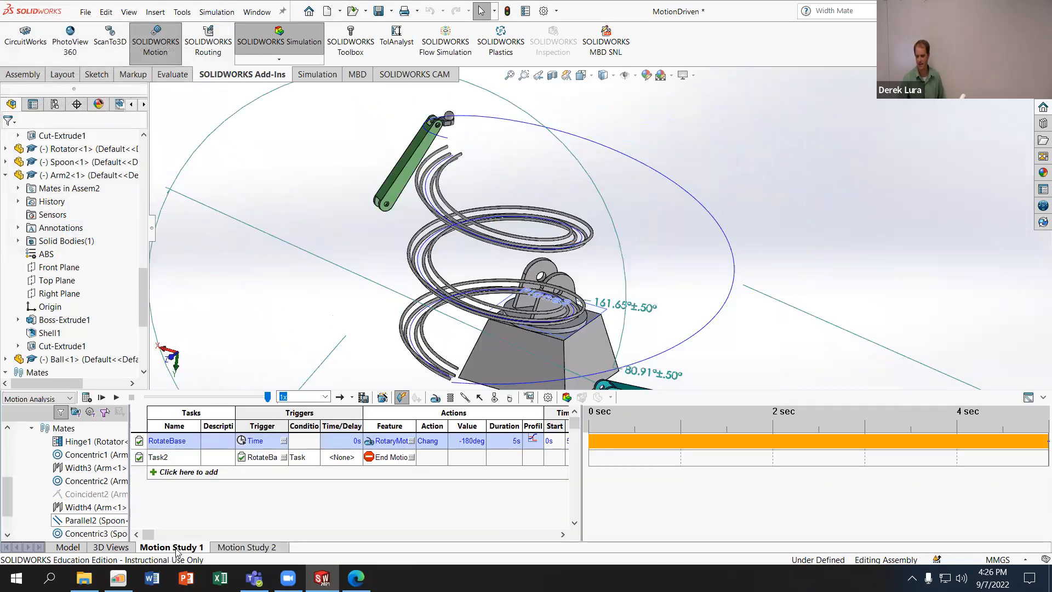
pyautogui.click(224, 549)
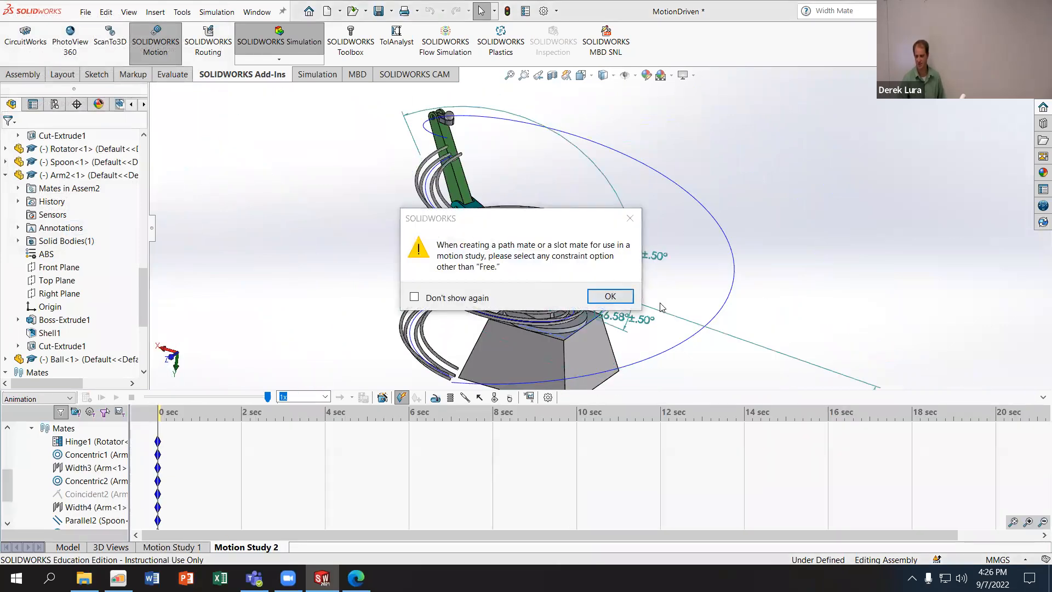
pyautogui.click(610, 295)
# - Swing the arm by hand to a new pose away from the spiral track in Motion Study 2
pyautogui.scroll(-5, 507, 160)
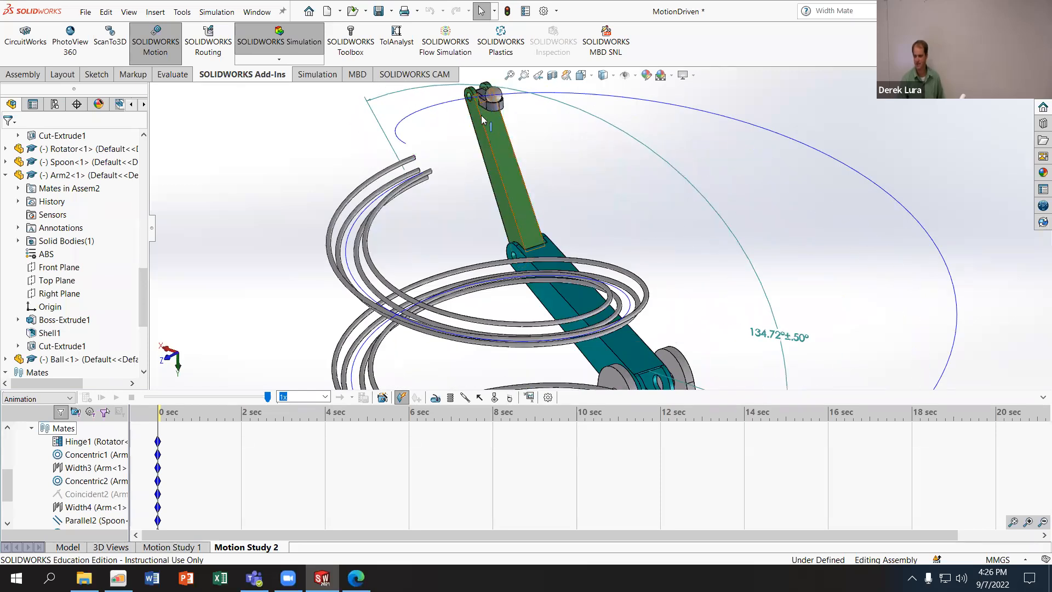
pyautogui.moveTo(494, 148); pyautogui.dragTo(503, 82, button='middle')
pyautogui.moveTo(502, 81); pyautogui.dragTo(808, 326)
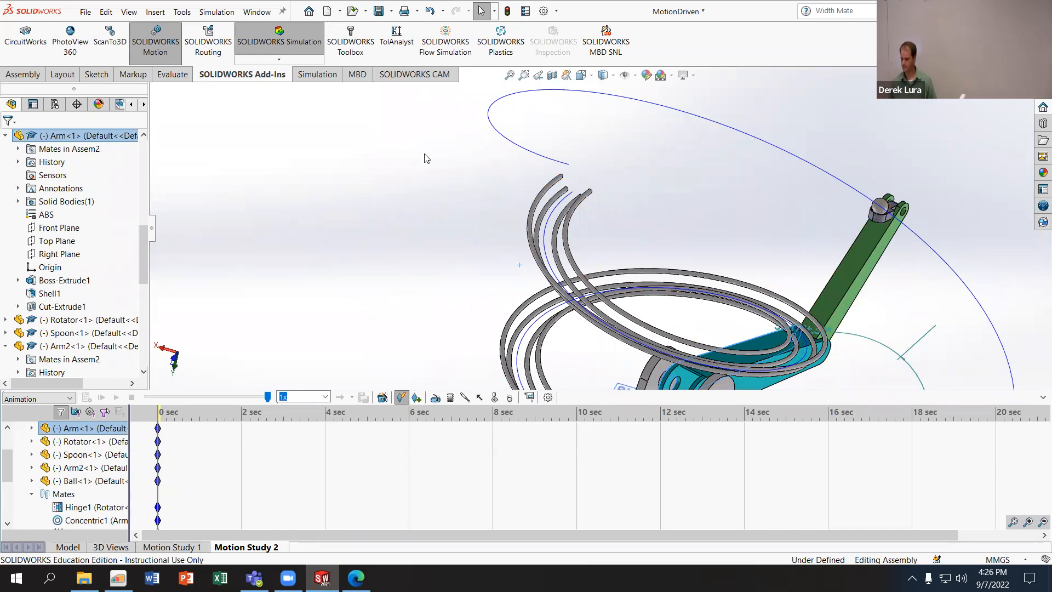
# - Close the MotionDriven assembly without saving the changes
pyautogui.click(1027, 75)
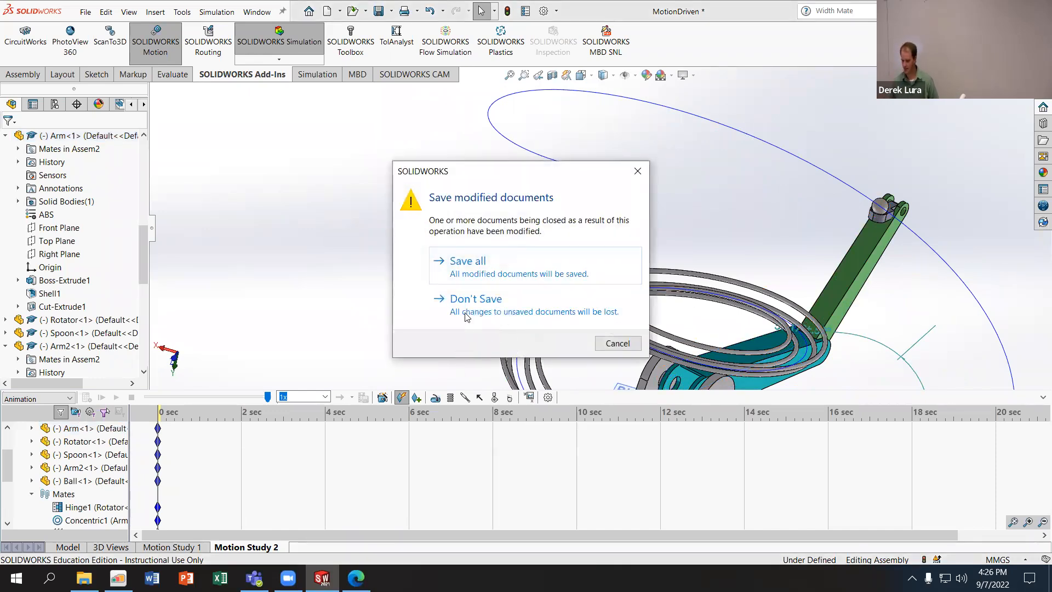
pyautogui.click(492, 310)
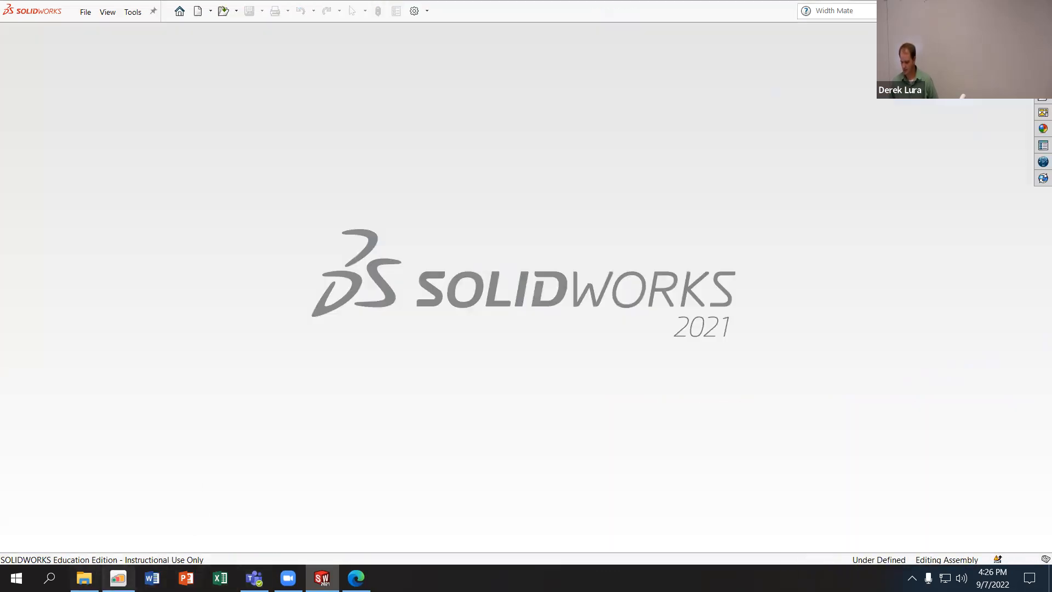
# - Switch to the browser window with the Week 03 Progress Submission assignment and maximize it
pyautogui.click(117, 578)
pyautogui.click(738, 62)
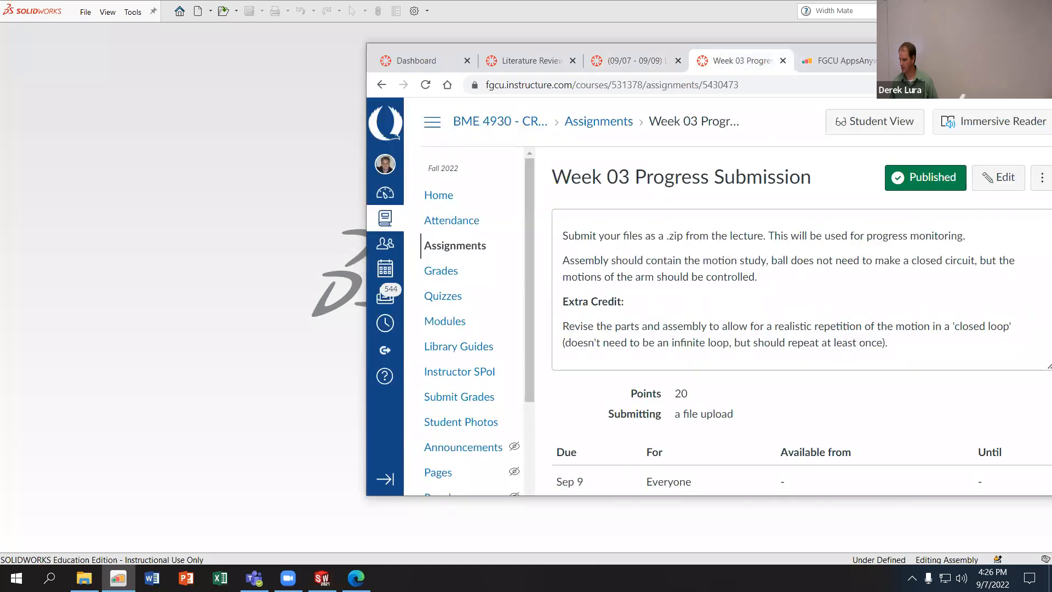
pyautogui.moveTo(945, 63); pyautogui.dragTo(816, 1)
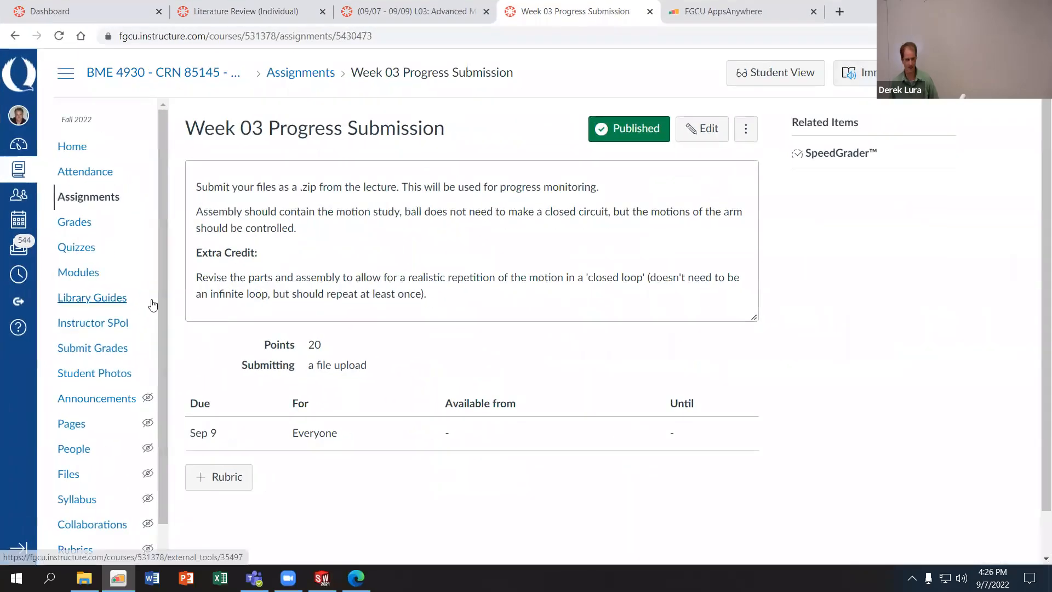